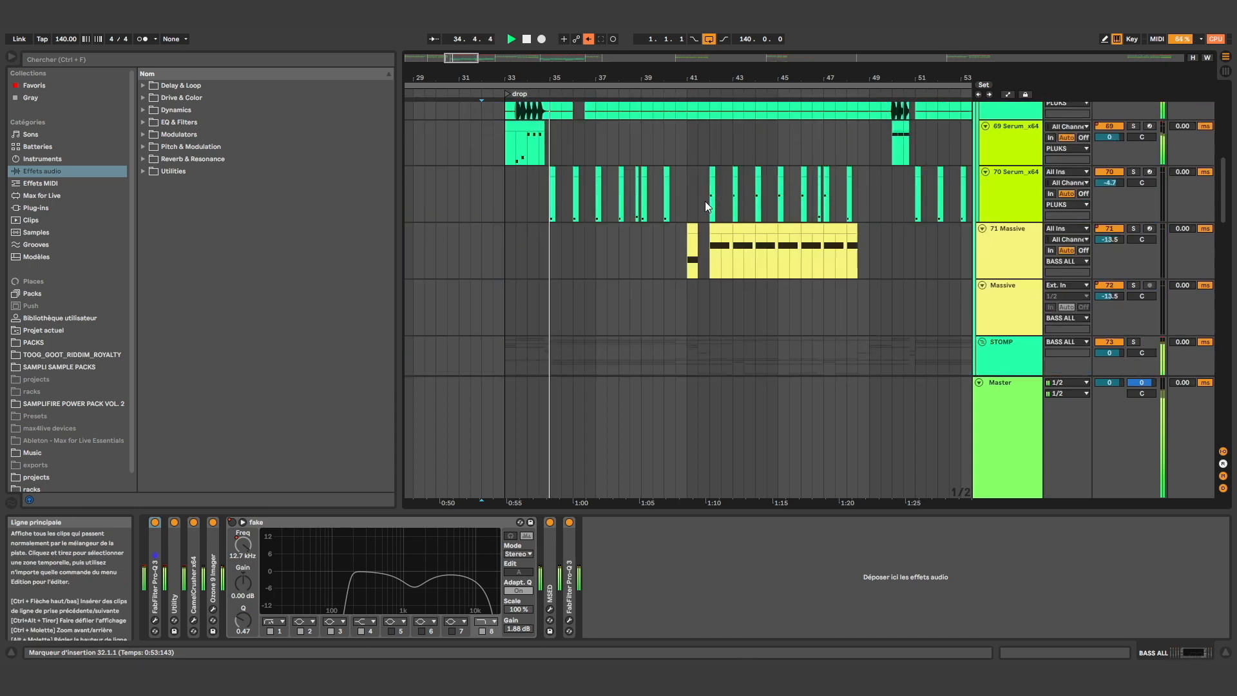
Expand the BASS ALL group and look through its bass tracks in the drop section
{"action": "left_click_drag", "start_coordinate": [459, 59], "coordinate": [458, 49]}
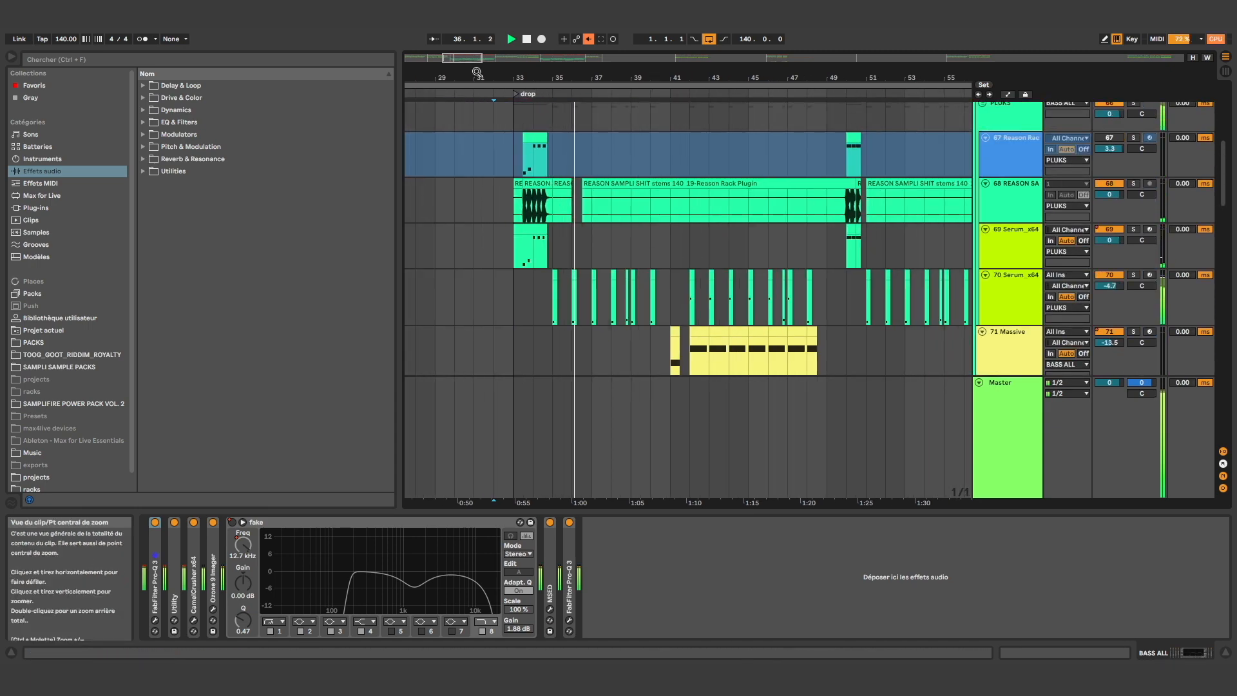
{"action": "scroll", "coordinate": [719, 164], "scroll_direction": "down", "scroll_amount": 10}
{"action": "scroll", "coordinate": [710, 165], "scroll_direction": "up", "scroll_amount": 5}
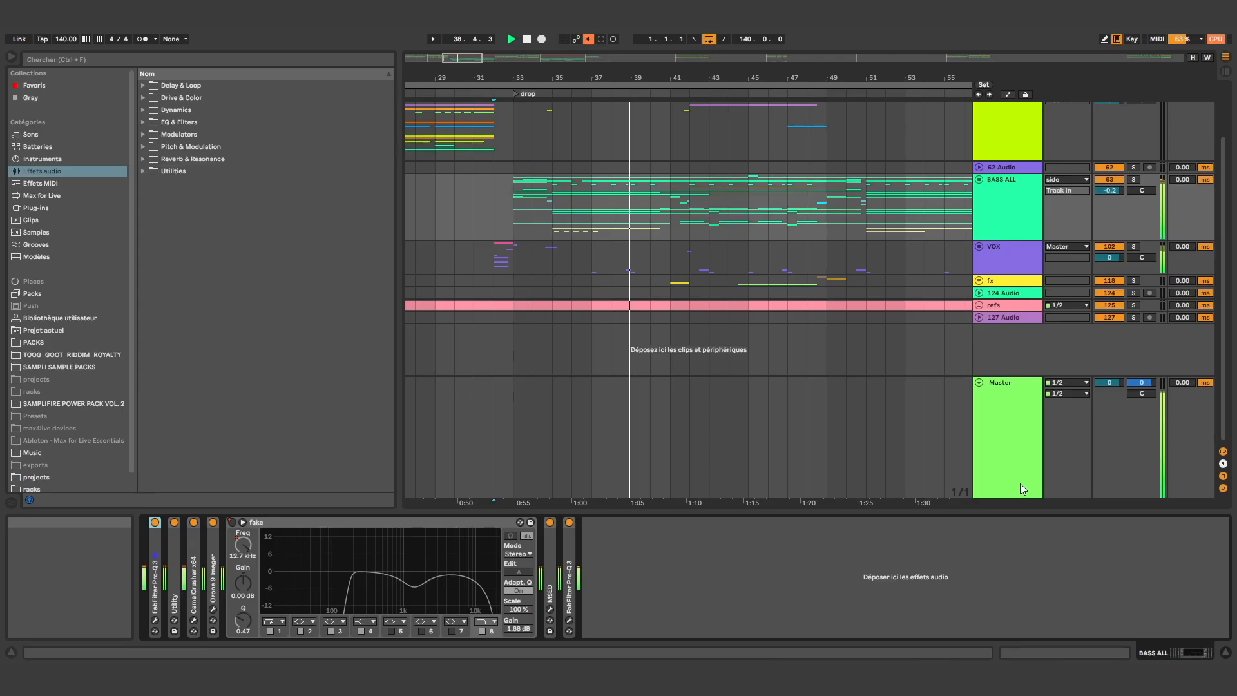
{"action": "left_click", "coordinate": [1020, 484]}
{"action": "left_click", "coordinate": [998, 195]}
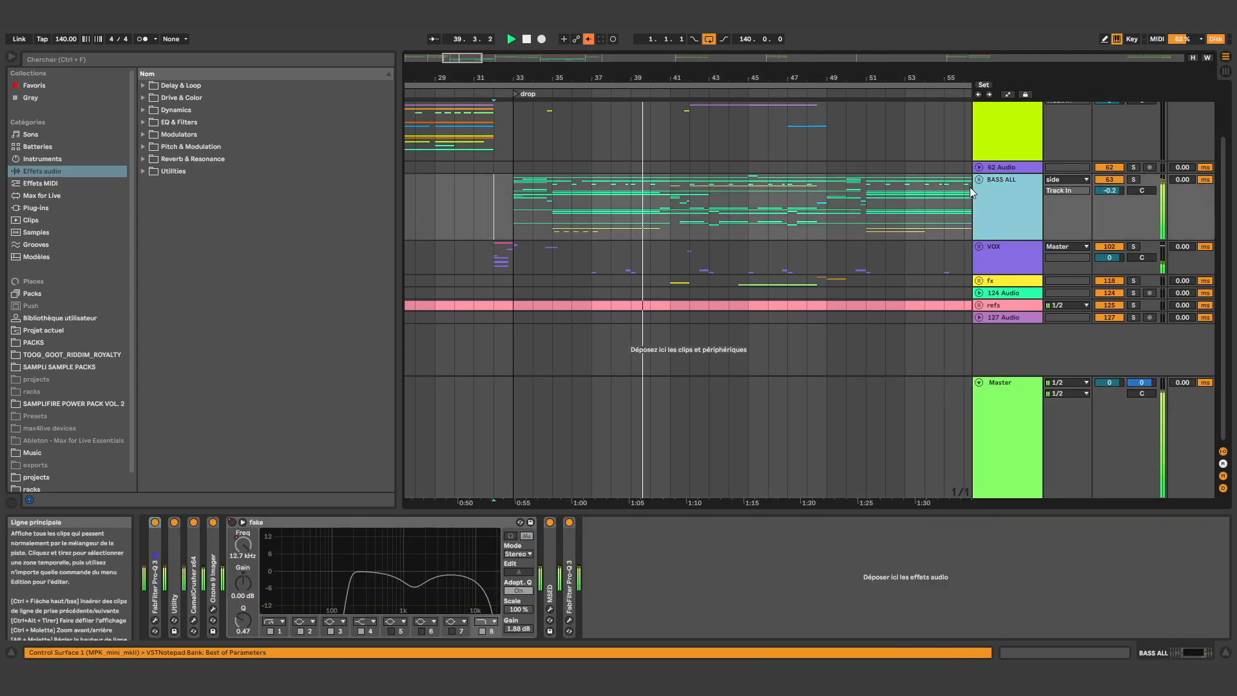
{"action": "left_click", "coordinate": [979, 180]}
{"action": "scroll", "coordinate": [945, 267], "scroll_direction": "down", "scroll_amount": 3}
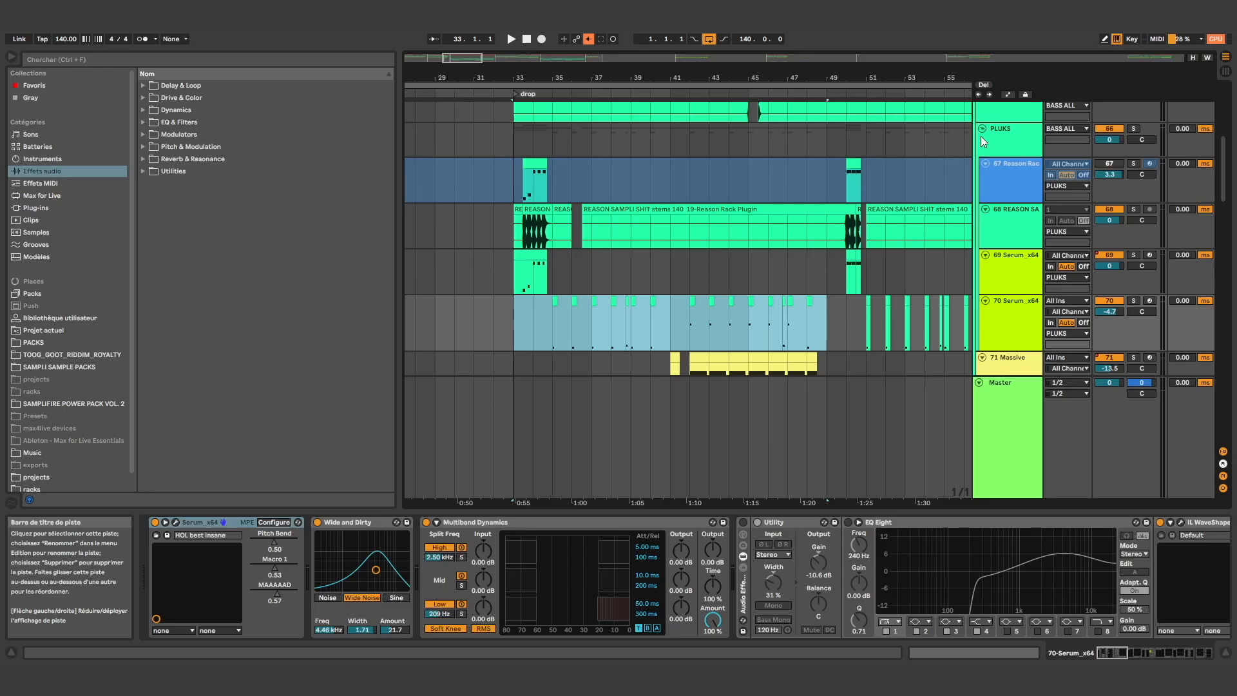
Collapse the PLUKS and STOMP subgroups inside the BASS ALL group
{"action": "left_click", "coordinate": [981, 133]}
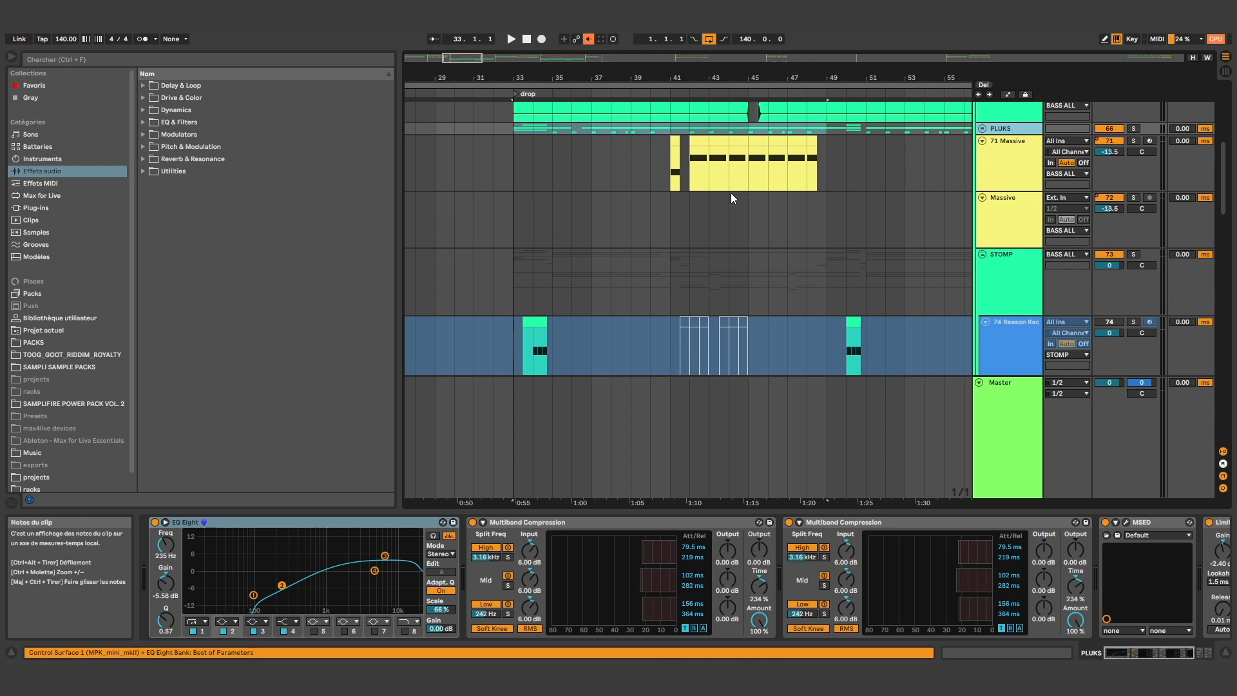
{"action": "left_click", "coordinate": [510, 177]}
{"action": "scroll", "coordinate": [934, 303], "scroll_direction": "down", "scroll_amount": 5}
{"action": "scroll", "coordinate": [923, 291], "scroll_direction": "up", "scroll_amount": 5}
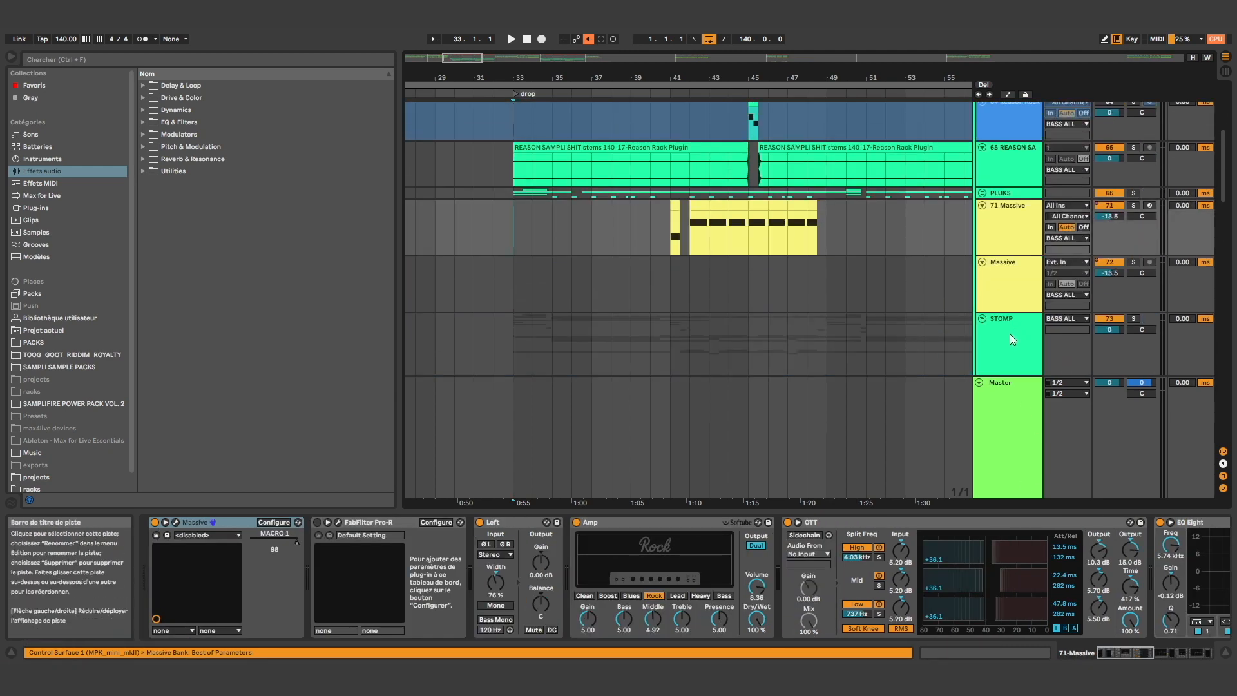
{"action": "left_click", "coordinate": [982, 319]}
{"action": "scroll", "coordinate": [988, 309], "scroll_direction": "down", "scroll_amount": 2}
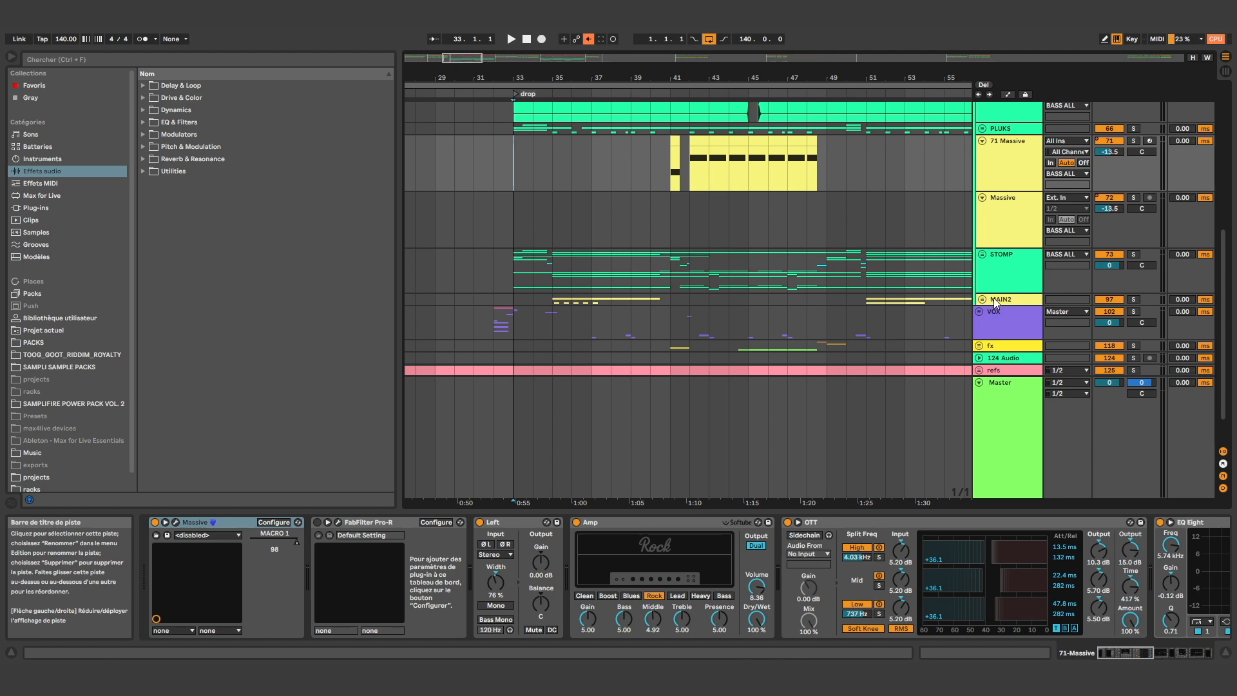
{"action": "scroll", "coordinate": [992, 300], "scroll_direction": "up", "scroll_amount": 5}
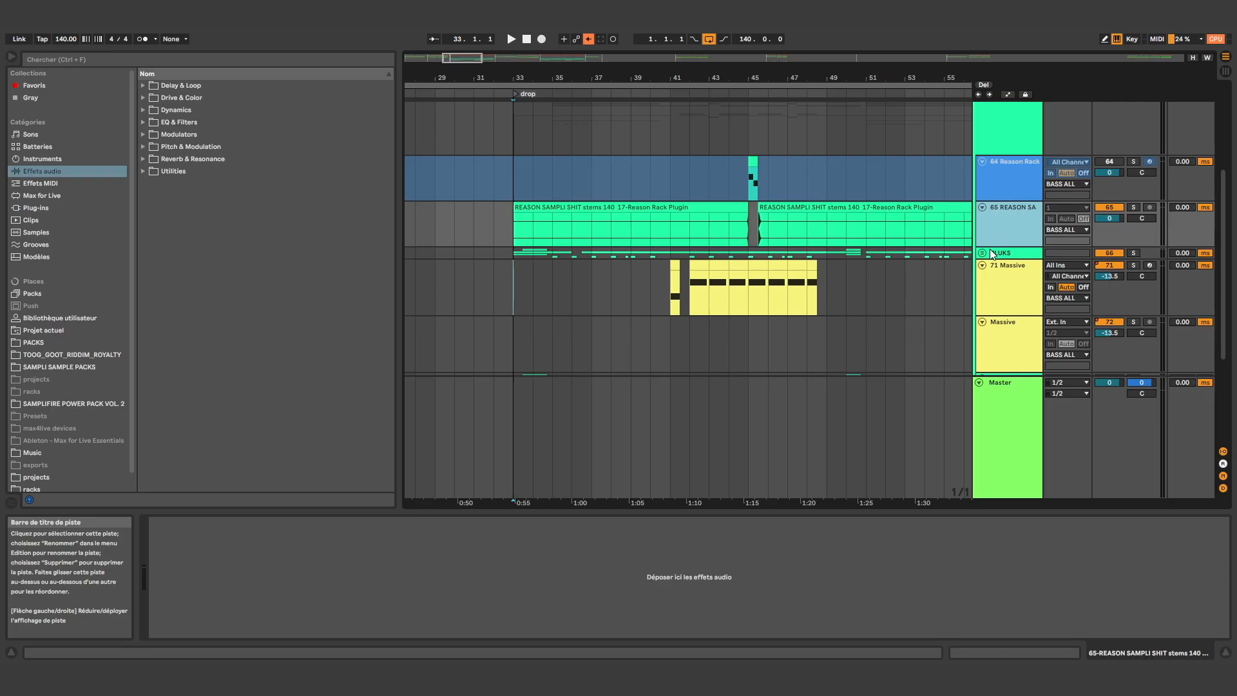
Expand the PLUKS group and show the device chains of its Reason Rack track 67 and bounced audio track 68
{"action": "double_click", "coordinate": [990, 252]}
{"action": "scroll", "coordinate": [981, 268], "scroll_direction": "down", "scroll_amount": 7}
{"action": "scroll", "coordinate": [978, 279], "scroll_direction": "up", "scroll_amount": 8}
{"action": "scroll", "coordinate": [977, 278], "scroll_direction": "down", "scroll_amount": 4}
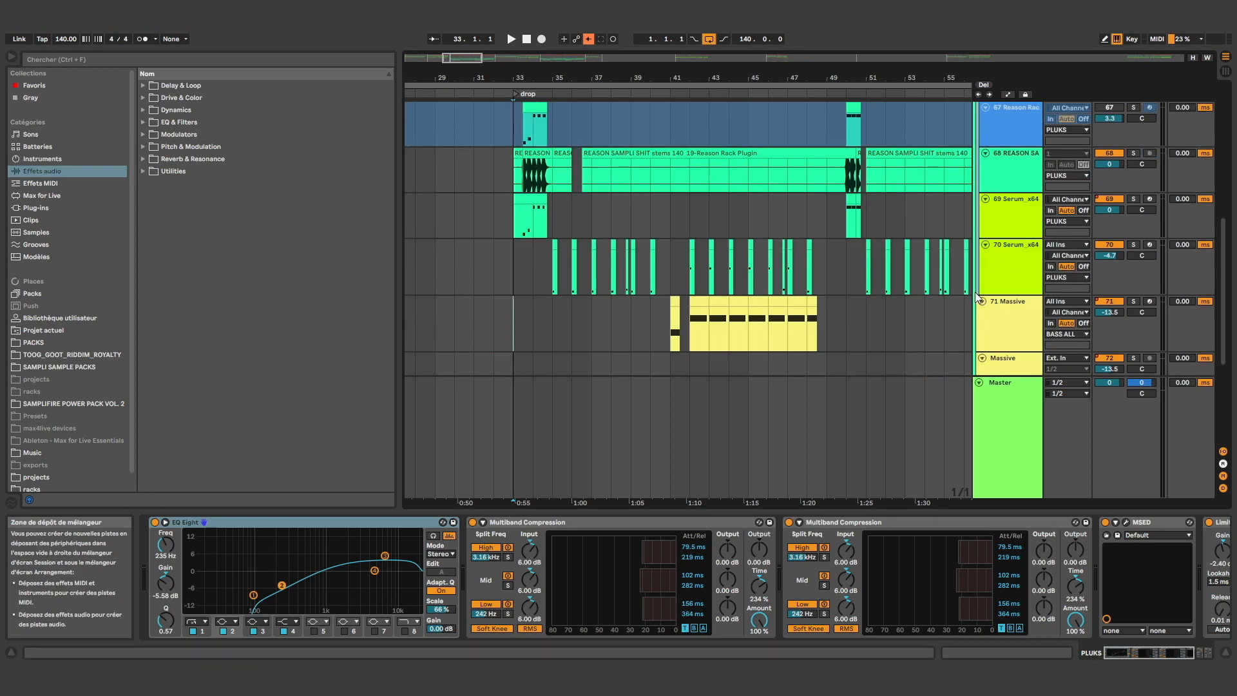
{"action": "left_click", "coordinate": [1011, 179]}
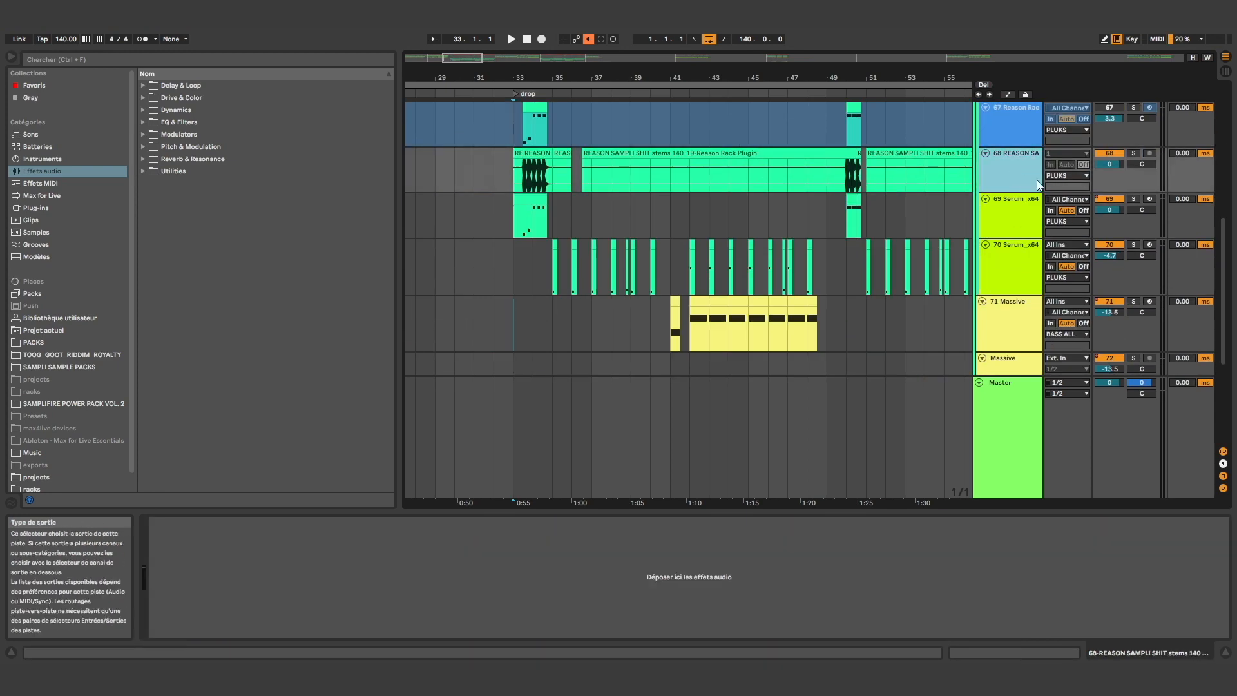
{"action": "scroll", "coordinate": [992, 165], "scroll_direction": "up", "scroll_amount": 1}
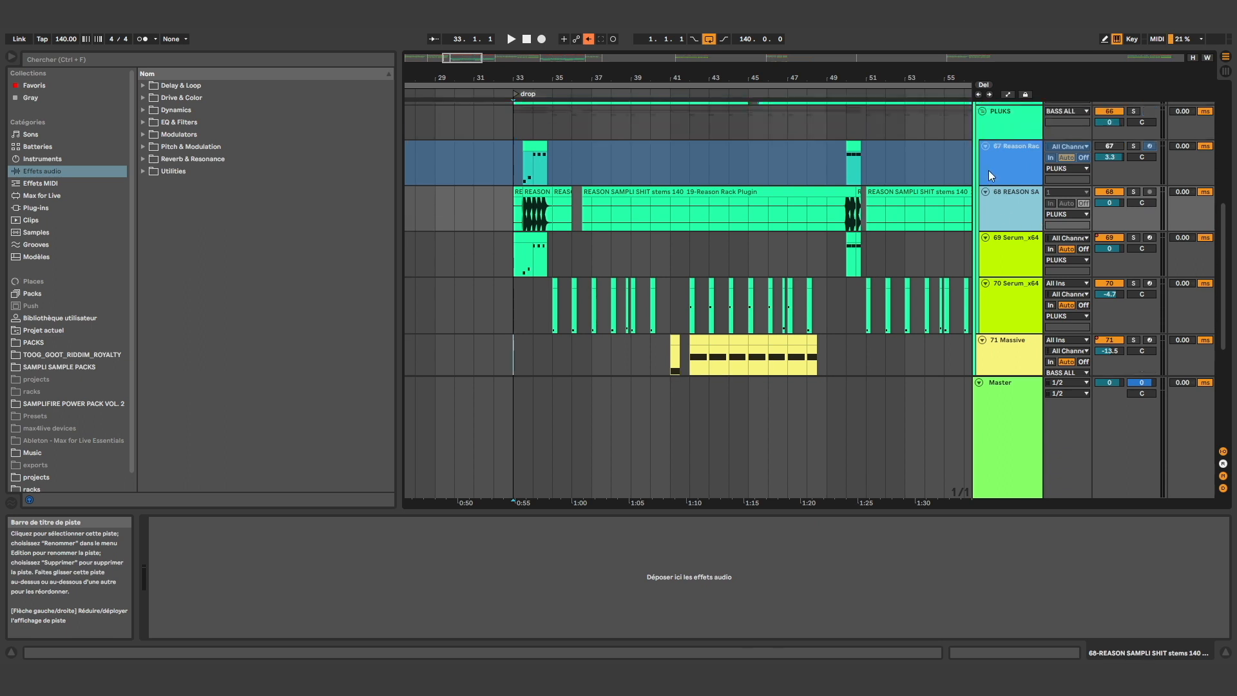
{"action": "left_click", "coordinate": [989, 171]}
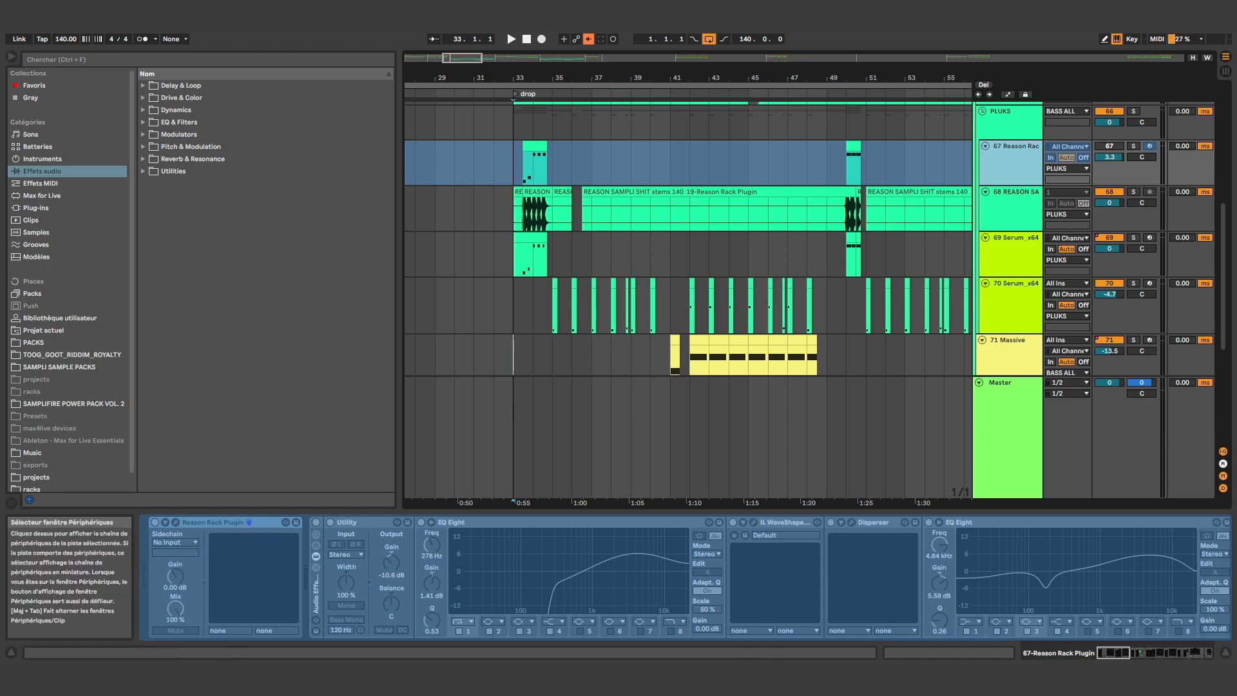
{"action": "left_click", "coordinate": [1193, 652]}
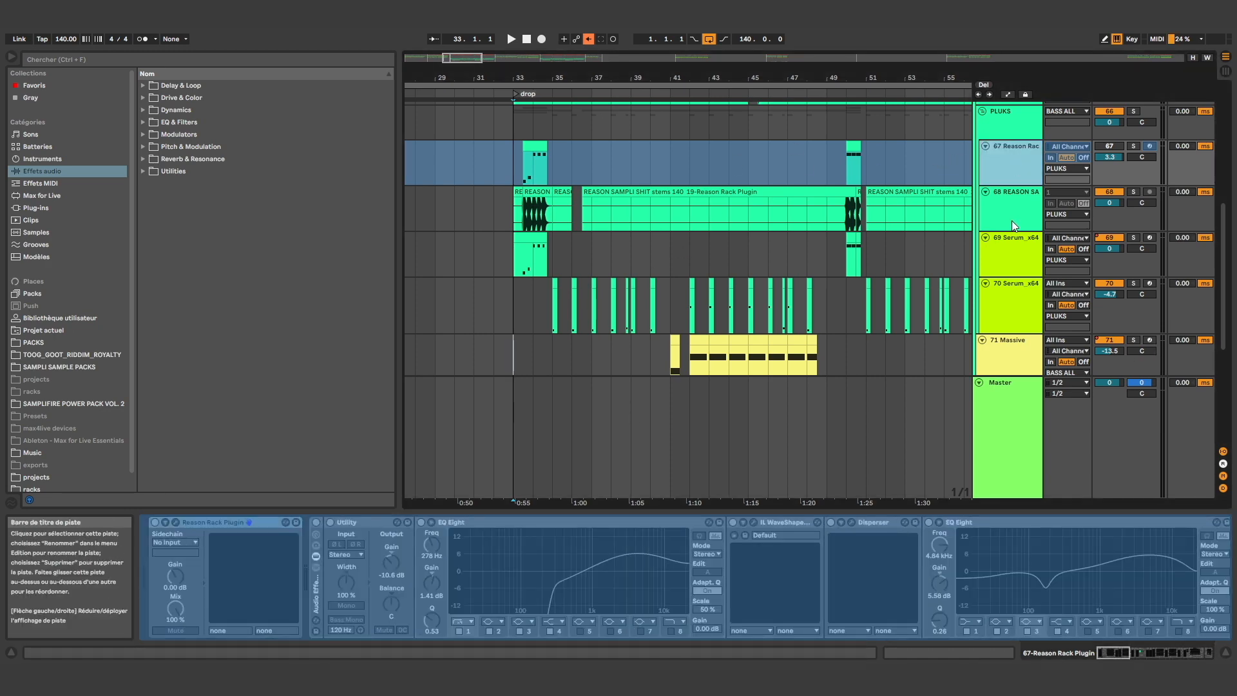
Select the range 33.3.1 to 34.1.1 on audio track 68 in the PLUKS group
{"action": "left_click", "coordinate": [516, 216]}
{"action": "left_click_drag", "start_coordinate": [517, 219], "coordinate": [540, 223]}
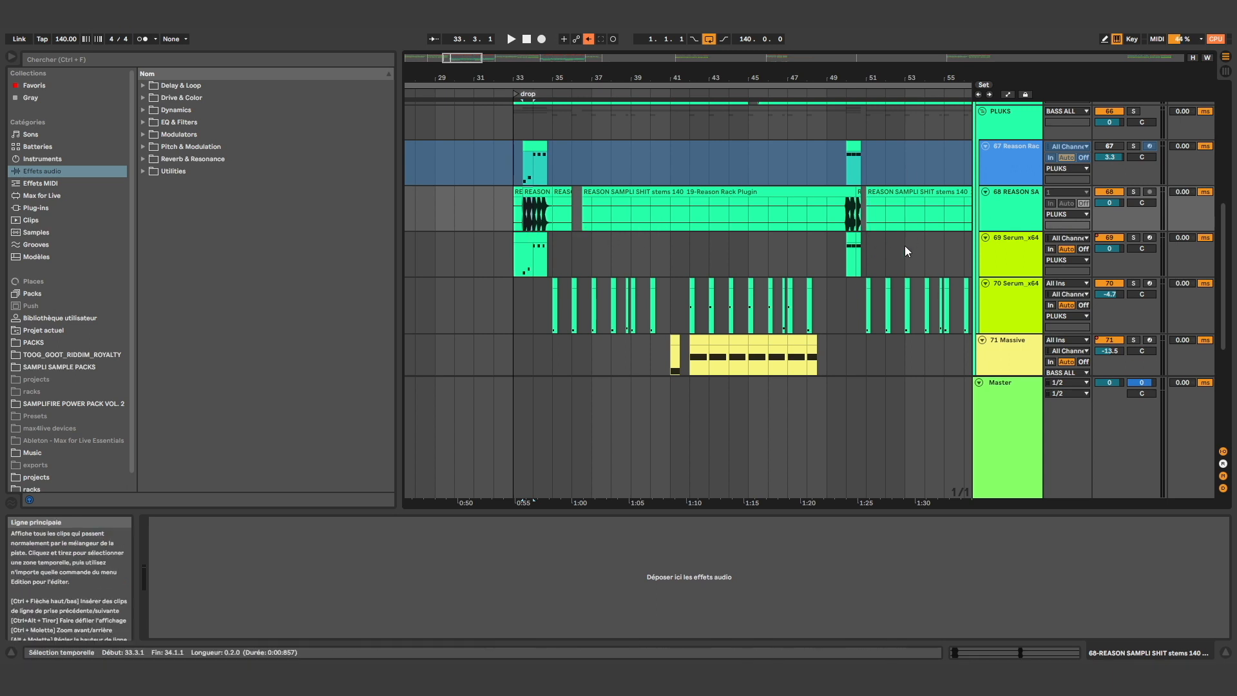
{"action": "scroll", "coordinate": [755, 237], "scroll_direction": "down", "scroll_amount": 3}
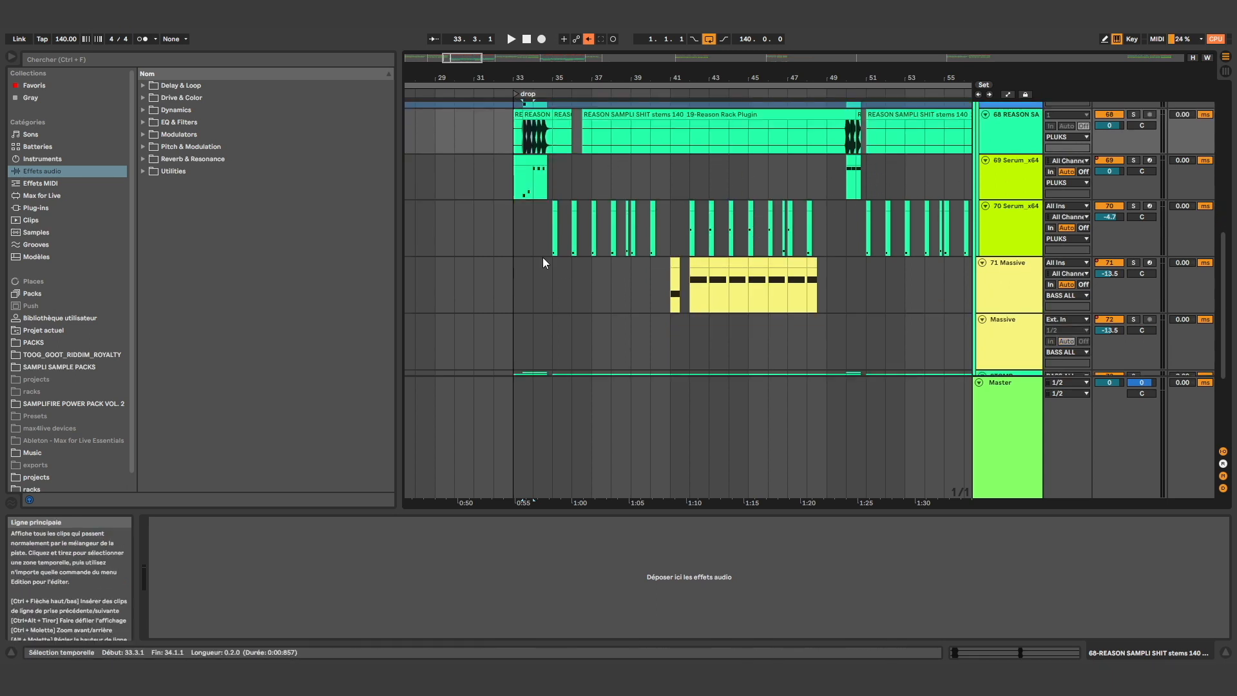
Select the range 35.1.1 to 49.1.1 on the 71 Massive track and examine the groups below it
{"action": "left_click_drag", "start_coordinate": [543, 258], "coordinate": [827, 290]}
{"action": "scroll", "coordinate": [973, 306], "scroll_direction": "down", "scroll_amount": 2}
{"action": "scroll", "coordinate": [941, 292], "scroll_direction": "down", "scroll_amount": 2}
{"action": "scroll", "coordinate": [803, 242], "scroll_direction": "up", "scroll_amount": 12}
{"action": "scroll", "coordinate": [596, 278], "scroll_direction": "down", "scroll_amount": 14}
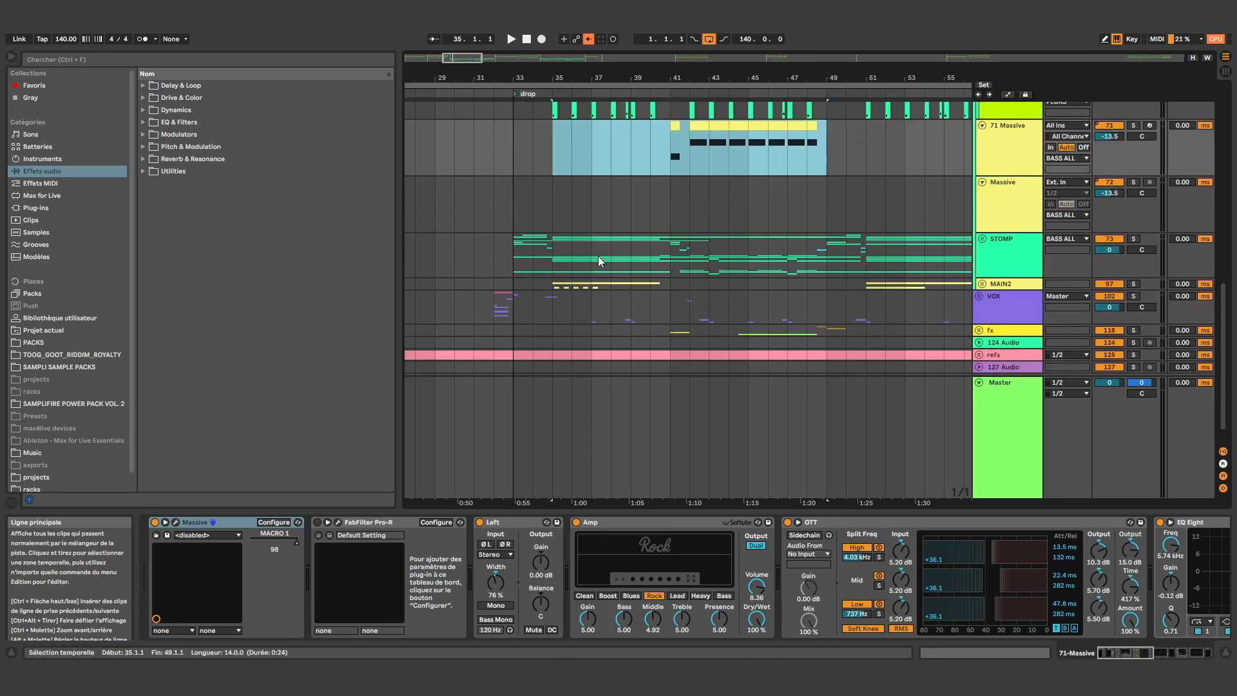
{"action": "scroll", "coordinate": [598, 257], "scroll_direction": "up", "scroll_amount": 6}
{"action": "scroll", "coordinate": [605, 200], "scroll_direction": "up", "scroll_amount": 3}
{"action": "scroll", "coordinate": [580, 208], "scroll_direction": "down", "scroll_amount": 10}
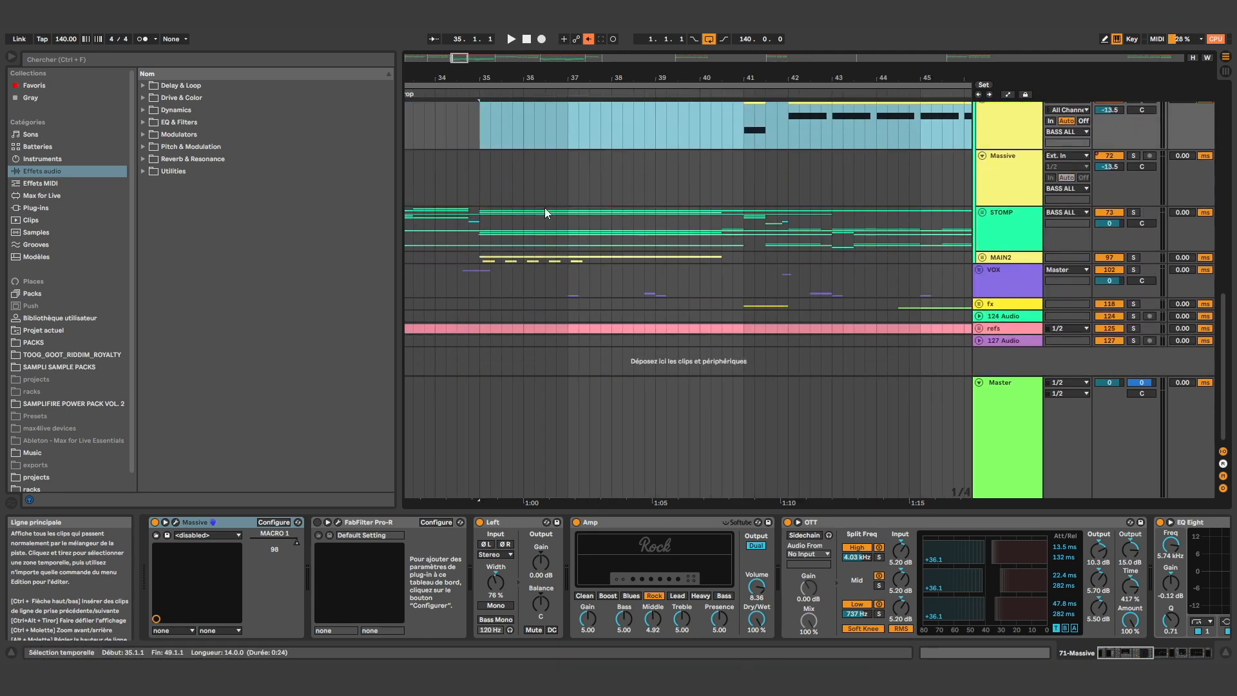
Expand the STOMP group and show the devices of its bounced audio track 77
{"action": "left_click", "coordinate": [496, 230]}
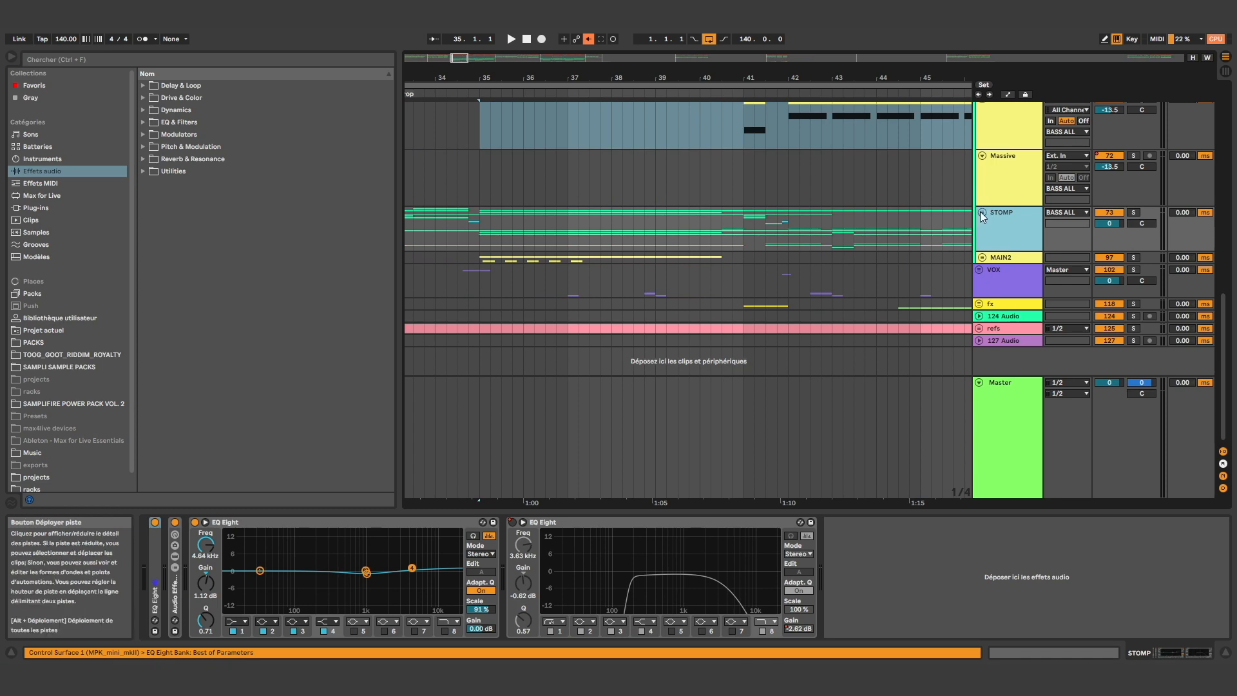
{"action": "left_click", "coordinate": [981, 213]}
{"action": "scroll", "coordinate": [571, 219], "scroll_direction": "down", "scroll_amount": 10}
{"action": "left_click", "coordinate": [486, 208]}
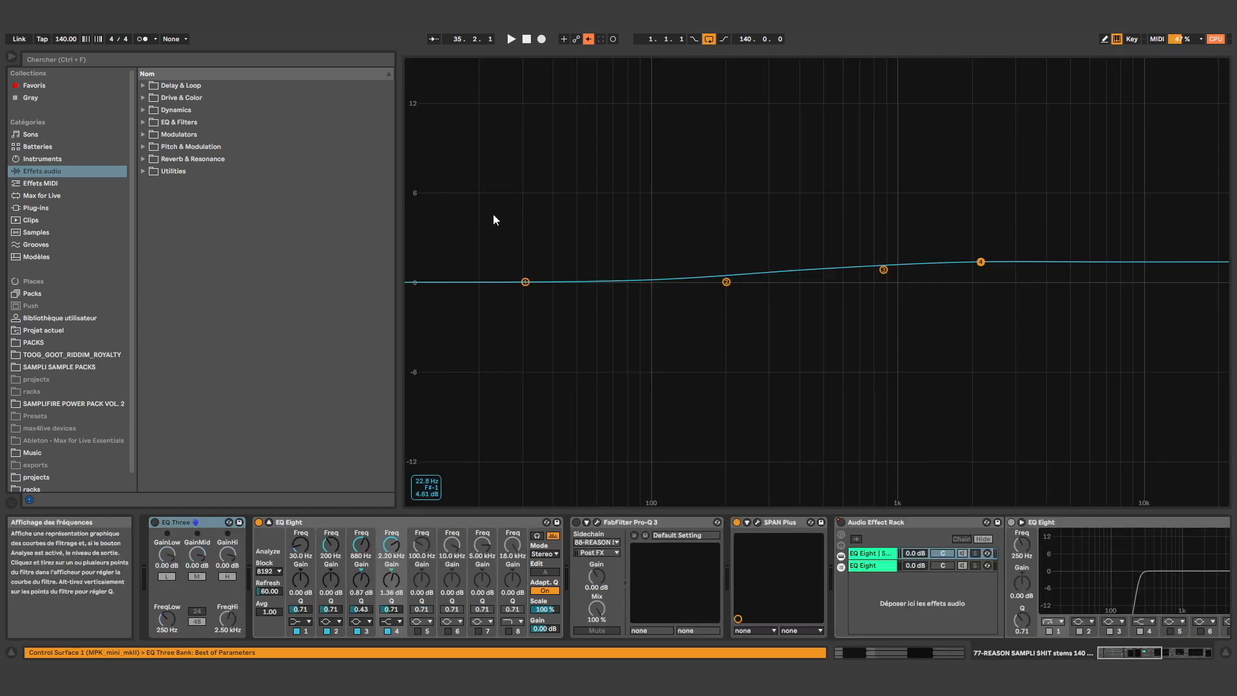
{"action": "key", "text": "Escape"}
Play audio track 77 soloed from 35.1.1 and select its range from 35.1.1 to 40.2.1
{"action": "left_click", "coordinate": [480, 121]}
{"action": "left_click", "coordinate": [1134, 107]}
{"action": "key", "text": "space"}
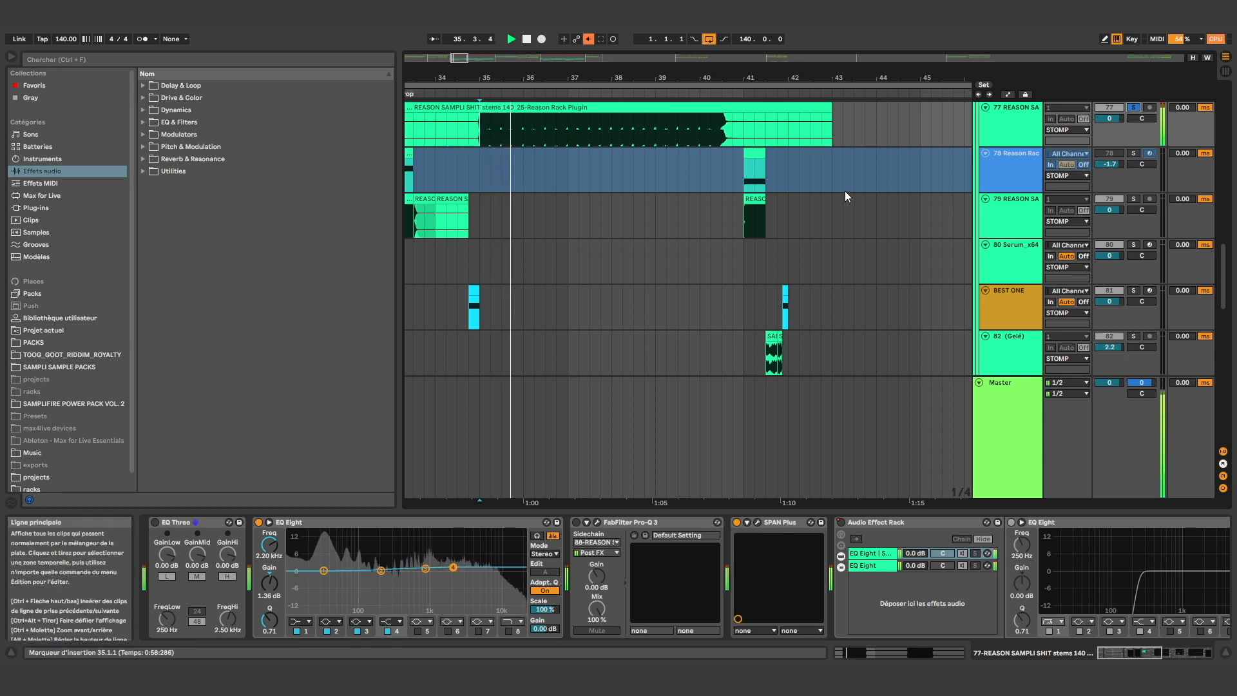
{"action": "left_click_drag", "start_coordinate": [479, 130], "coordinate": [554, 134]}
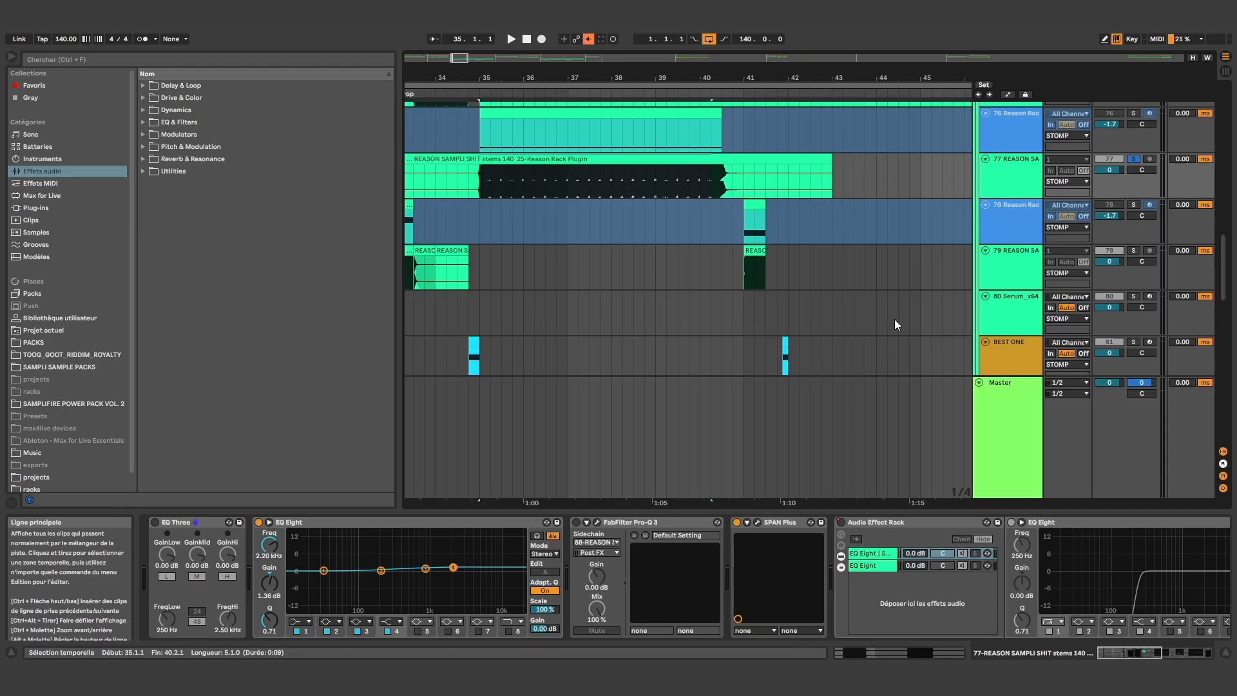
Look through the STOMP group's Reason Rack tracks and their bounced audio around the start of the drop
{"action": "scroll", "coordinate": [894, 318], "scroll_direction": "up", "scroll_amount": 2}
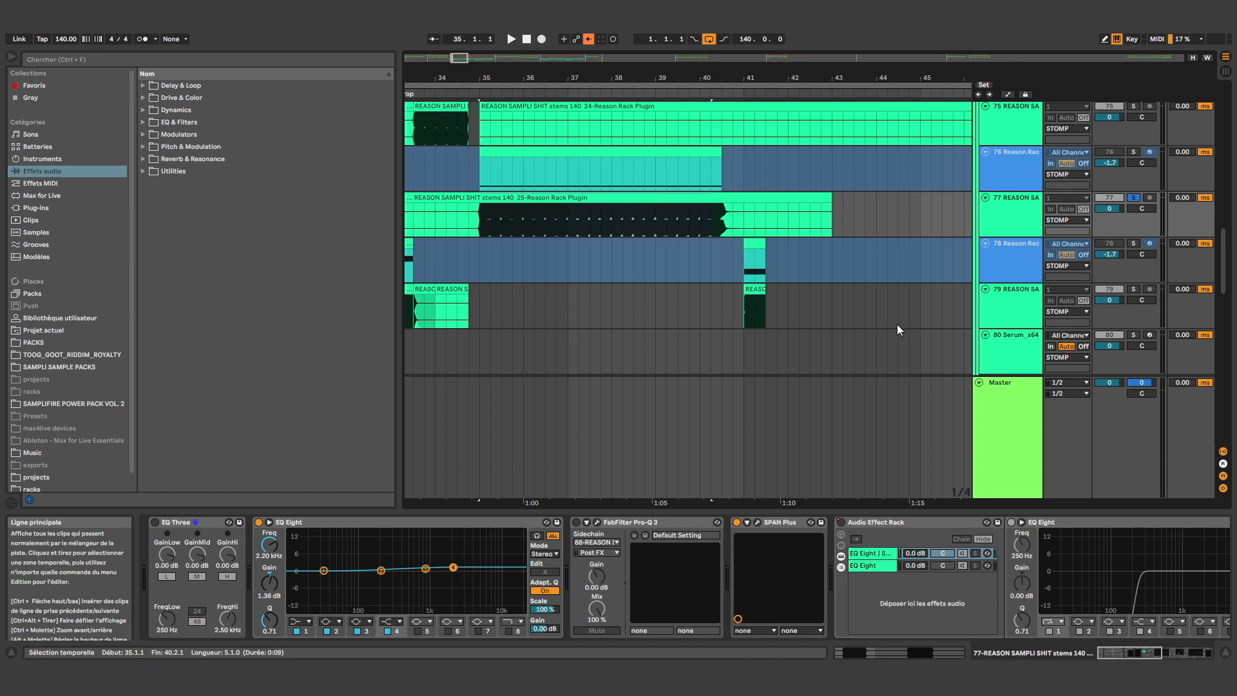
{"action": "scroll", "coordinate": [855, 303], "scroll_direction": "up", "scroll_amount": 5}
{"action": "scroll", "coordinate": [853, 302], "scroll_direction": "up", "scroll_amount": 3}
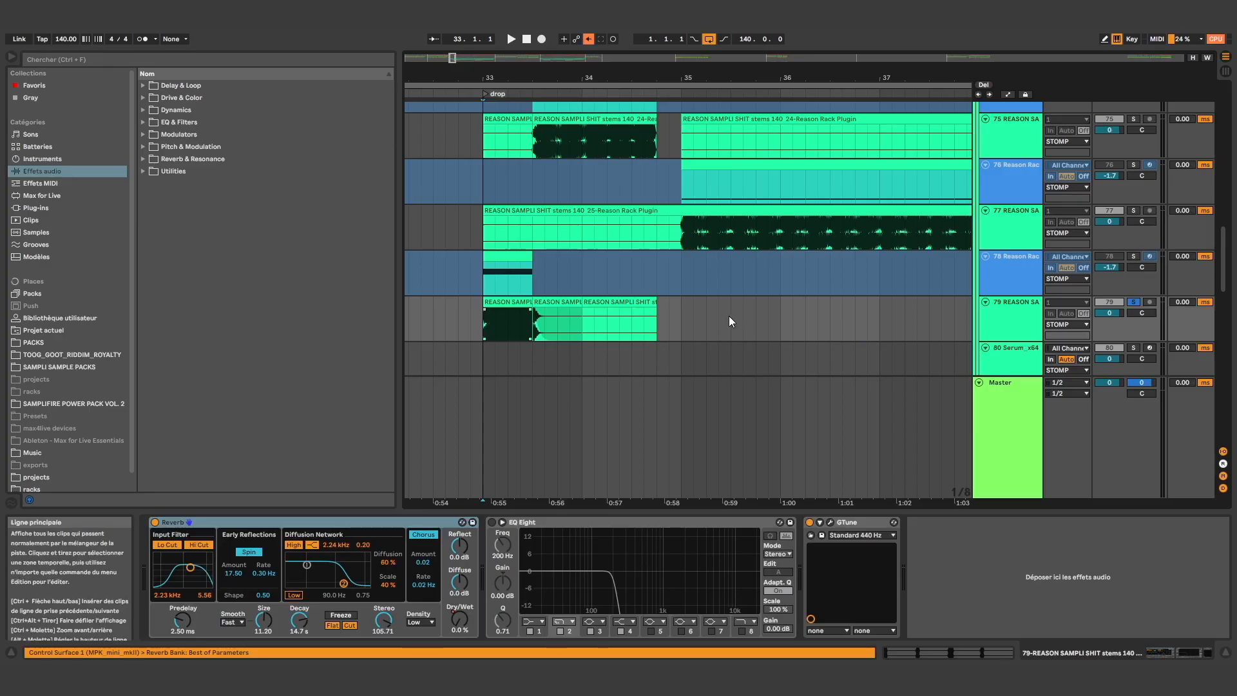
{"action": "scroll", "coordinate": [726, 315], "scroll_direction": "down", "scroll_amount": 3}
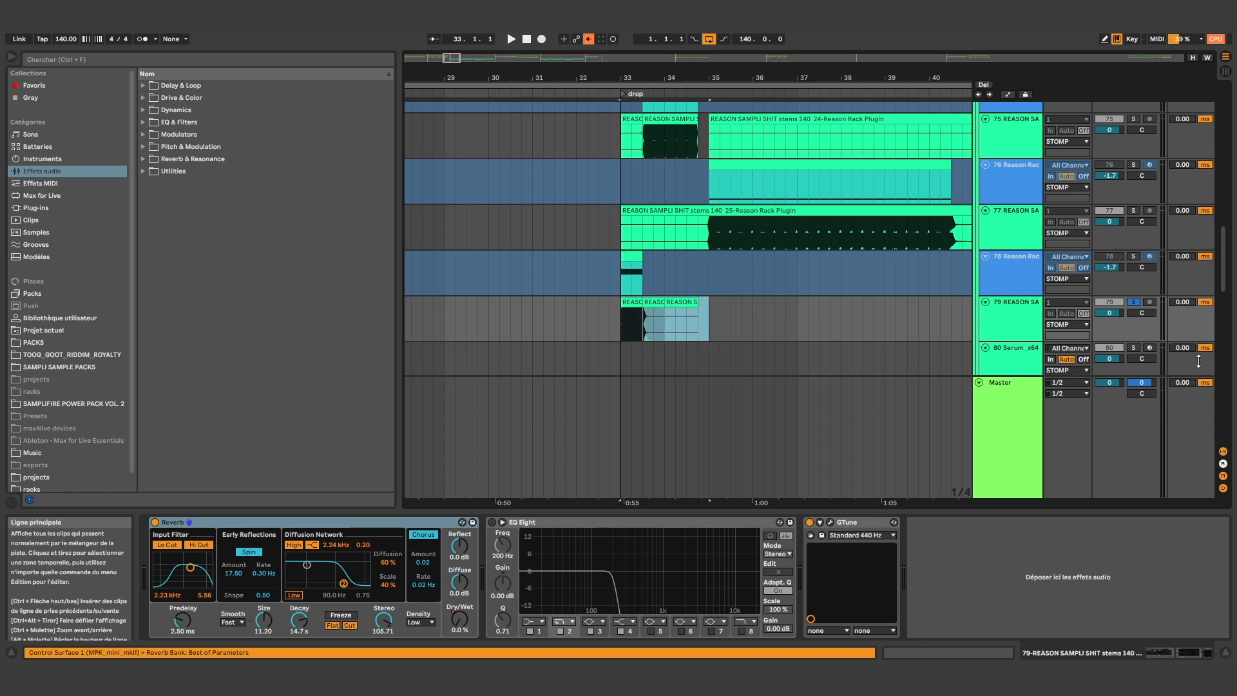
{"action": "scroll", "coordinate": [793, 326], "scroll_direction": "up", "scroll_amount": 3}
{"action": "scroll", "coordinate": [797, 285], "scroll_direction": "down", "scroll_amount": 5}
{"action": "scroll", "coordinate": [797, 264], "scroll_direction": "up", "scroll_amount": 4}
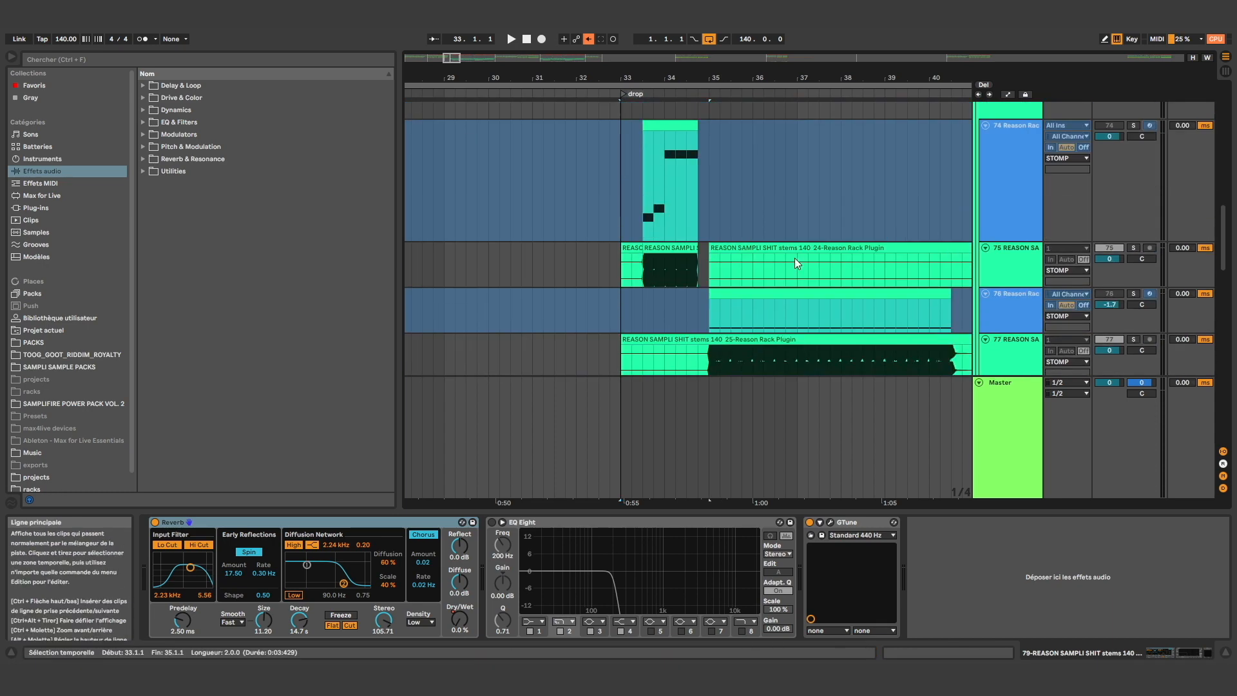
{"action": "scroll", "coordinate": [795, 258], "scroll_direction": "down", "scroll_amount": 5}
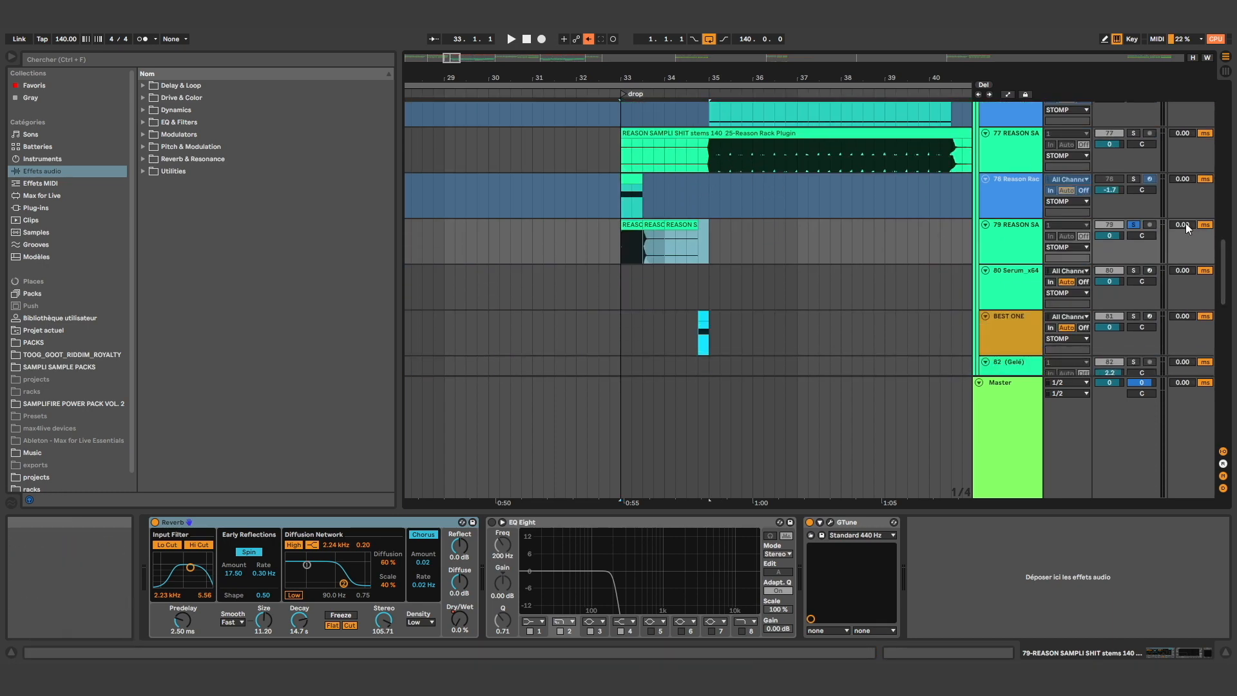
{"action": "scroll", "coordinate": [688, 209], "scroll_direction": "up", "scroll_amount": 3}
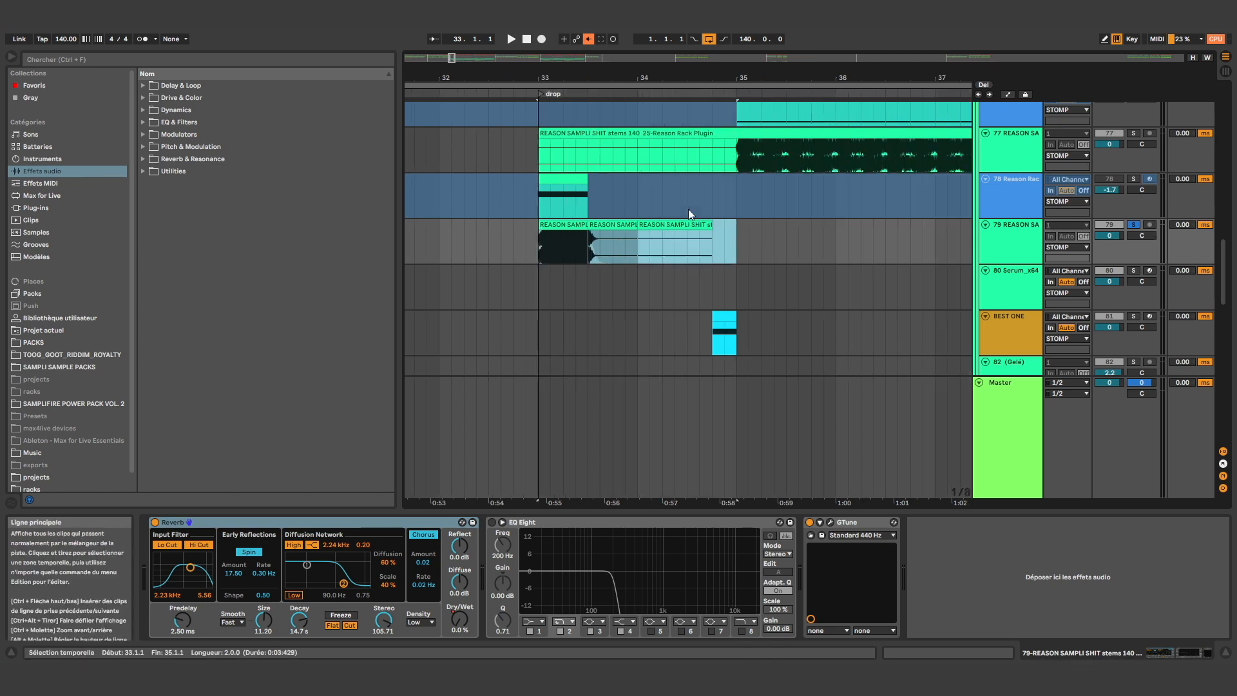
Play audio track 79 soloed from 33.1.1 and select its clips from 33.1.1 to 34.4.3
{"action": "left_click", "coordinate": [1133, 225]}
{"action": "left_click", "coordinate": [1134, 225]}
{"action": "left_click", "coordinate": [536, 245]}
{"action": "key", "text": "space"}
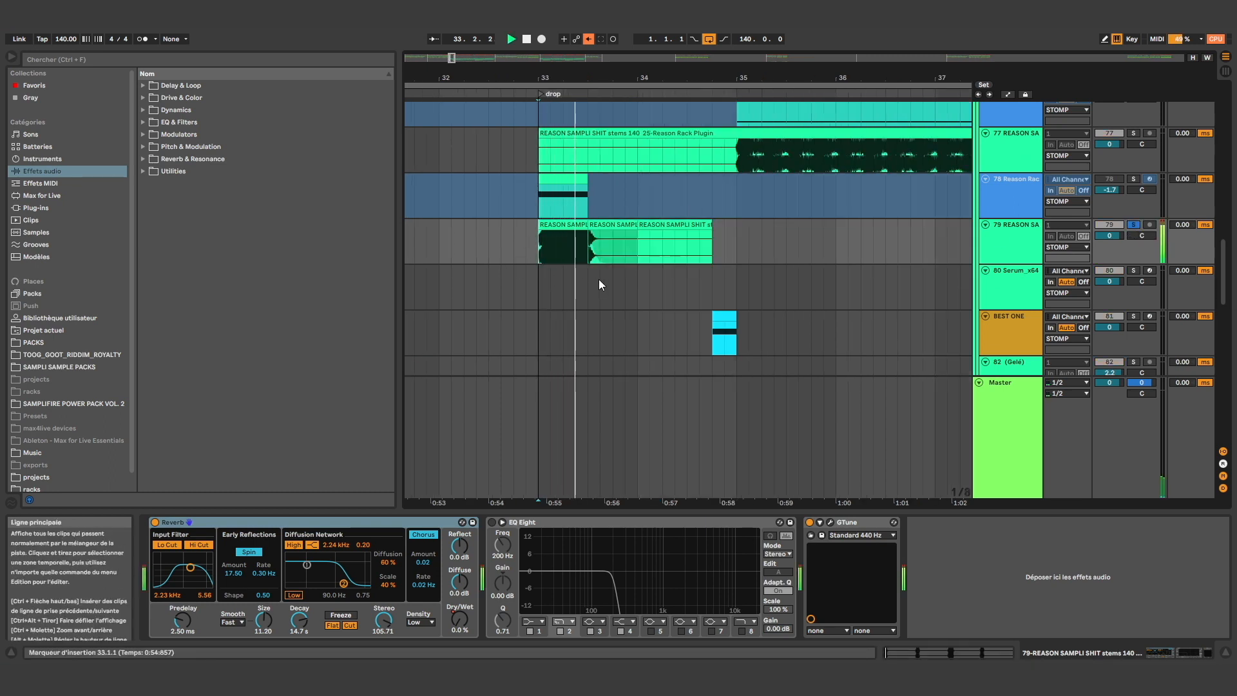
{"action": "key", "text": "space"}
{"action": "left_click_drag", "start_coordinate": [540, 249], "coordinate": [724, 254]}
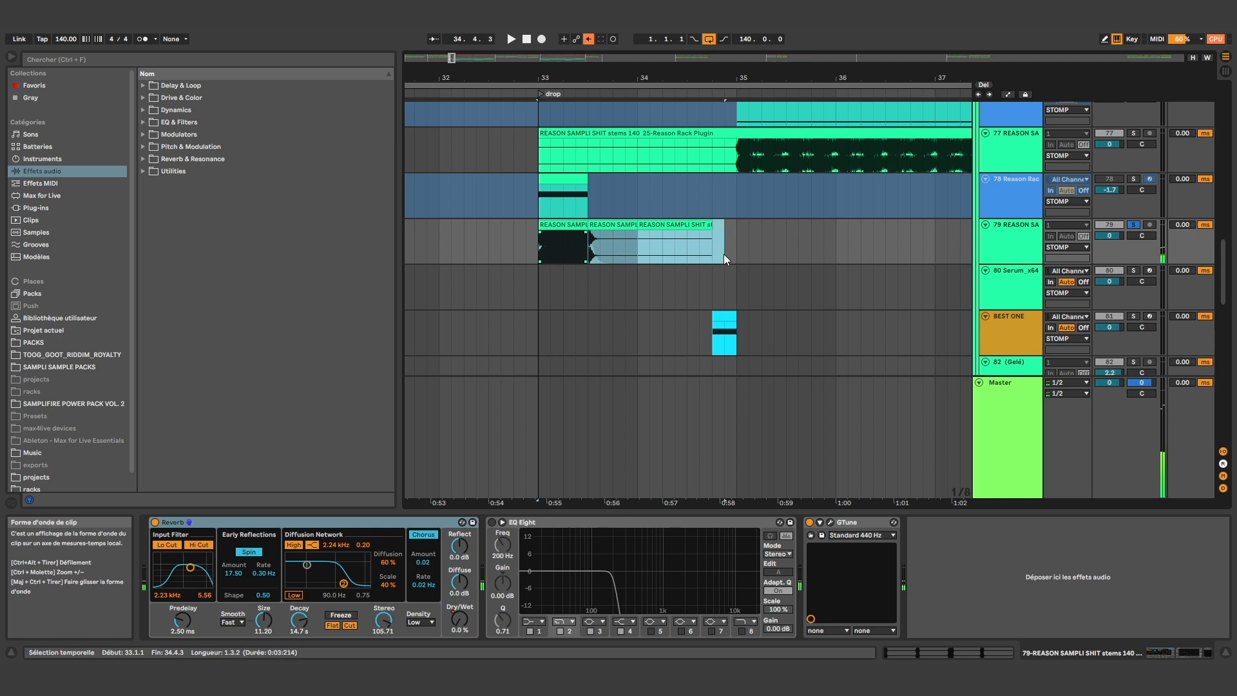
Place the insertion marker at 35.1.1 on audio track 77 in the STOMP group
{"action": "scroll", "coordinate": [724, 254], "scroll_direction": "up", "scroll_amount": 3}
{"action": "left_click", "coordinate": [862, 246]}
{"action": "left_click", "coordinate": [734, 246]}
{"action": "scroll", "coordinate": [697, 248], "scroll_direction": "down", "scroll_amount": 1}
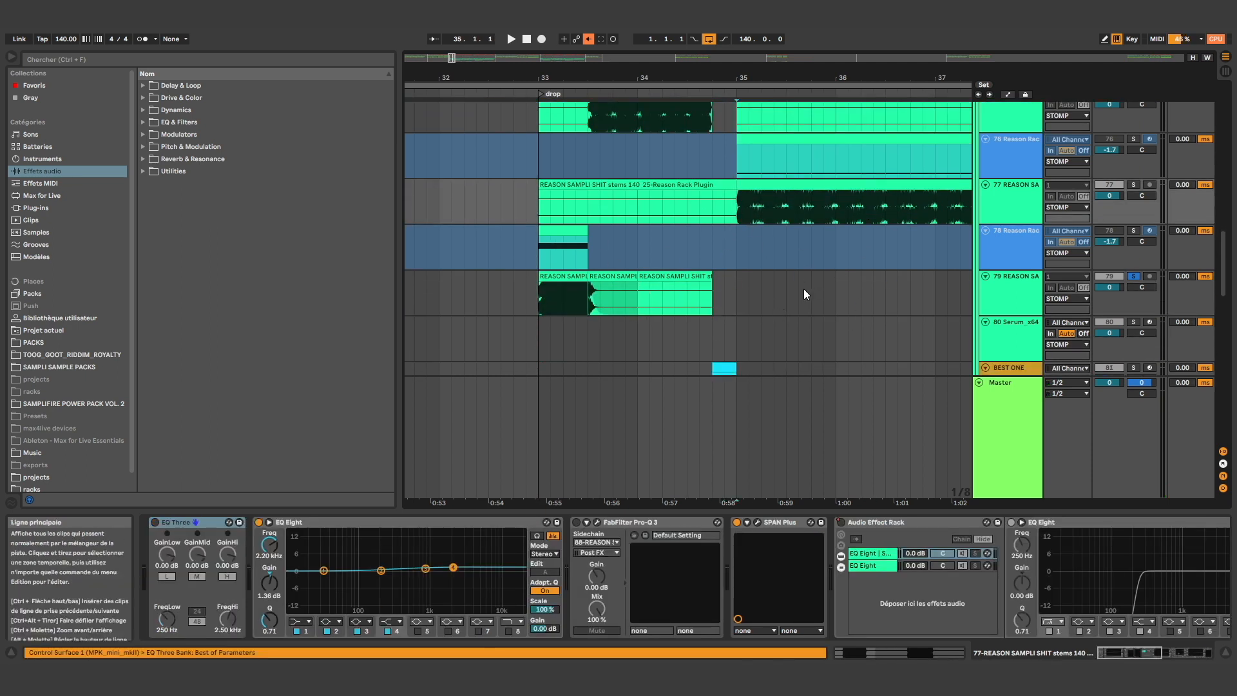
Play the STOMP sounds from the second clip of audio track 75, near the start of the drop
{"action": "scroll", "coordinate": [806, 292], "scroll_direction": "up", "scroll_amount": 5}
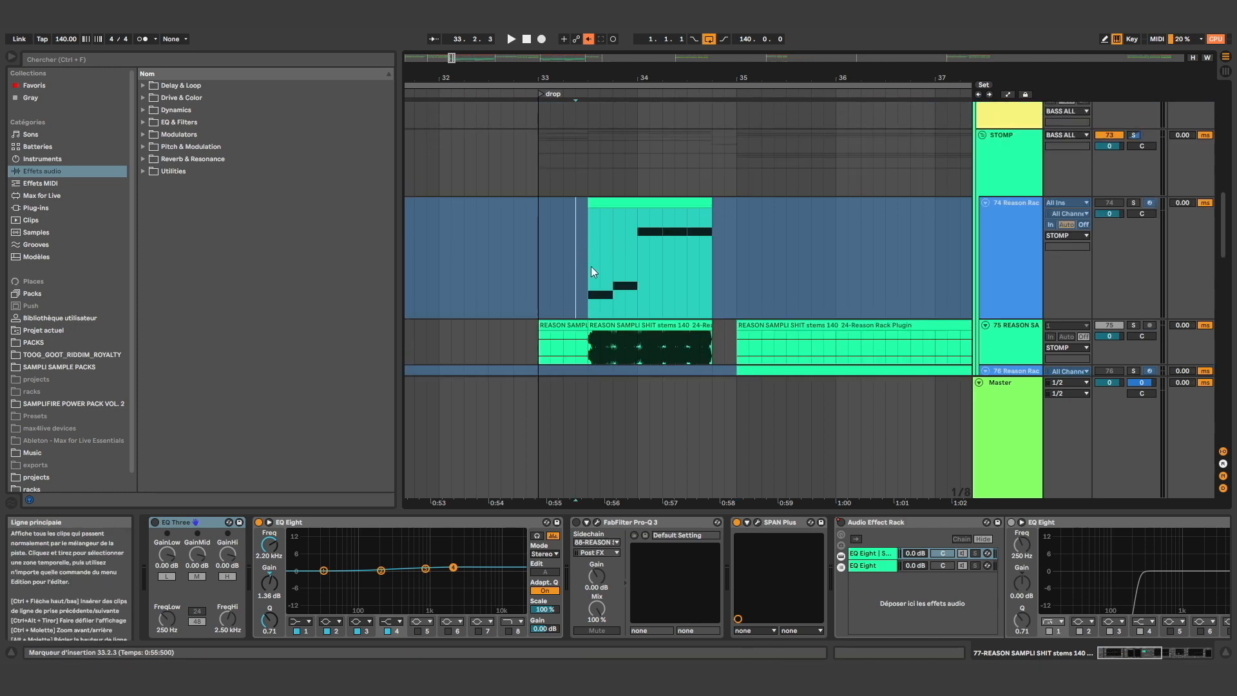
{"action": "left_click", "coordinate": [582, 252]}
{"action": "left_click", "coordinate": [594, 346]}
{"action": "key", "text": "space"}
{"action": "scroll", "coordinate": [736, 202], "scroll_direction": "down", "scroll_amount": 1}
{"action": "scroll", "coordinate": [747, 235], "scroll_direction": "down", "scroll_amount": 5}
{"action": "key", "text": "space"}
Show the devices of the BEST ONE track at 34.4.1 and of the 70 Serum track at 35.1.1
{"action": "left_click", "coordinate": [717, 282]}
{"action": "scroll", "coordinate": [772, 281], "scroll_direction": "up", "scroll_amount": 10}
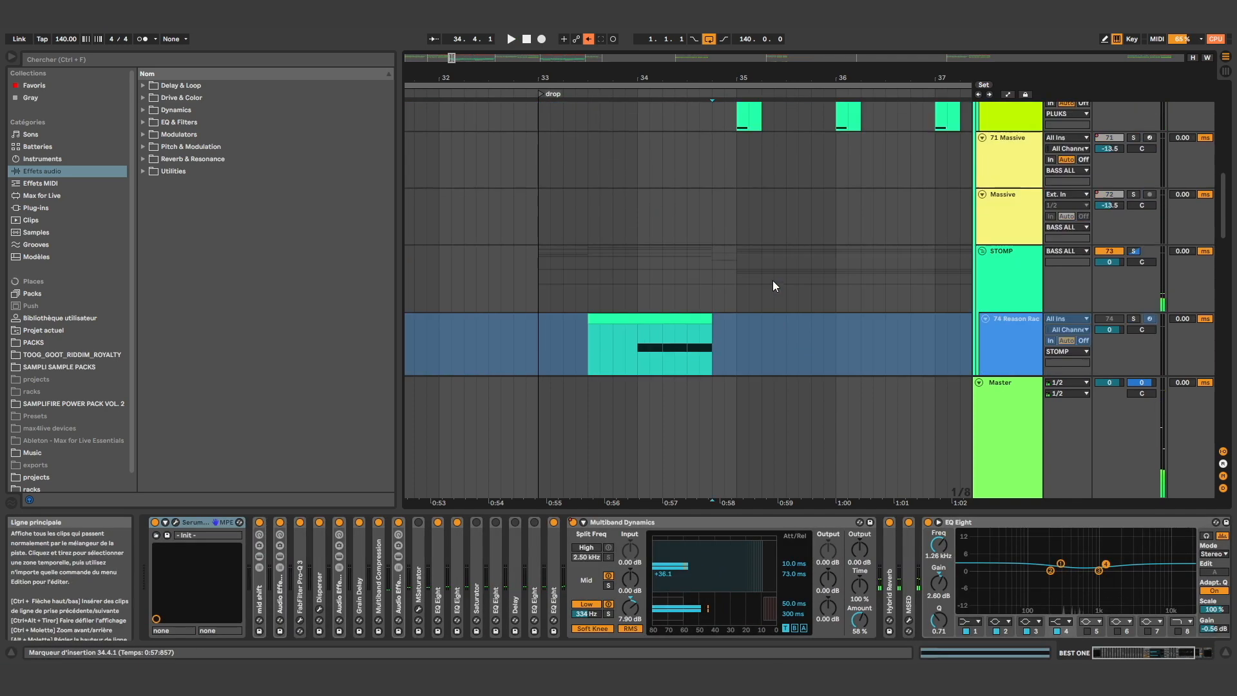
{"action": "left_click", "coordinate": [737, 288]}
{"action": "scroll", "coordinate": [755, 252], "scroll_direction": "up", "scroll_amount": 1}
{"action": "scroll", "coordinate": [756, 251], "scroll_direction": "down", "scroll_amount": 1}
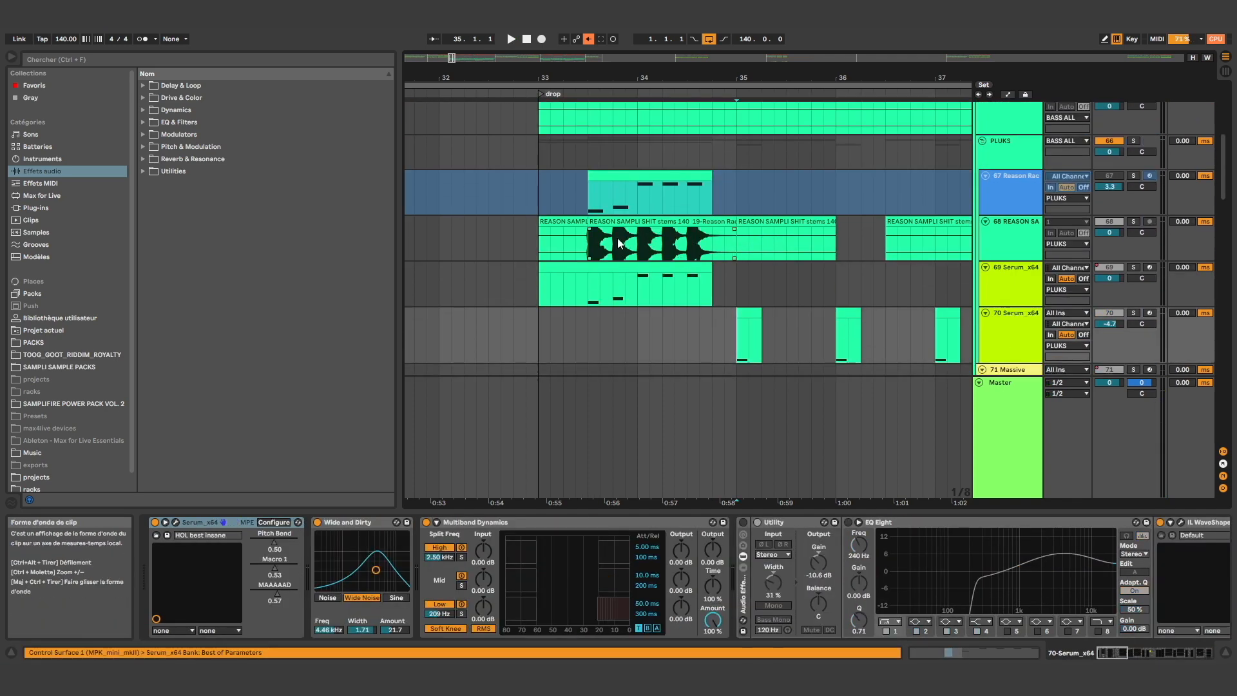
Play audio track 68 in the PLUKS group soloed from 33.3.1, clear its solo and stop playback
{"action": "left_click", "coordinate": [589, 237]}
{"action": "key", "text": "space"}
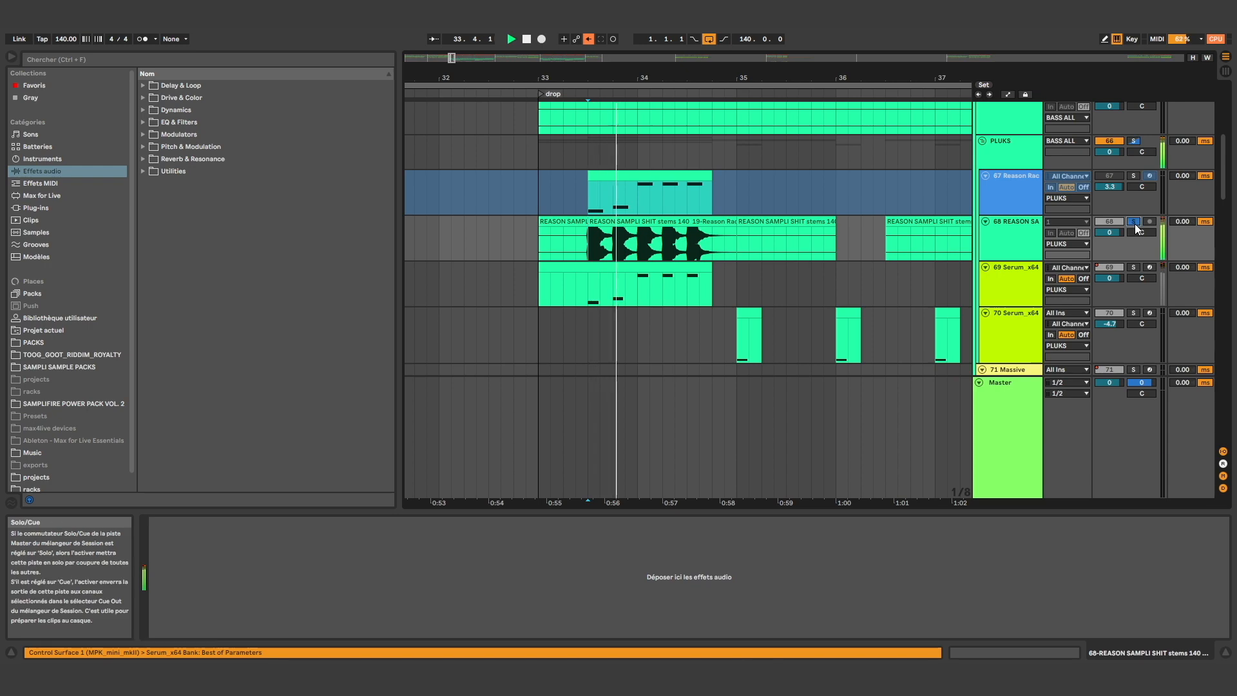
{"action": "left_click", "coordinate": [1134, 221]}
{"action": "key", "text": "space"}
{"action": "scroll", "coordinate": [634, 308], "scroll_direction": "up", "scroll_amount": 6}
{"action": "scroll", "coordinate": [747, 241], "scroll_direction": "down", "scroll_amount": 10}
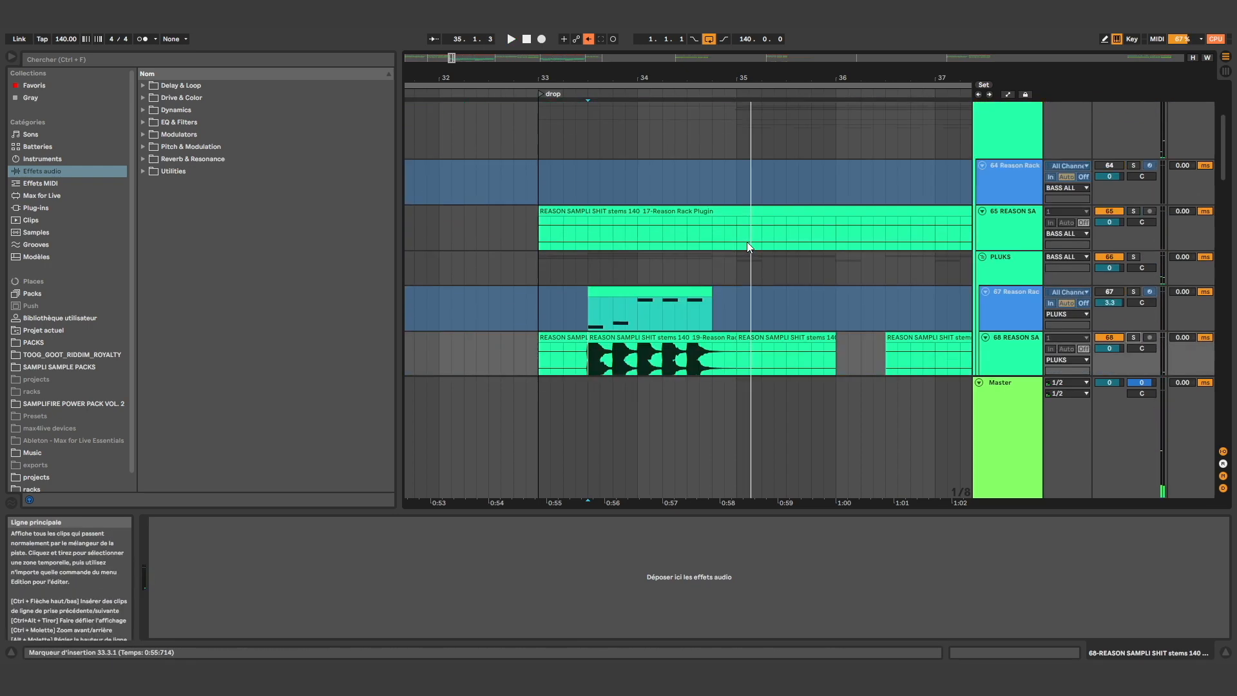
Split the long audio clip on track 77 in the STOMP group at 35.1.1
{"action": "scroll", "coordinate": [699, 253], "scroll_direction": "down", "scroll_amount": 4, "text": "ctrl"}
{"action": "scroll", "coordinate": [734, 250], "scroll_direction": "up", "scroll_amount": 3}
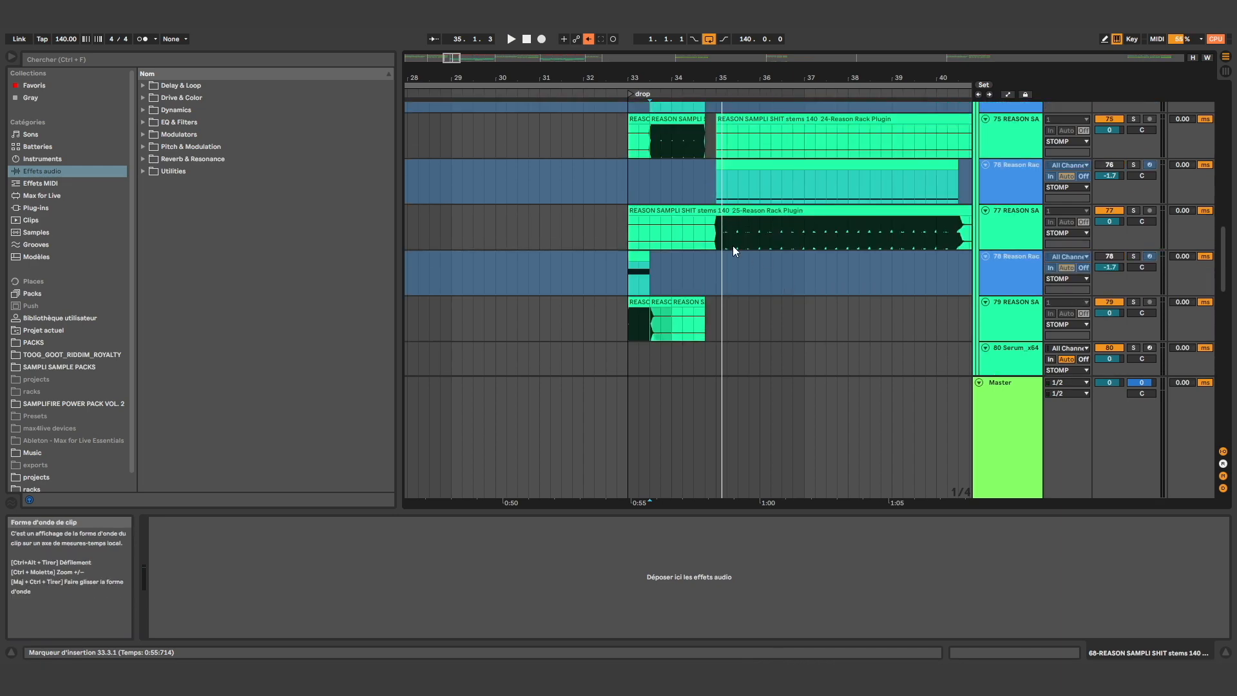
{"action": "left_click_drag", "start_coordinate": [629, 227], "coordinate": [728, 312]}
{"action": "key", "text": "ctrl+e"}
{"action": "left_click", "coordinate": [715, 239]}
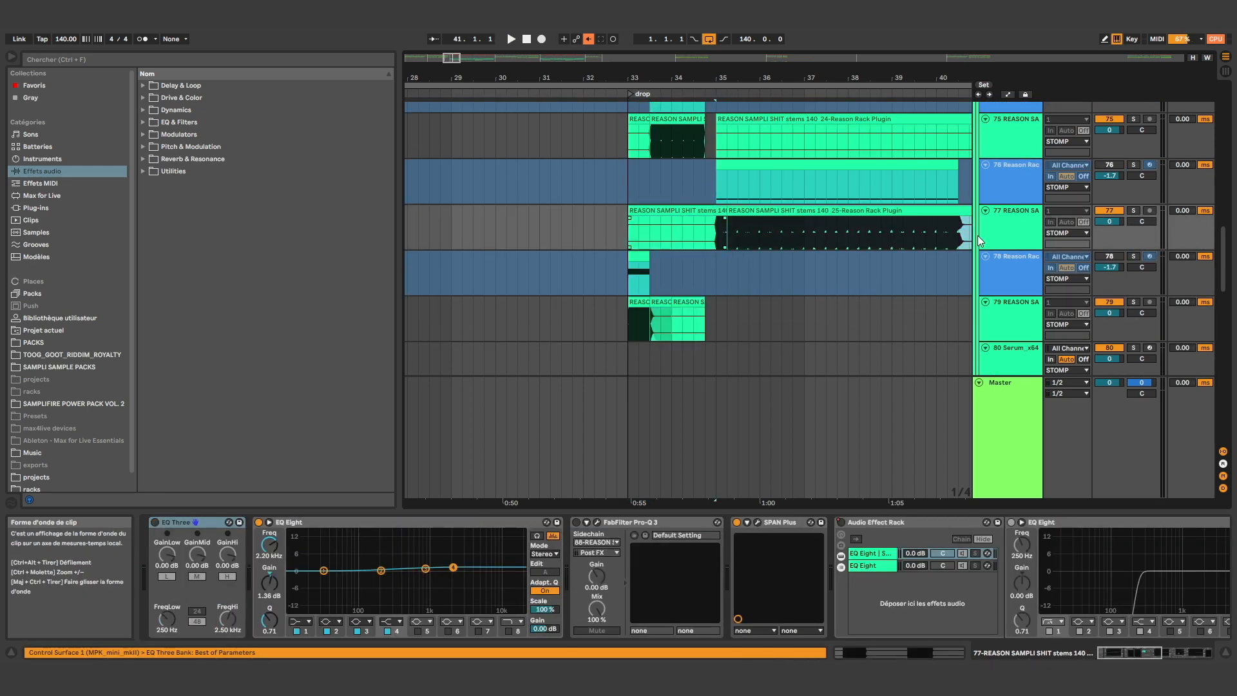
Loop the range from 35.1.1 to 41.1.1 on audio track 77 and play it
{"action": "scroll", "coordinate": [963, 241], "scroll_direction": "right", "scroll_amount": 2}
{"action": "left_click", "coordinate": [945, 244], "text": "shift"}
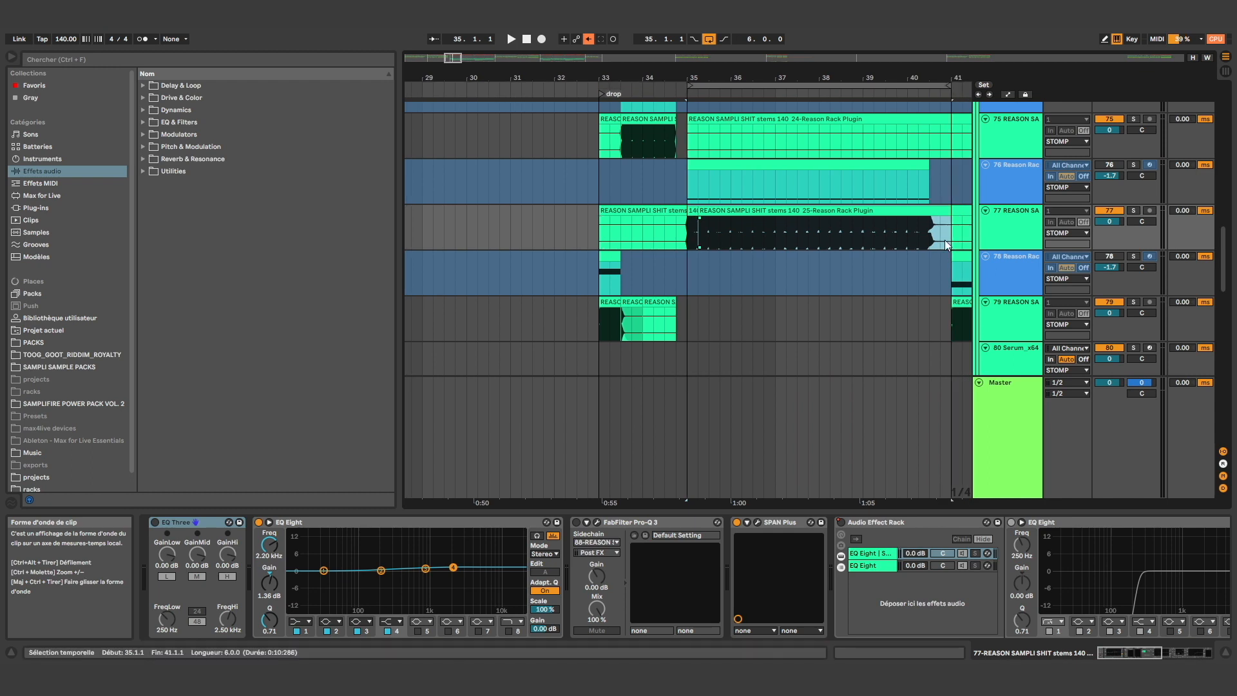
{"action": "key", "text": "space"}
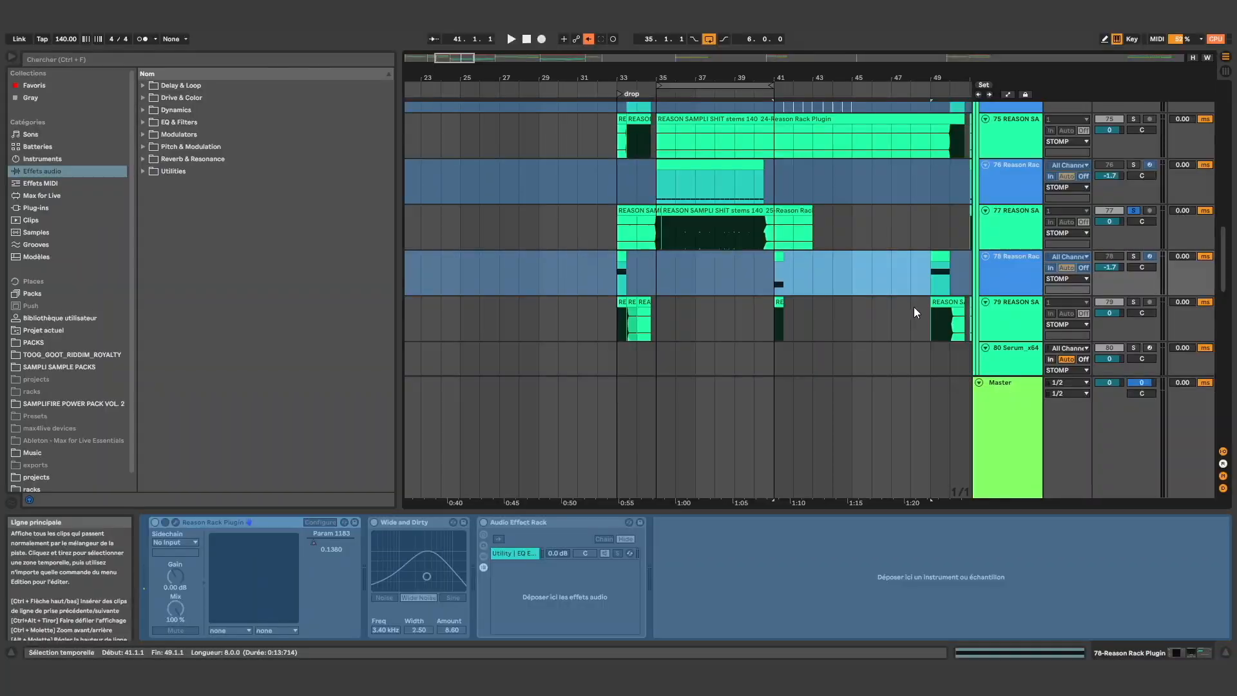
Loop the eight bars from 41.1.1 on track 78 and play them, clearing the solo on track 77
{"action": "key", "text": "ctrl+l"}
{"action": "scroll", "coordinate": [805, 261], "scroll_direction": "up", "scroll_amount": 5}
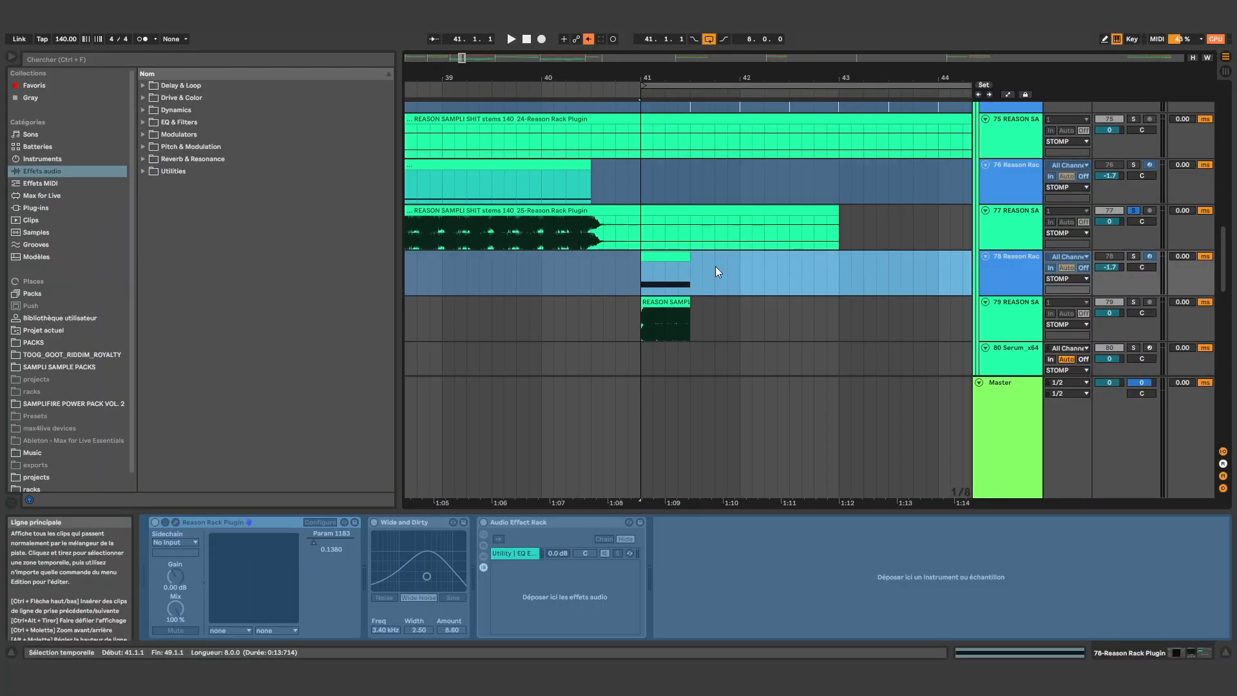
{"action": "left_click", "coordinate": [591, 278]}
{"action": "left_click", "coordinate": [639, 281]}
{"action": "key", "text": "space"}
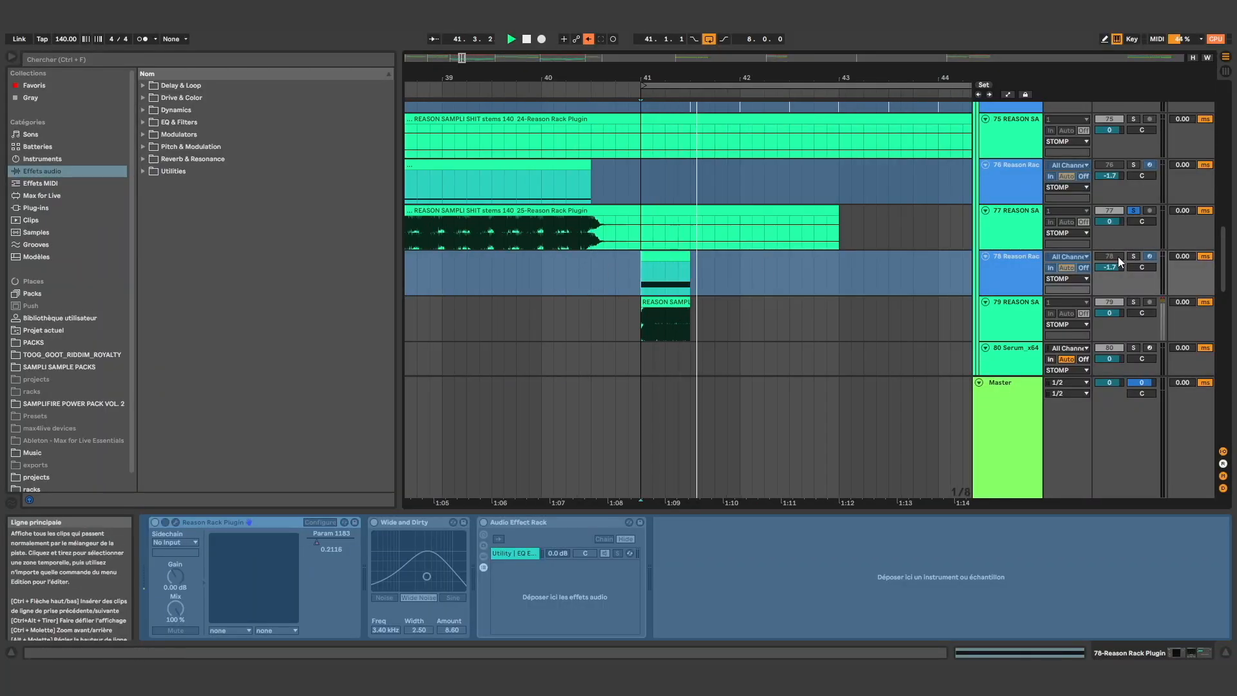
{"action": "double_click", "coordinate": [1136, 302]}
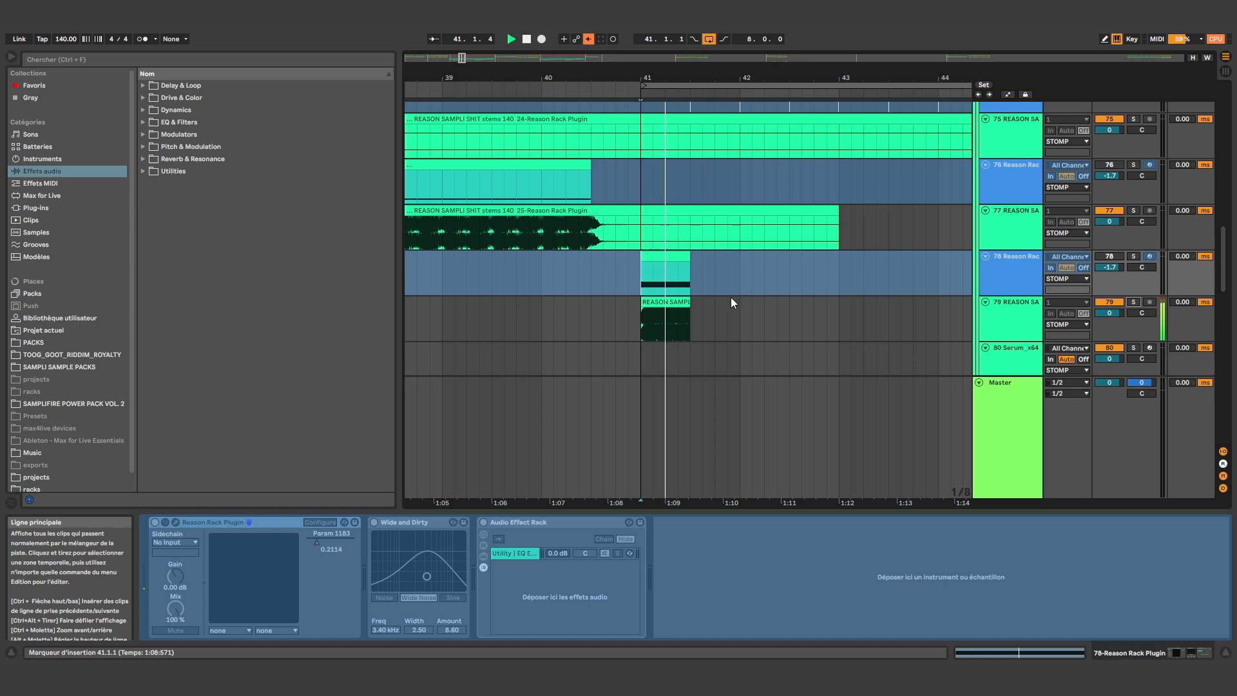
Place the insertion marker at 42.1.1 on the Massive track and play audio track 86 soloed from shortly before bar 42
{"action": "scroll", "coordinate": [707, 296], "scroll_direction": "down", "scroll_amount": 2}
{"action": "scroll", "coordinate": [930, 265], "scroll_direction": "up", "scroll_amount": 1}
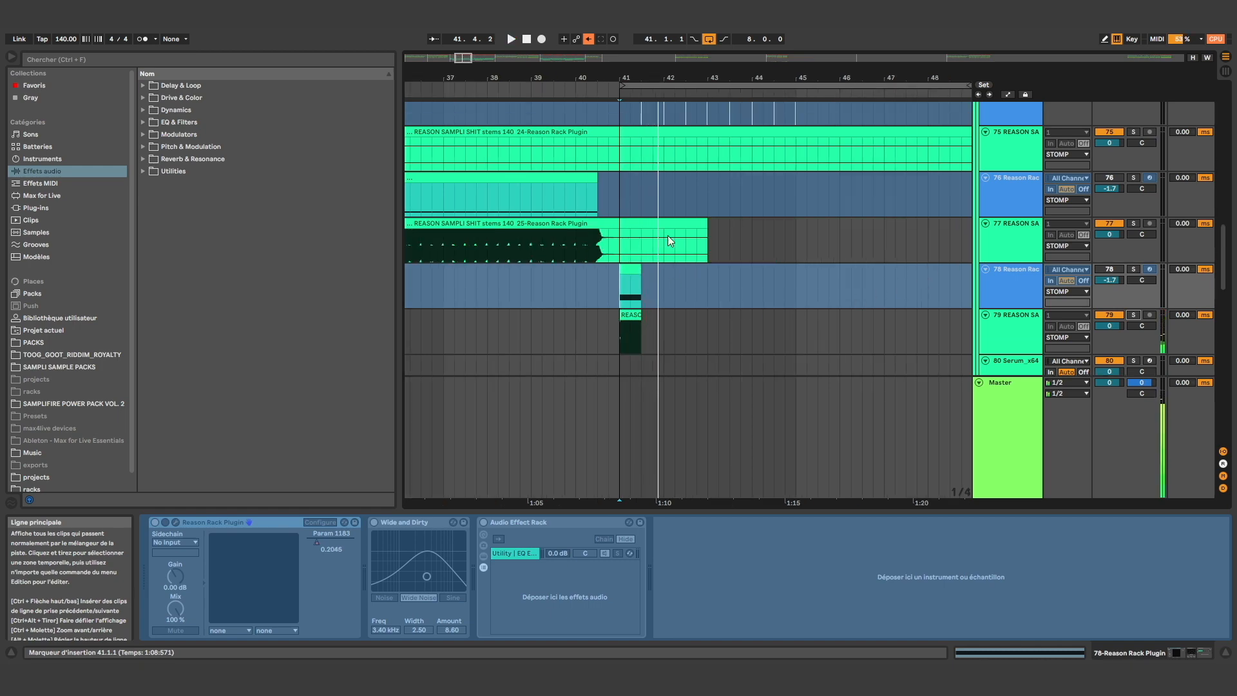
{"action": "left_click", "coordinate": [675, 207]}
{"action": "scroll", "coordinate": [674, 207], "scroll_direction": "up", "scroll_amount": 7}
{"action": "left_click", "coordinate": [671, 167]}
{"action": "scroll", "coordinate": [663, 205], "scroll_direction": "up", "scroll_amount": 1}
{"action": "scroll", "coordinate": [664, 212], "scroll_direction": "down", "scroll_amount": 10}
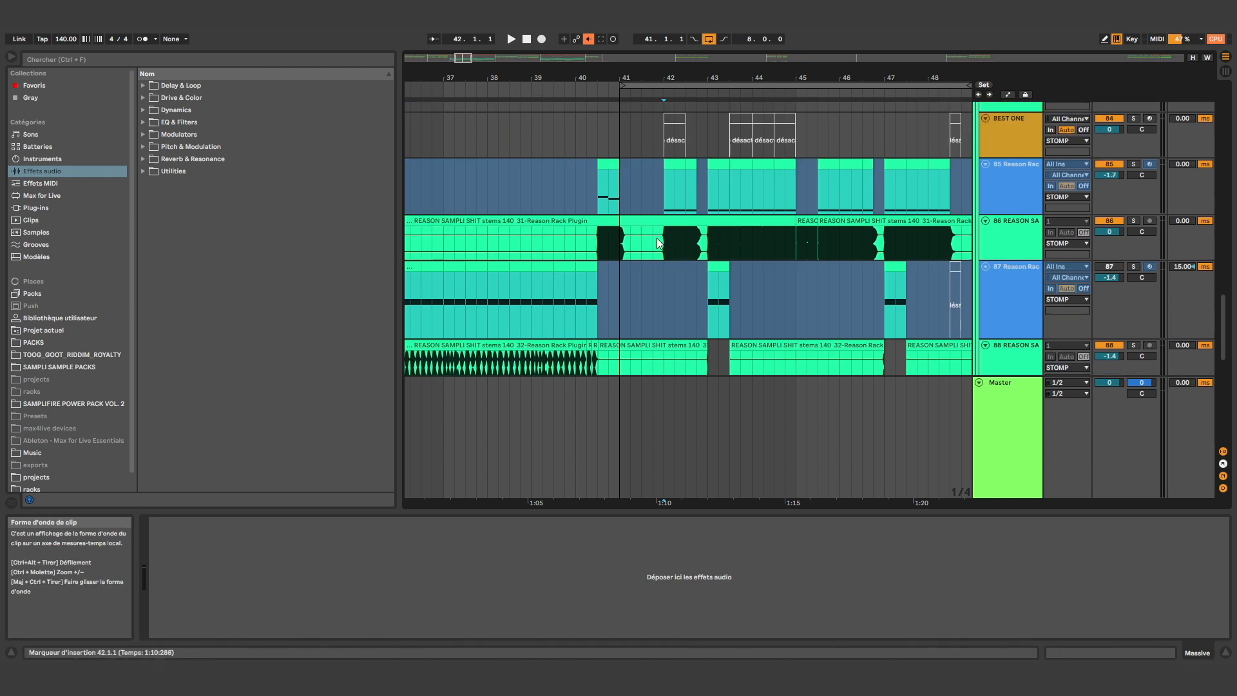
{"action": "left_click", "coordinate": [658, 242]}
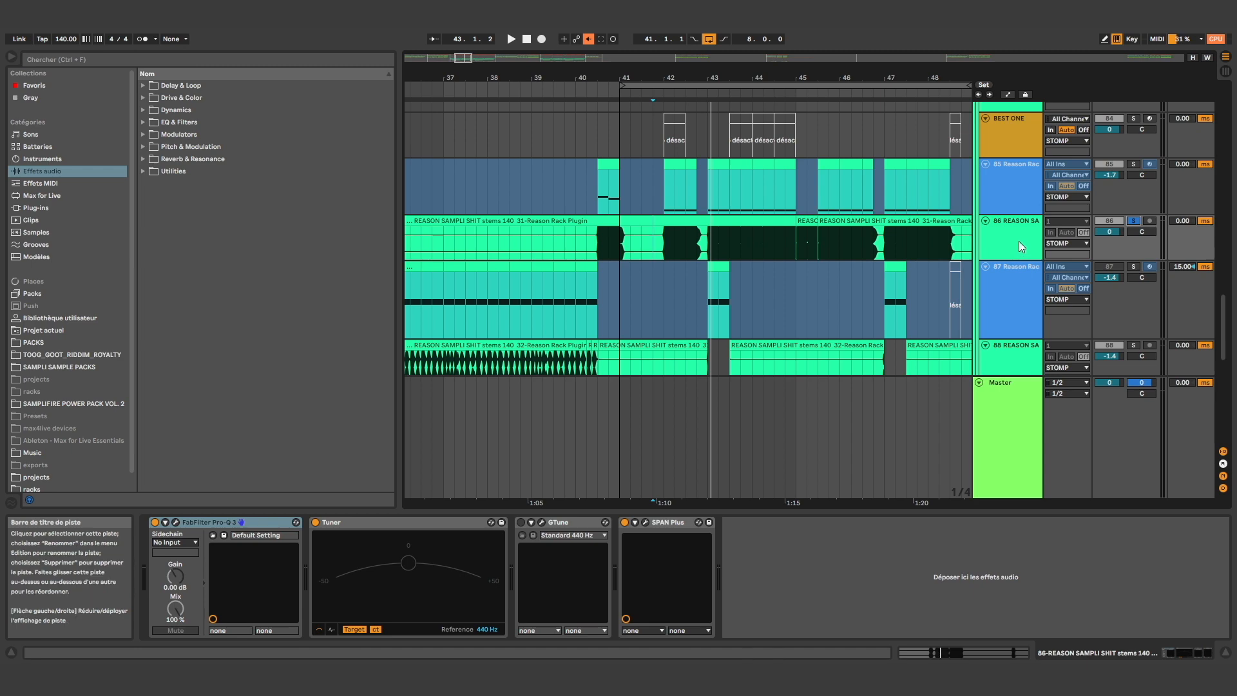
Select 42.1.1 to 48.2.1 on tracks 86 and 87, and place the insertion marker at 49.1.1
{"action": "left_click_drag", "start_coordinate": [929, 259], "coordinate": [942, 261]}
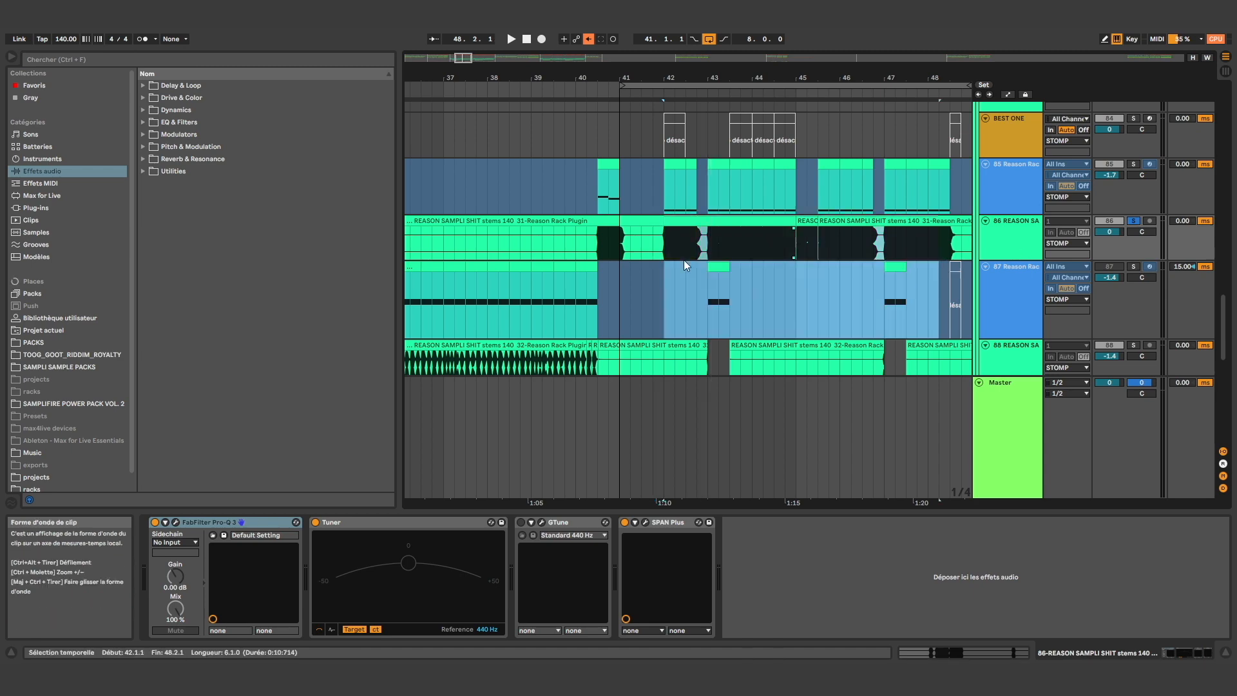
{"action": "scroll", "coordinate": [621, 263], "scroll_direction": "down", "scroll_amount": 3}
{"action": "scroll", "coordinate": [783, 254], "scroll_direction": "up", "scroll_amount": 3}
{"action": "left_click", "coordinate": [776, 253]}
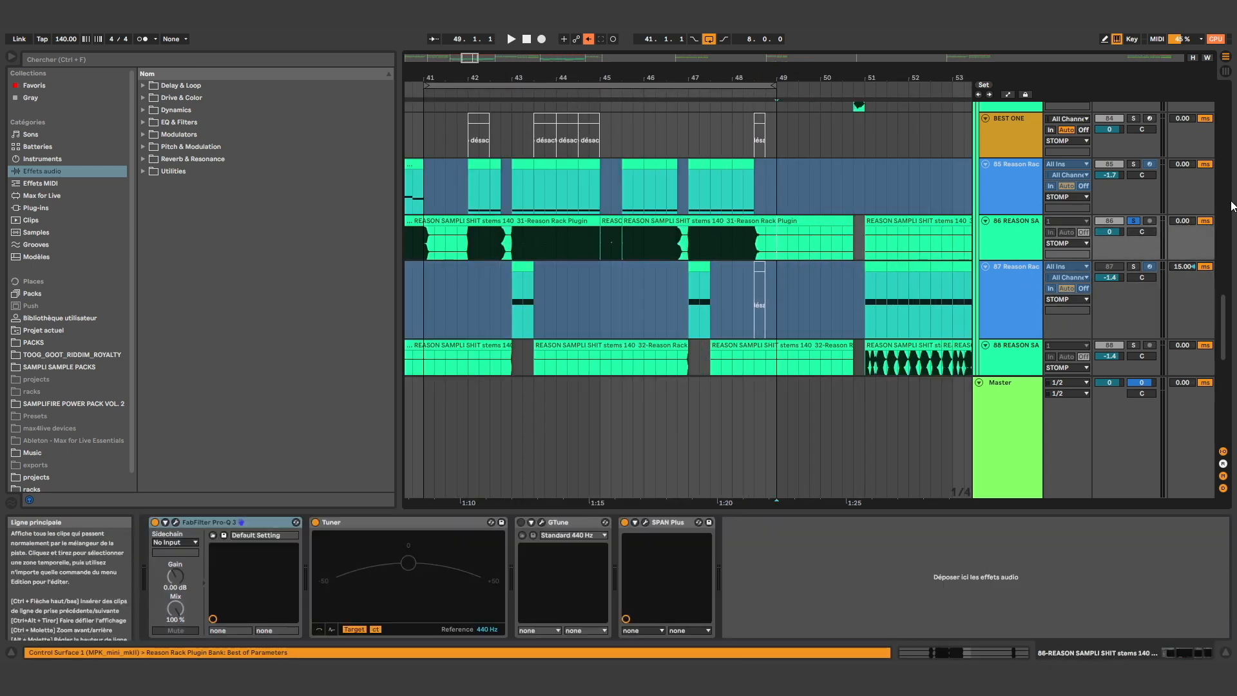
Loop the eight bars from 49.1.1 to 57.1.1 and play the passage
{"action": "scroll", "coordinate": [723, 243], "scroll_direction": "down", "scroll_amount": 3}
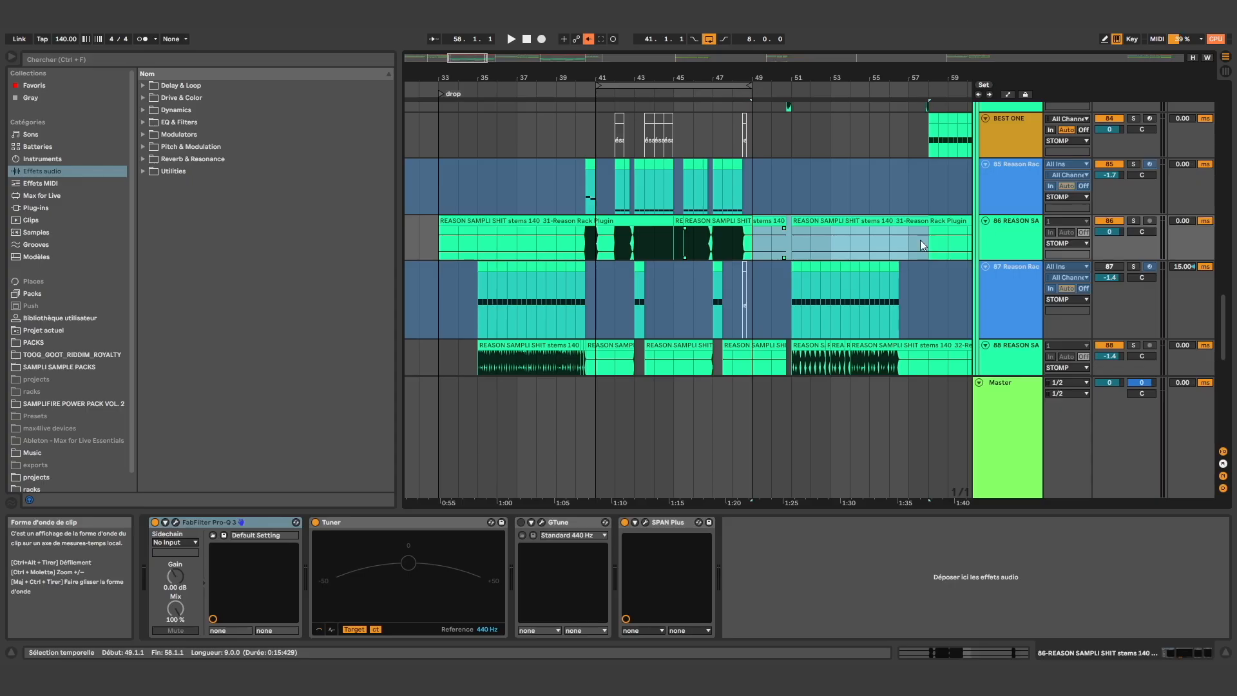
{"action": "left_click_drag", "start_coordinate": [921, 240], "coordinate": [904, 262]}
{"action": "key", "text": "ctrl+l"}
{"action": "key", "text": "space"}
{"action": "scroll", "coordinate": [918, 256], "scroll_direction": "up", "scroll_amount": 5}
{"action": "key", "text": "space"}
Examine the STOMP group's tracks 87 to 93 while the loop from 49.1.1 plays, and stop playback
{"action": "scroll", "coordinate": [934, 274], "scroll_direction": "down", "scroll_amount": 3}
{"action": "scroll", "coordinate": [709, 309], "scroll_direction": "down", "scroll_amount": 6}
{"action": "scroll", "coordinate": [798, 276], "scroll_direction": "down", "scroll_amount": 3}
{"action": "scroll", "coordinate": [765, 359], "scroll_direction": "up", "scroll_amount": 5}
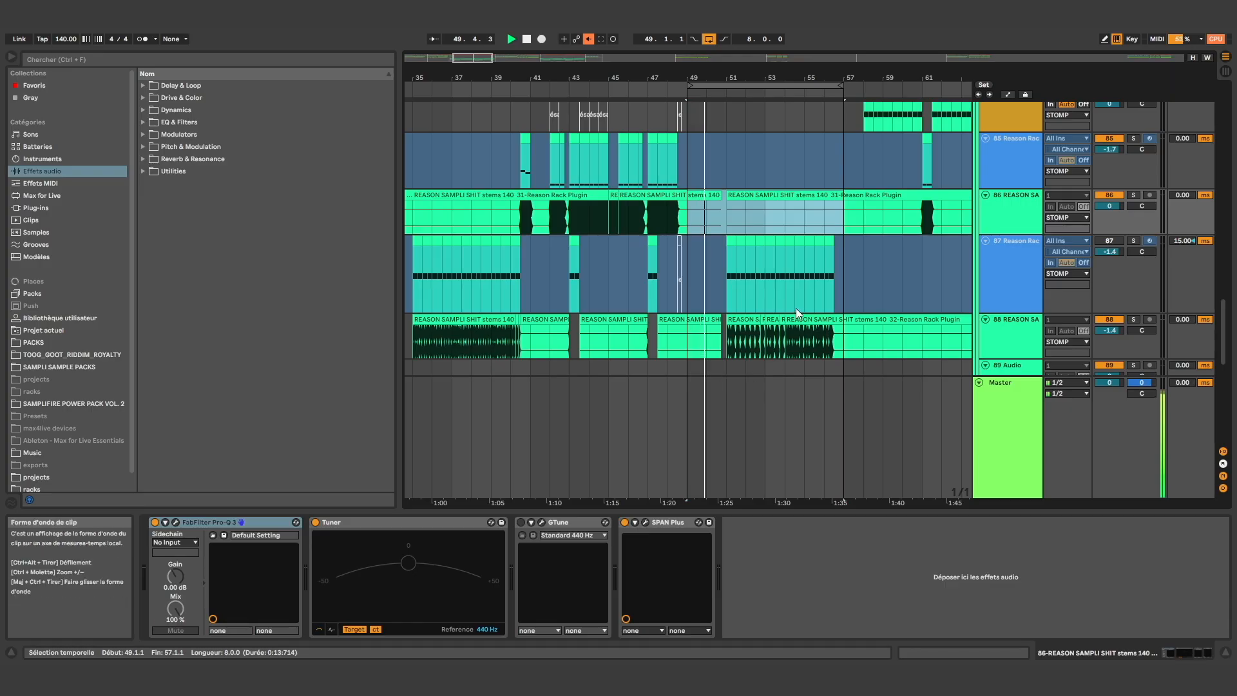
{"action": "scroll", "coordinate": [712, 272], "scroll_direction": "down", "scroll_amount": 5}
{"action": "scroll", "coordinate": [721, 262], "scroll_direction": "up", "scroll_amount": 4}
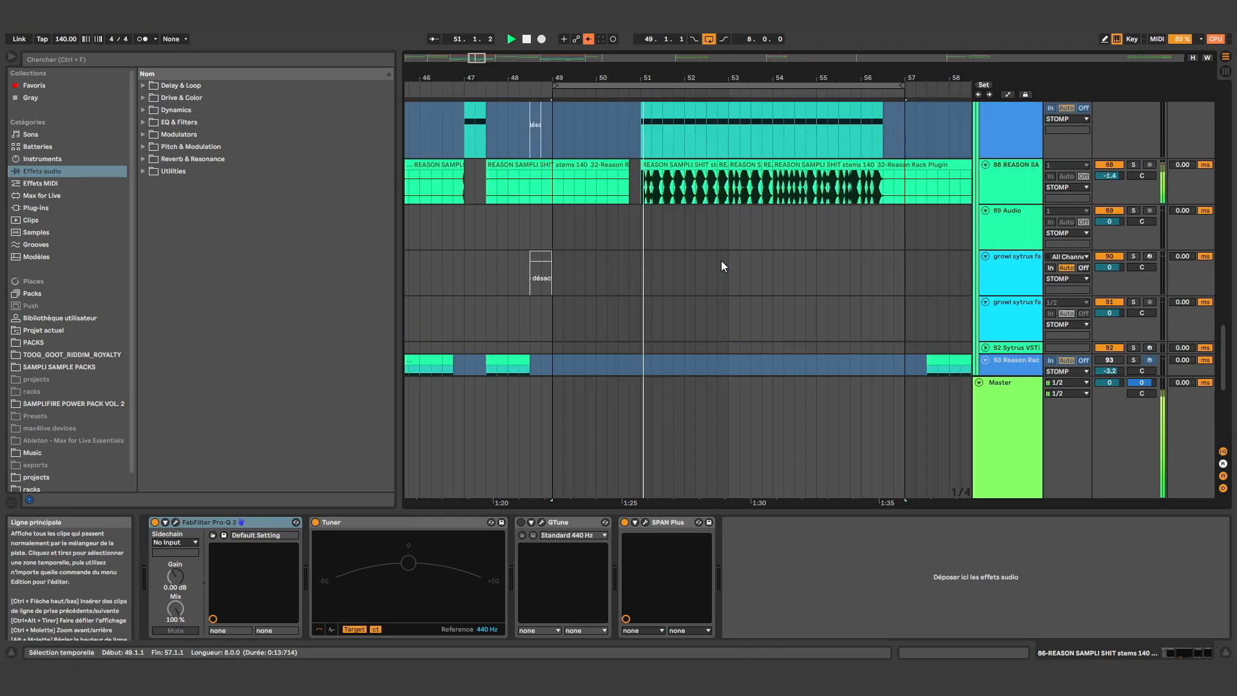
{"action": "scroll", "coordinate": [884, 233], "scroll_direction": "up", "scroll_amount": 2}
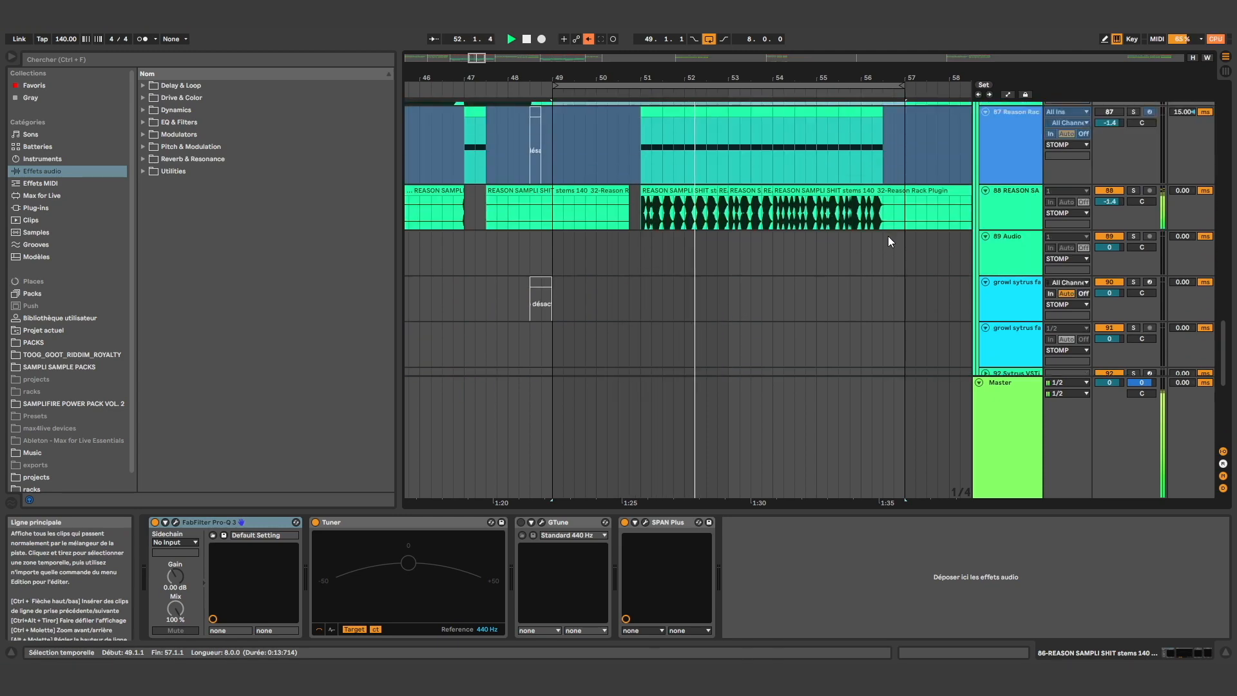
{"action": "key", "text": "space"}
Play audio track 77 soloed over the range from 51.1.1 to 57.1.1
{"action": "left_click", "coordinate": [891, 173]}
{"action": "scroll", "coordinate": [745, 210], "scroll_direction": "up", "scroll_amount": 10}
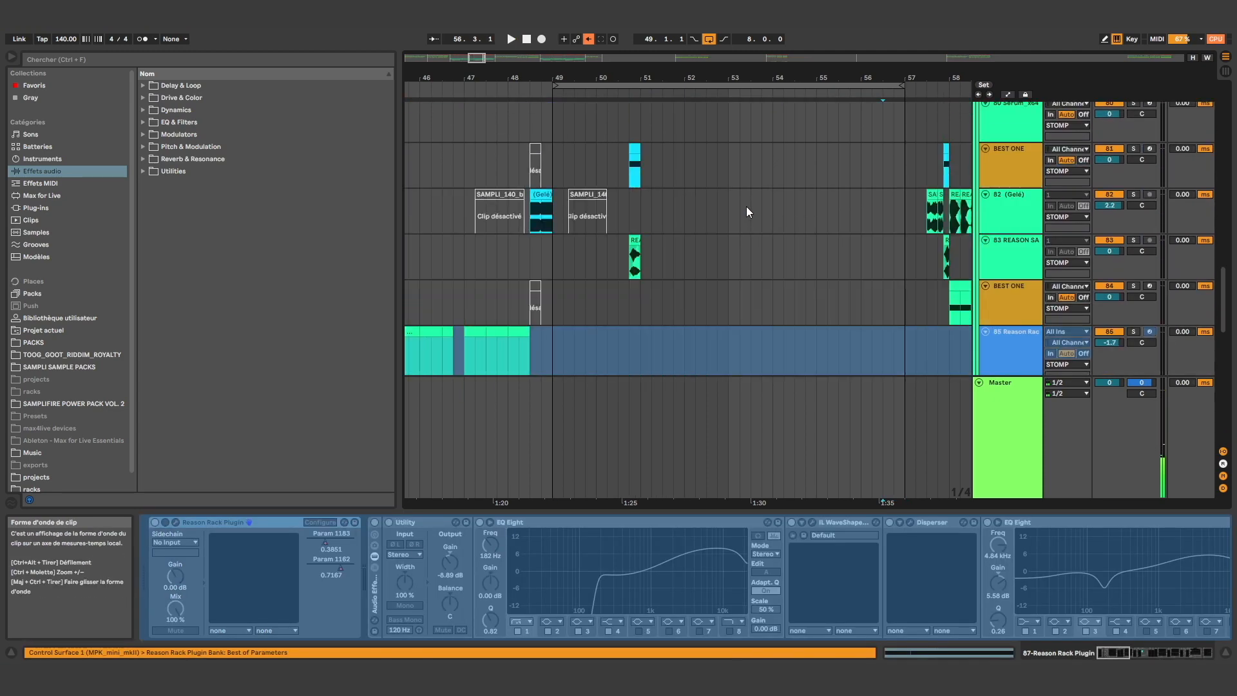
{"action": "left_click", "coordinate": [644, 223]}
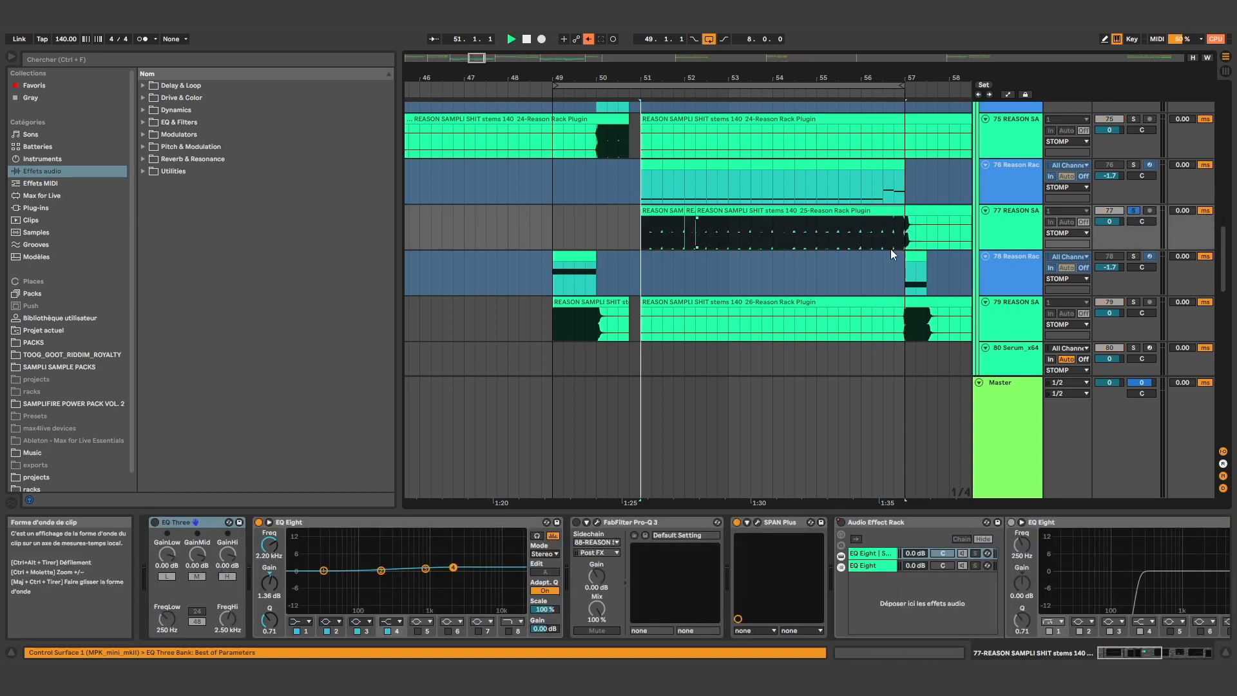
{"action": "key", "text": "space"}
Select 51.1.1 to 52.4.1 on audio track 88 and play the track soloed
{"action": "scroll", "coordinate": [871, 252], "scroll_direction": "down", "scroll_amount": 8}
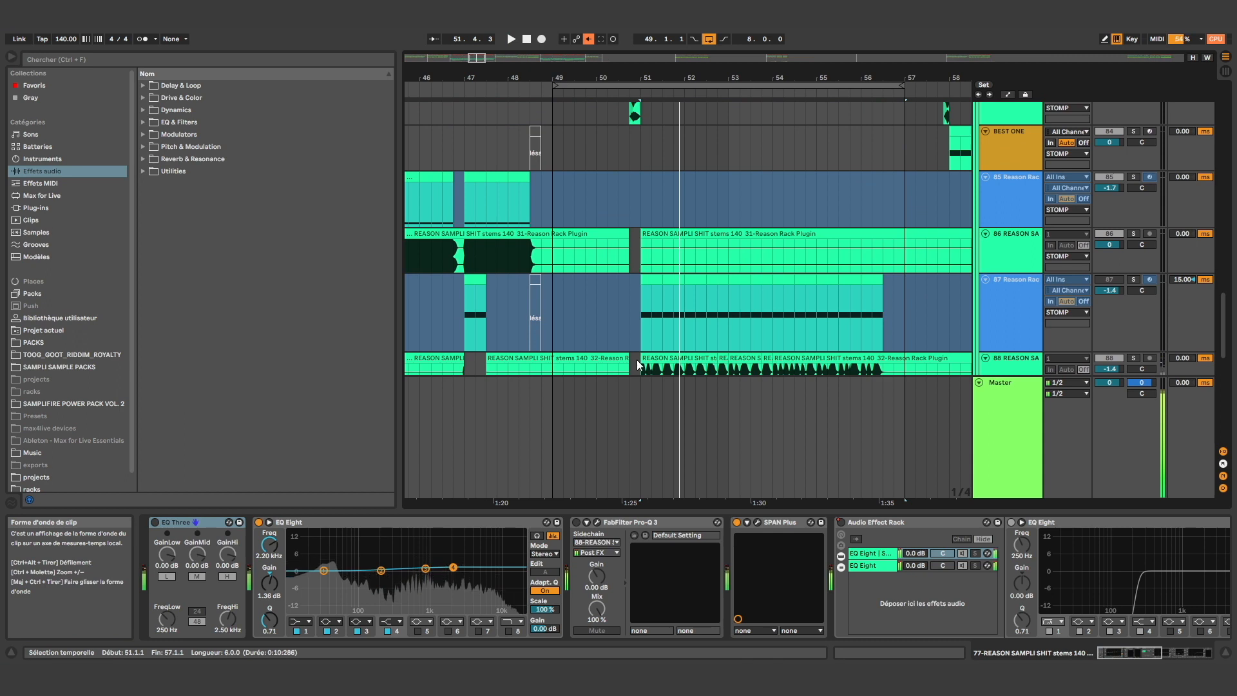
{"action": "left_click", "coordinate": [638, 365]}
{"action": "scroll", "coordinate": [721, 316], "scroll_direction": "down", "scroll_amount": 3}
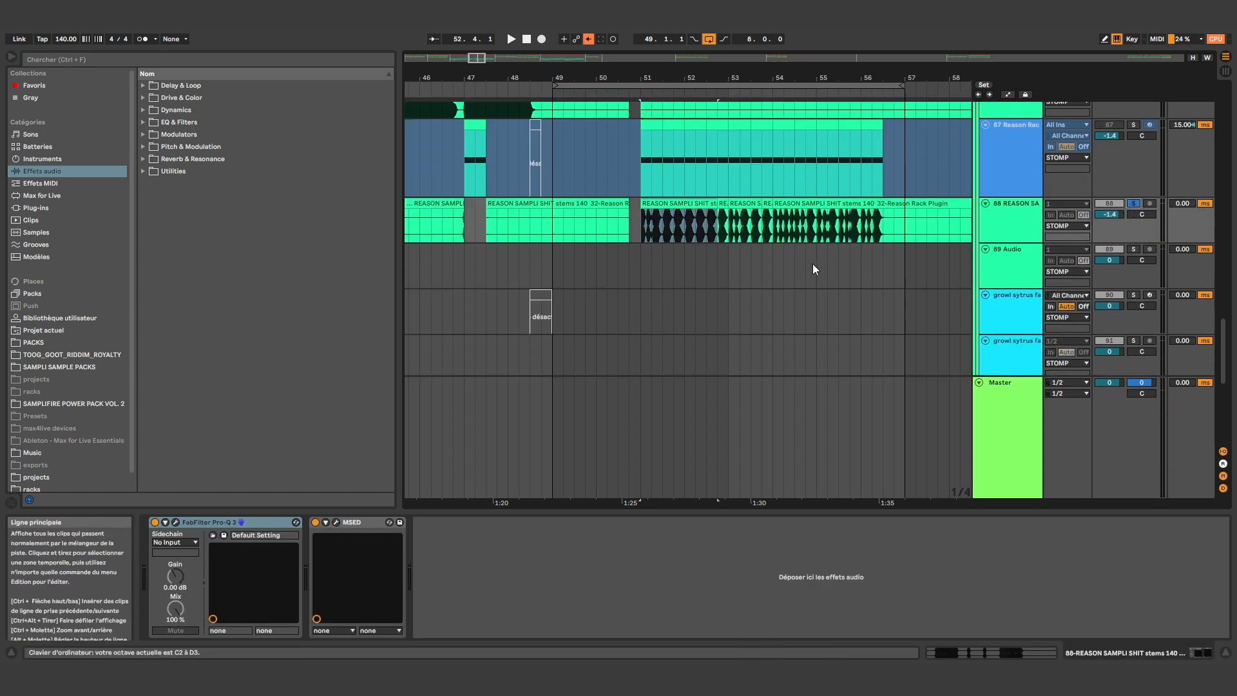
{"action": "key", "text": "space"}
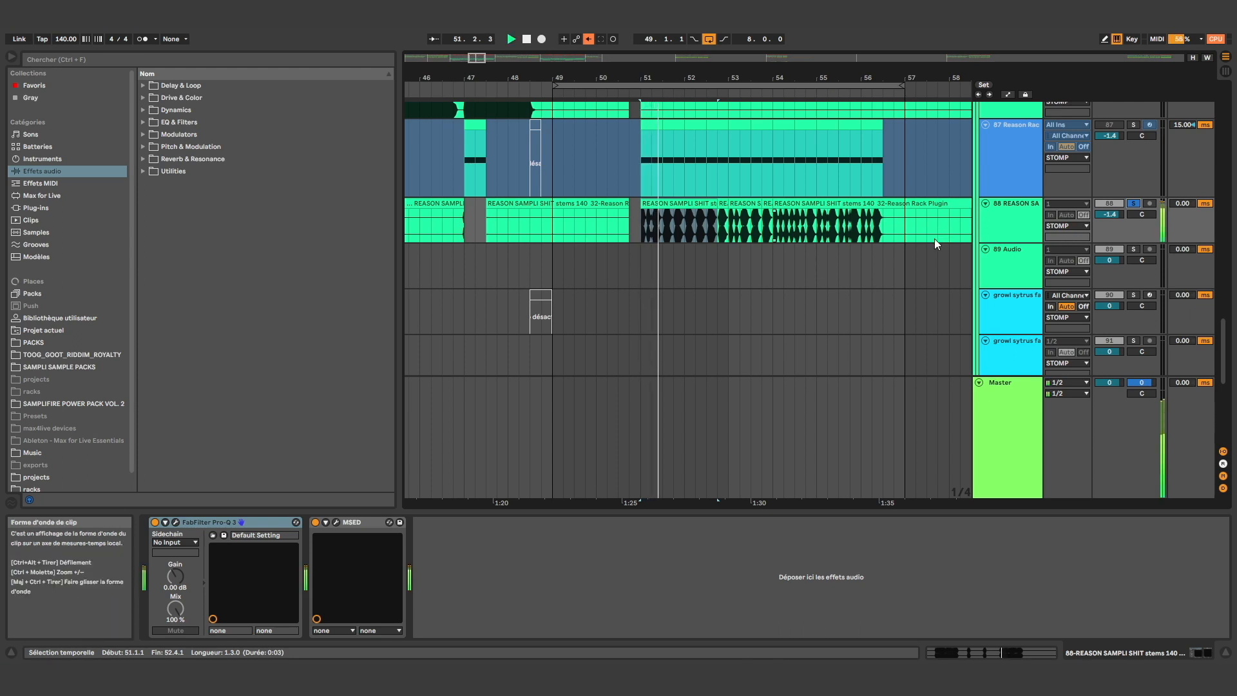
Split the last clip of audio track 88 at 56.3.1, place the insertion marker at 57.1.1 and stop playback
{"action": "left_click", "coordinate": [756, 220]}
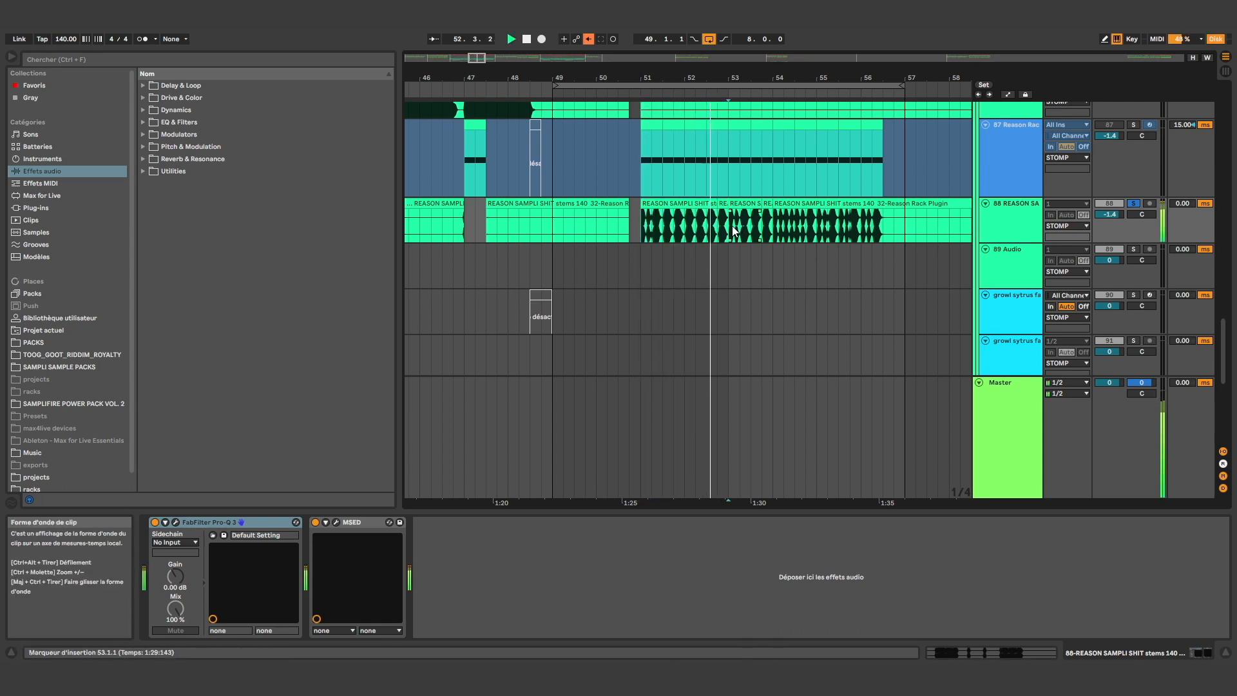
{"action": "left_click_drag", "start_coordinate": [642, 233], "coordinate": [870, 238]}
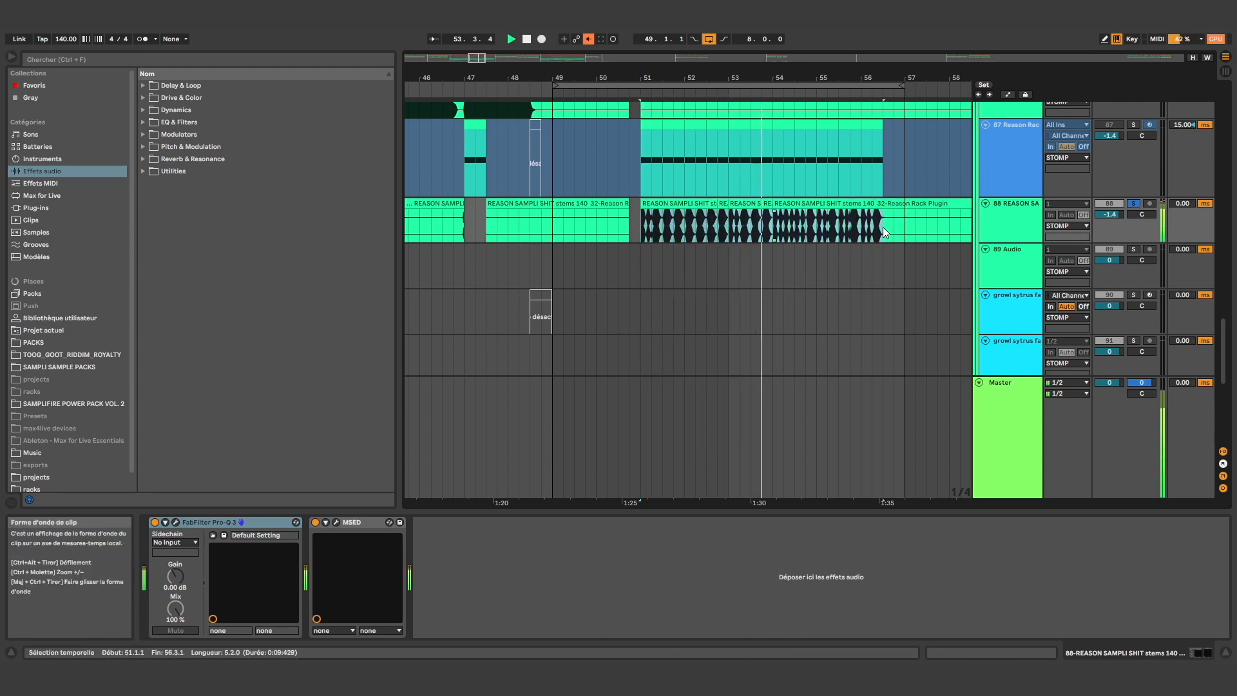
{"action": "left_click_drag", "start_coordinate": [884, 230], "coordinate": [913, 237]}
{"action": "key", "text": "space"}
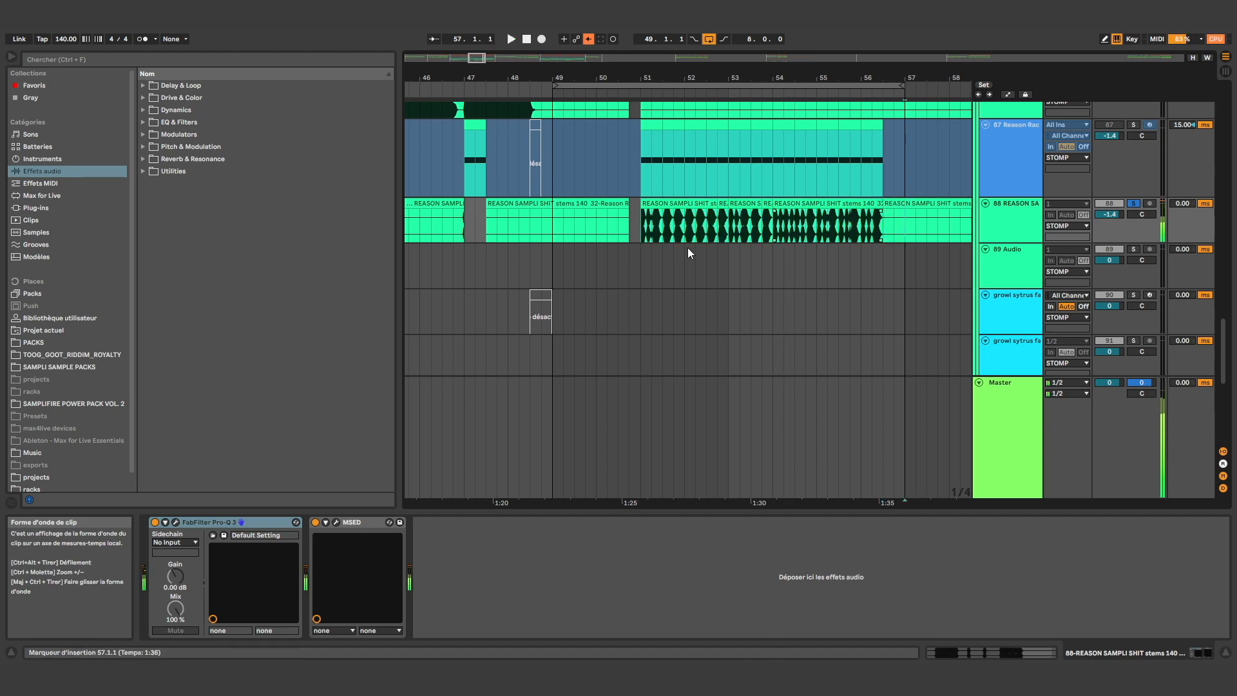
Select the eight bars from 57.1.1 up to the outro on audio track 83 and loop them
{"action": "scroll", "coordinate": [687, 248], "scroll_direction": "down", "scroll_amount": 3}
{"action": "left_click_drag", "start_coordinate": [630, 236], "coordinate": [586, 233]}
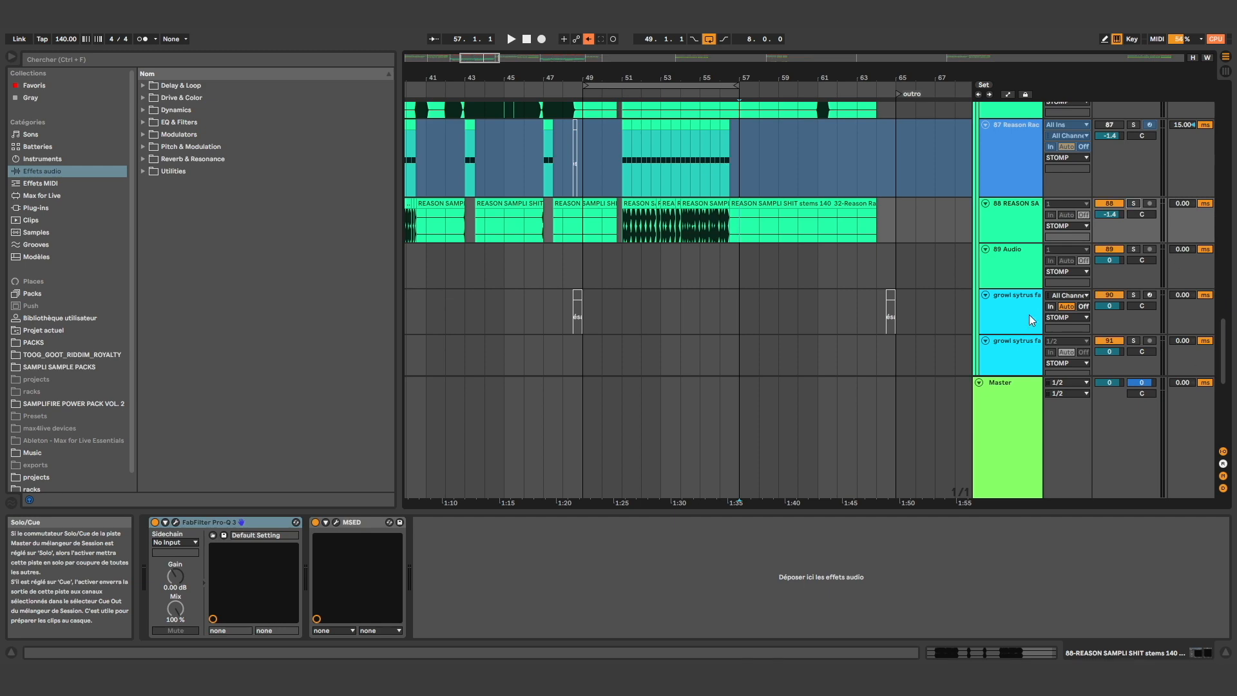
{"action": "scroll", "coordinate": [844, 233], "scroll_direction": "up", "scroll_amount": 10}
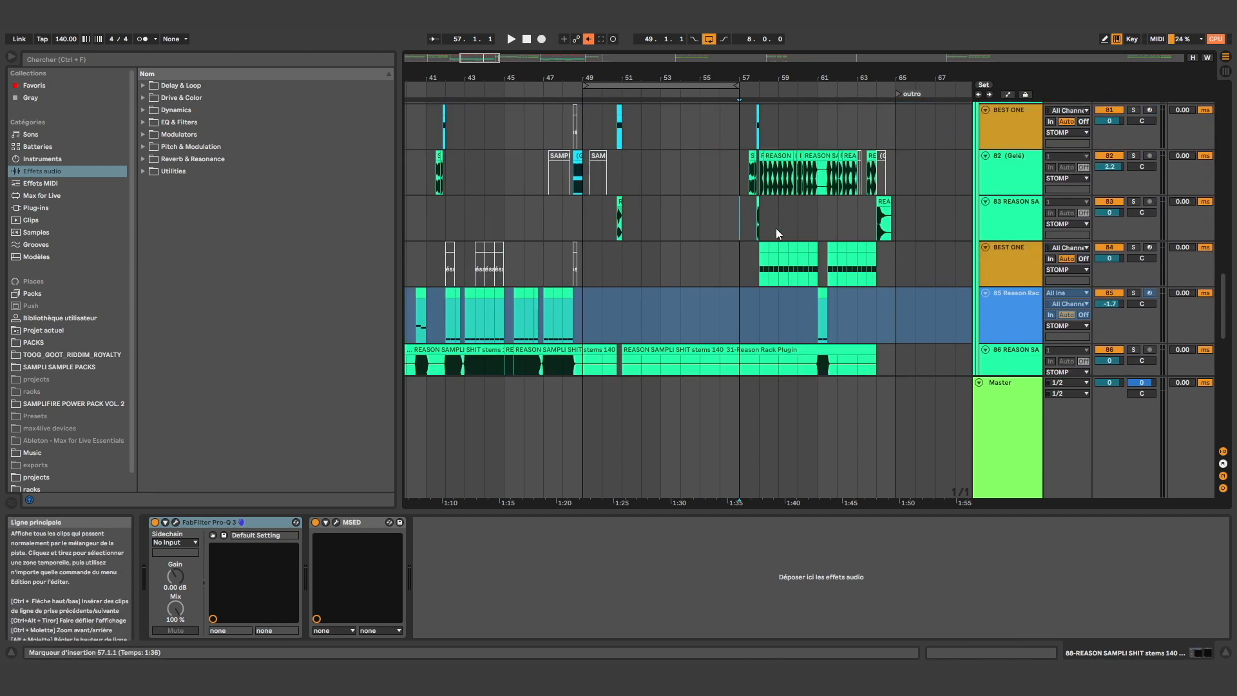
{"action": "left_click_drag", "start_coordinate": [775, 228], "coordinate": [899, 232]}
{"action": "key", "text": "ctrl+l"}
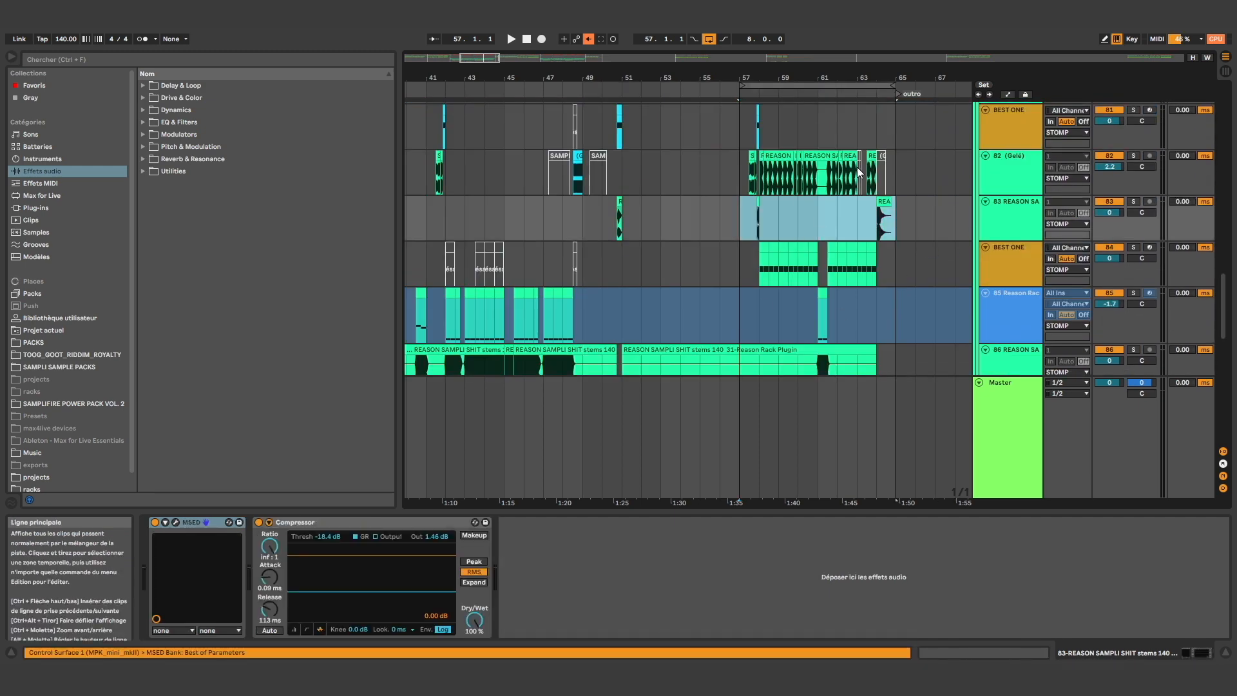
Play BEST ONE track 84 soloed over 58.1.1 to 64.2.1, and view its Serum synth before closing the plug-in window
{"action": "scroll", "coordinate": [917, 136], "scroll_direction": "up", "scroll_amount": 3}
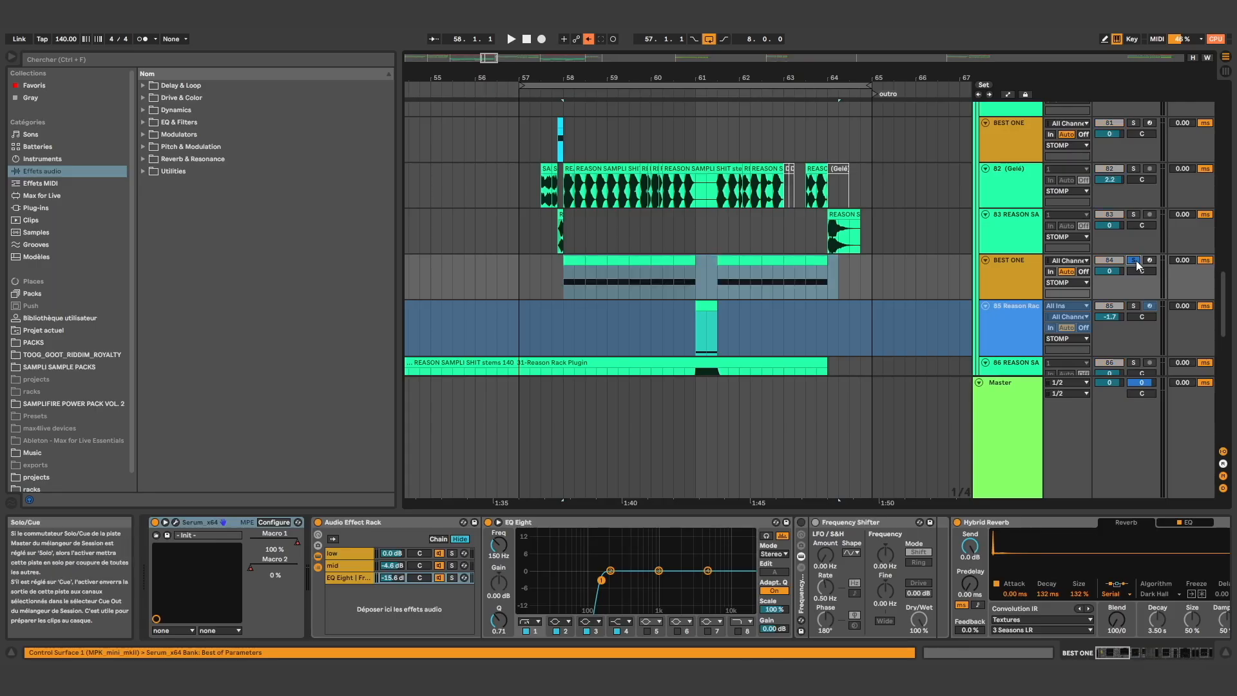
{"action": "left_click", "coordinate": [565, 291]}
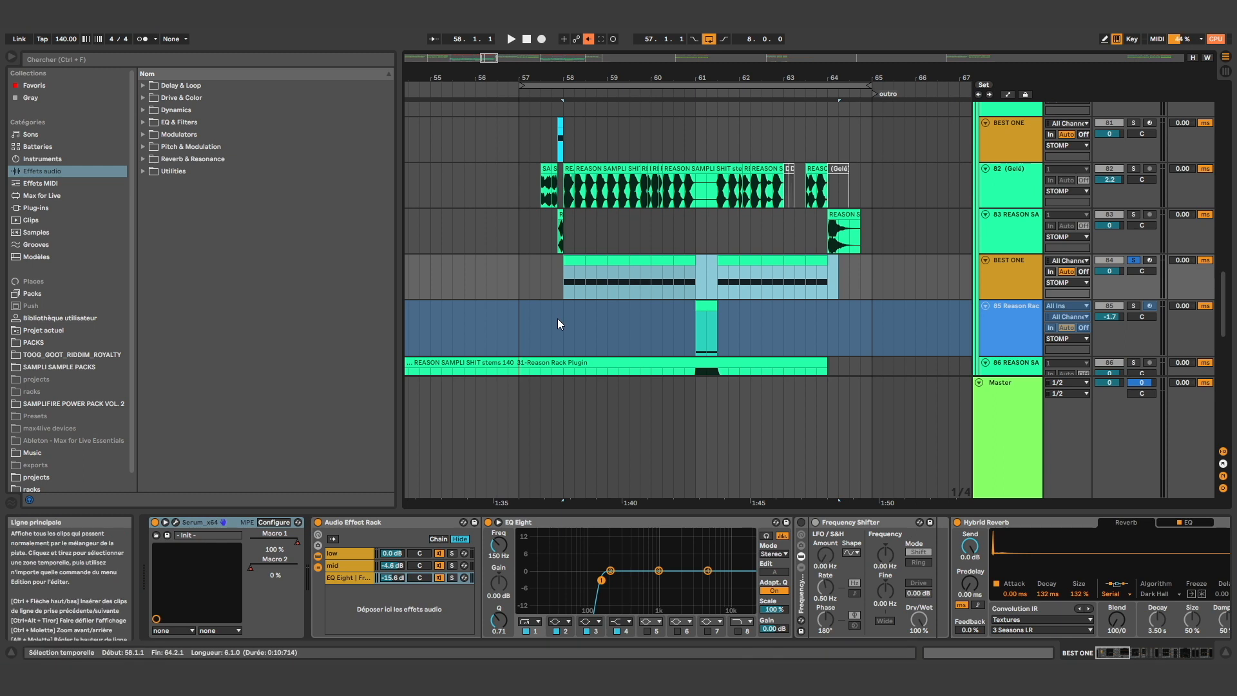
{"action": "key", "text": "space"}
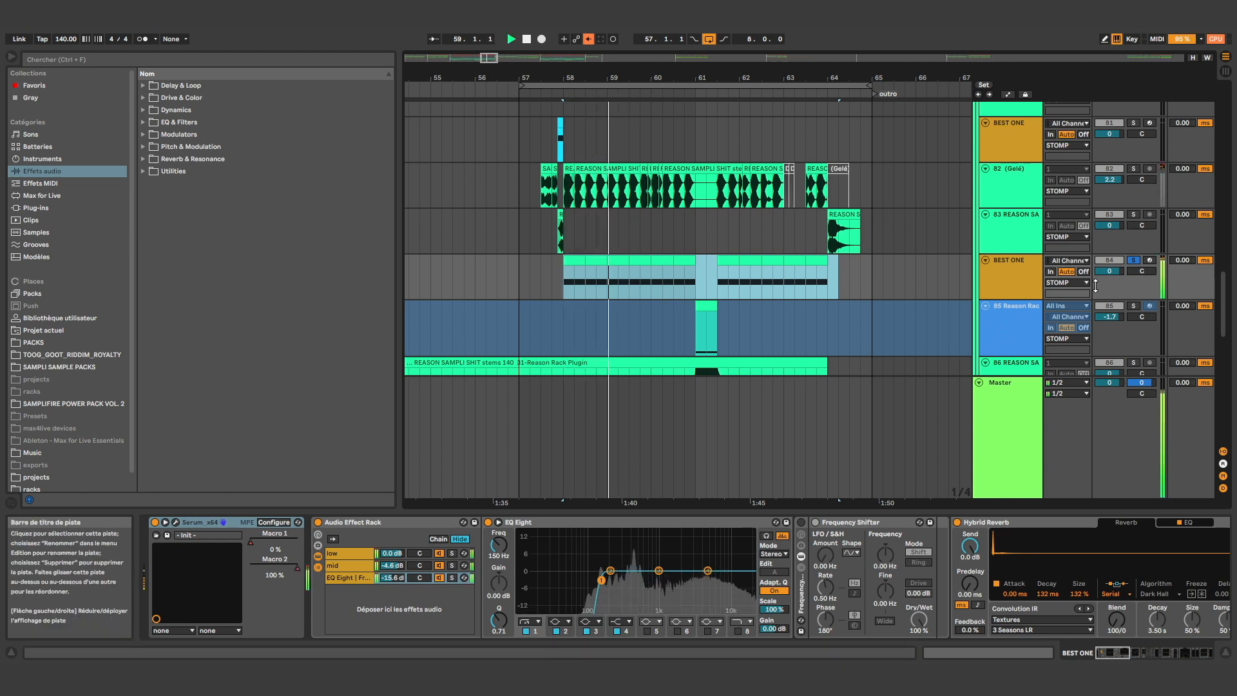
{"action": "left_click", "coordinate": [1133, 260]}
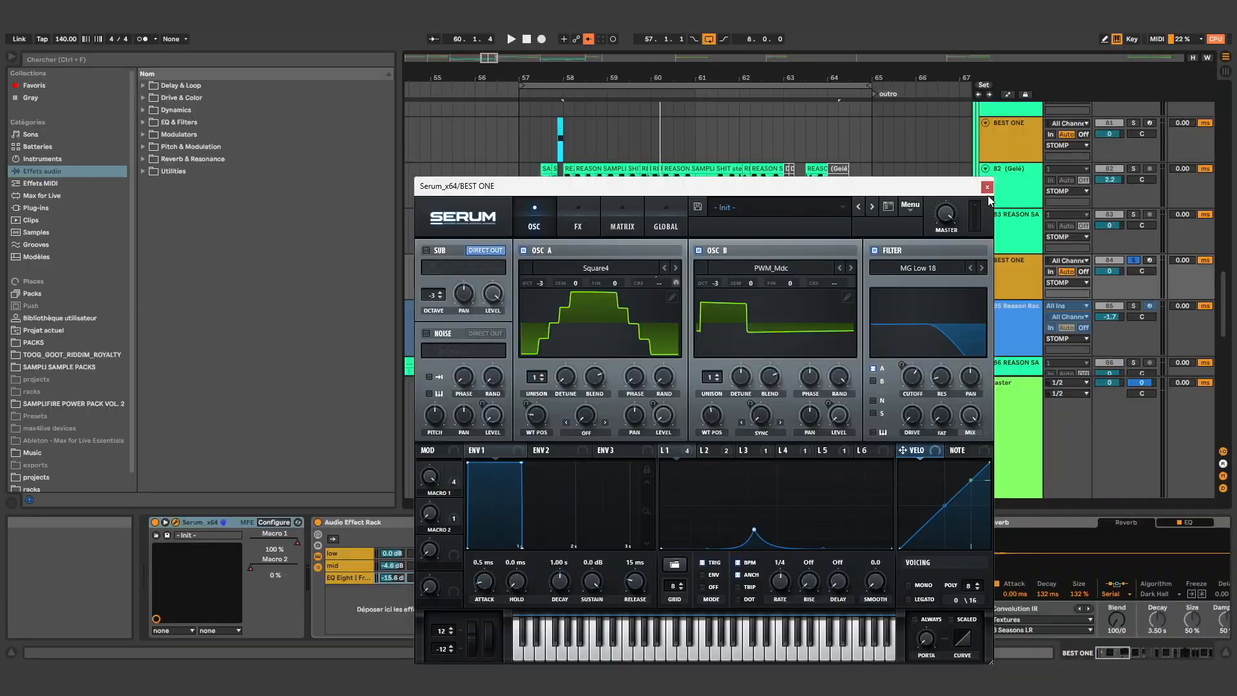
{"action": "left_click", "coordinate": [989, 188]}
Select 33.1.1 to 49.1.1 on audio track 77 and look through the STOMP group's tracks across the whole drop
{"action": "scroll", "coordinate": [735, 358], "scroll_direction": "down", "scroll_amount": 1}
{"action": "scroll", "coordinate": [841, 327], "scroll_direction": "down", "scroll_amount": 5}
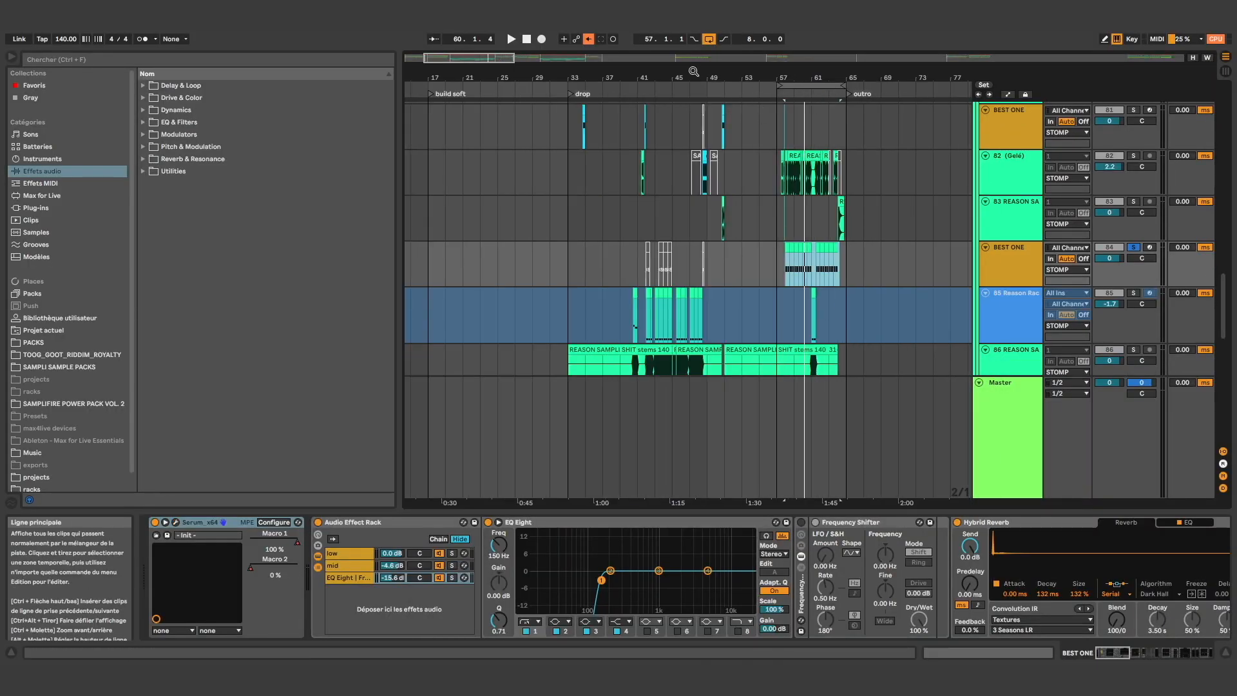
{"action": "left_click_drag", "start_coordinate": [492, 62], "coordinate": [493, 96]}
{"action": "scroll", "coordinate": [510, 234], "scroll_direction": "up", "scroll_amount": 8}
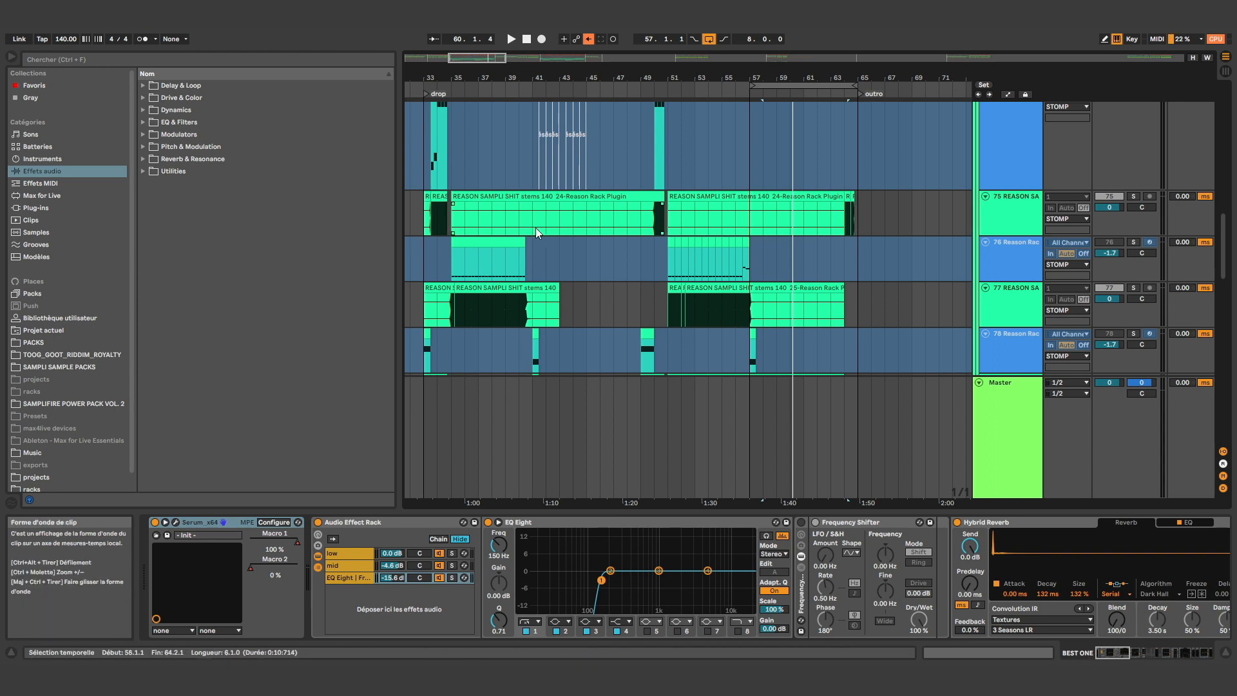
{"action": "left_click_drag", "start_coordinate": [641, 288], "coordinate": [428, 296]}
{"action": "scroll", "coordinate": [442, 278], "scroll_direction": "up", "scroll_amount": 5}
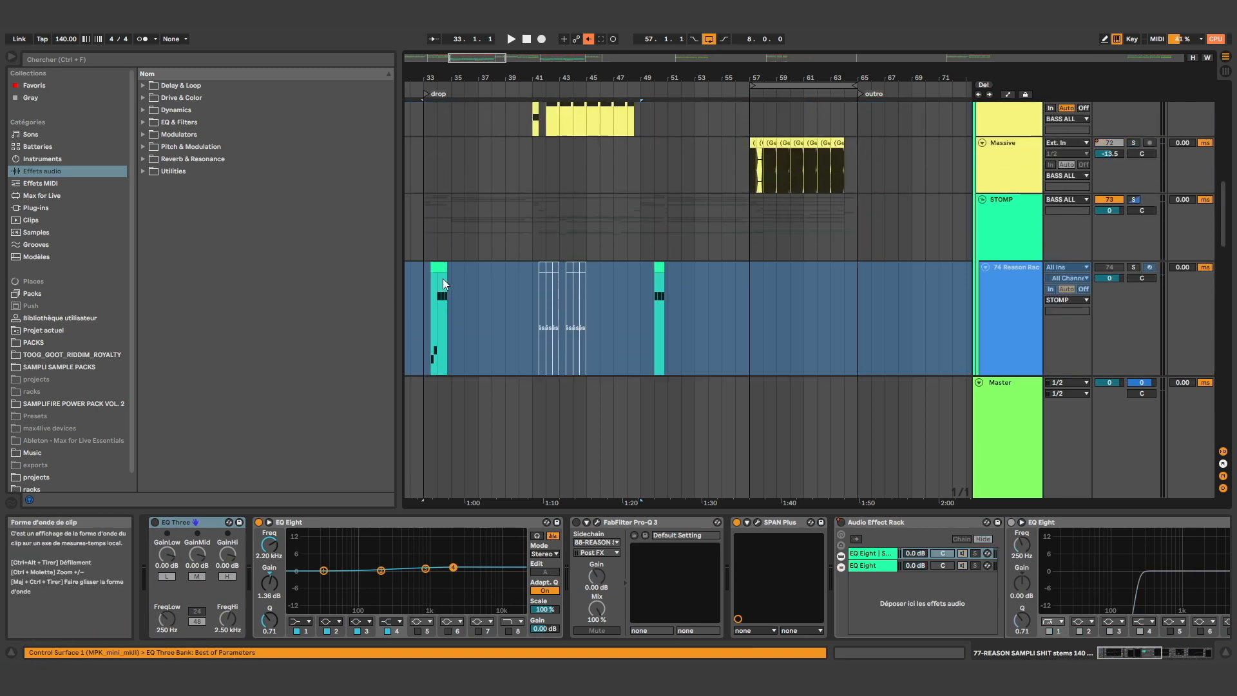
{"action": "scroll", "coordinate": [483, 258], "scroll_direction": "down", "scroll_amount": 13}
{"action": "scroll", "coordinate": [651, 309], "scroll_direction": "down", "scroll_amount": 8}
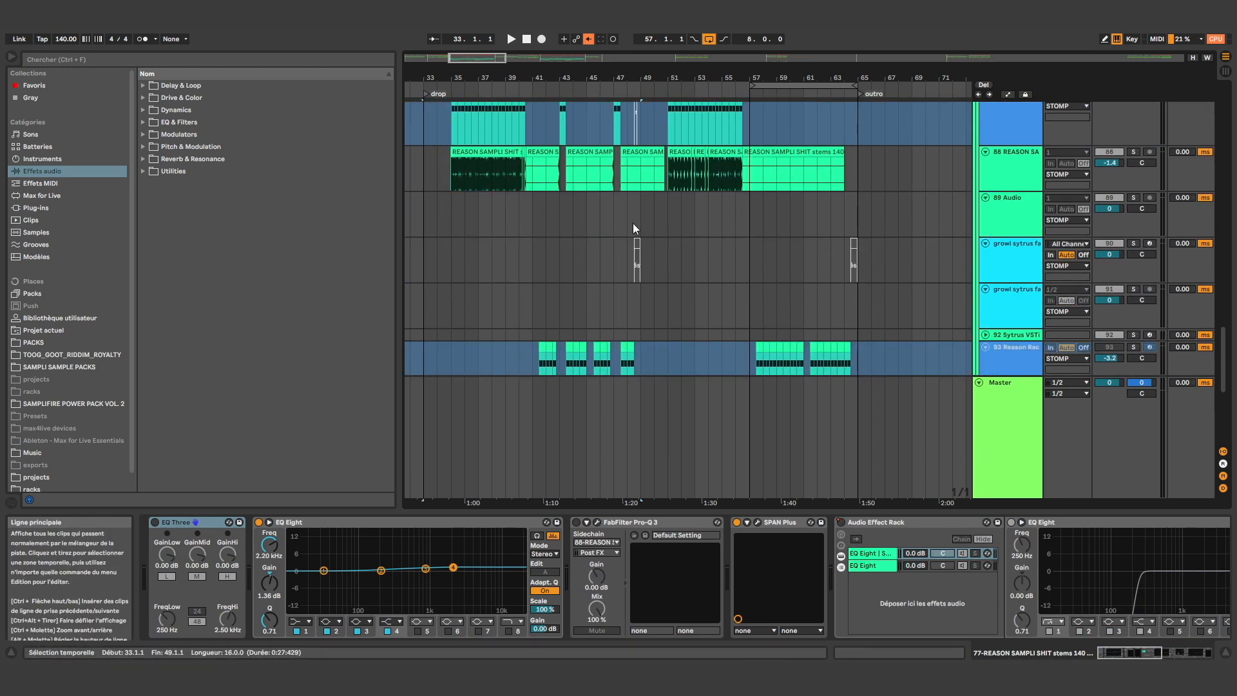
Select 49.1.1 to 65.1.1 on audio track 89 and the growl sytrus track 90, and look over the STOMP group's last tracks
{"action": "left_click", "coordinate": [640, 222]}
{"action": "left_click_drag", "start_coordinate": [641, 221], "coordinate": [860, 239]}
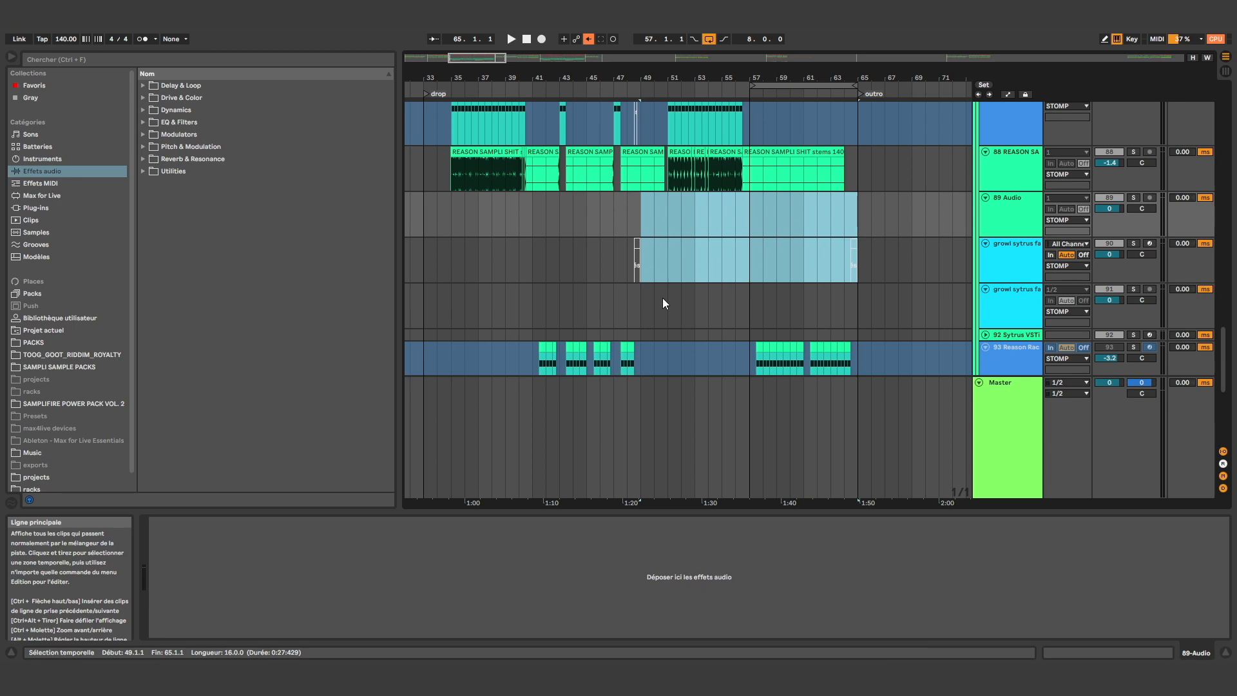
{"action": "scroll", "coordinate": [635, 311], "scroll_direction": "up", "scroll_amount": 1}
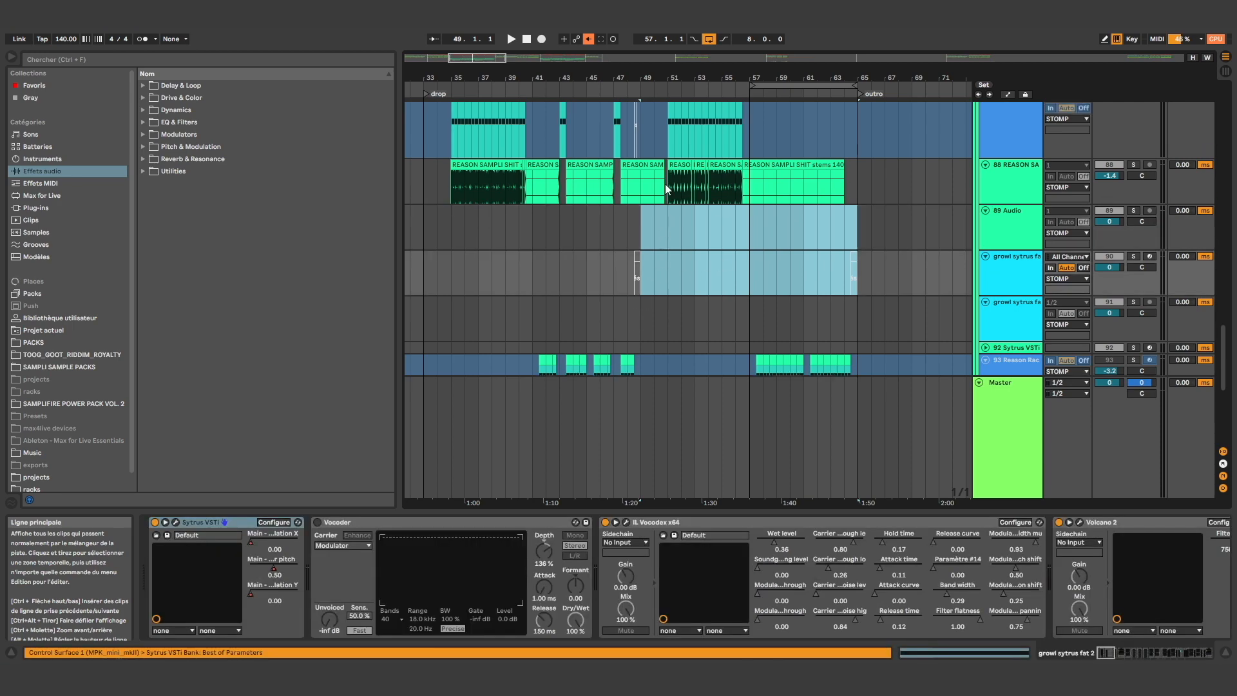
{"action": "scroll", "coordinate": [665, 213], "scroll_direction": "down", "scroll_amount": 10}
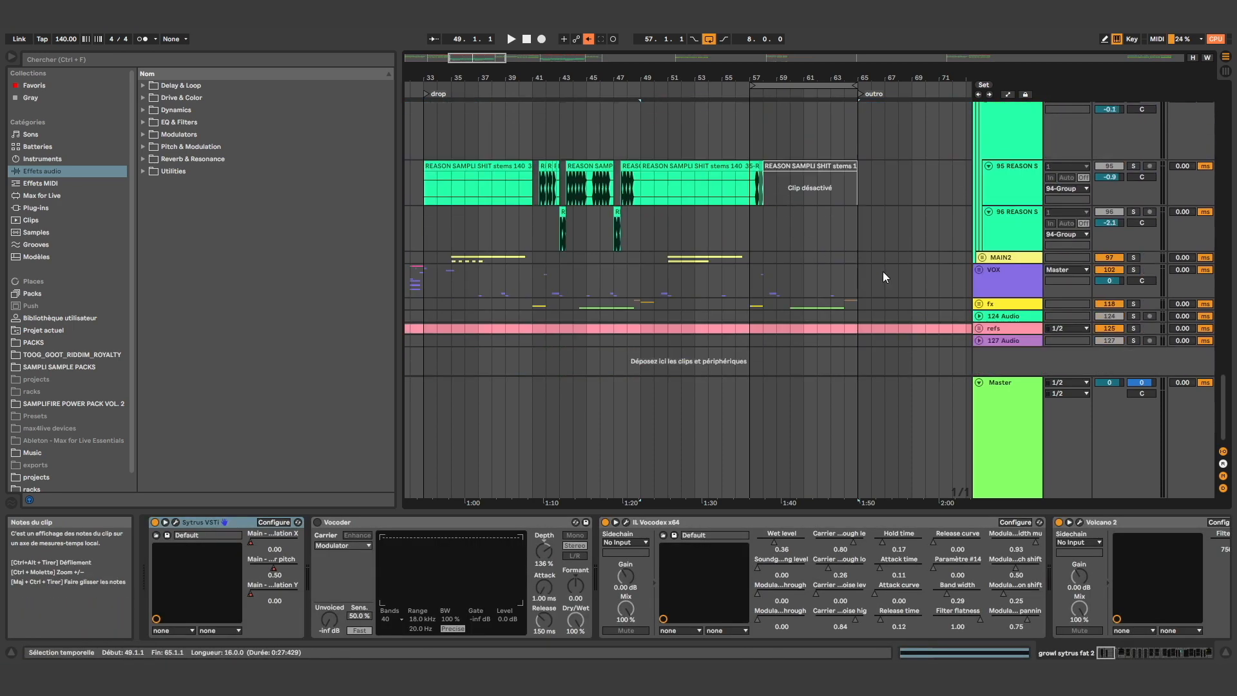
Insert a new MIDI track directly below the STOMP group
{"action": "left_click", "coordinate": [1012, 211]}
{"action": "scroll", "coordinate": [1015, 290], "scroll_direction": "up", "scroll_amount": 10}
{"action": "scroll", "coordinate": [1007, 253], "scroll_direction": "up", "scroll_amount": 8}
{"action": "left_click", "coordinate": [1009, 364]}
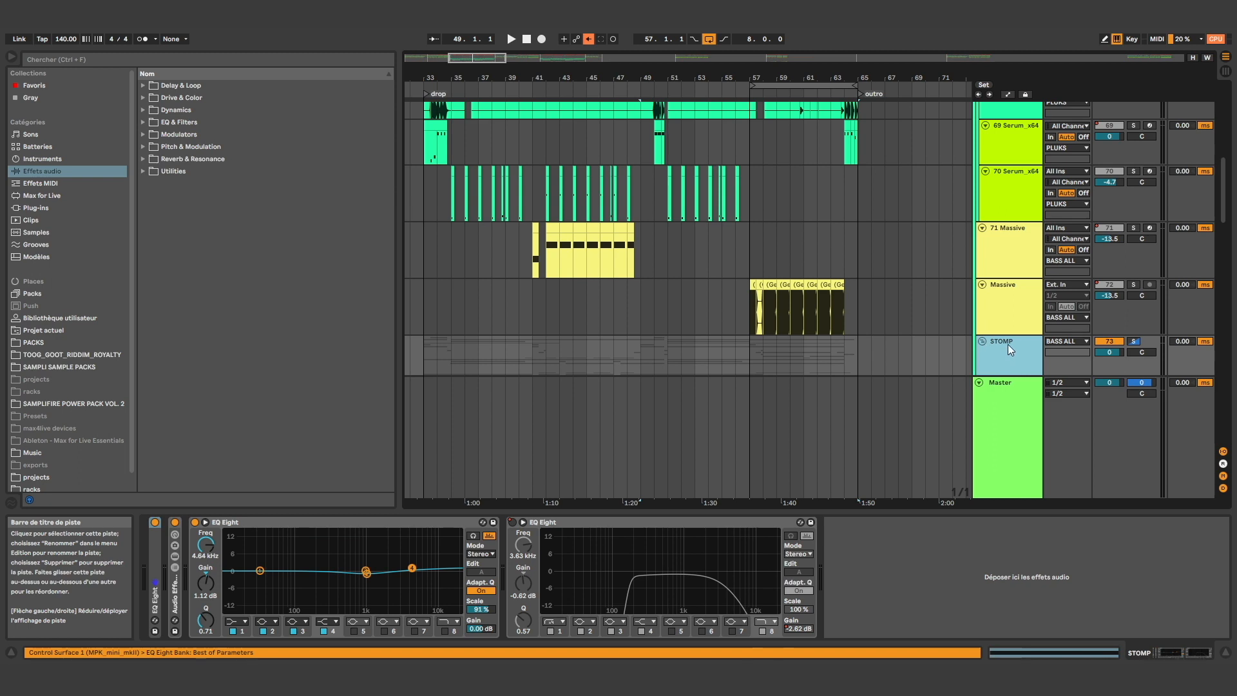
{"action": "key", "text": "ctrl+shift+t"}
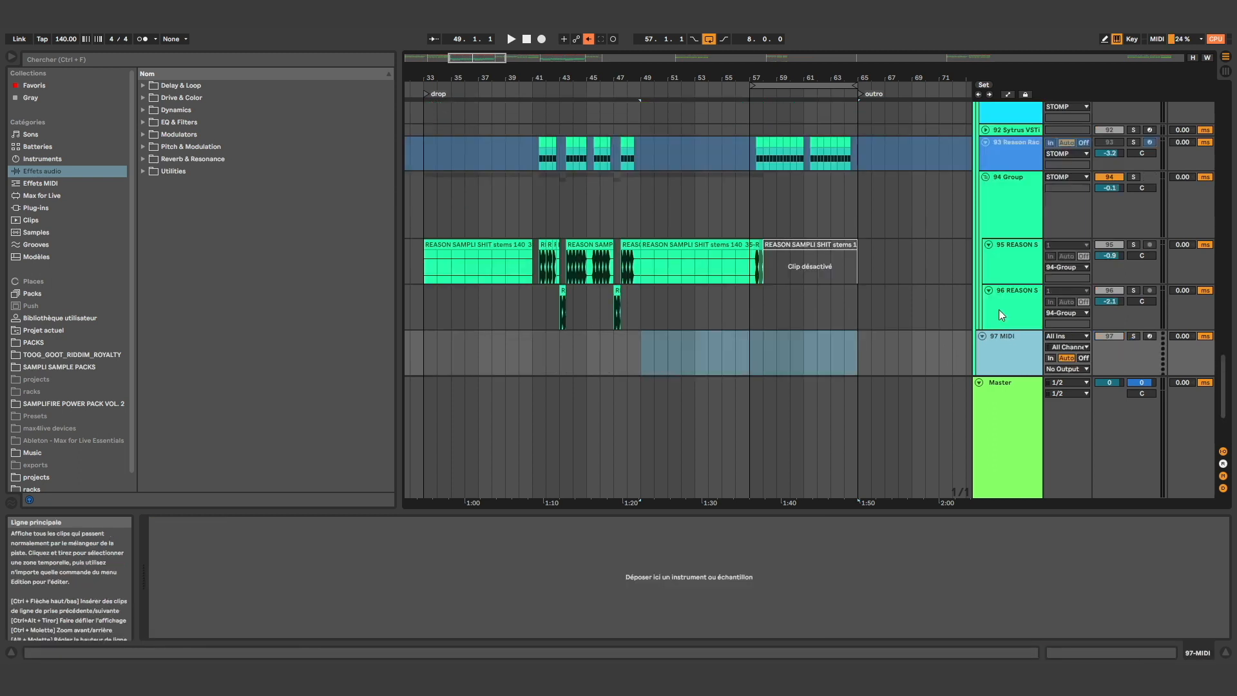
Search the browser for "reason" and load the Reason Rack Plugin instrument on the new MIDI track
{"action": "left_click", "coordinate": [57, 63]}
{"action": "type", "text": "reason"}
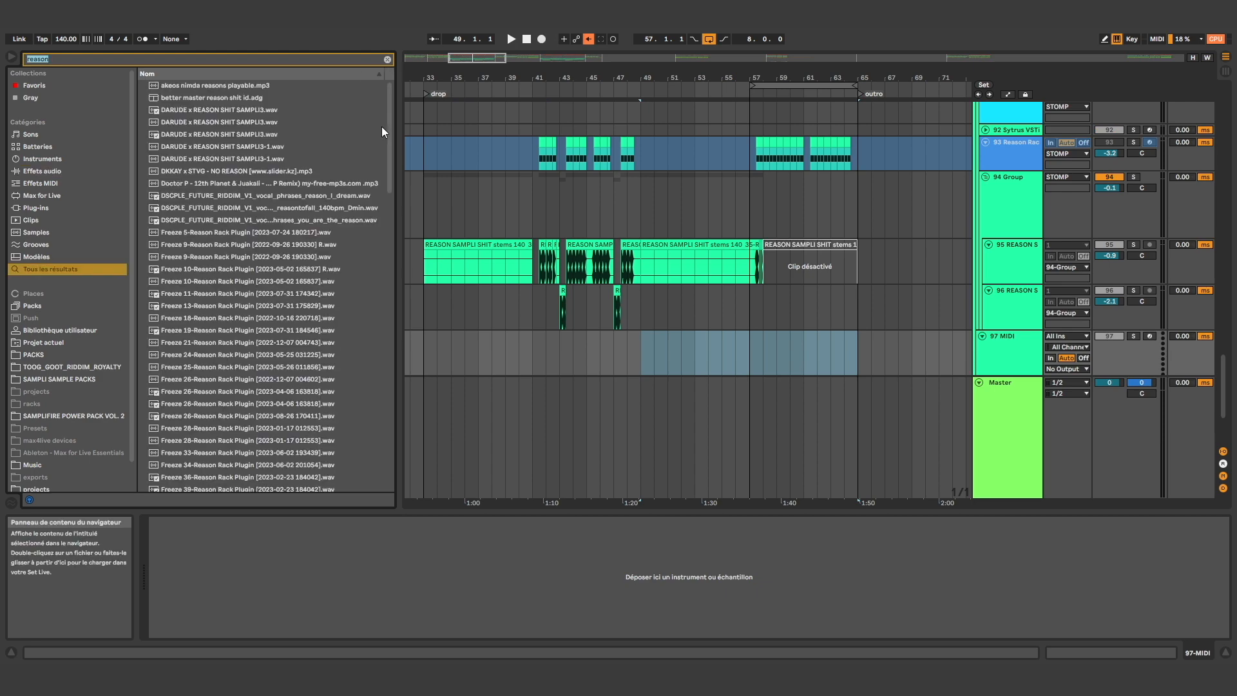
{"action": "scroll", "coordinate": [368, 388], "scroll_direction": "down", "scroll_amount": 10}
{"action": "left_click", "coordinate": [251, 473]}
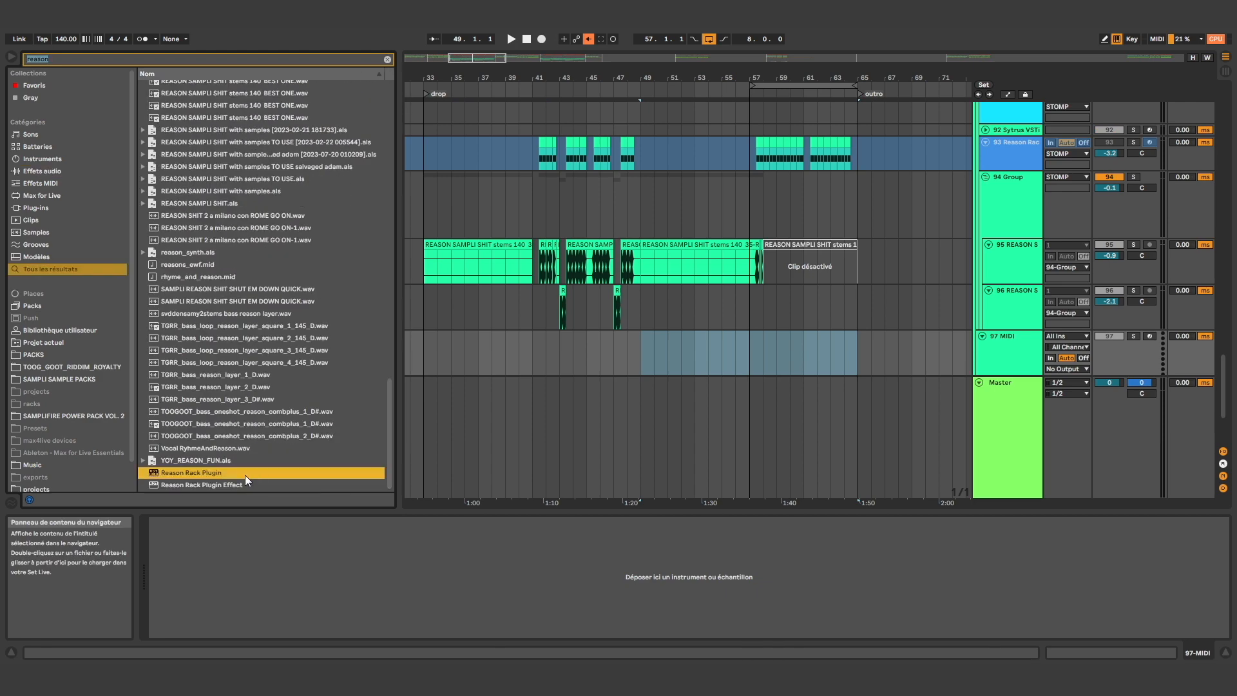
{"action": "double_click", "coordinate": [241, 474]}
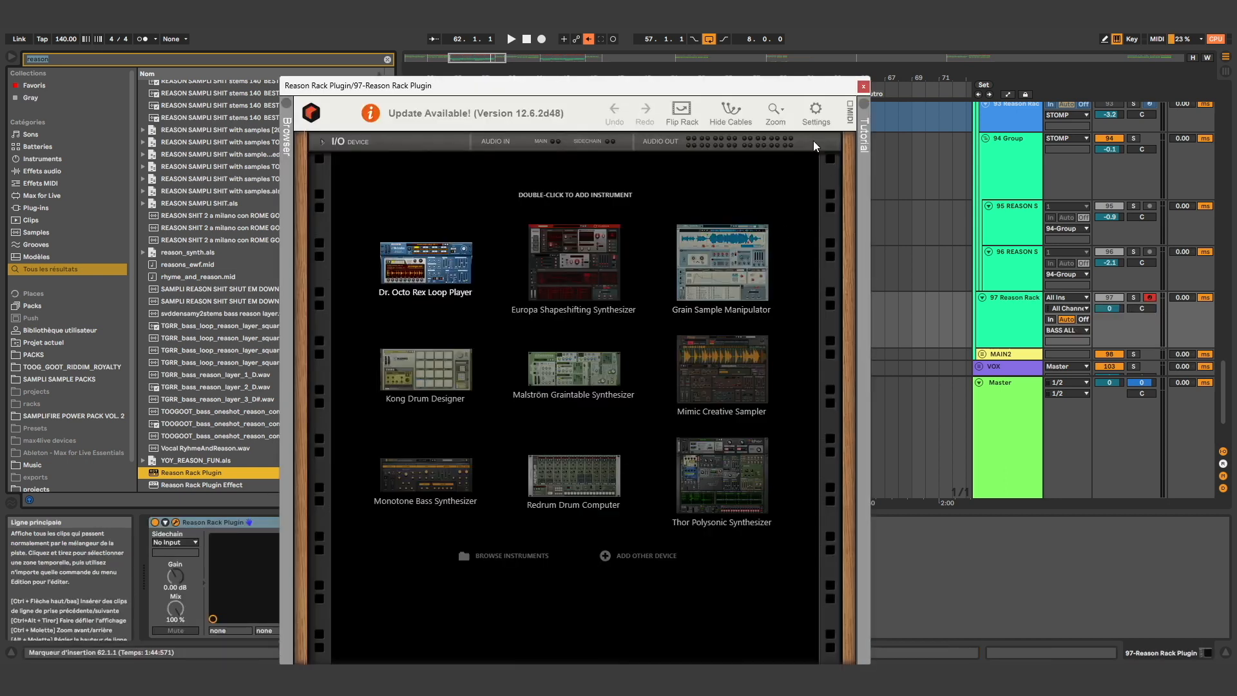
Reposition the plug-in window, add a Malström Graintable Synthesizer to the empty rack and reset it to its init patch
{"action": "left_click_drag", "start_coordinate": [614, 85], "coordinate": [587, 2]}
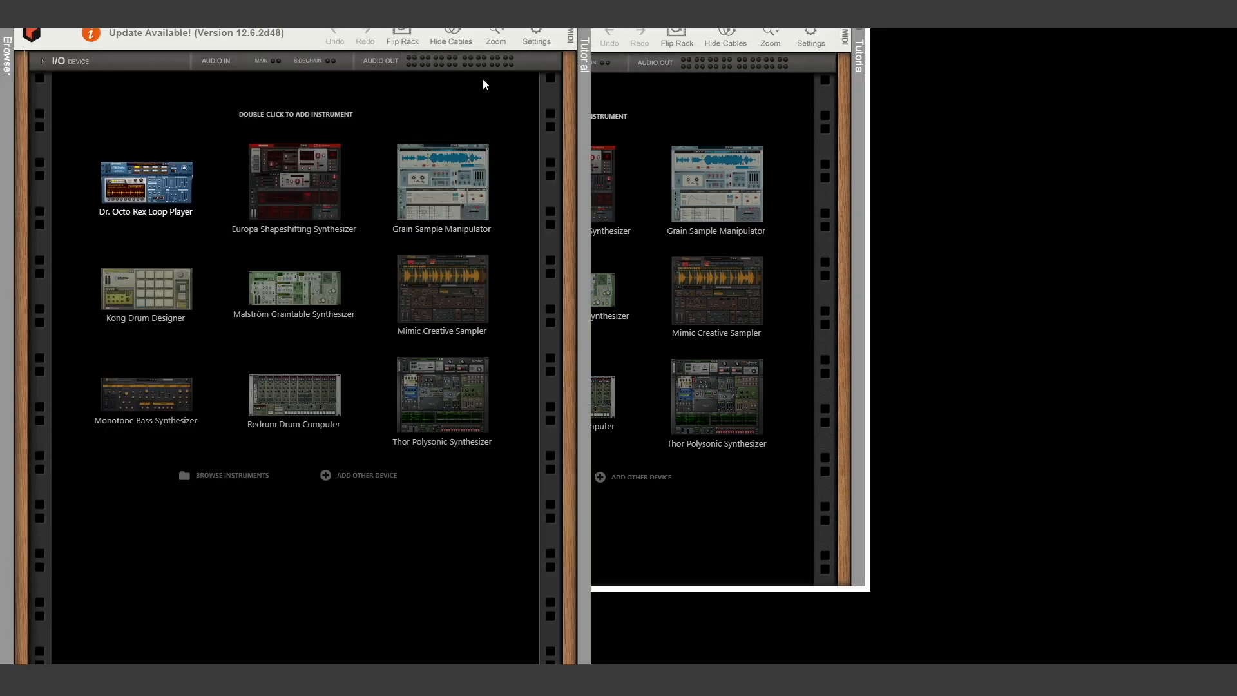
{"action": "double_click", "coordinate": [500, 7]}
{"action": "left_click_drag", "start_coordinate": [571, 86], "coordinate": [536, 35]}
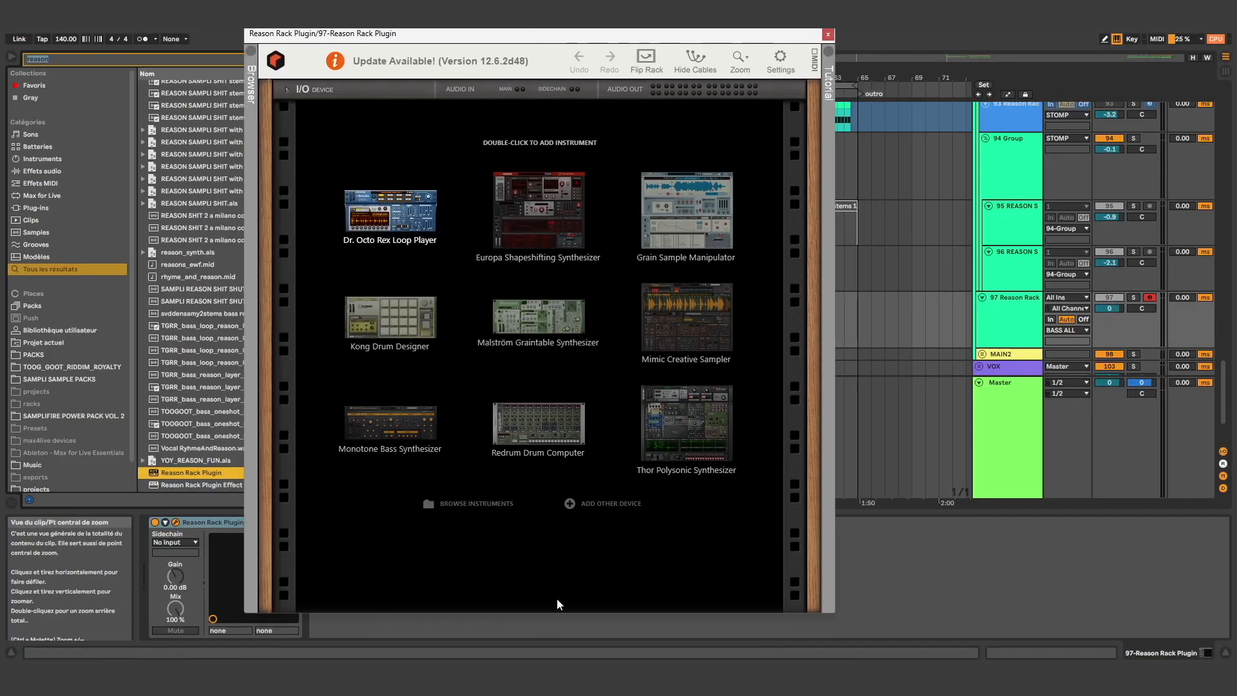
{"action": "left_click", "coordinate": [581, 505]}
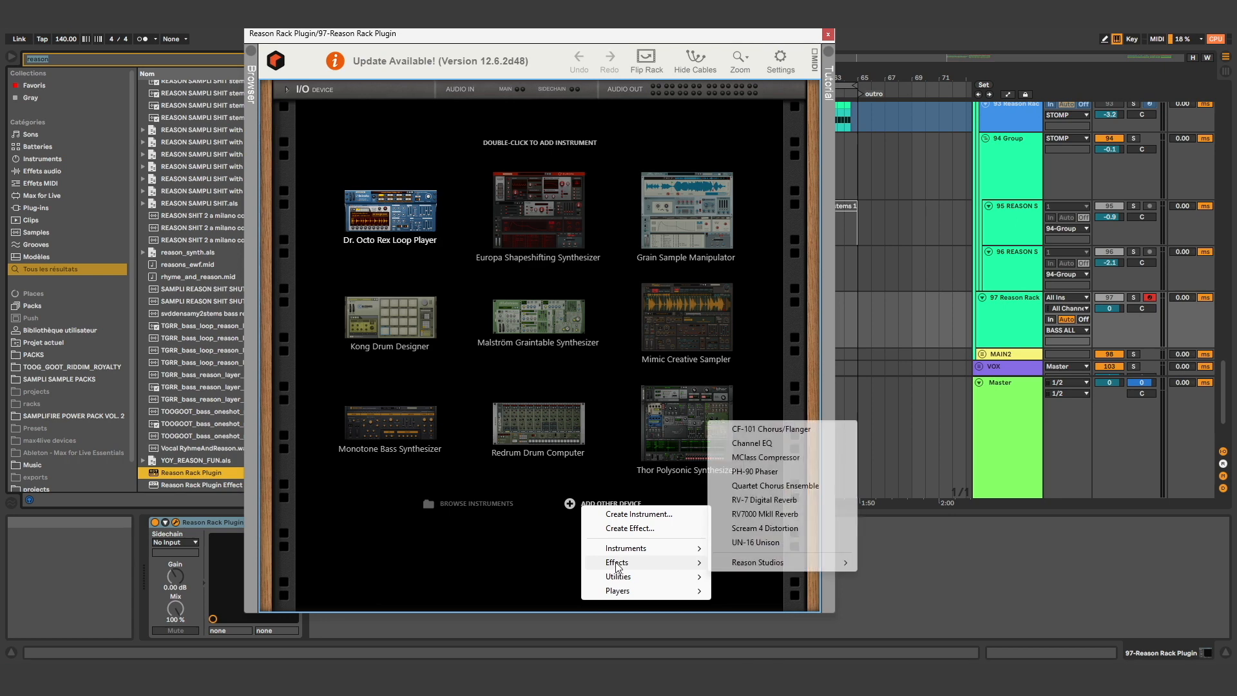
{"action": "left_click", "coordinate": [577, 326]}
{"action": "double_click", "coordinate": [577, 326]}
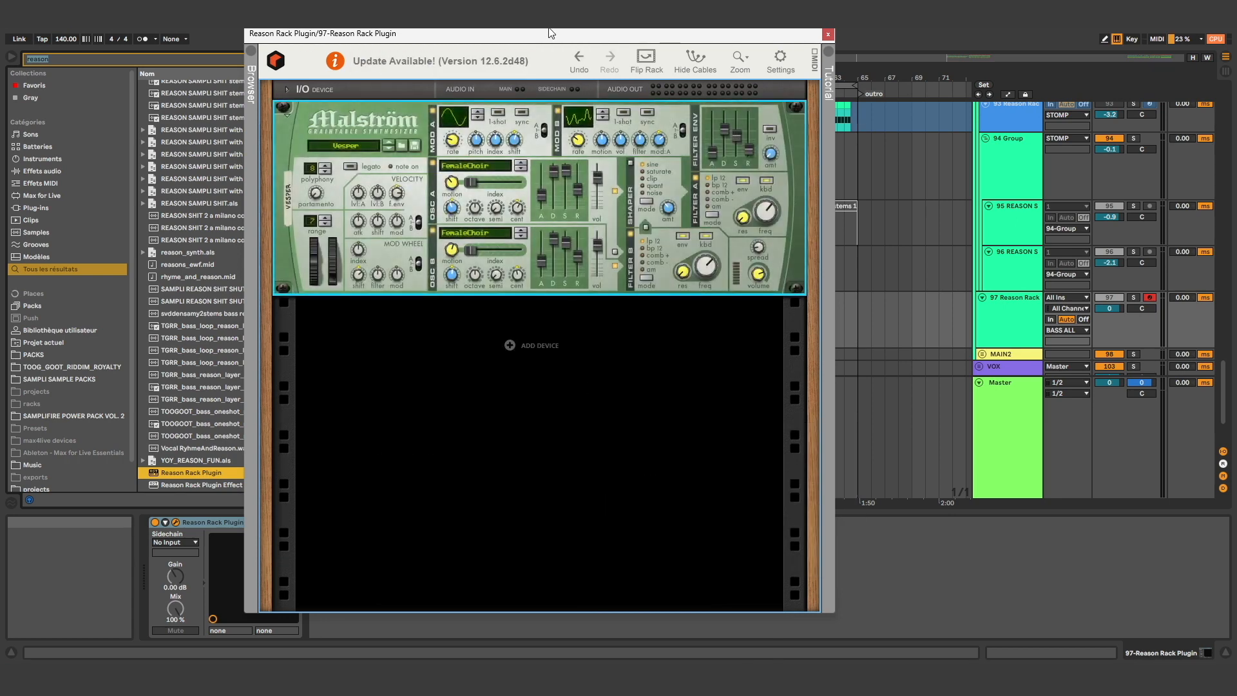
{"action": "right_click", "coordinate": [358, 126]}
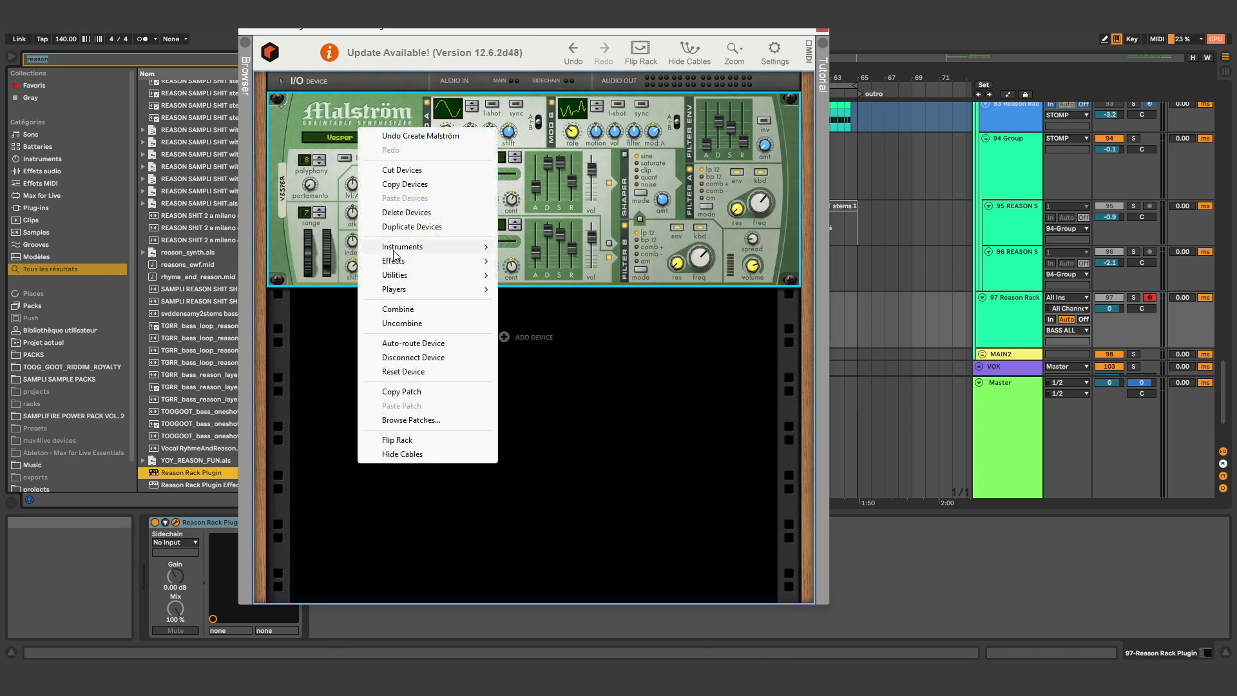
{"action": "left_click", "coordinate": [425, 377]}
Set the Malström's oscillator A waveform to Square*4 and raise its index
{"action": "left_click", "coordinate": [451, 159]}
{"action": "left_click", "coordinate": [559, 672]}
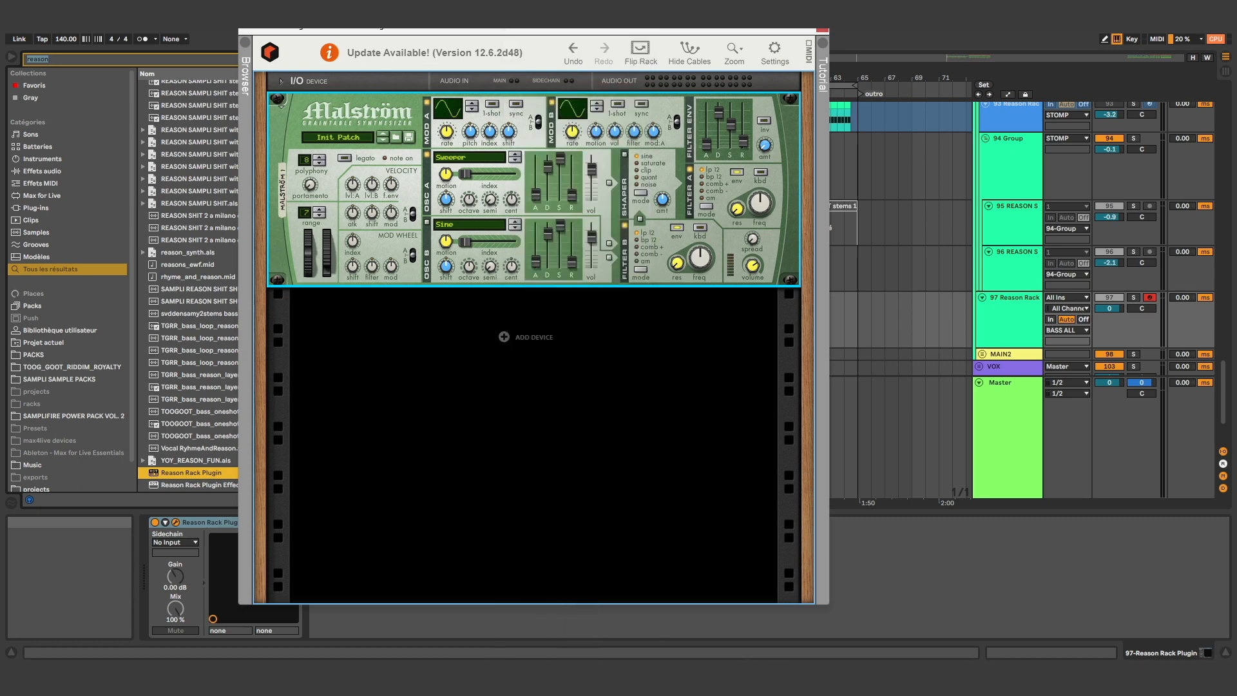
{"action": "left_click", "coordinate": [469, 165]}
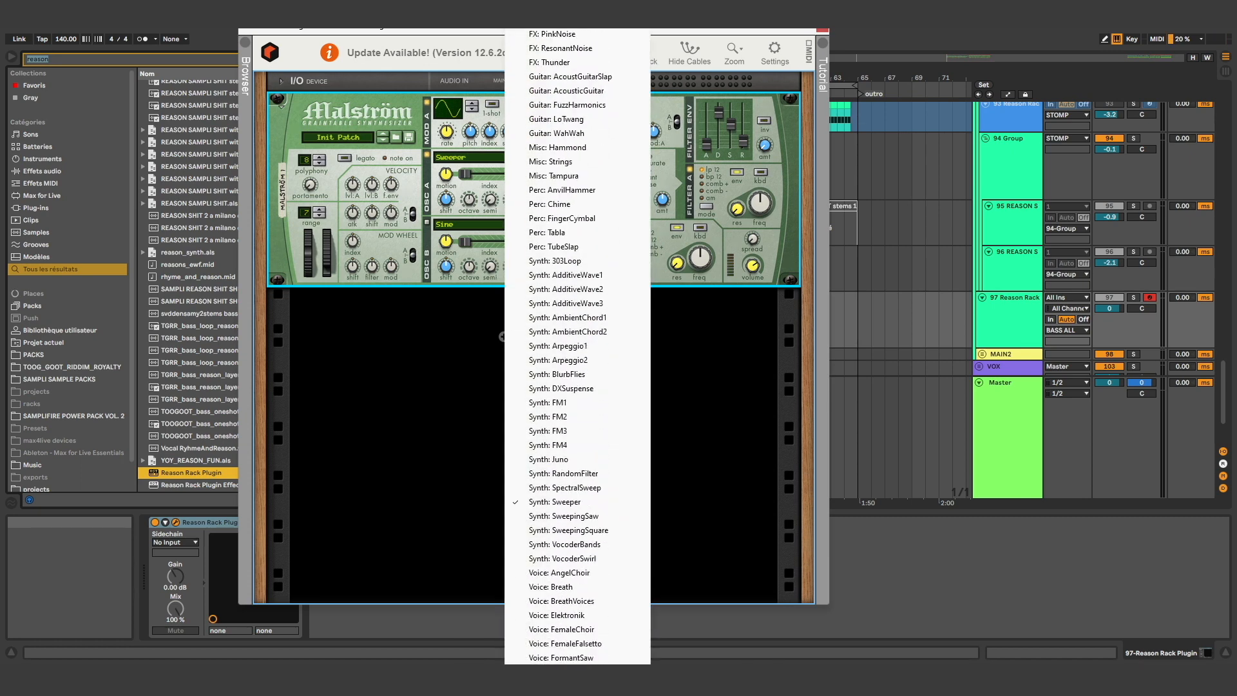
{"action": "left_click", "coordinate": [560, 657]}
{"action": "key", "text": "super"}
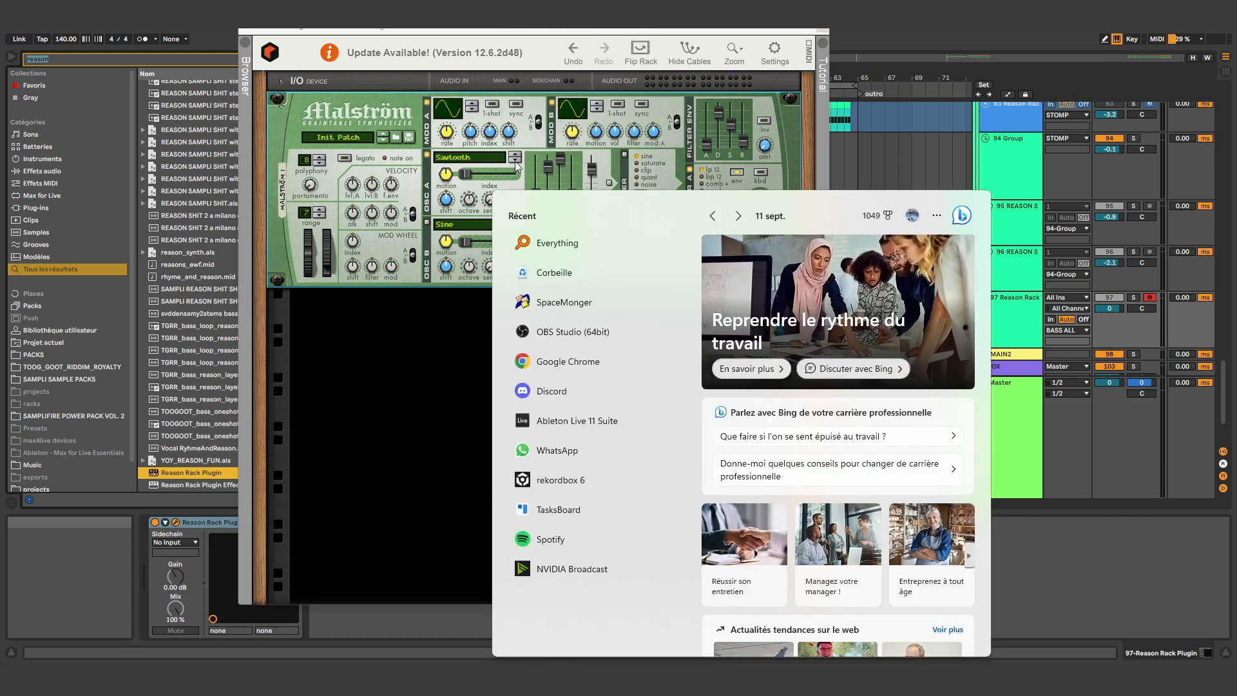
{"action": "left_click", "coordinate": [516, 161]}
{"action": "left_click", "coordinate": [516, 160]}
{"action": "left_click", "coordinate": [515, 161]}
{"action": "left_click", "coordinate": [516, 161]}
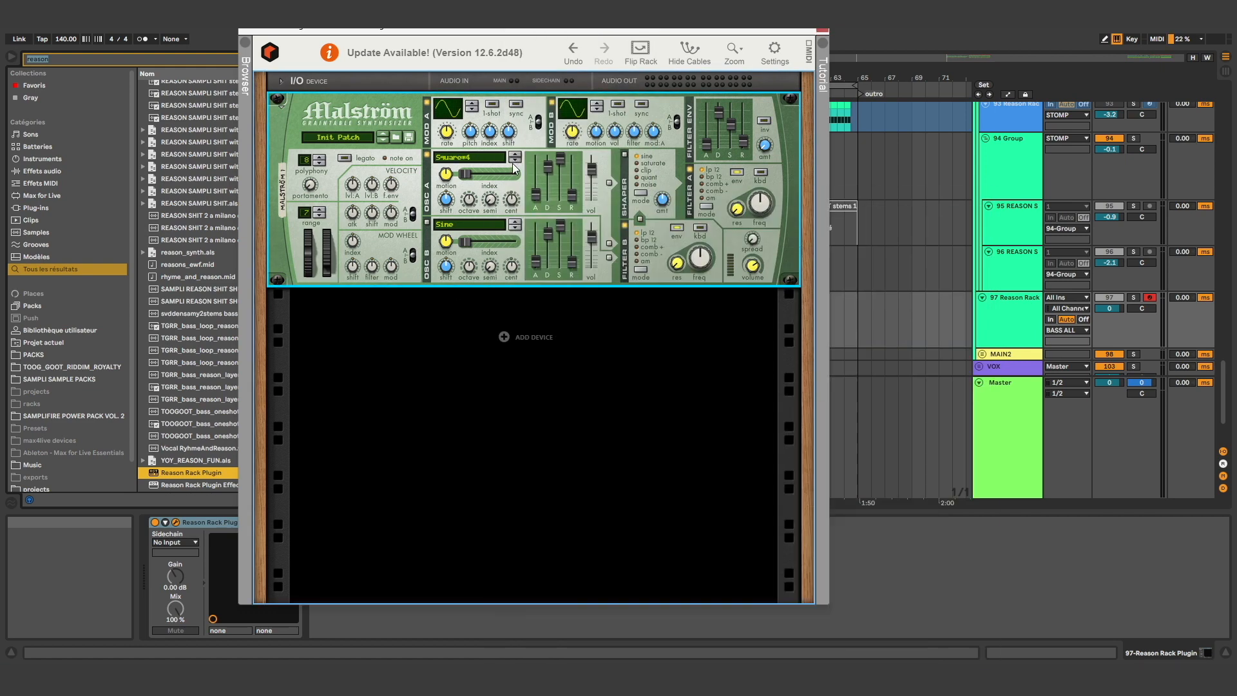
{"action": "left_click_drag", "start_coordinate": [465, 175], "coordinate": [449, 195]}
{"action": "left_click_drag", "start_coordinate": [741, 31], "coordinate": [710, 26]}
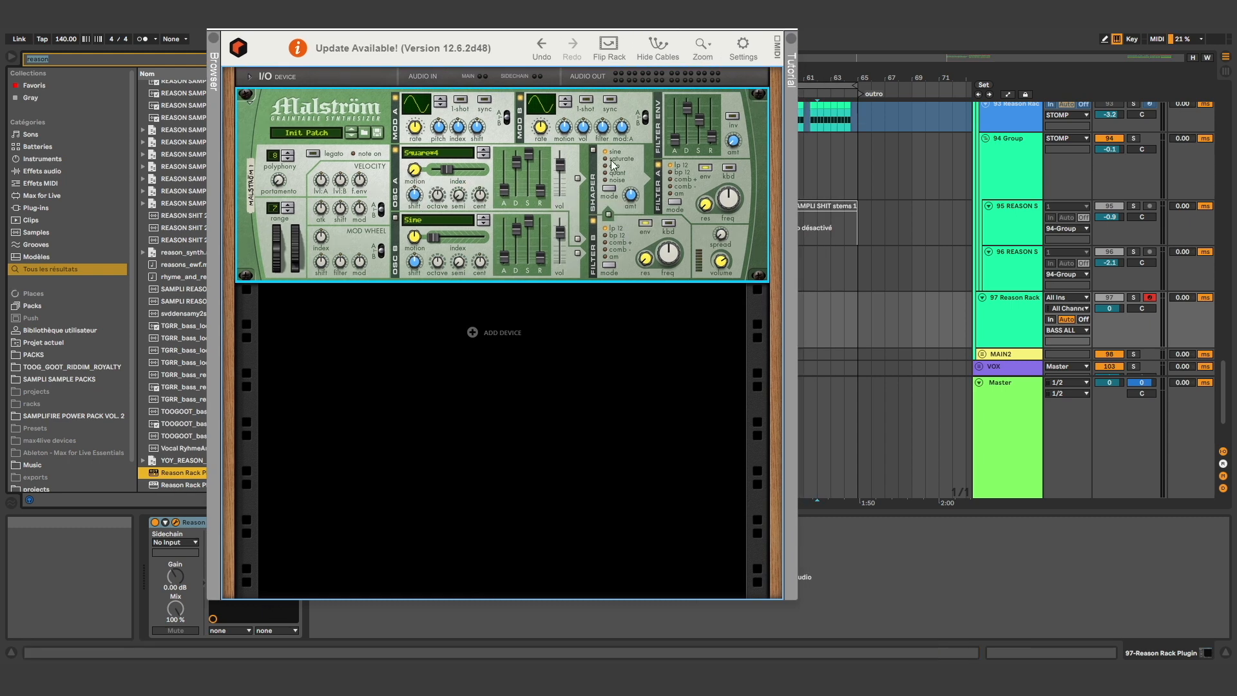
Copy the MIDI clips from 35.1.1 to 40.3.1 on Reason Rack track 87 to the same position on track 97 and loop them
{"action": "left_click_drag", "start_coordinate": [696, 24], "coordinate": [644, 649]}
{"action": "scroll", "coordinate": [451, 297], "scroll_direction": "up", "scroll_amount": 6}
{"action": "scroll", "coordinate": [452, 311], "scroll_direction": "up", "scroll_amount": 4}
{"action": "scroll", "coordinate": [452, 311], "scroll_direction": "down", "scroll_amount": 4}
{"action": "left_click", "coordinate": [460, 348]}
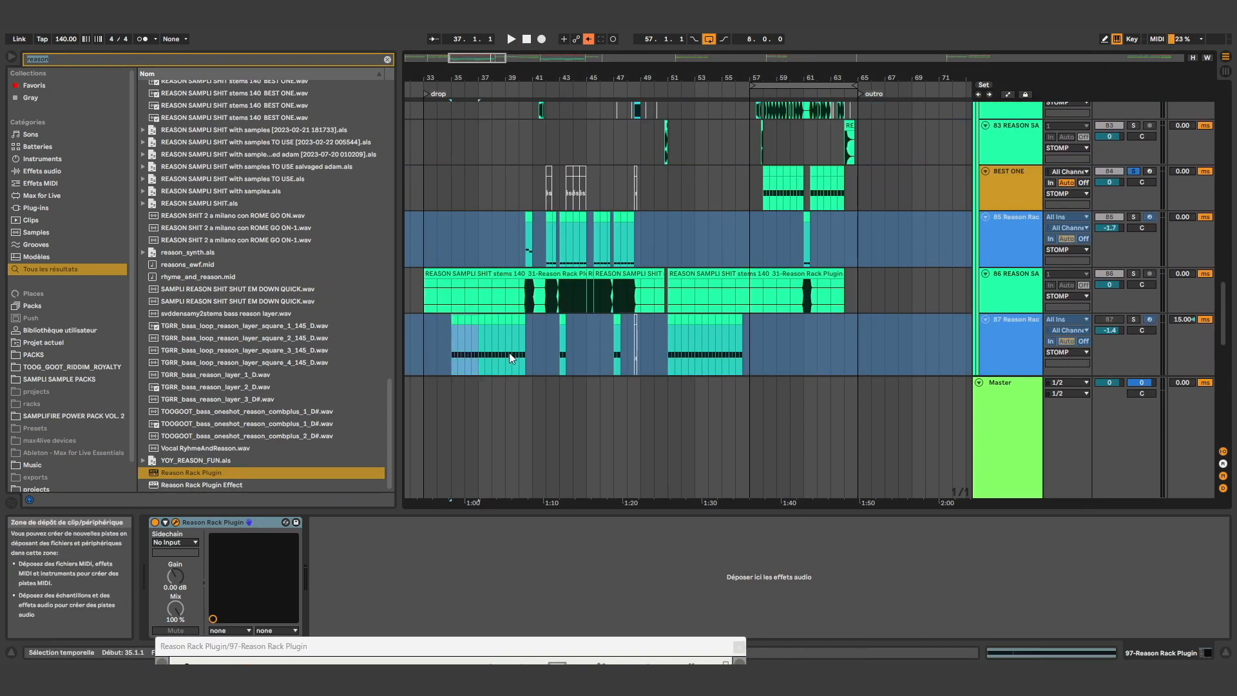
{"action": "scroll", "coordinate": [493, 303], "scroll_direction": "down", "scroll_amount": 6}
{"action": "scroll", "coordinate": [490, 303], "scroll_direction": "down", "scroll_amount": 1}
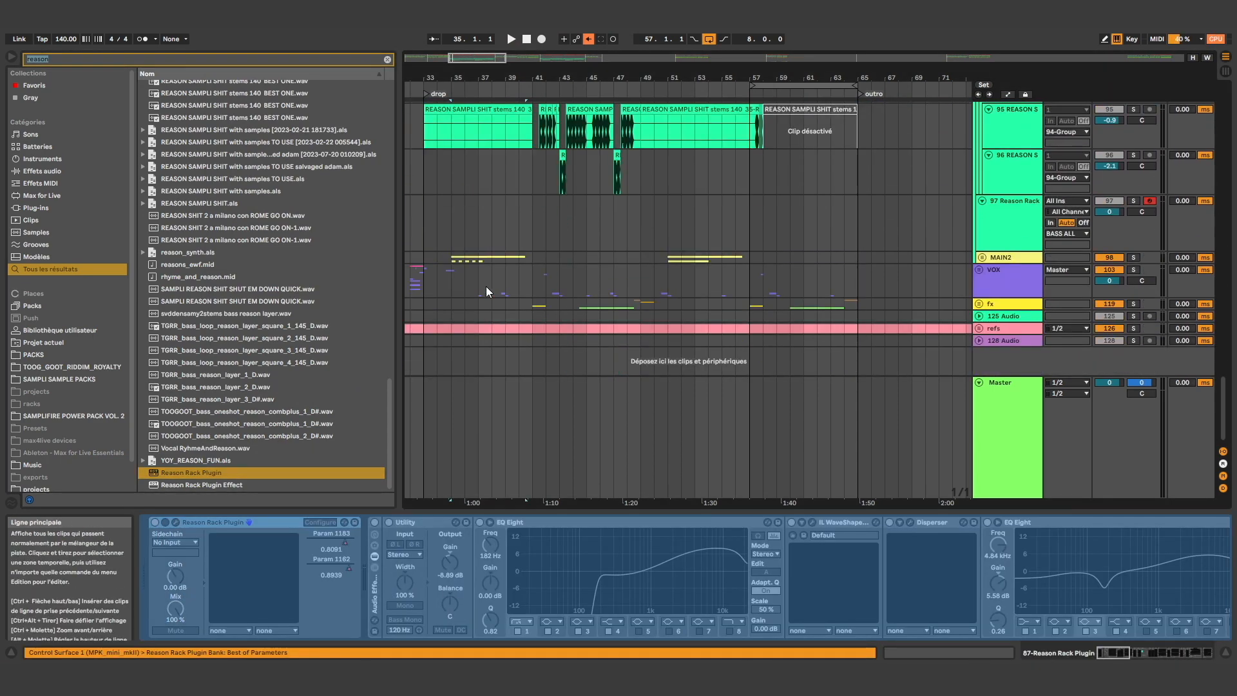
{"action": "left_click", "coordinate": [449, 229]}
{"action": "left_click", "coordinate": [739, 86]}
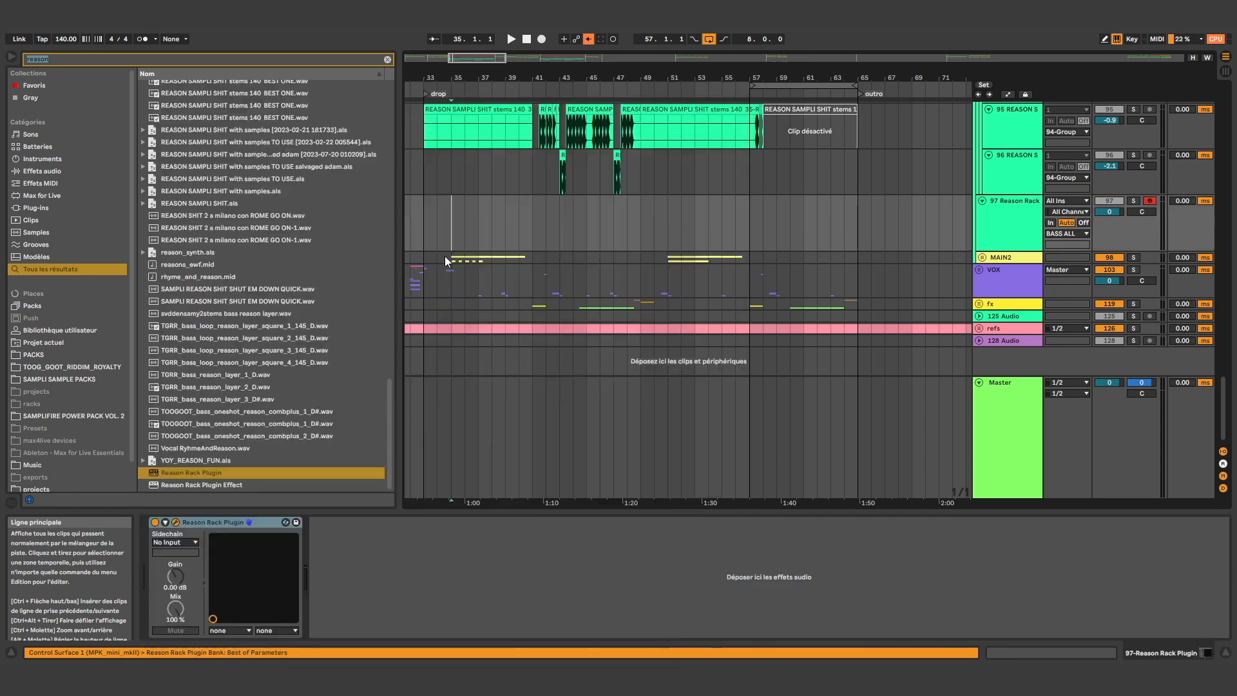
{"action": "left_click", "coordinate": [452, 239]}
{"action": "scroll", "coordinate": [444, 232], "scroll_direction": "up", "scroll_amount": 3}
{"action": "key", "text": "ctrl+l"}
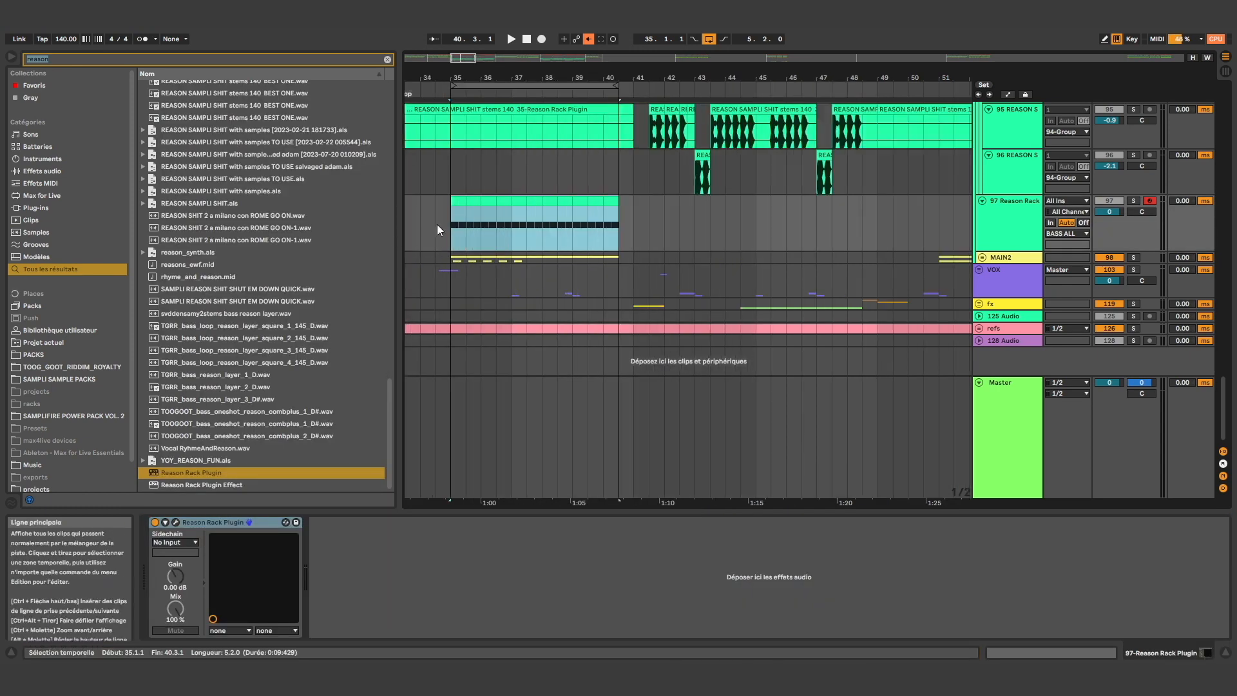
Solo Reason Rack track 97 and consolidate its copied MIDI clips into a single clip
{"action": "left_click", "coordinate": [1134, 201]}
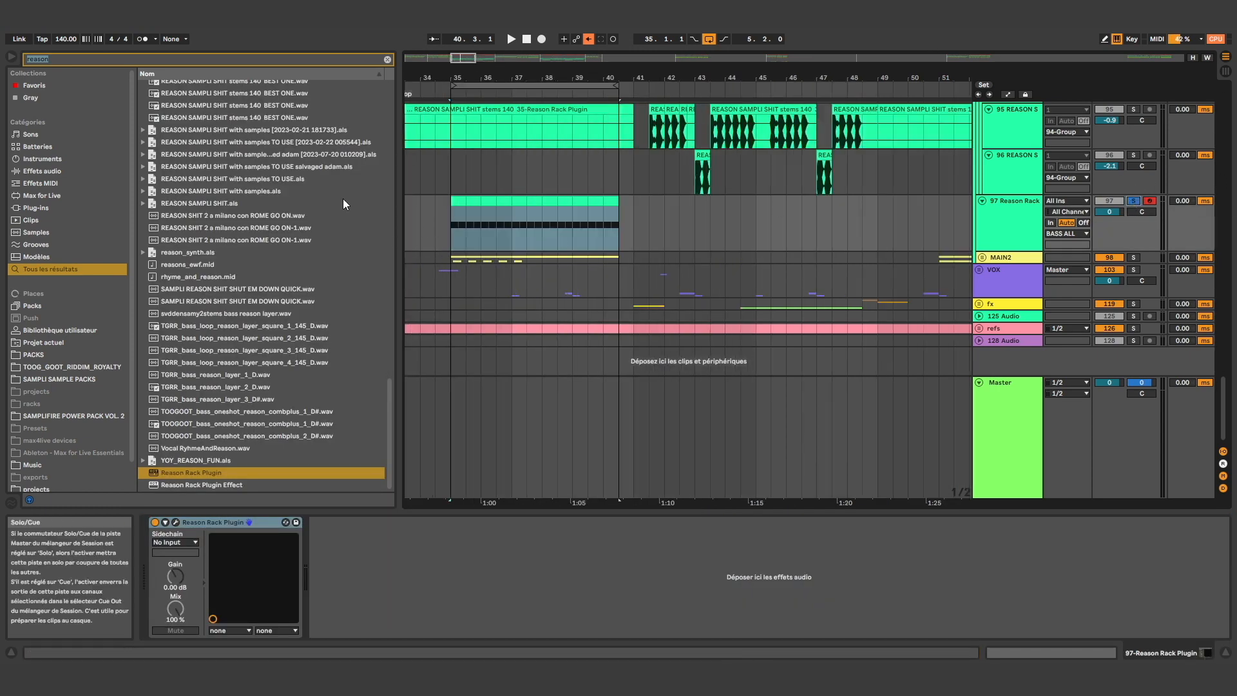
{"action": "double_click", "coordinate": [457, 201]}
{"action": "left_click", "coordinate": [613, 185], "text": "shift"}
{"action": "key", "text": "ctrl+j"}
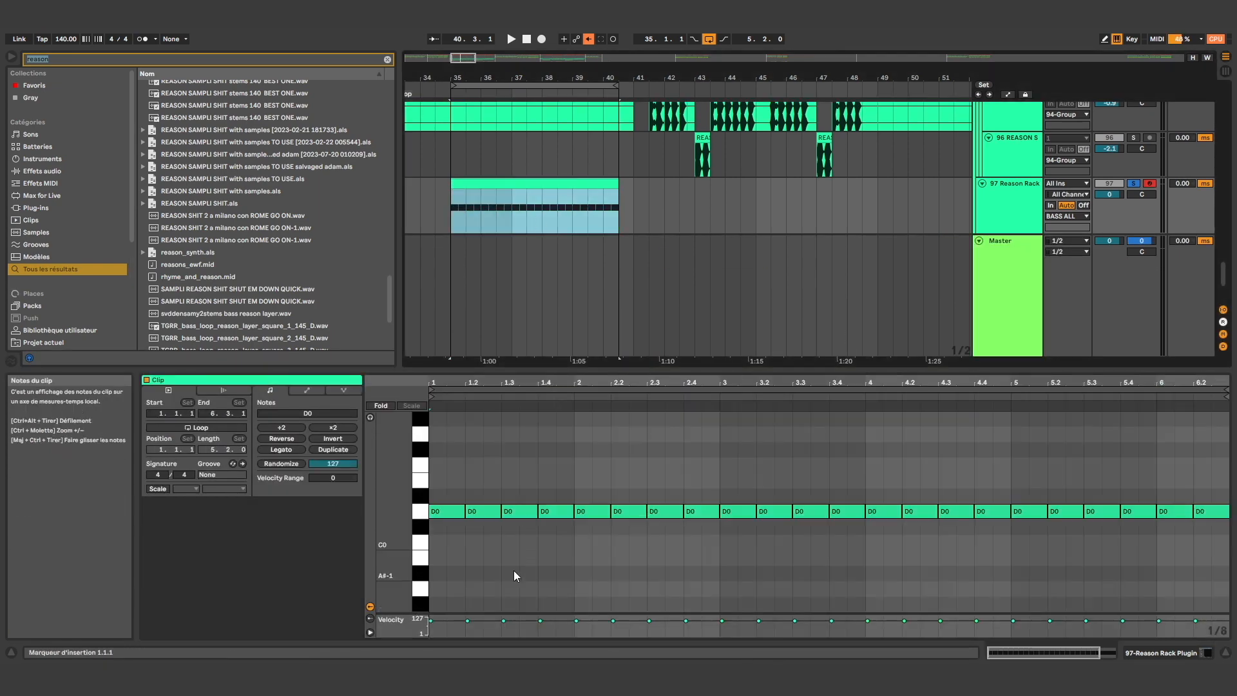
Examine the notes and pitch bend envelope of track 97's consolidated clip, and return to the track's device view
{"action": "left_click_drag", "start_coordinate": [440, 468], "coordinate": [1211, 601]}
{"action": "left_click", "coordinate": [324, 391]}
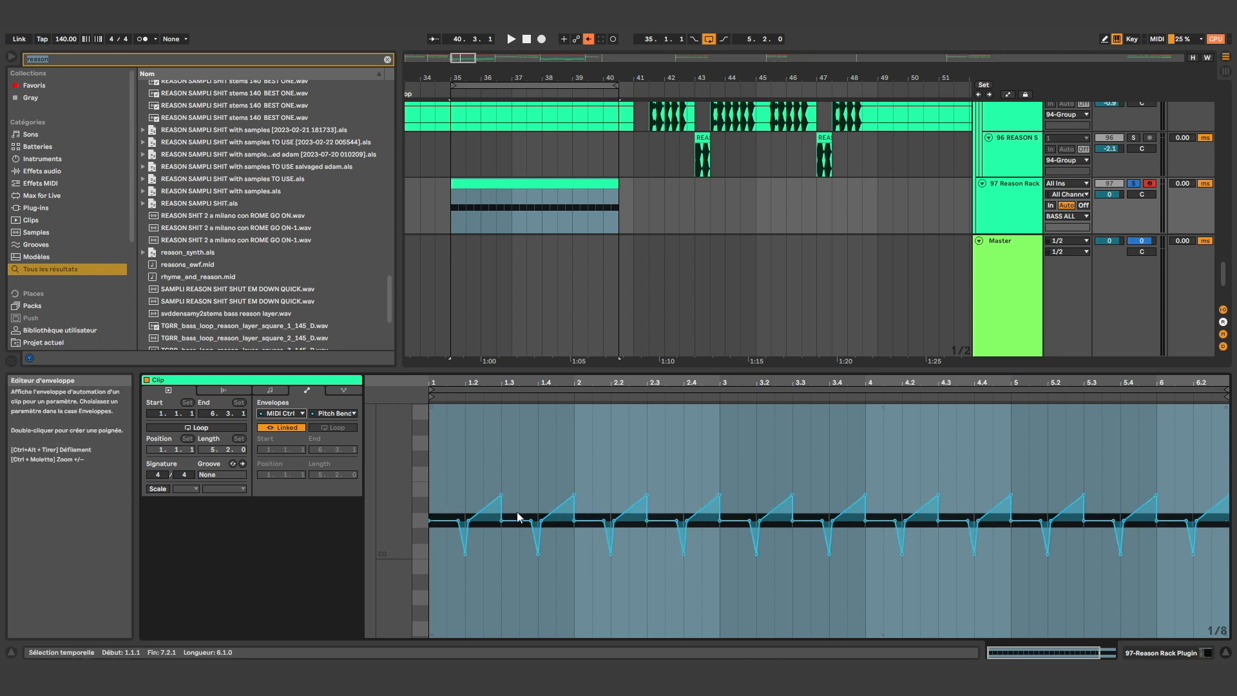
{"action": "left_click", "coordinate": [1191, 655]}
{"action": "left_click", "coordinate": [601, 204]}
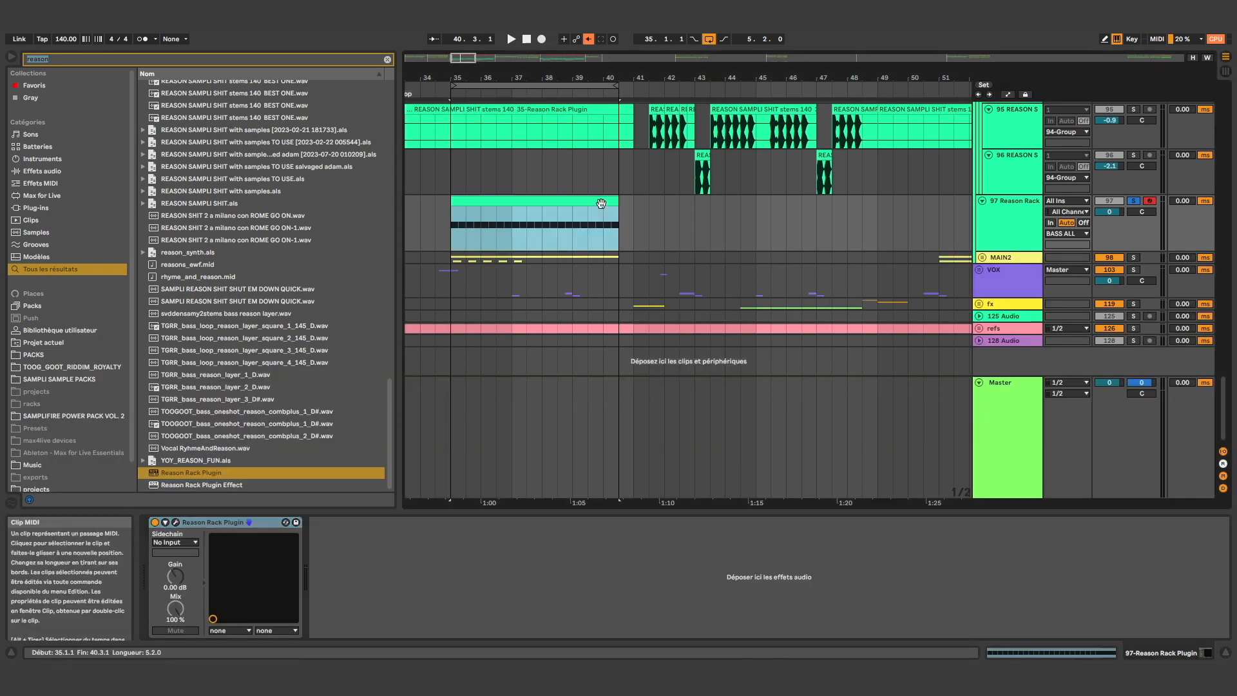
Play the loop on track 97 with its Reason Rack Plugin window open on the Malström
{"action": "left_click", "coordinate": [181, 525]}
{"action": "key", "text": "space"}
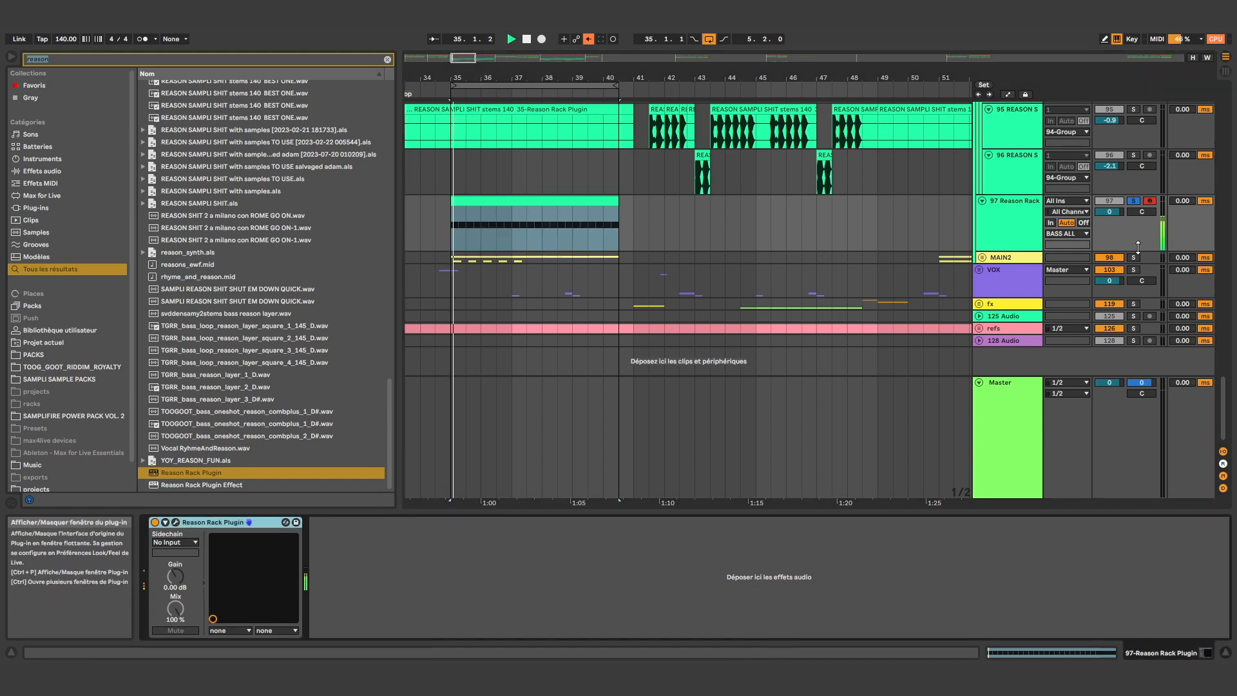
{"action": "left_click", "coordinate": [176, 524]}
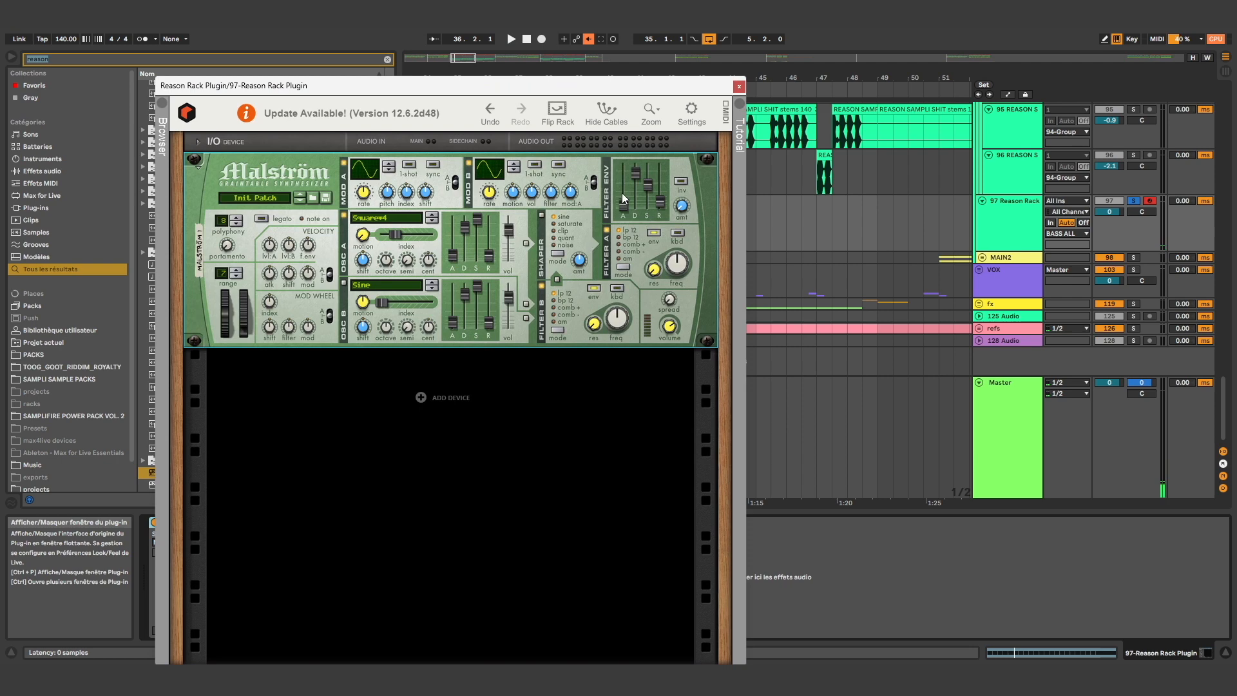
{"action": "left_click", "coordinate": [670, 331]}
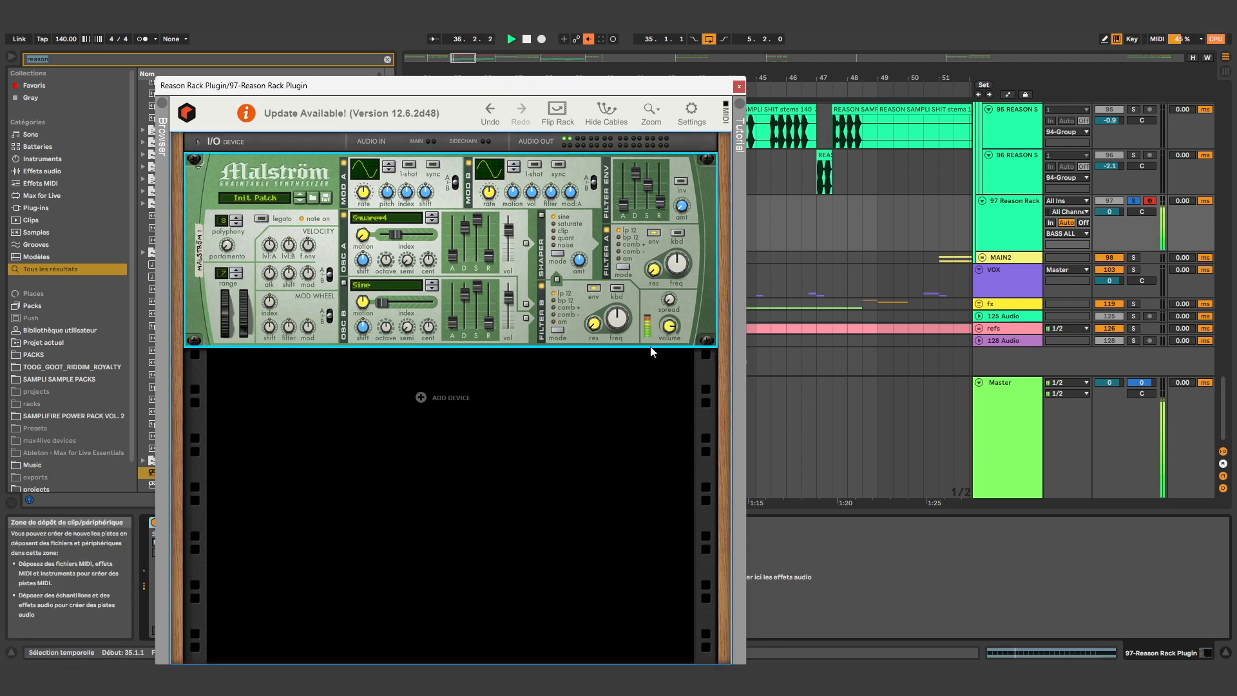
Raise the index of the Malström's oscillator A further and shorten its decay while the loop plays
{"action": "left_click_drag", "start_coordinate": [587, 77], "coordinate": [602, 67]}
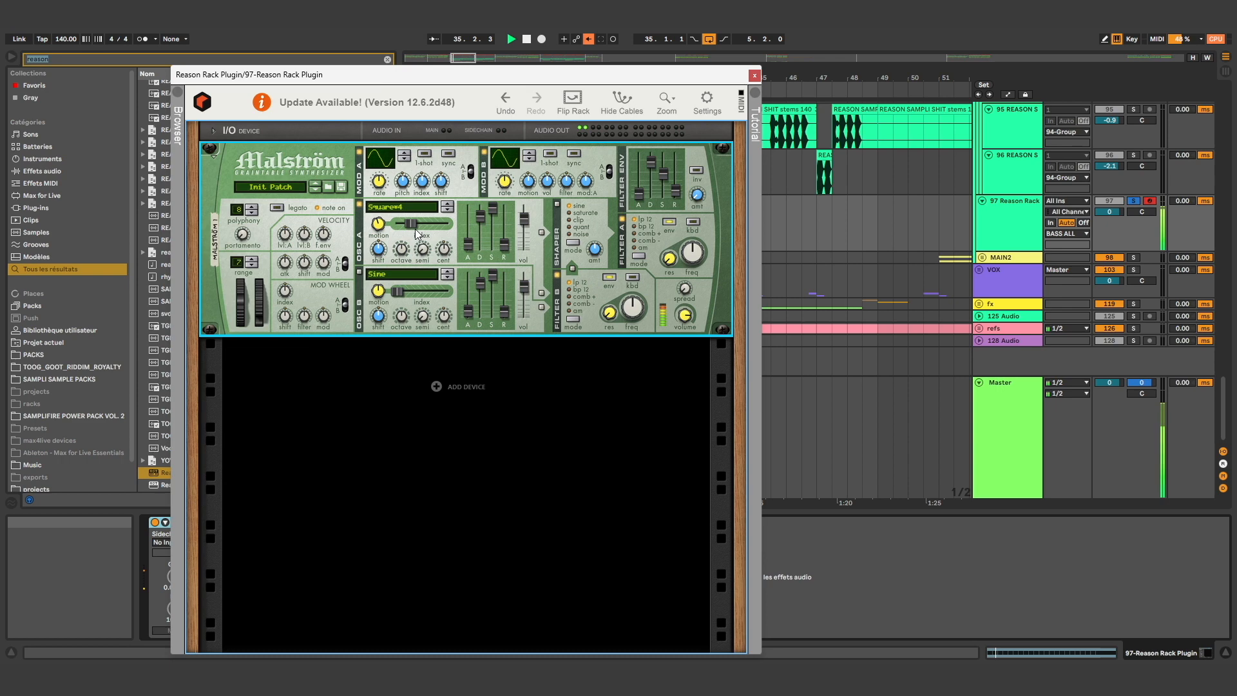
{"action": "left_click_drag", "start_coordinate": [379, 227], "coordinate": [436, 234]}
{"action": "left_click_drag", "start_coordinate": [495, 214], "coordinate": [484, 218]}
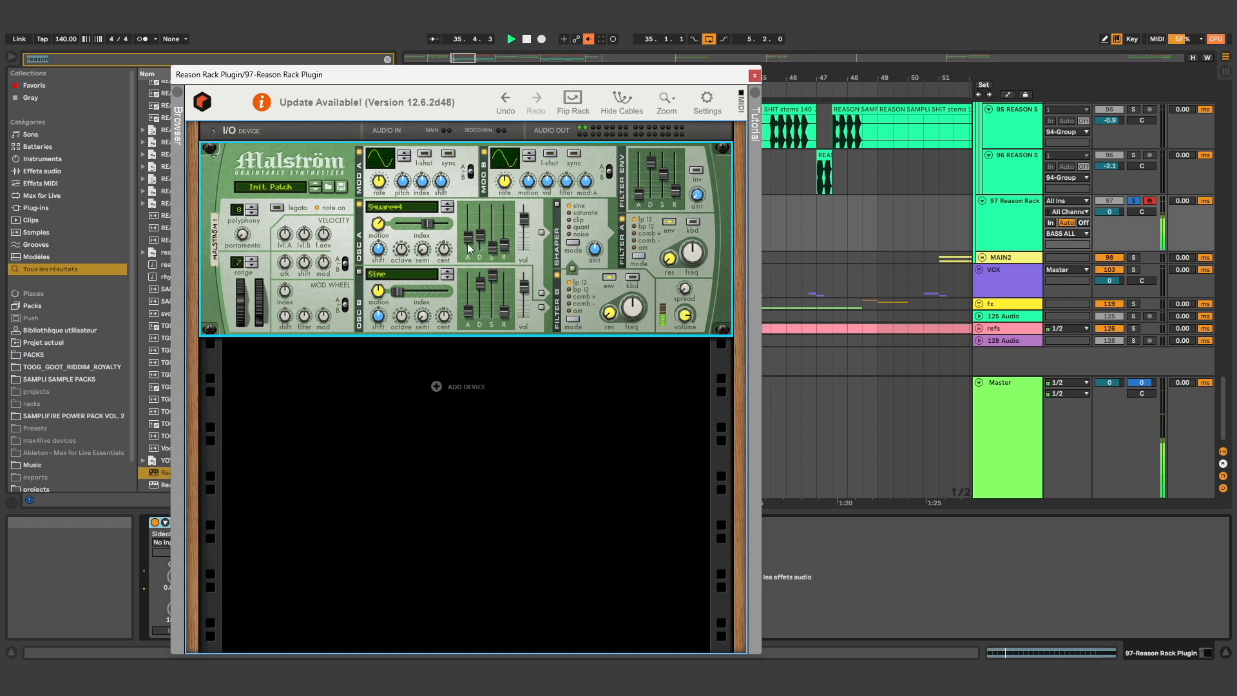
{"action": "left_click_drag", "start_coordinate": [481, 237], "coordinate": [481, 234]}
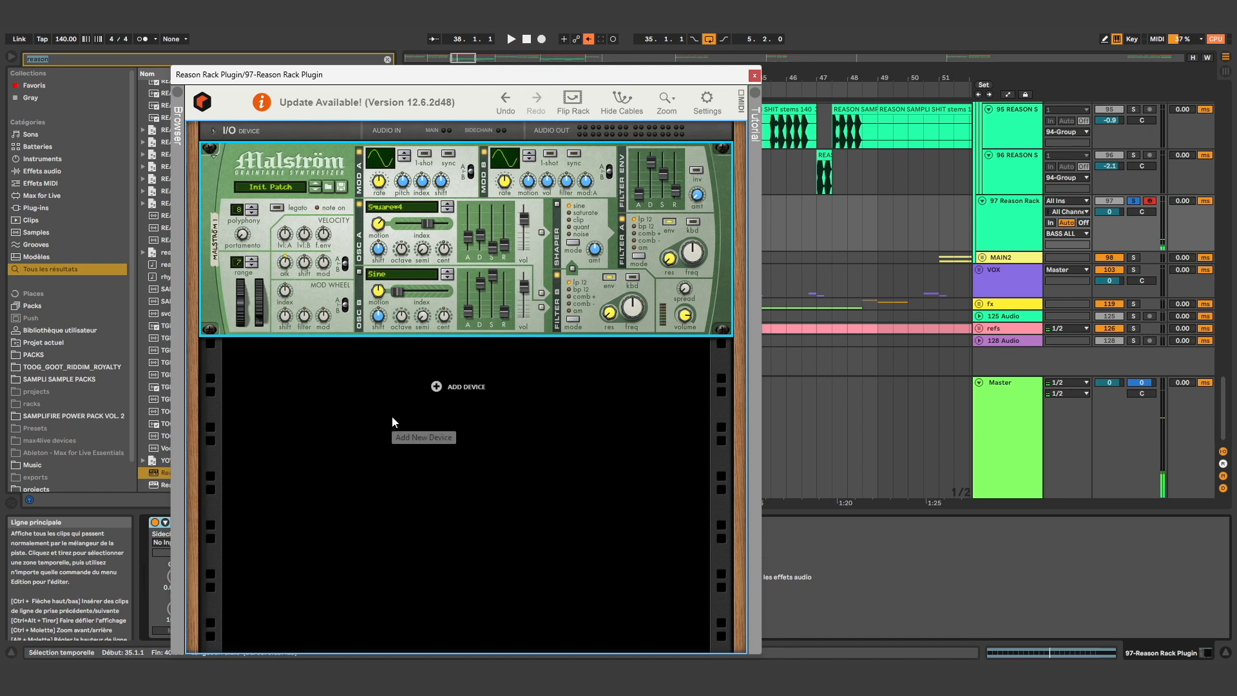
Add a Scream 4 Distortion below the Malström and adjust the band sliders of its Cut section
{"action": "right_click", "coordinate": [481, 355]}
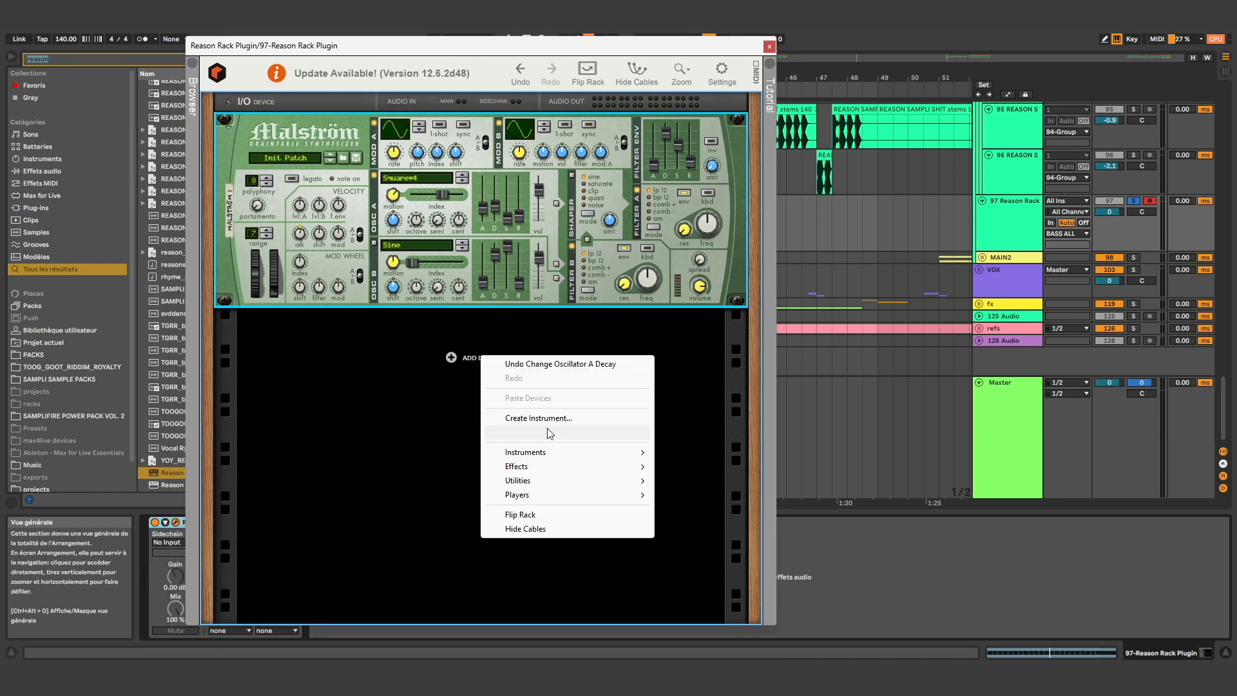
{"action": "mouse_move", "coordinate": [567, 466]}
{"action": "left_click", "coordinate": [714, 567]}
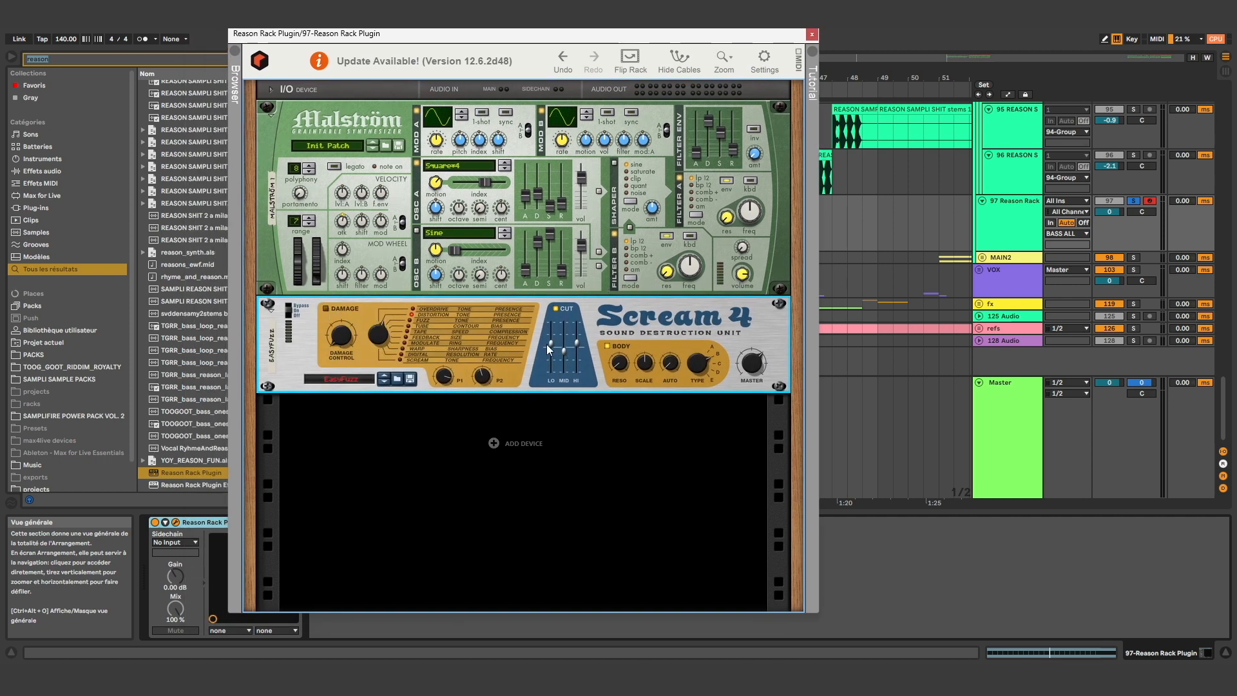
{"action": "left_click_drag", "start_coordinate": [562, 350], "coordinate": [551, 345]}
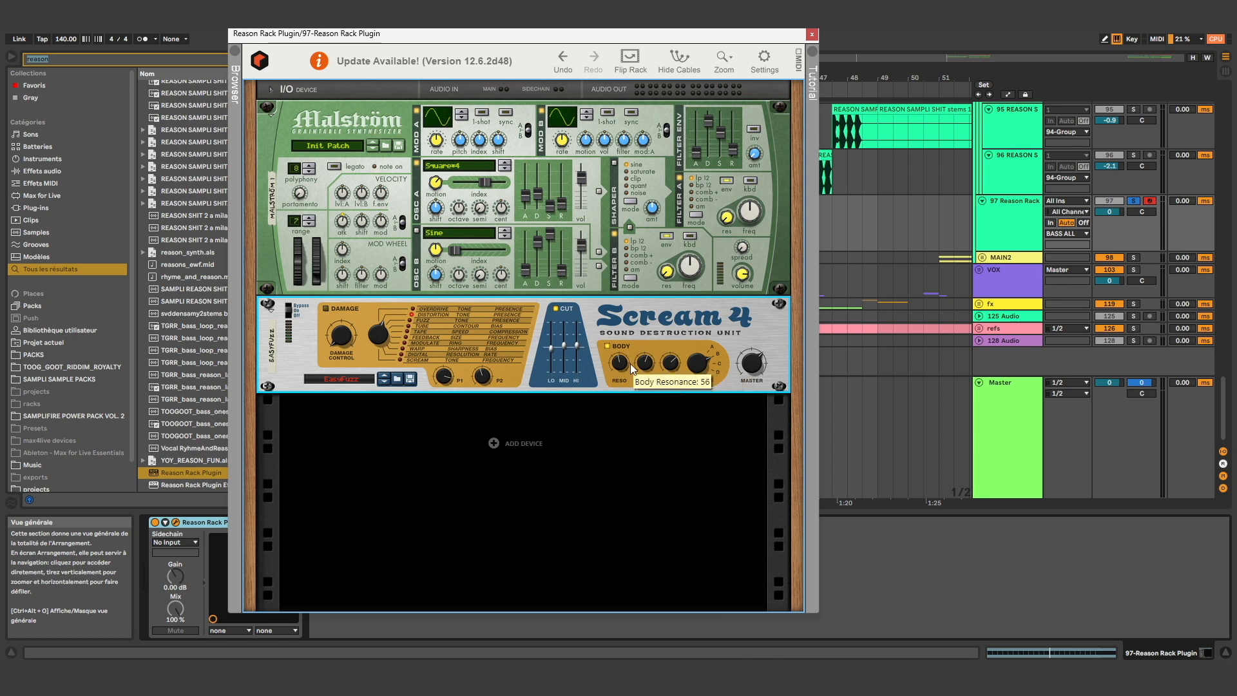
Set the Malström's master level to 88 and adjust the Scream 4's Body scale, leaving the rack window closed
{"action": "left_click_drag", "start_coordinate": [737, 279], "coordinate": [738, 300]}
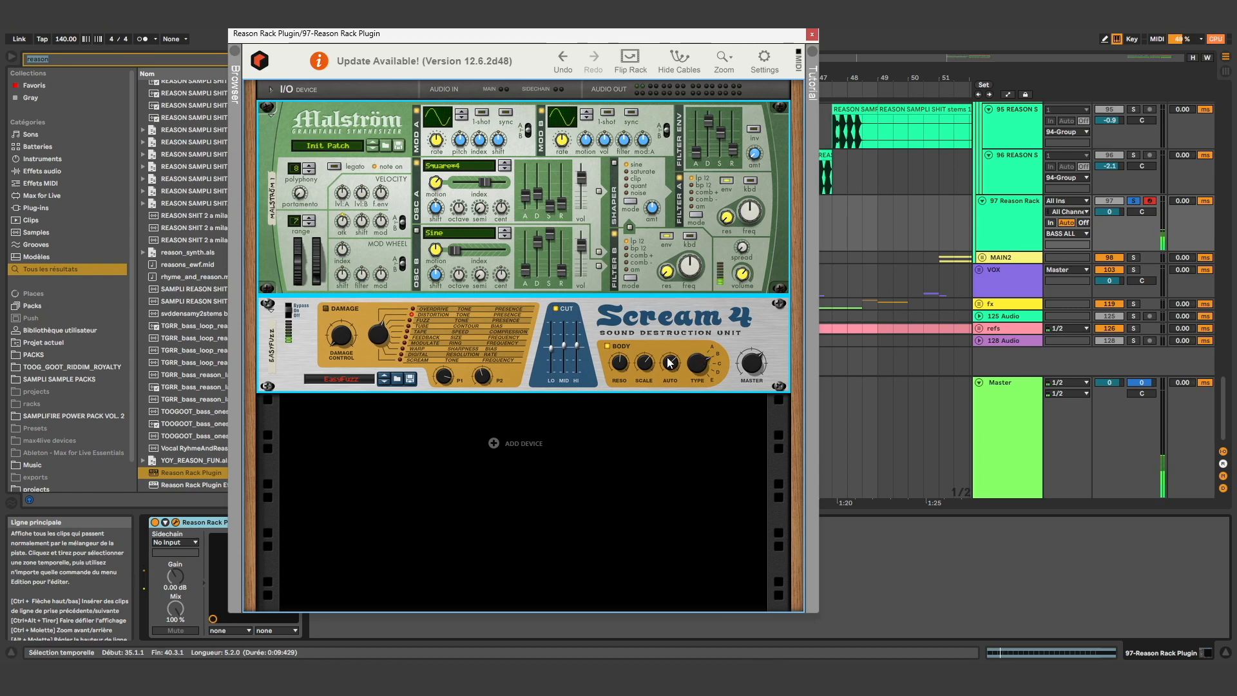
{"action": "left_click_drag", "start_coordinate": [741, 276], "coordinate": [739, 286]}
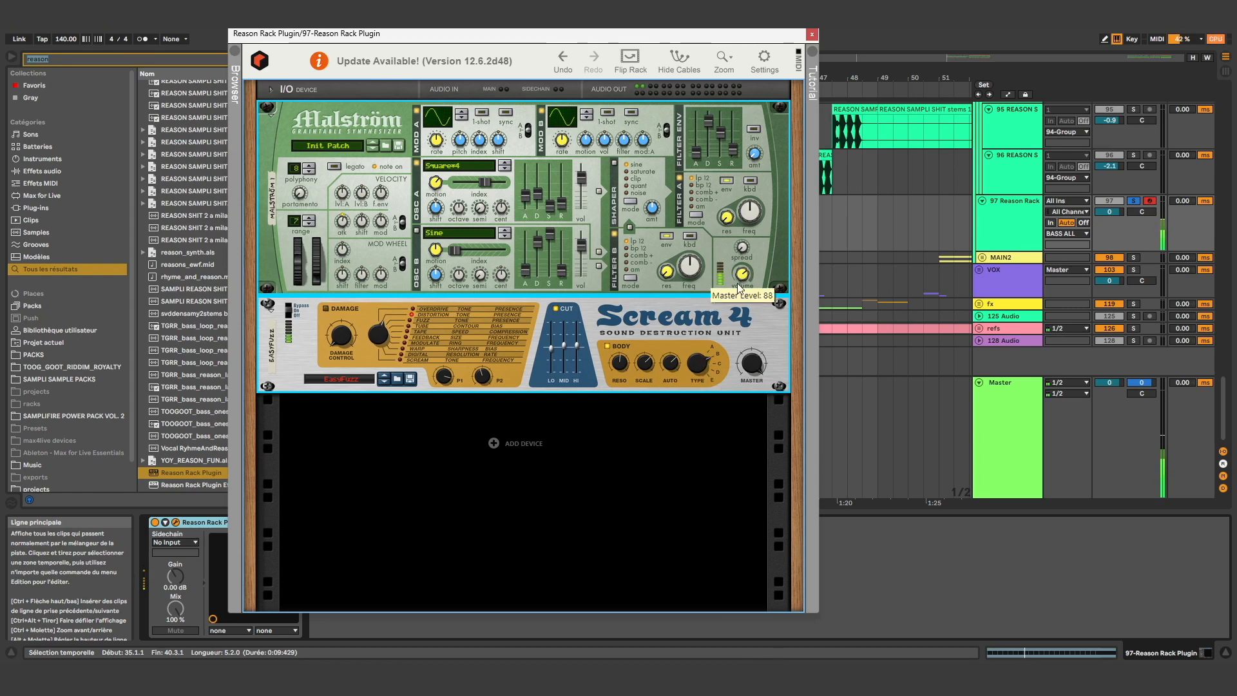
{"action": "left_click_drag", "start_coordinate": [719, 34], "coordinate": [729, 38]}
{"action": "left_click_drag", "start_coordinate": [652, 370], "coordinate": [648, 389]}
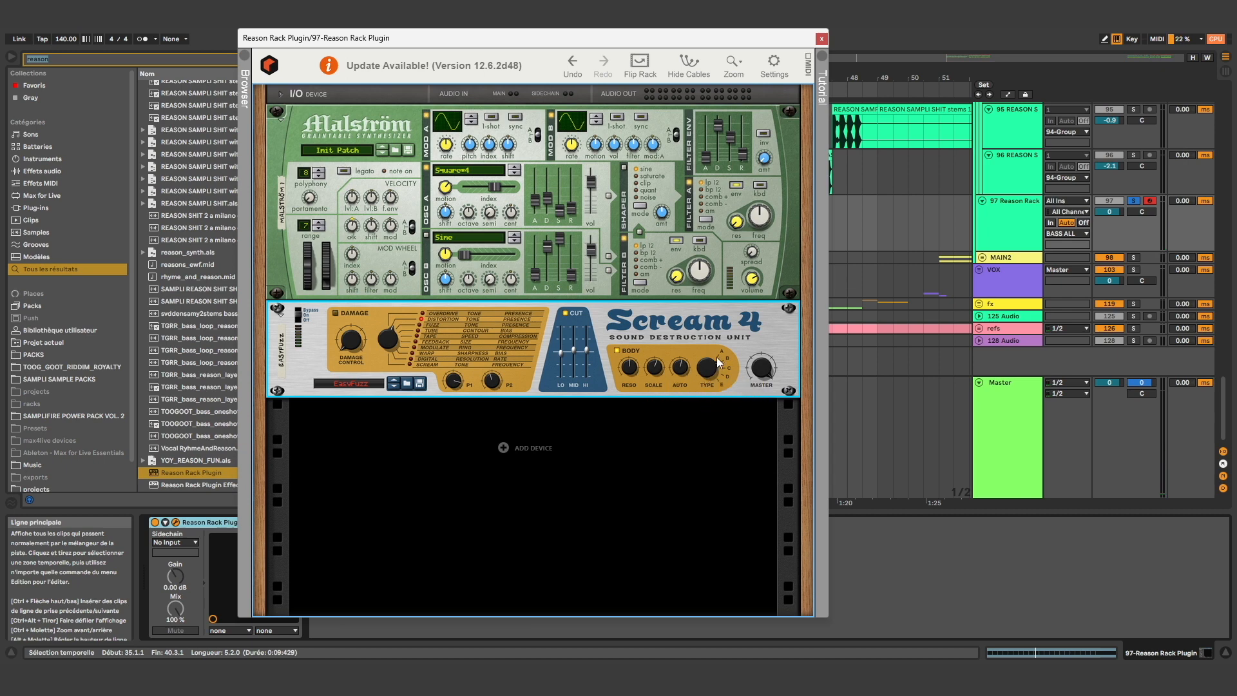
{"action": "left_click", "coordinate": [821, 38]}
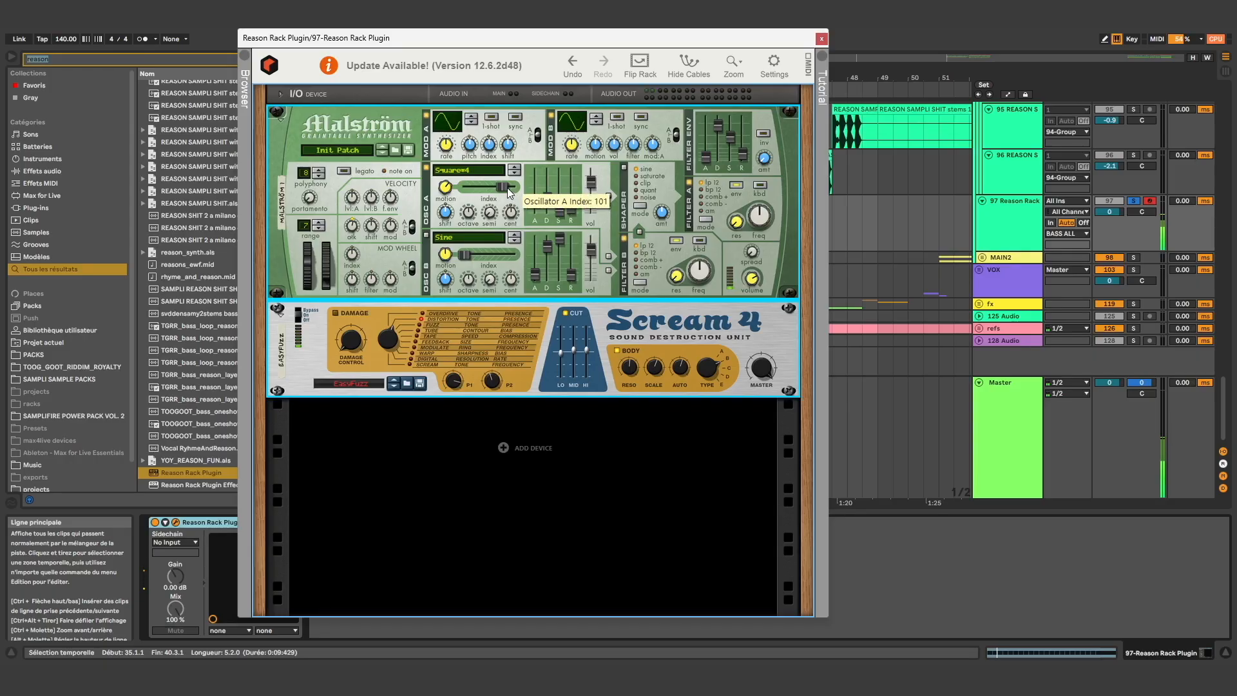
{"action": "left_click", "coordinate": [822, 38]}
Inspect the effect chain on the 94 Group and return to the device view of track 97
{"action": "scroll", "coordinate": [733, 202], "scroll_direction": "up", "scroll_amount": 3}
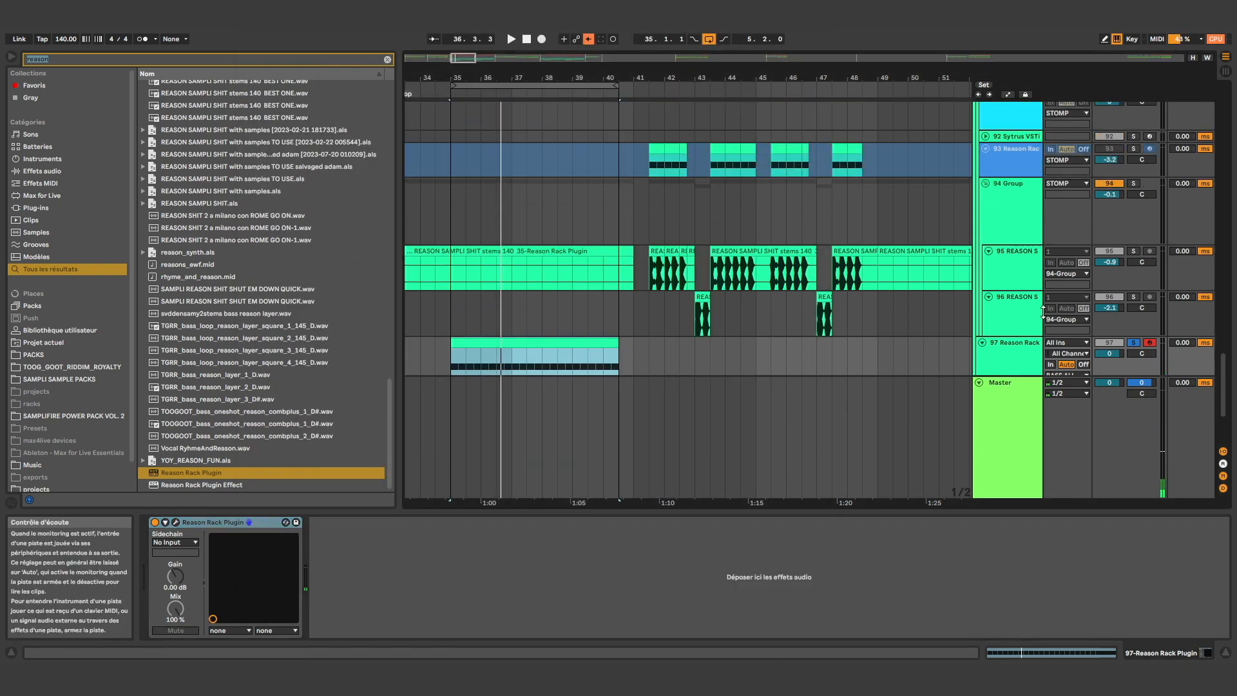
{"action": "left_click", "coordinate": [1010, 240]}
{"action": "scroll", "coordinate": [1012, 263], "scroll_direction": "down", "scroll_amount": 6}
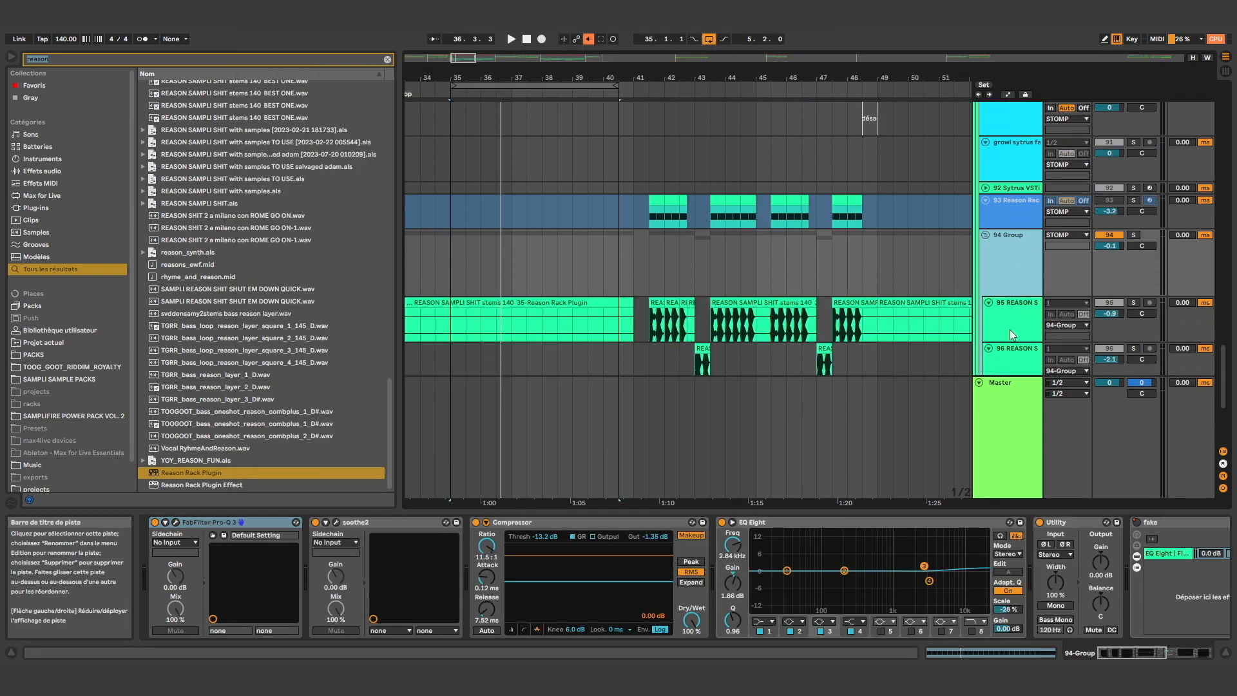
{"action": "left_click", "coordinate": [1020, 219]}
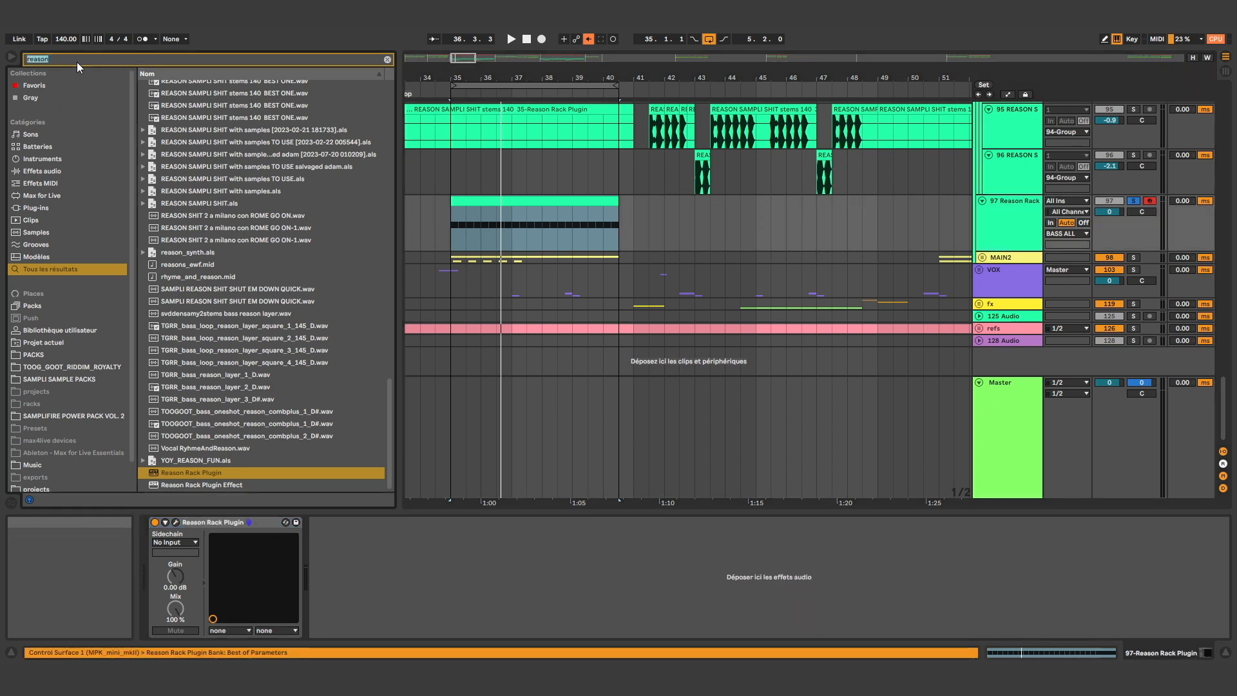
Search for "ott", add the OTT.adv preset behind the Reason Rack Plugin on track 97 and audition the loop
{"action": "type", "text": "ott"}
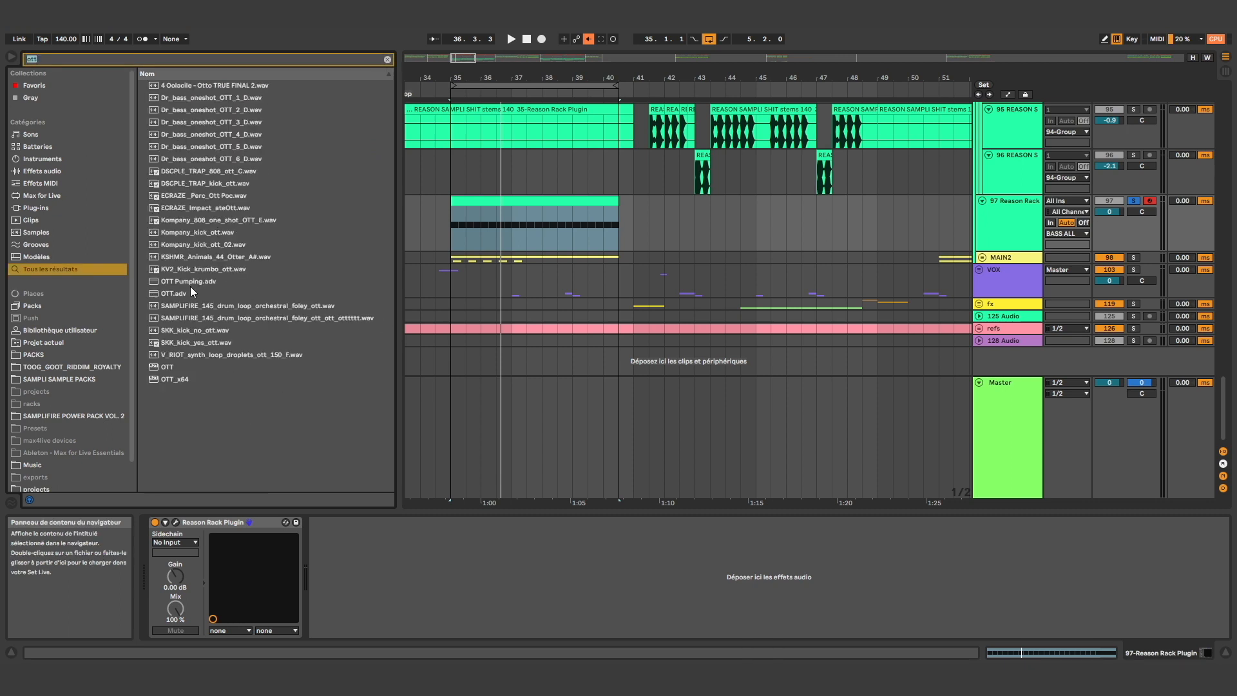
{"action": "double_click", "coordinate": [191, 291]}
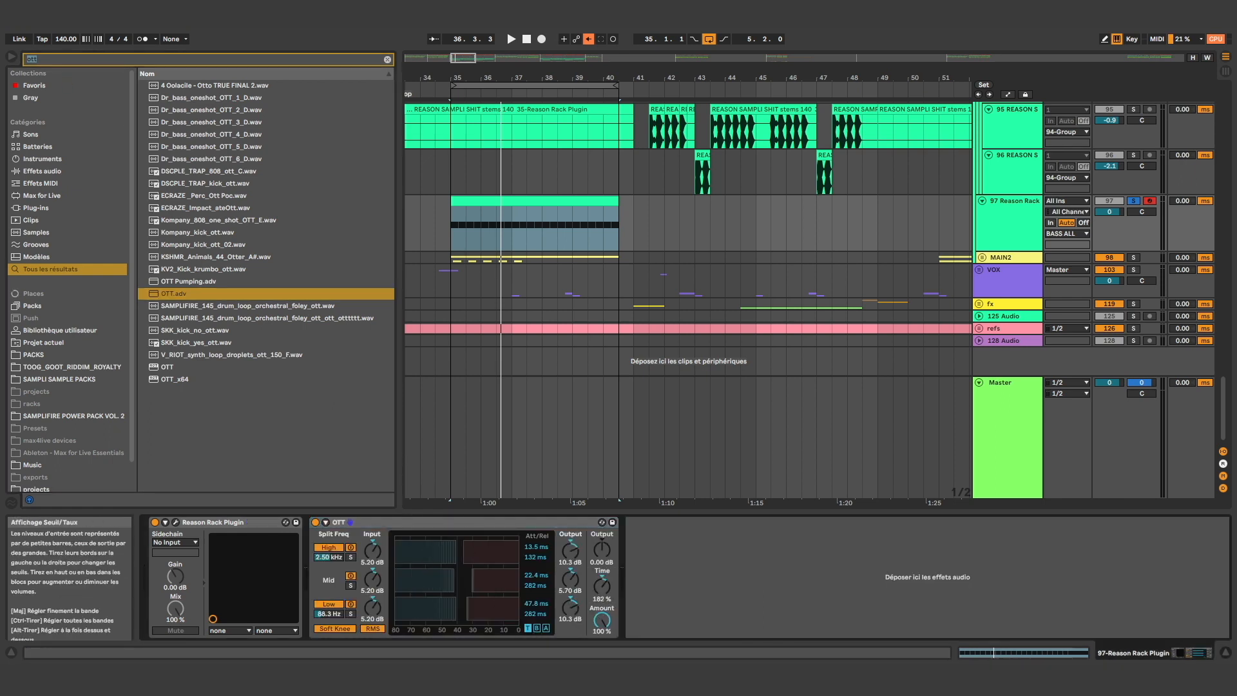
{"action": "left_click", "coordinate": [431, 523]}
{"action": "key", "text": "space"}
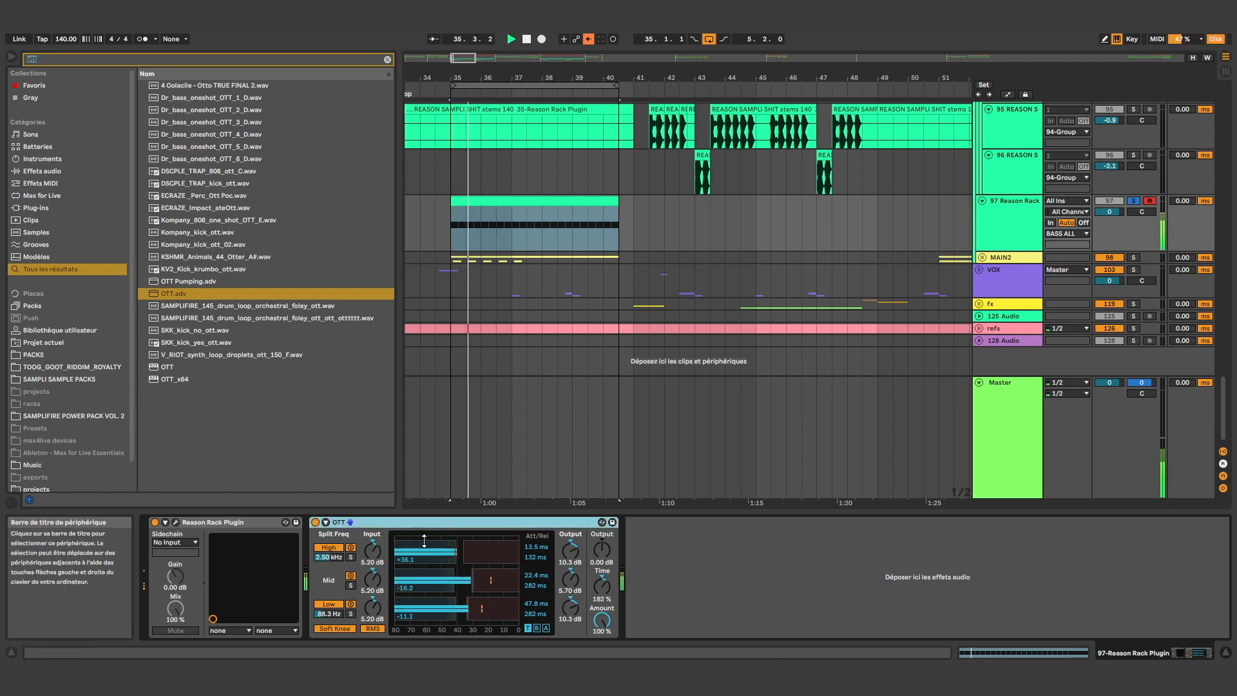
{"action": "key", "text": "space"}
Search for "msat", add MSaturator after OTT on track 97 and play the loop
{"action": "left_click", "coordinate": [117, 59]}
{"action": "type", "text": "msat"}
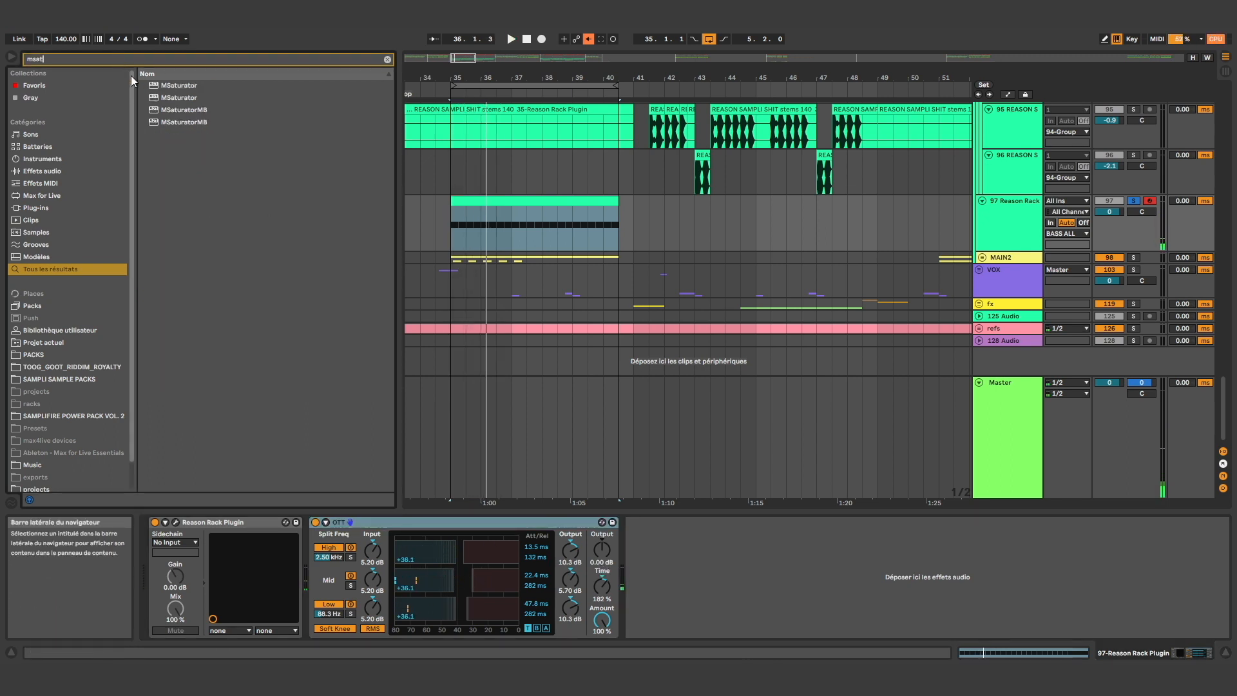
{"action": "key", "text": "Down"}
{"action": "key", "text": "Return"}
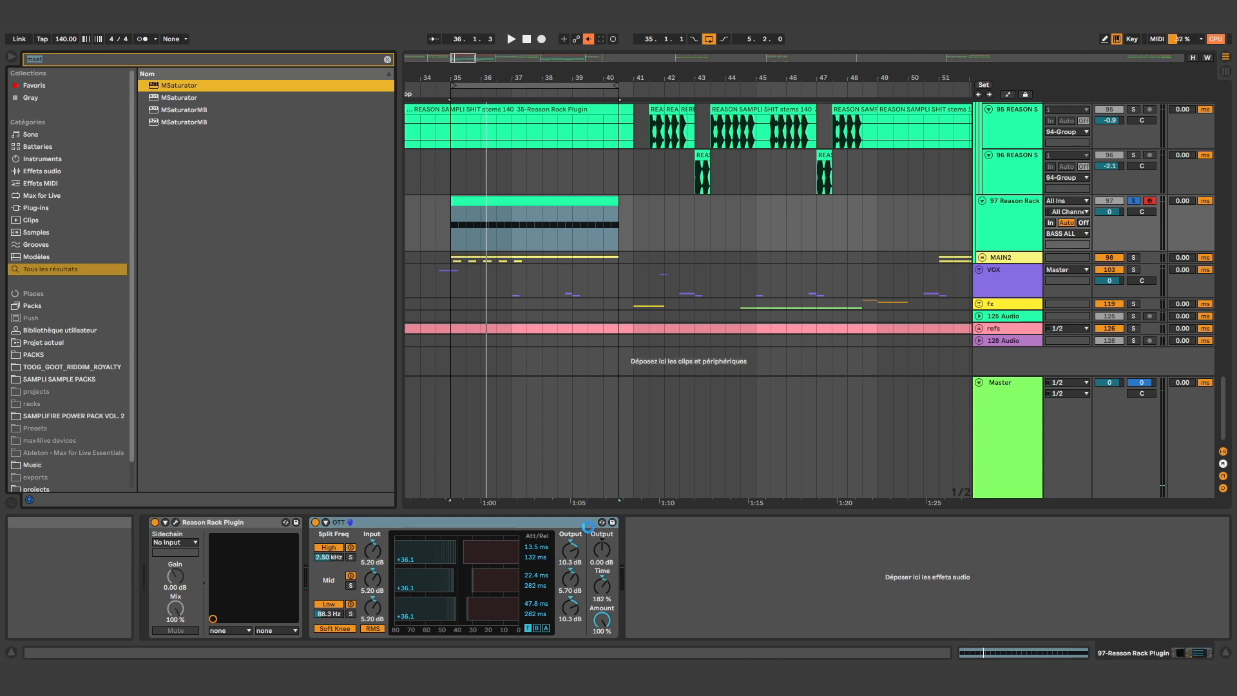
{"action": "key", "text": "space"}
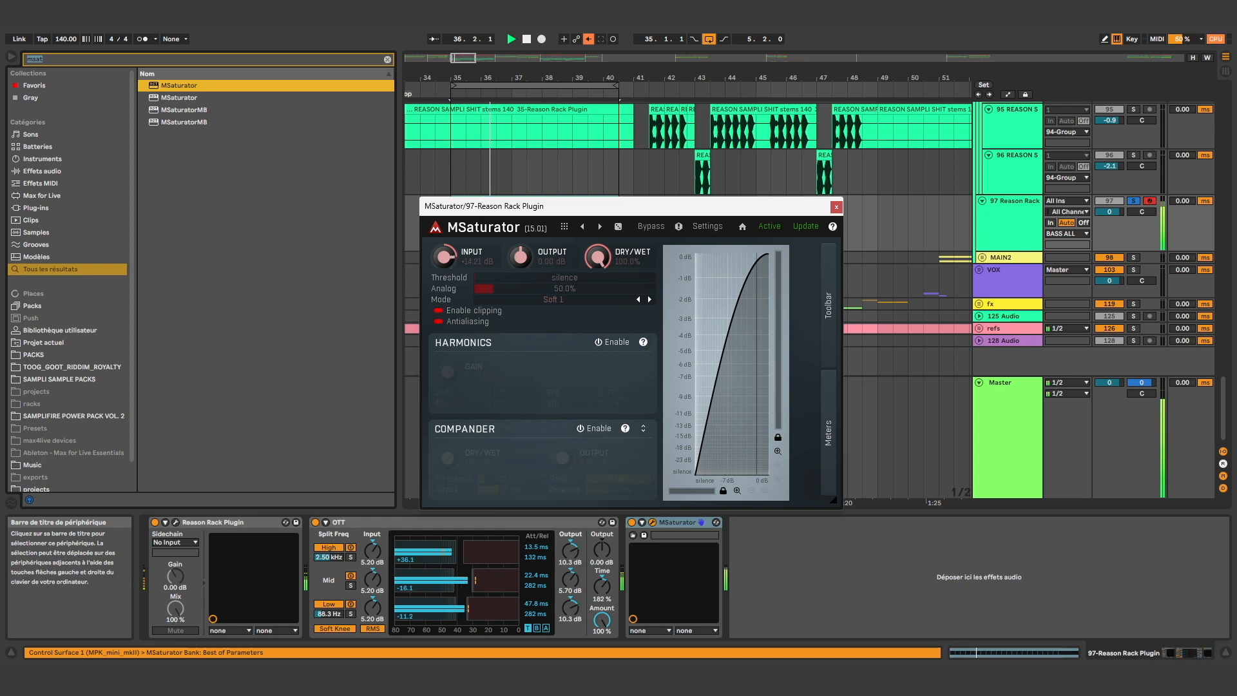
Search for "flatt", insert Flattenator.adv between OTT and MSaturator, and close the MSaturator window
{"action": "left_click", "coordinate": [48, 60]}
{"action": "double_click", "coordinate": [49, 61]}
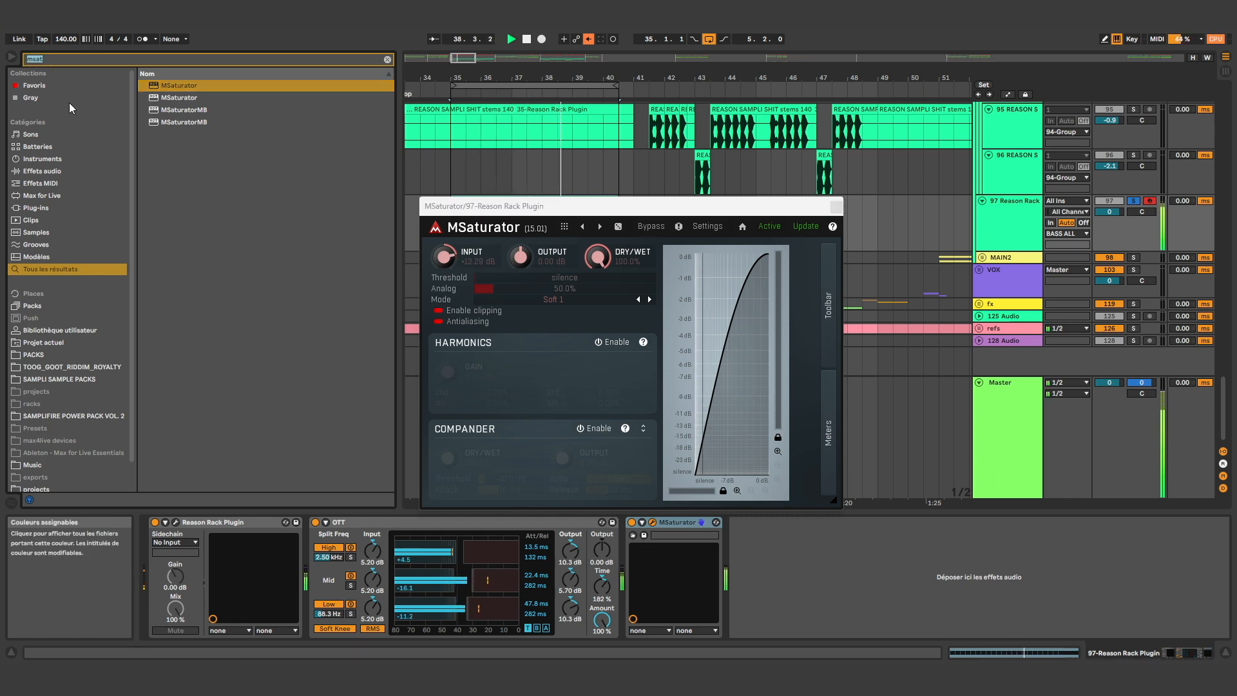
{"action": "type", "text": "flatt"}
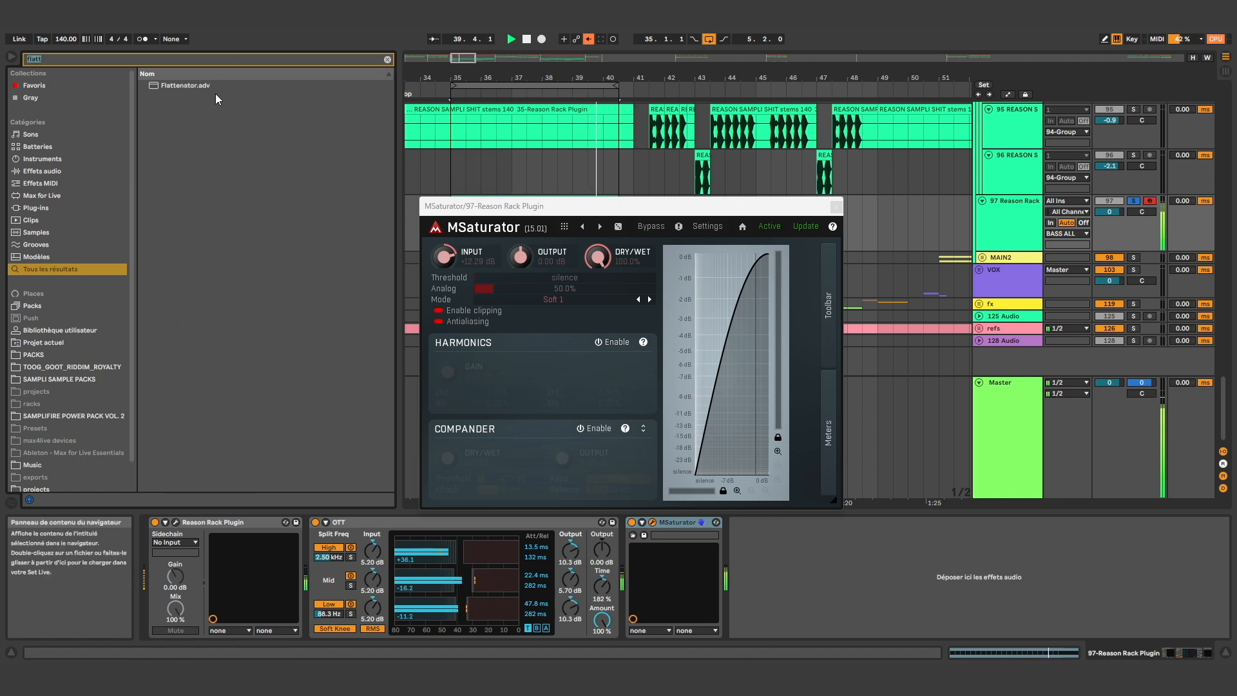
{"action": "left_click", "coordinate": [215, 90]}
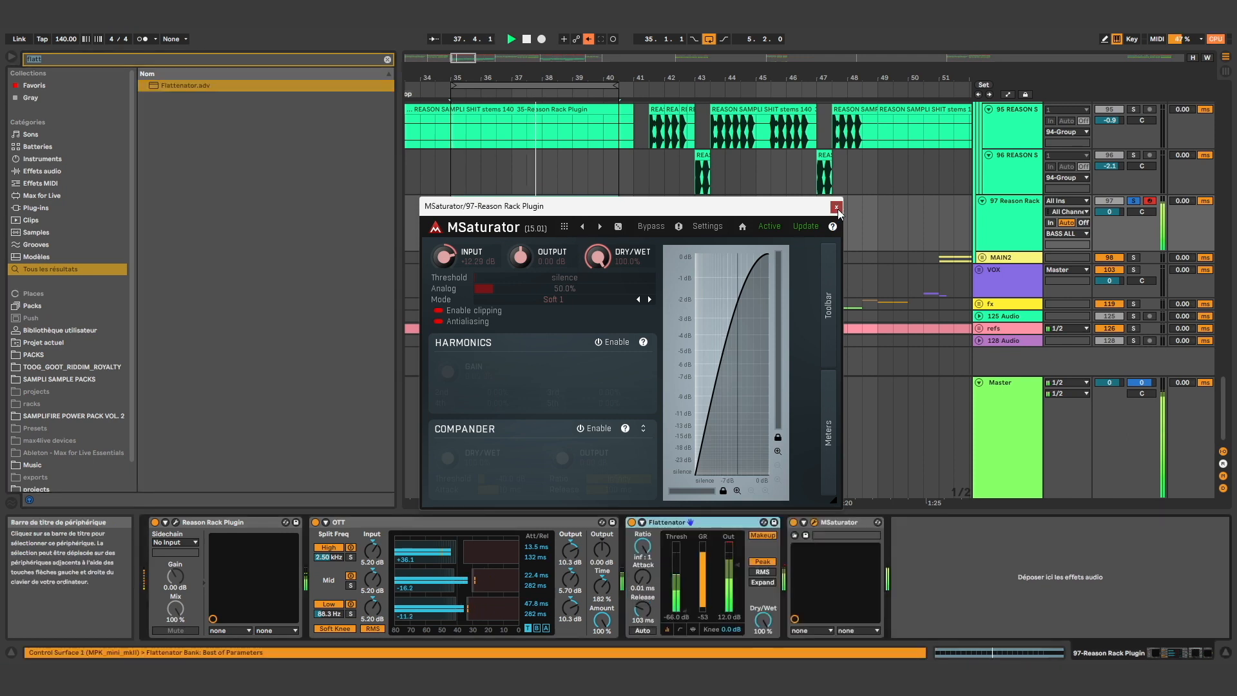
{"action": "left_click", "coordinate": [840, 208]}
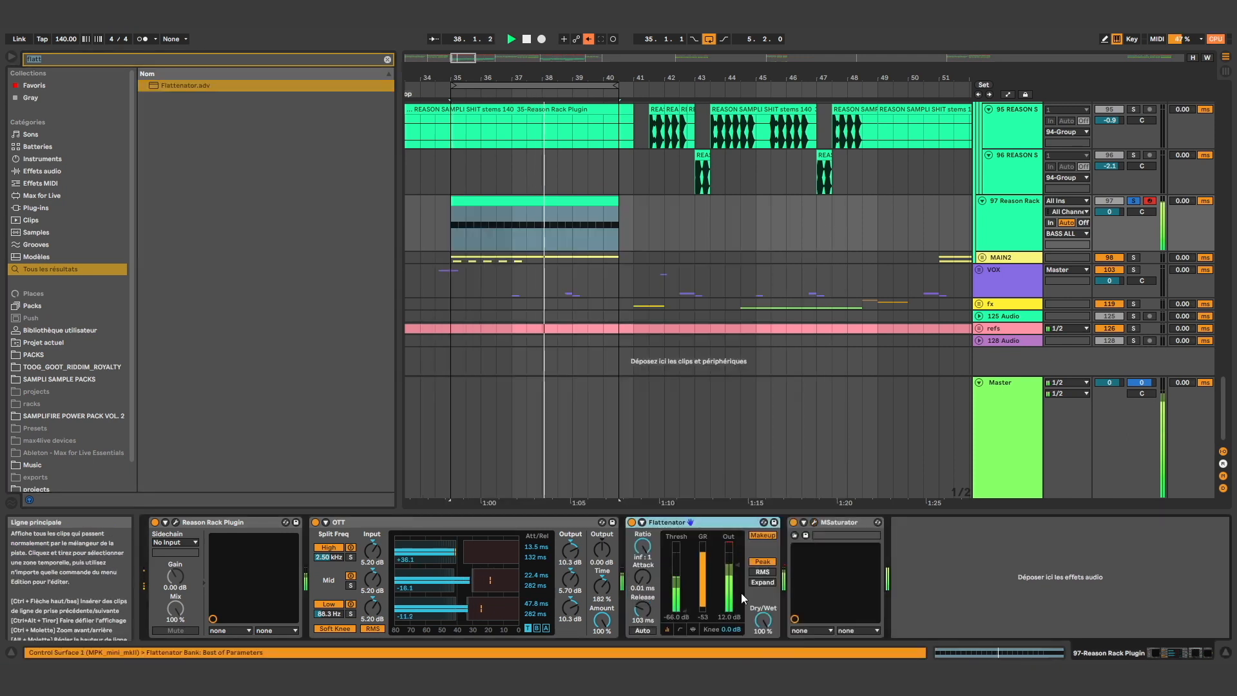
Raise the MSaturator's input to about -7.9 dB while the loop plays
{"action": "left_click", "coordinate": [815, 522]}
{"action": "double_click", "coordinate": [447, 259]}
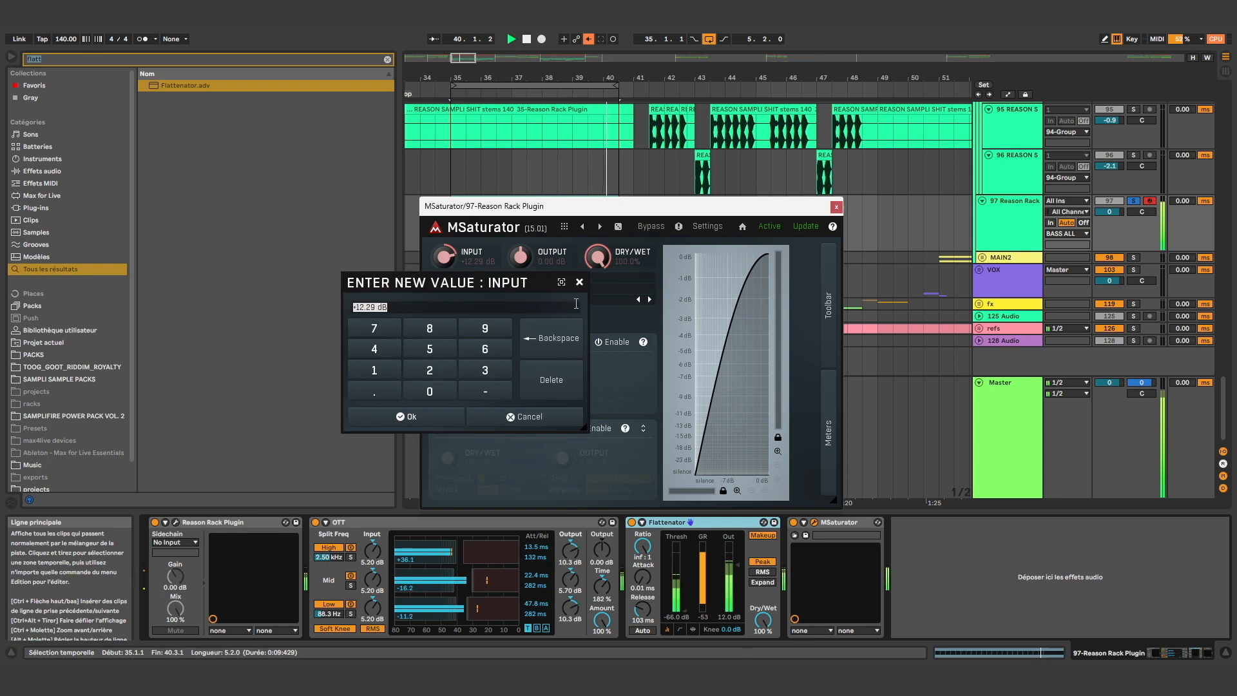
{"action": "left_click", "coordinate": [582, 282]}
{"action": "left_click_drag", "start_coordinate": [454, 256], "coordinate": [455, 271]}
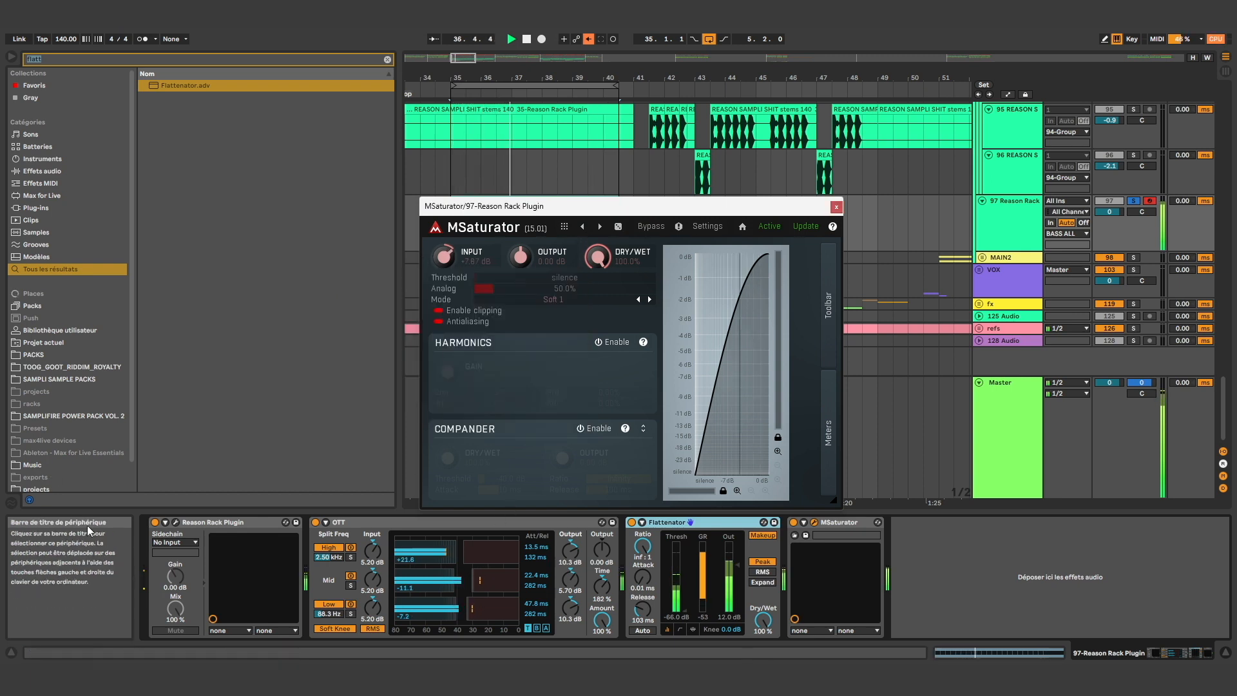
Lower the index of the Malström's oscillator A and set the OTT amount to 57 %
{"action": "left_click", "coordinate": [176, 522]}
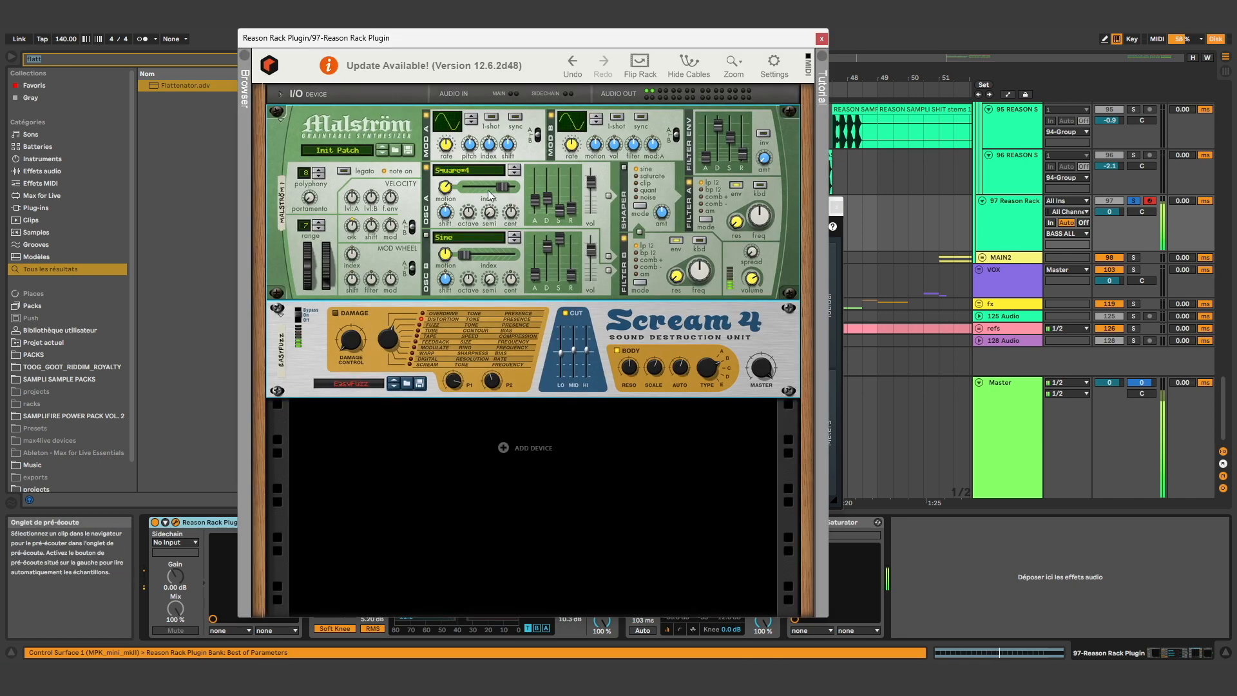
{"action": "left_click_drag", "start_coordinate": [495, 196], "coordinate": [485, 195]}
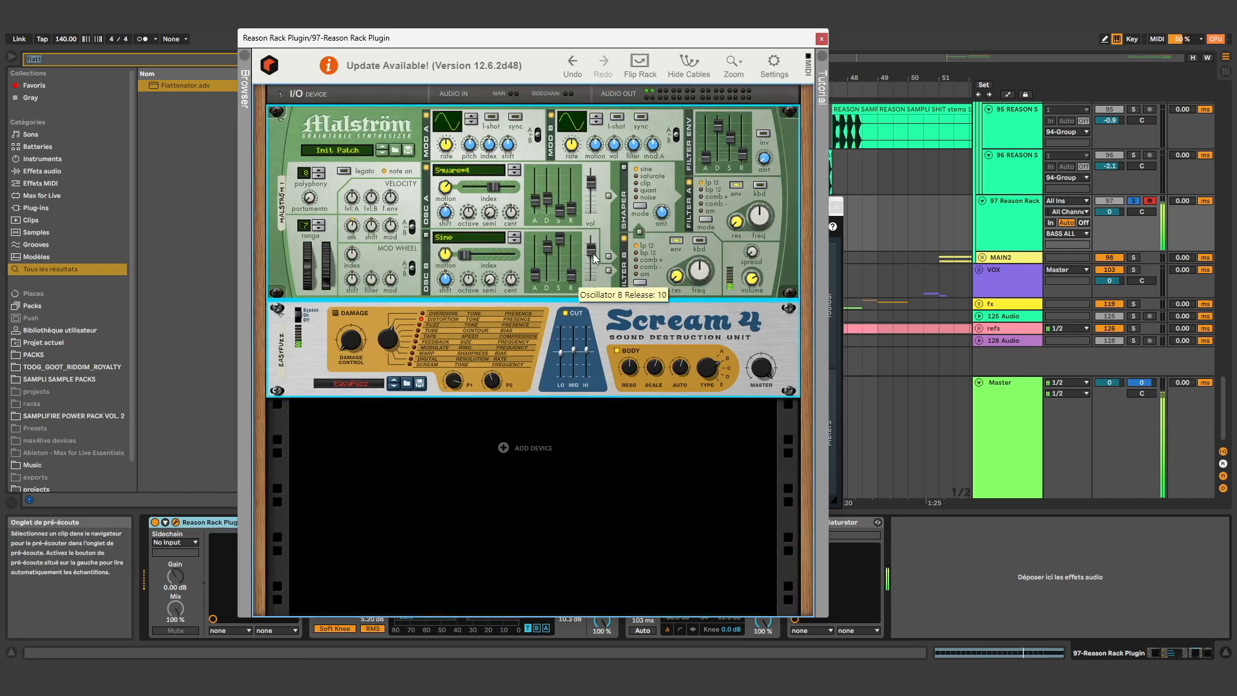
{"action": "left_click", "coordinate": [818, 43]}
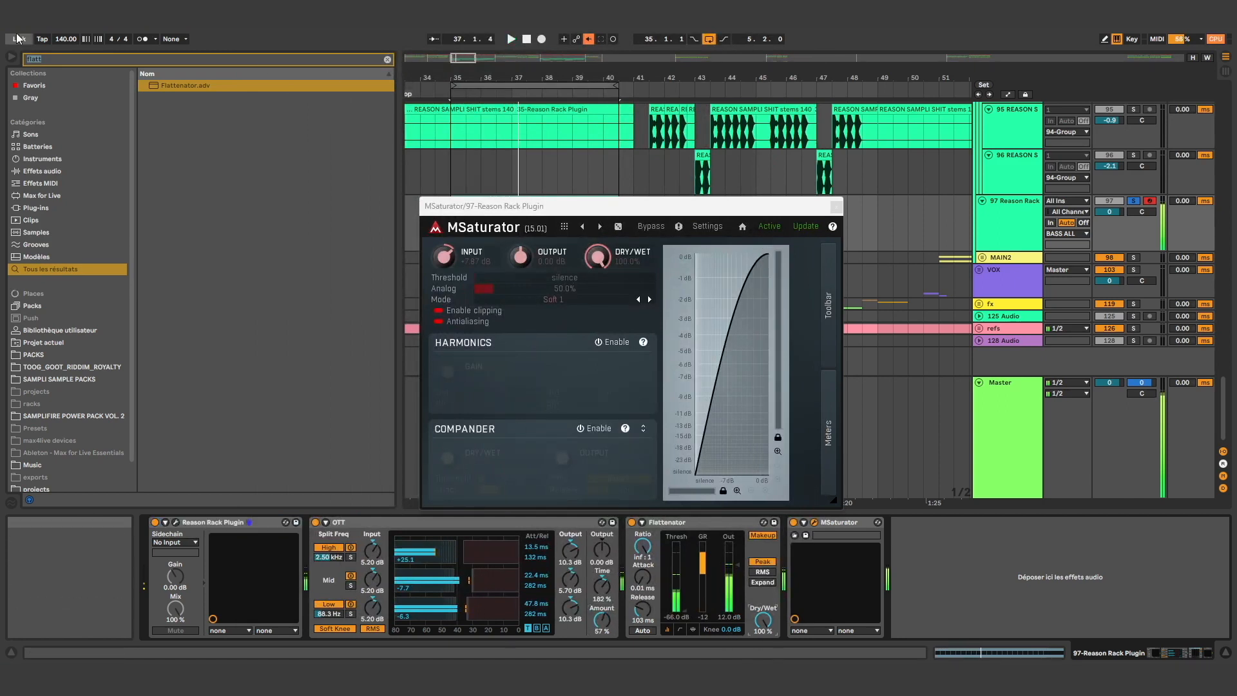
{"action": "left_click", "coordinate": [469, 524]}
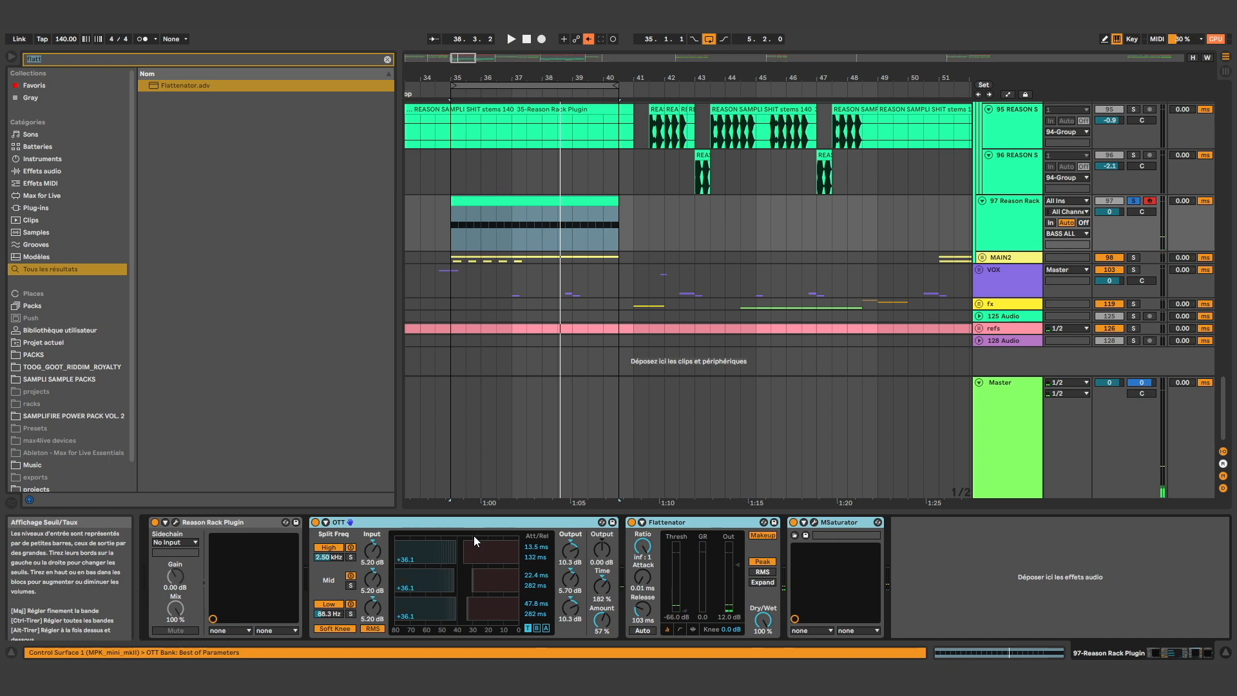
{"action": "left_click", "coordinate": [246, 523]}
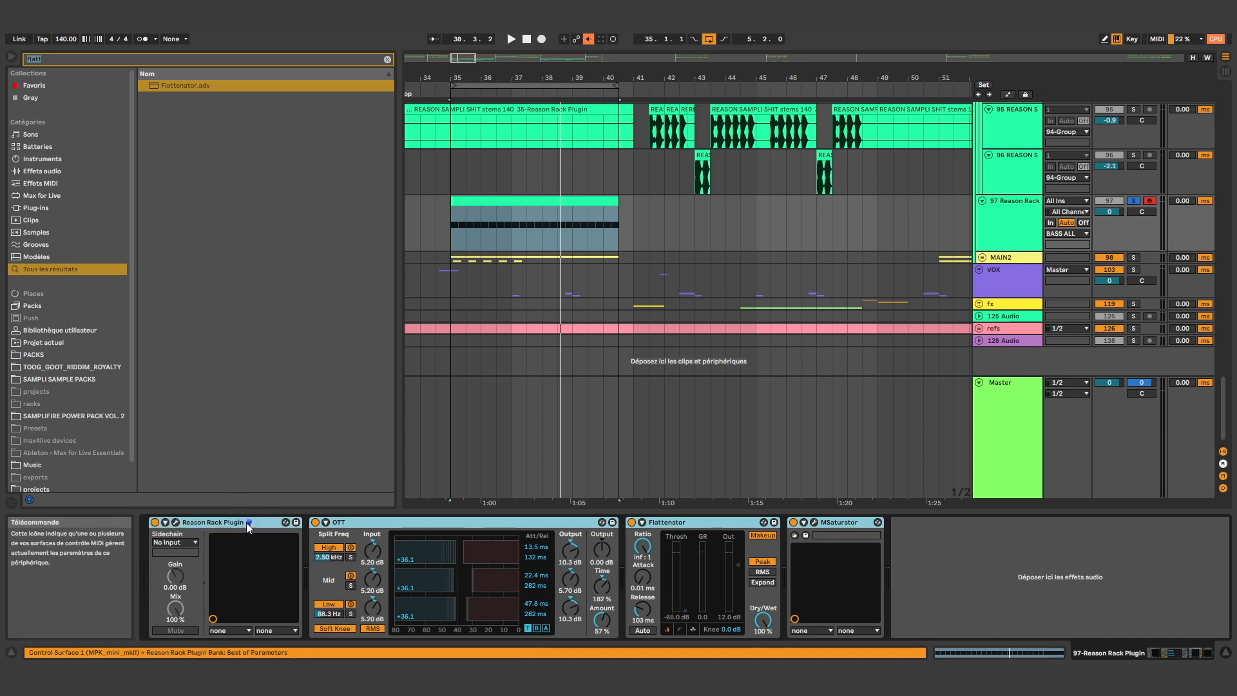
Play the section around bars 35 to 40 of the audio clip on track 77 with that track soloed
{"action": "scroll", "coordinate": [551, 373], "scroll_direction": "up", "scroll_amount": 10}
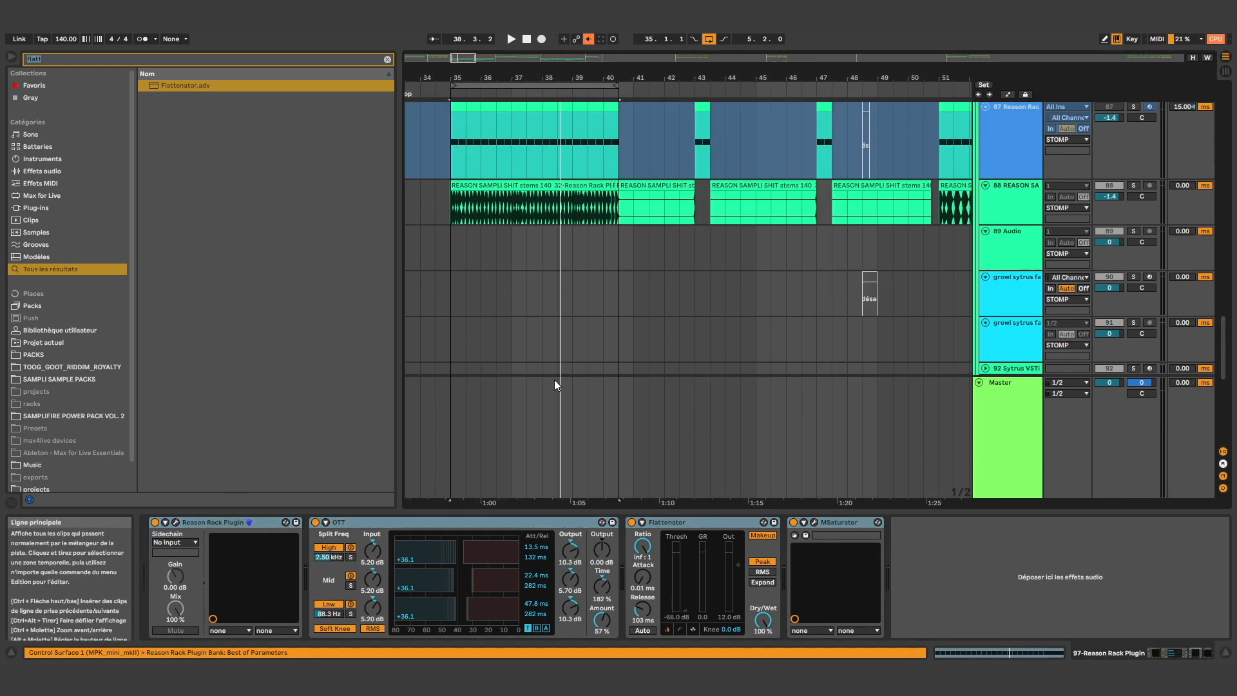
{"action": "scroll", "coordinate": [520, 273], "scroll_direction": "up", "scroll_amount": 9}
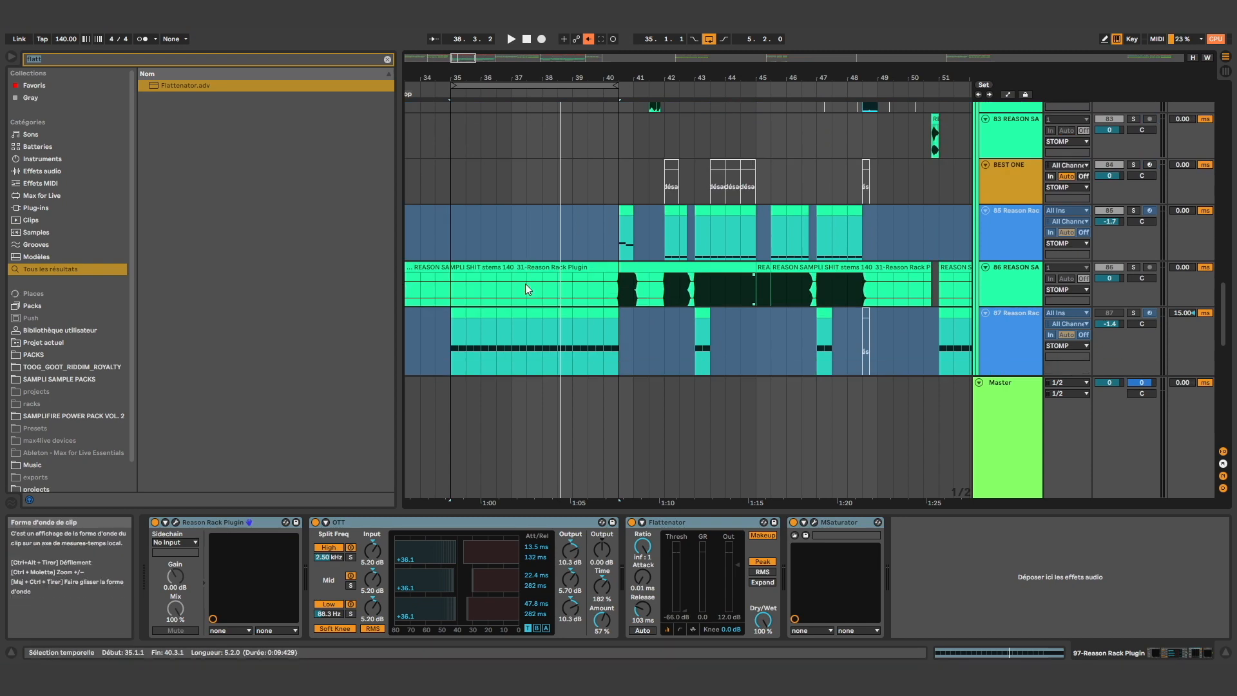
{"action": "scroll", "coordinate": [532, 220], "scroll_direction": "up", "scroll_amount": 5}
{"action": "left_click", "coordinate": [474, 370]}
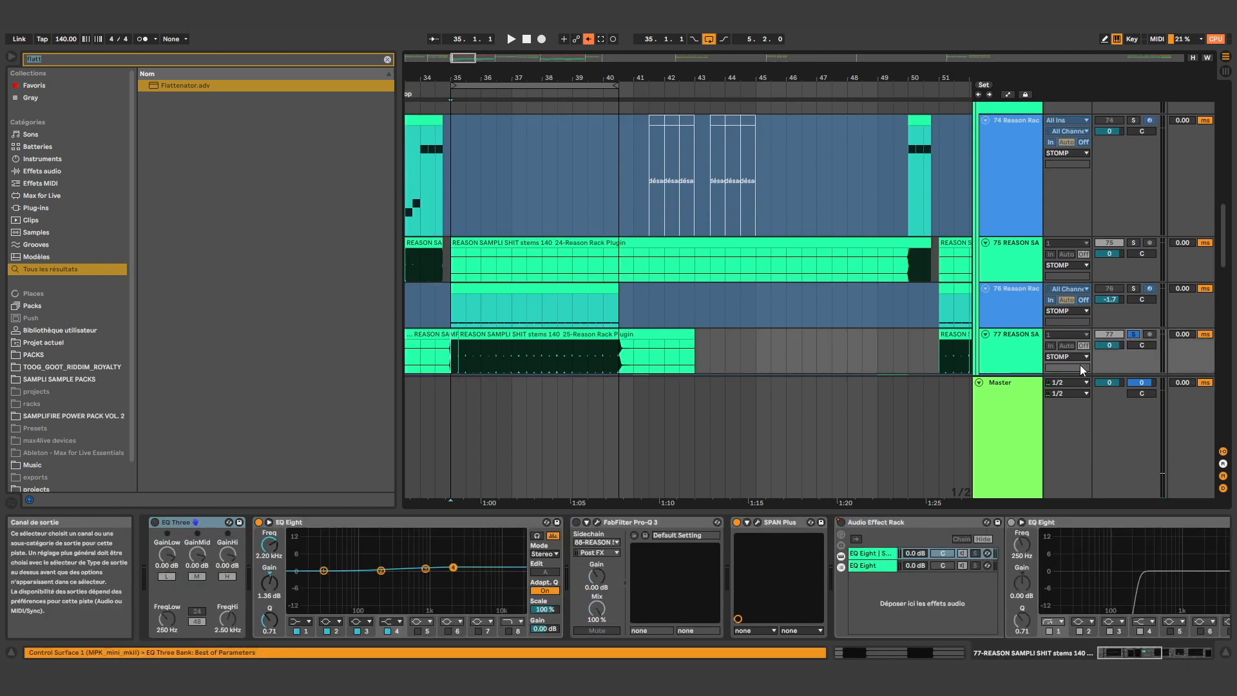
{"action": "left_click_drag", "start_coordinate": [455, 365], "coordinate": [606, 363]}
{"action": "key", "text": "space"}
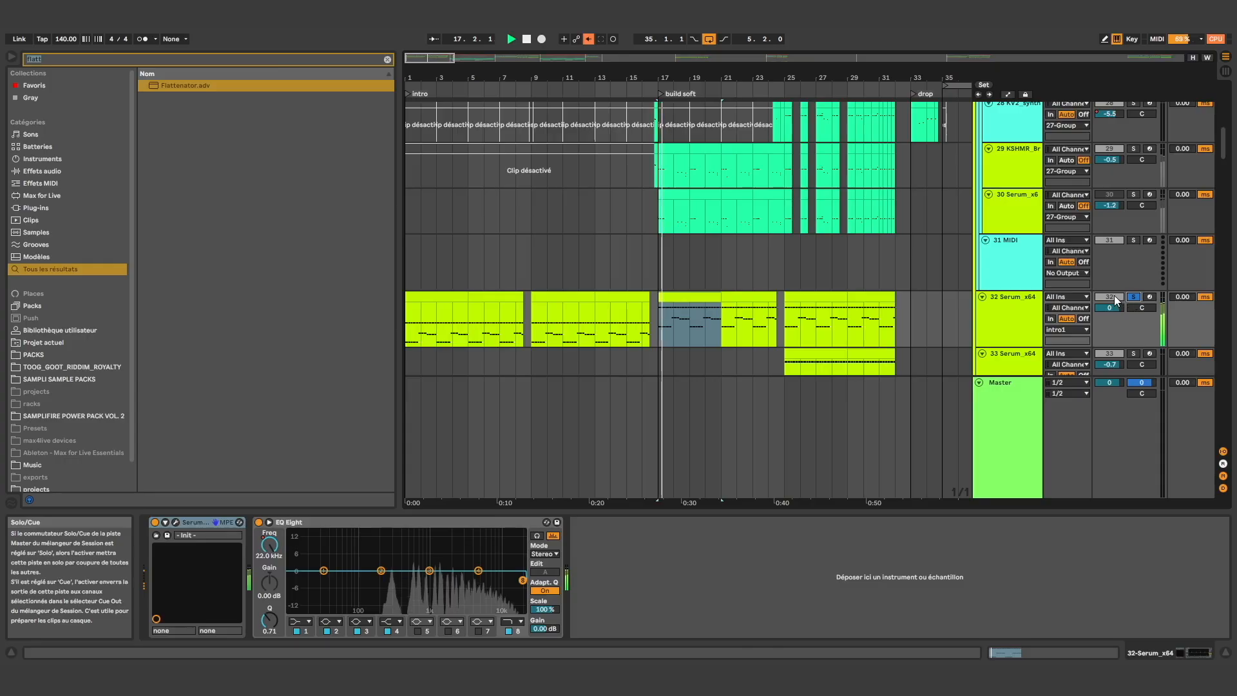
Solo the KSHMR track 29 and the Serum tracks 25 and 26 to hear them in the build soft section
{"action": "scroll", "coordinate": [1121, 213], "scroll_direction": "up", "scroll_amount": 6}
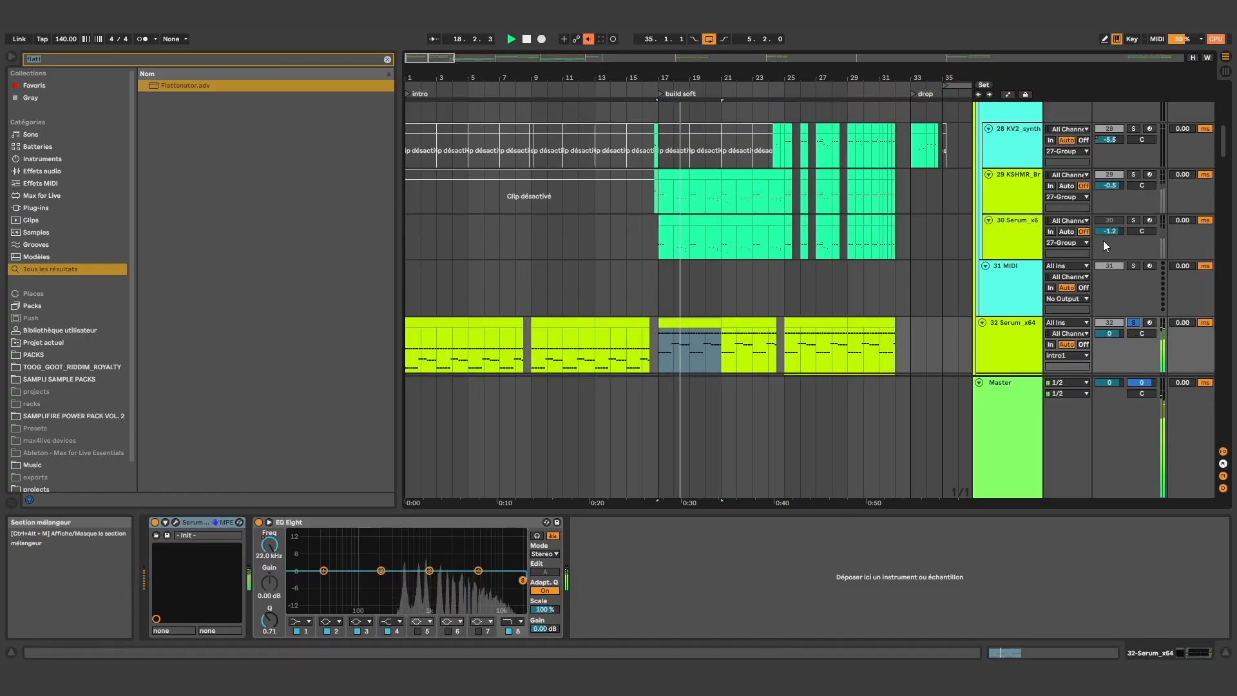
{"action": "left_click", "coordinate": [1133, 303]}
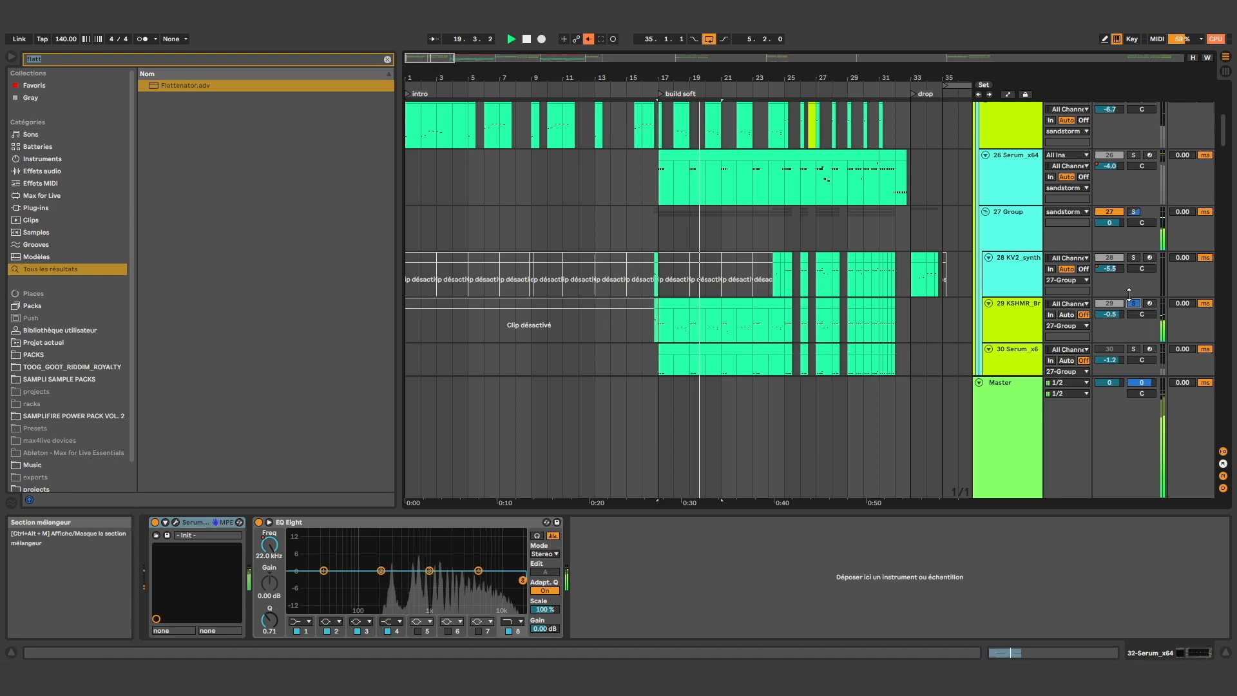
{"action": "scroll", "coordinate": [970, 293], "scroll_direction": "up", "scroll_amount": 6}
{"action": "scroll", "coordinate": [1069, 286], "scroll_direction": "down", "scroll_amount": 2}
{"action": "left_click", "coordinate": [1129, 266]}
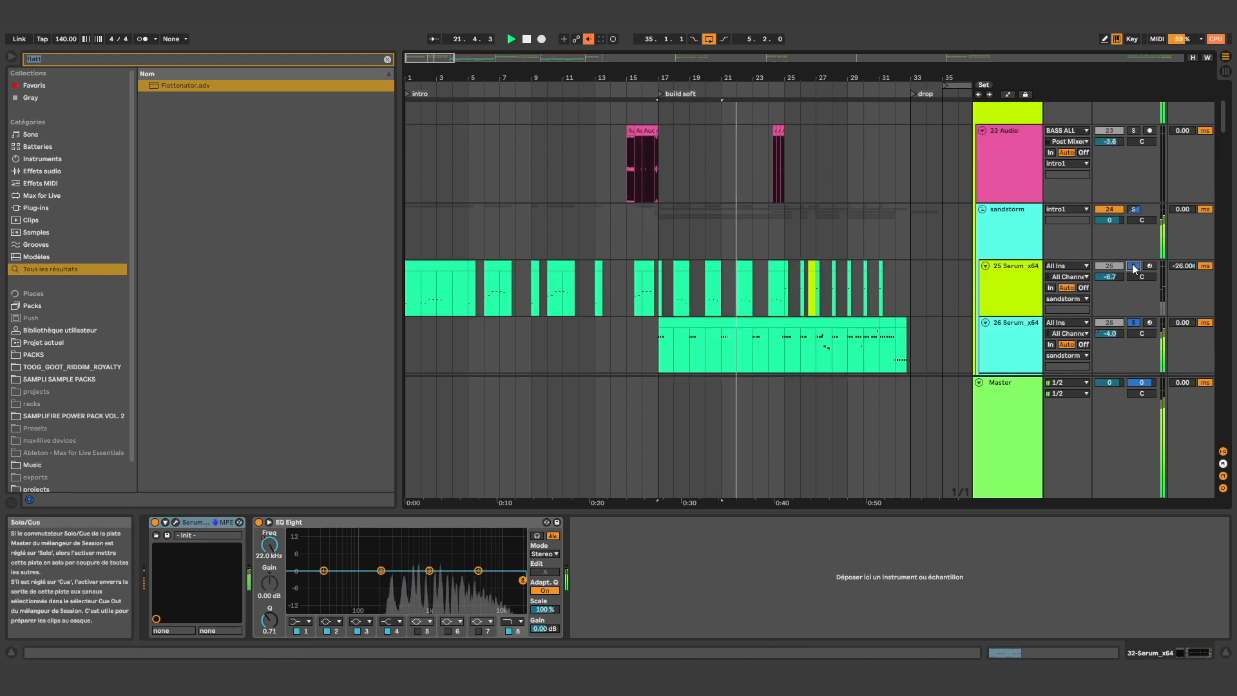
Listen to Serum track 46 of the bassline group soloed in the build soft section and return to the intro1 group
{"action": "scroll", "coordinate": [1126, 268], "scroll_direction": "down", "scroll_amount": 10}
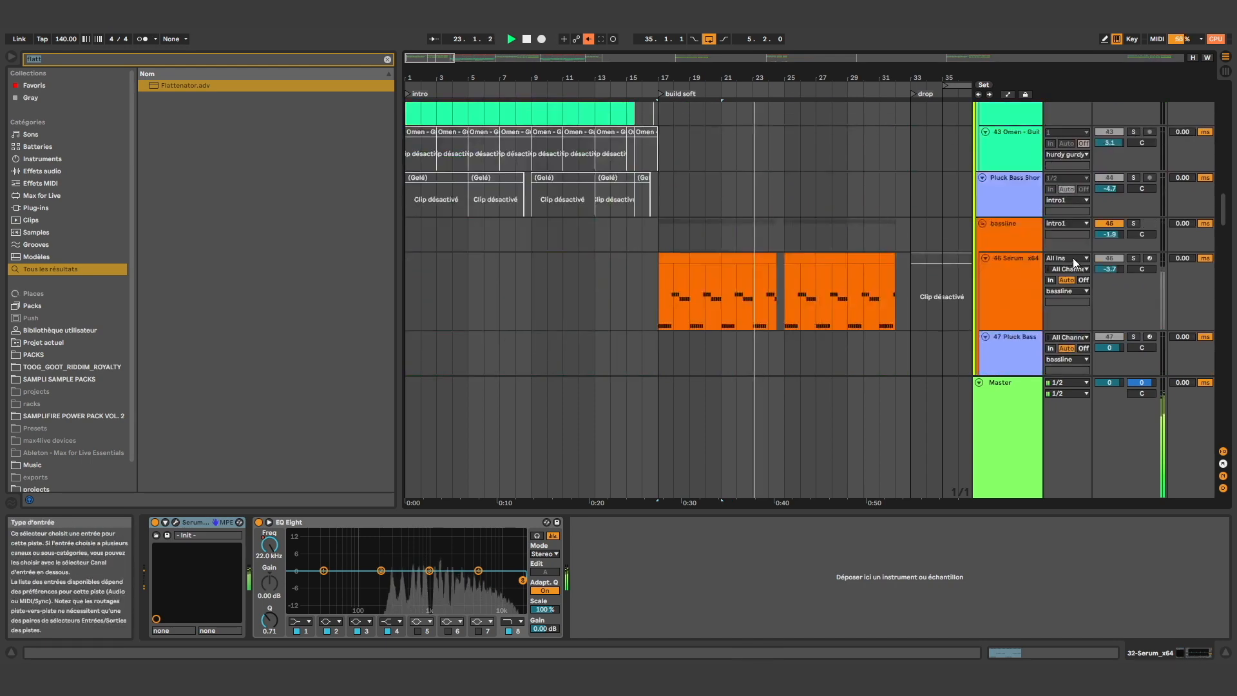
{"action": "scroll", "coordinate": [973, 257], "scroll_direction": "up", "scroll_amount": 3}
{"action": "scroll", "coordinate": [961, 257], "scroll_direction": "down", "scroll_amount": 5}
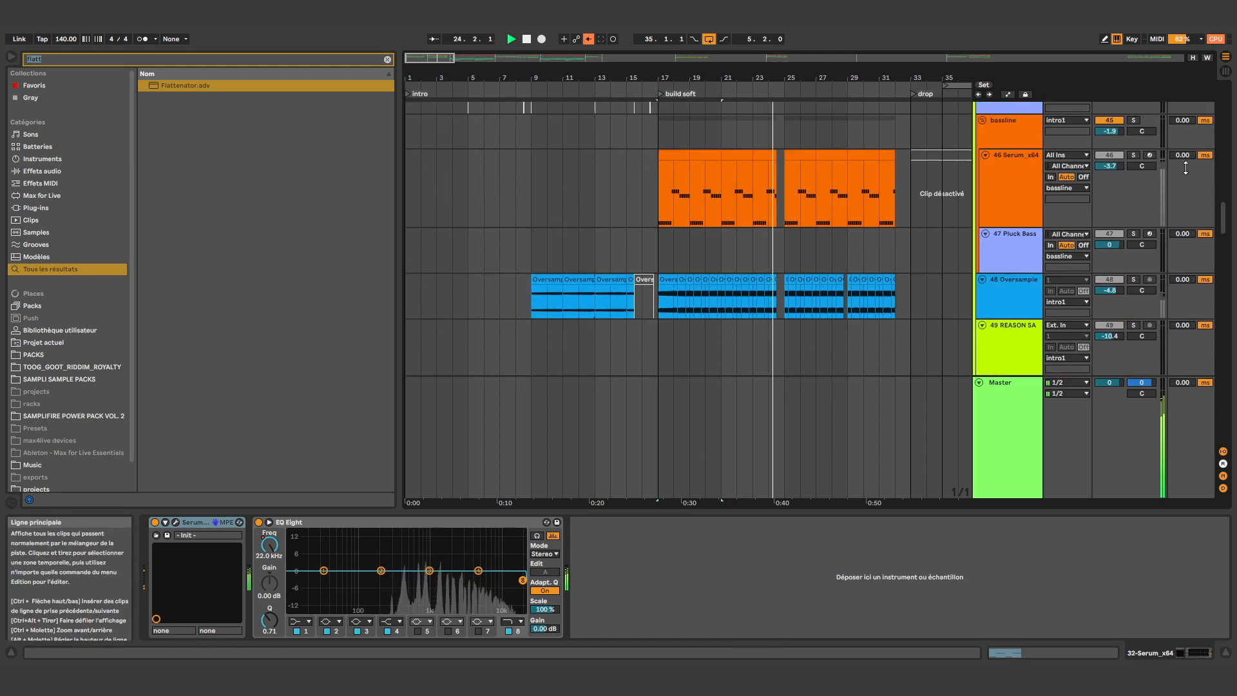
{"action": "left_click", "coordinate": [1137, 156]}
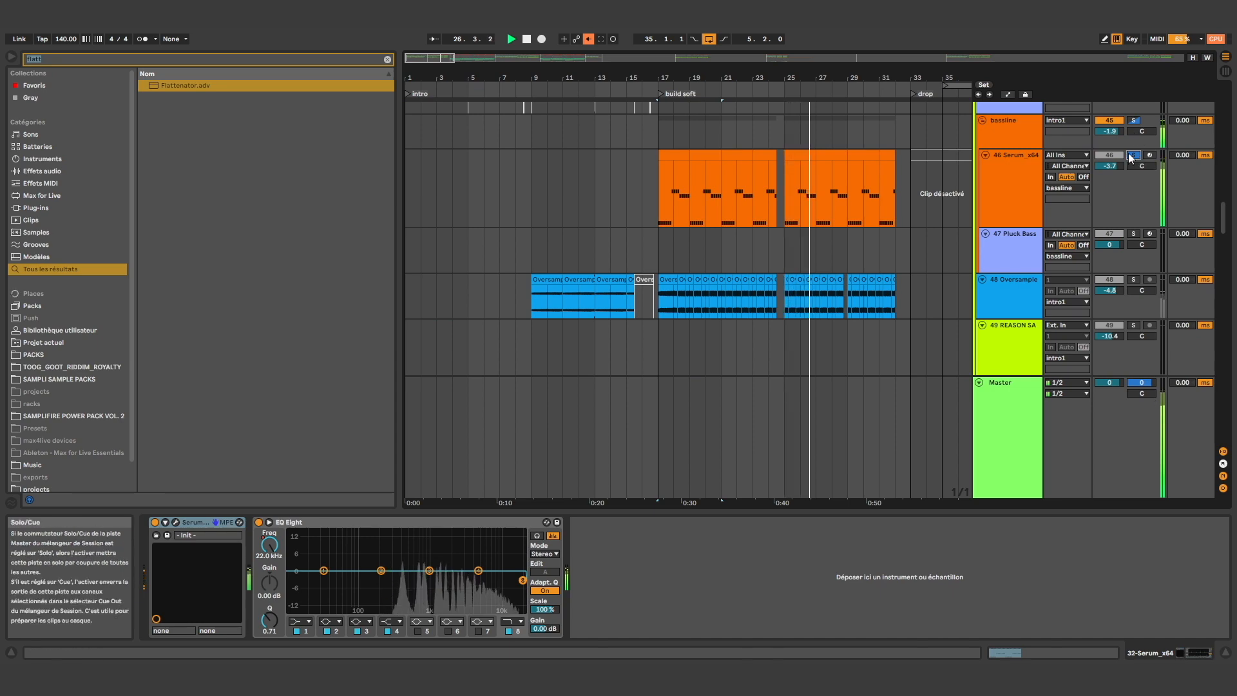
{"action": "scroll", "coordinate": [861, 216], "scroll_direction": "up", "scroll_amount": 3}
{"action": "key", "text": "space"}
{"action": "scroll", "coordinate": [916, 290], "scroll_direction": "up", "scroll_amount": 10}
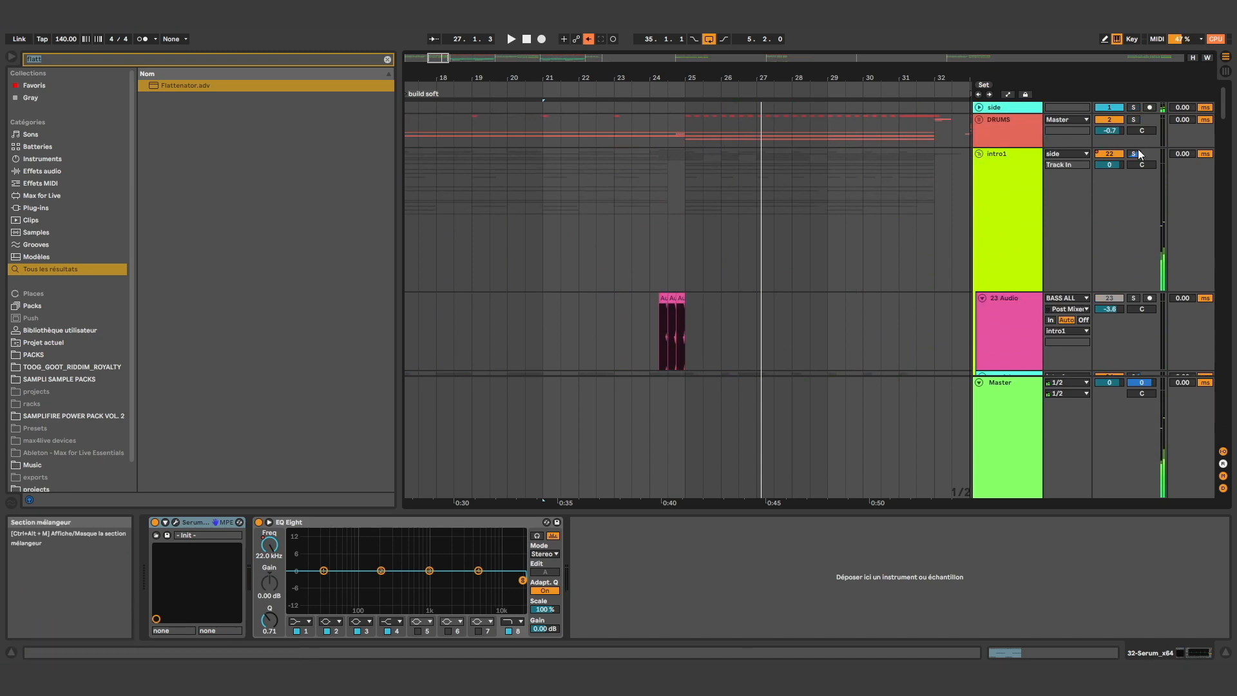
Look over the intro1 group's build soft tracks and show the device chain of Serum track 26
{"action": "scroll", "coordinate": [676, 199], "scroll_direction": "down", "scroll_amount": 10}
{"action": "scroll", "coordinate": [697, 254], "scroll_direction": "up", "scroll_amount": 10}
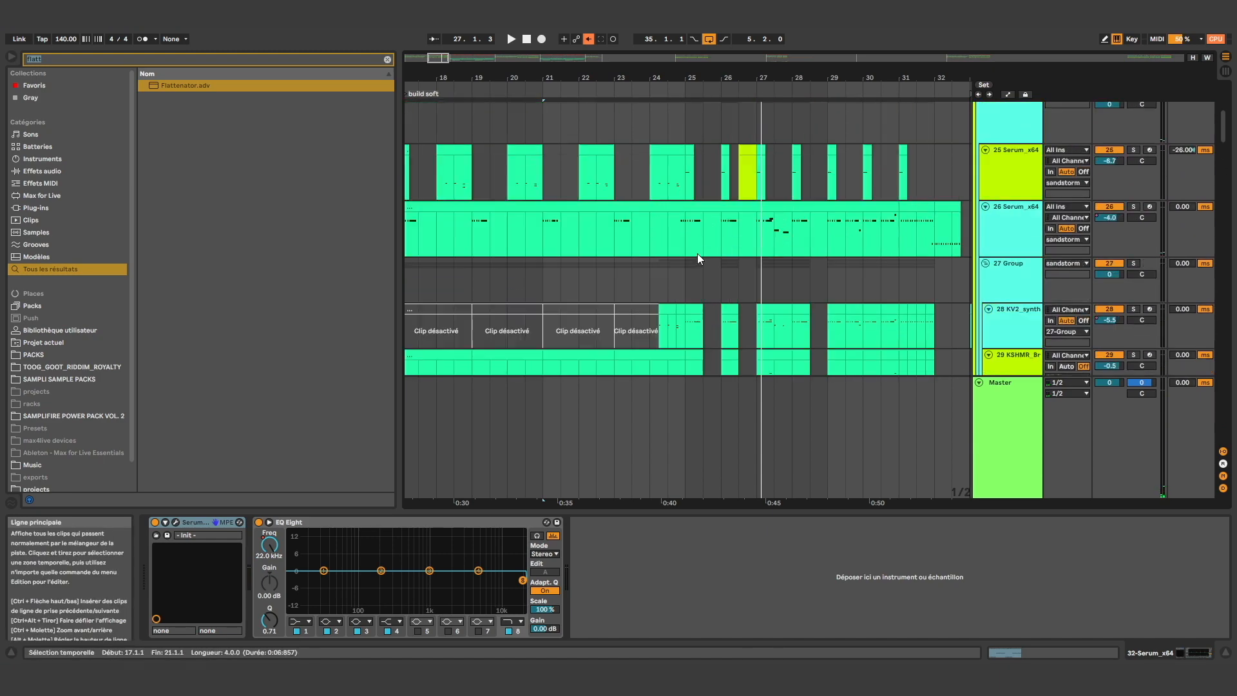
{"action": "left_click", "coordinate": [685, 236]}
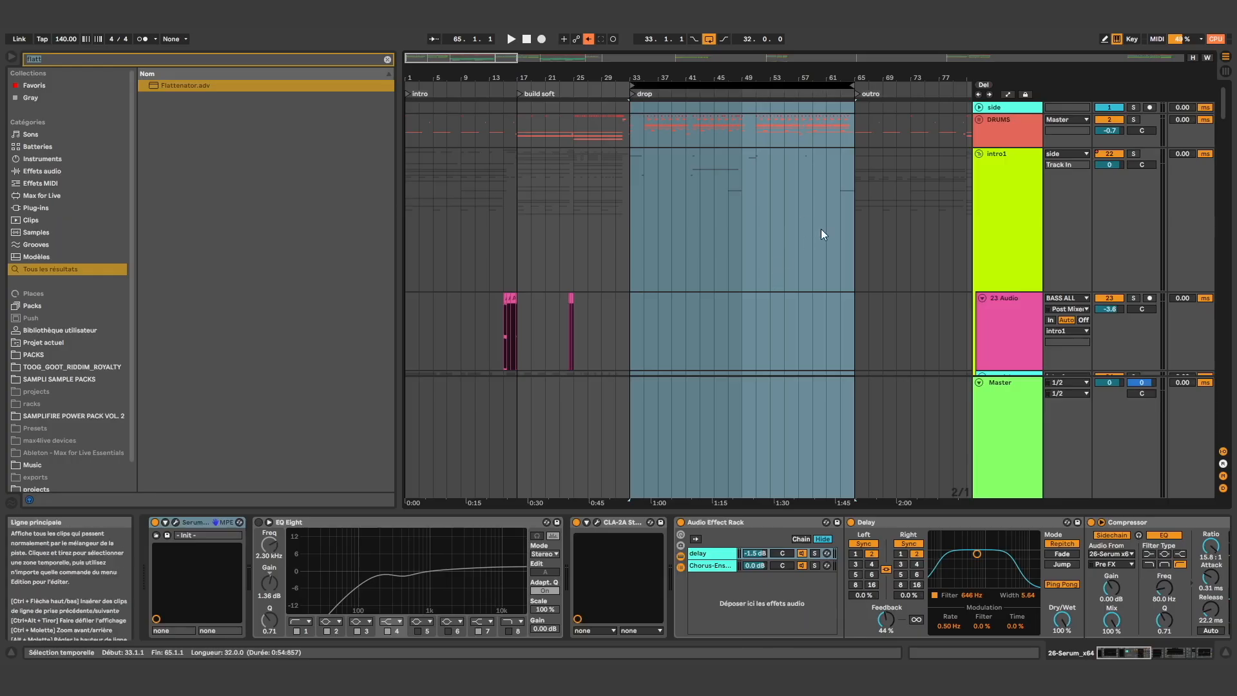
Show the intro1 group's effects, collapse that group and look over the tracks inside the DRUMS group
{"action": "left_click", "coordinate": [1007, 164]}
{"action": "left_click", "coordinate": [978, 156]}
{"action": "left_click", "coordinate": [981, 156]}
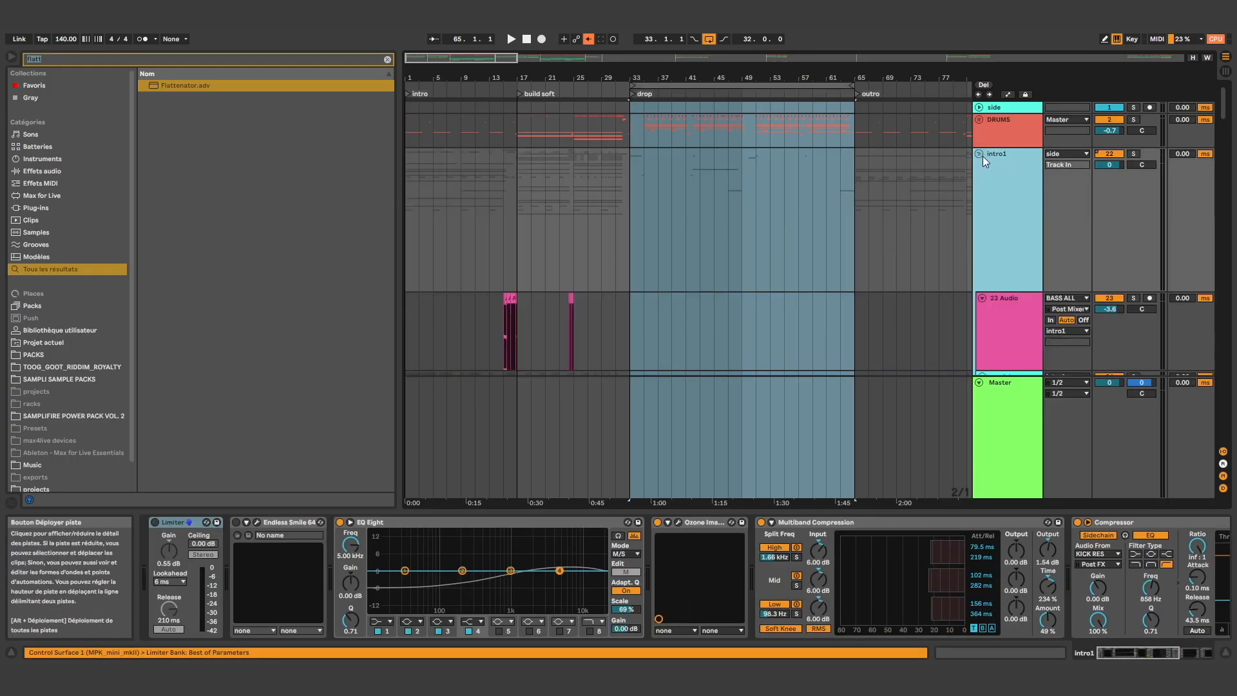
{"action": "scroll", "coordinate": [992, 313], "scroll_direction": "down", "scroll_amount": 6}
{"action": "scroll", "coordinate": [984, 292], "scroll_direction": "up", "scroll_amount": 7}
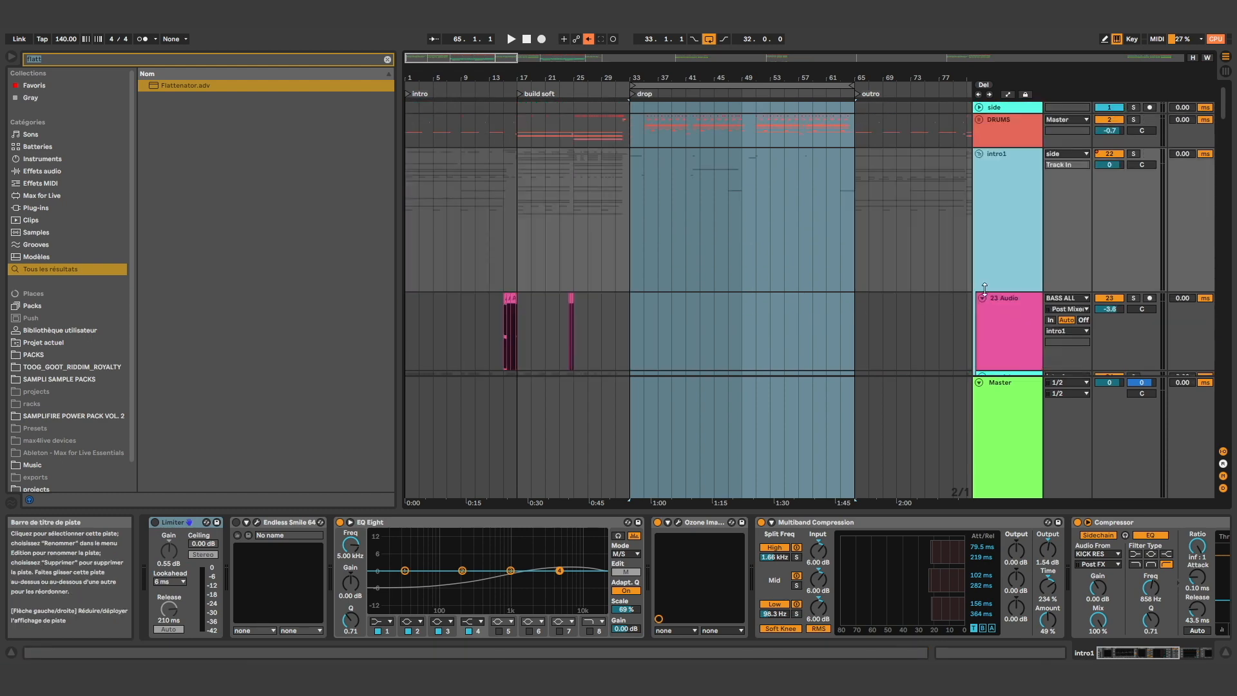
{"action": "left_click", "coordinate": [979, 154]}
{"action": "left_click", "coordinate": [979, 120]}
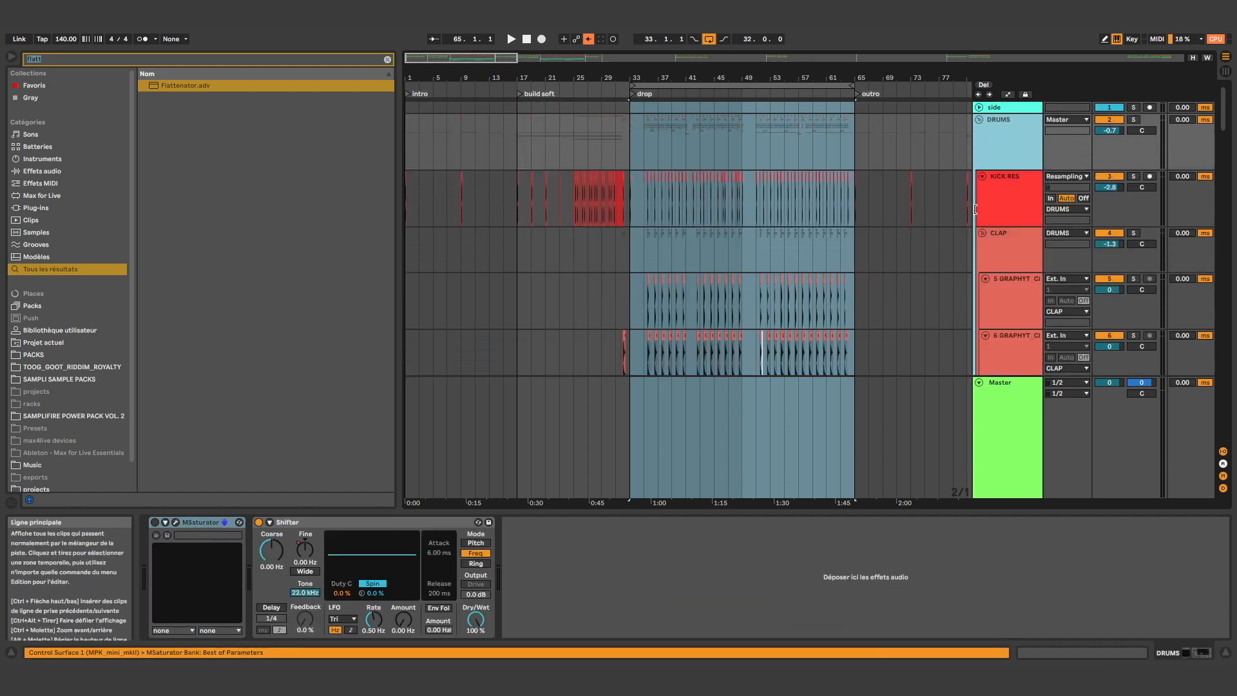
{"action": "left_click", "coordinate": [980, 120]}
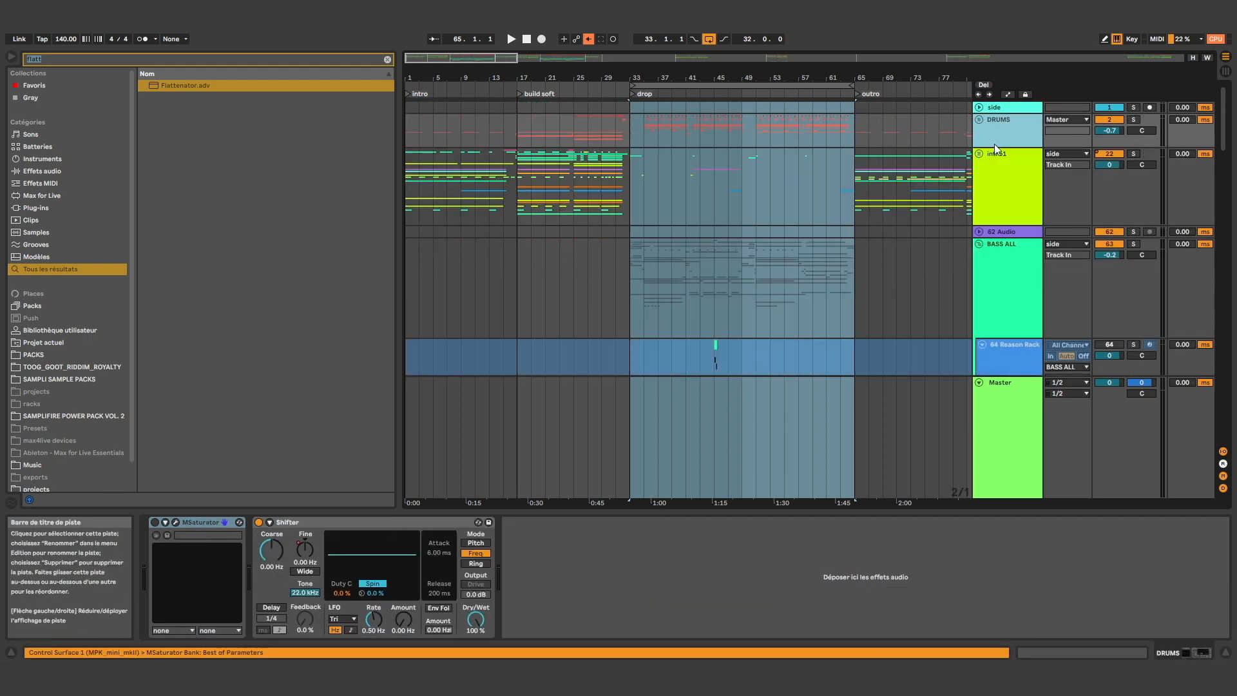
Find the STOMP group inside BASS ALL and expand the collapsed EQ Eight in its effect chain
{"action": "left_click", "coordinate": [1018, 294]}
{"action": "scroll", "coordinate": [964, 288], "scroll_direction": "down", "scroll_amount": 3}
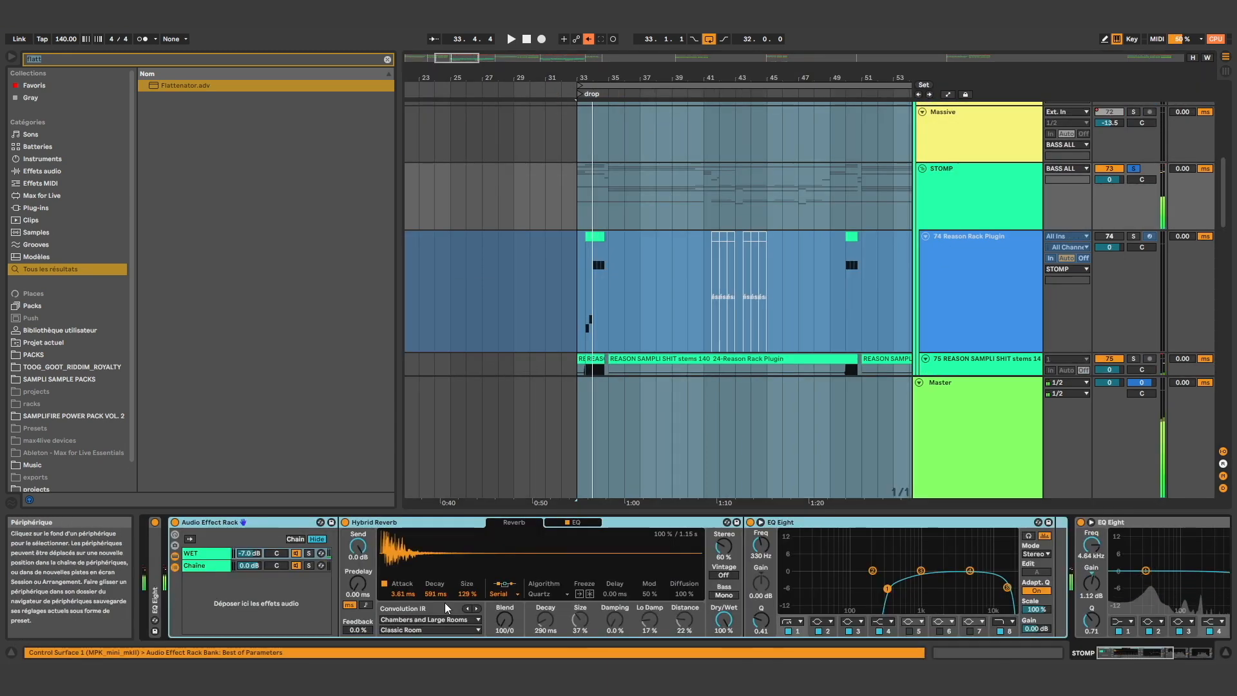
{"action": "double_click", "coordinate": [153, 581]}
{"action": "left_click", "coordinate": [959, 212]}
{"action": "left_click", "coordinate": [967, 270]}
{"action": "left_click", "coordinate": [974, 359]}
{"action": "left_click", "coordinate": [946, 277]}
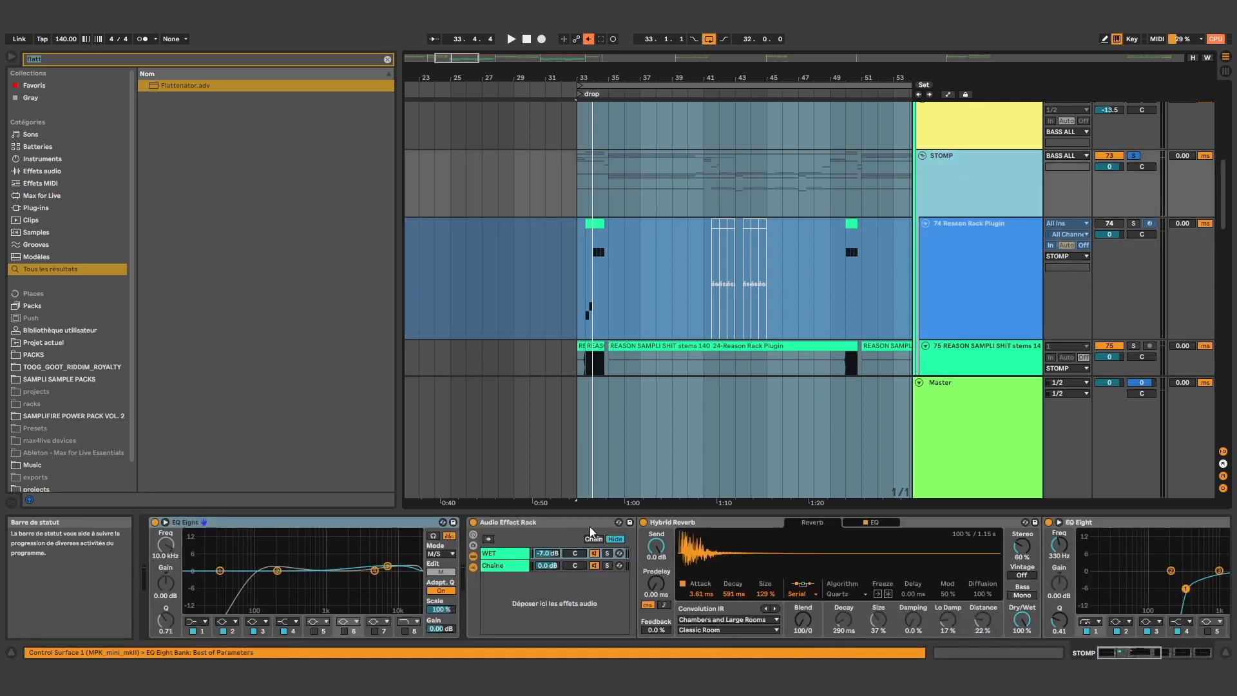
Examine the devices on the WET and Chaîne chains of the STOMP group's Audio Effect Rack
{"action": "left_click", "coordinate": [643, 520]}
{"action": "left_click", "coordinate": [477, 552]}
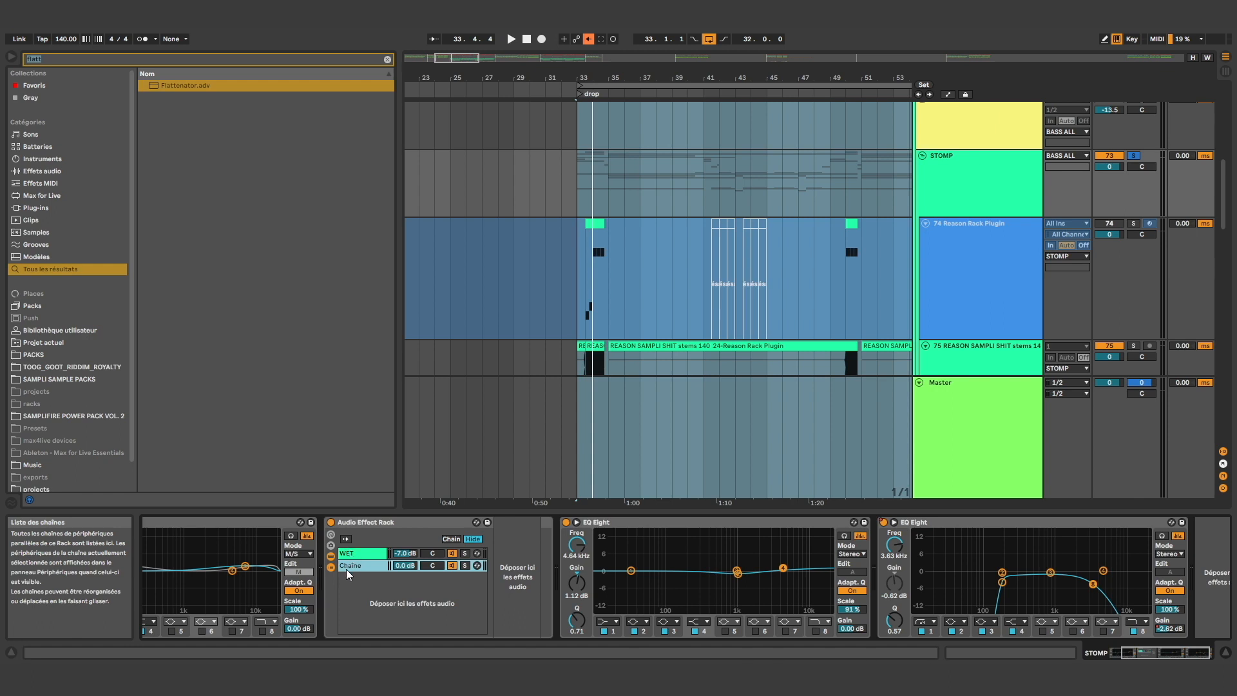
{"action": "left_click", "coordinate": [358, 565]}
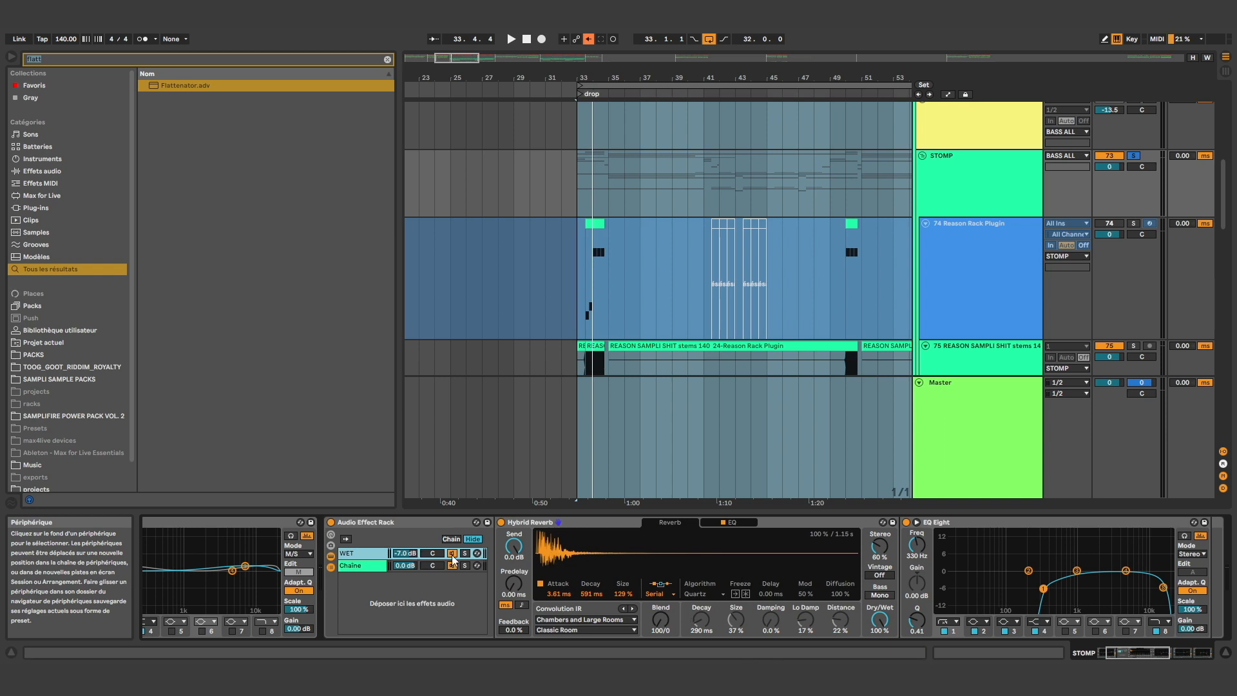
Play the STOMP group from bar 33.3 with the rack's WET reverb chain soloed, then unsolo that chain
{"action": "left_click", "coordinate": [587, 203]}
{"action": "left_click", "coordinate": [586, 269]}
{"action": "scroll", "coordinate": [586, 253], "scroll_direction": "up", "scroll_amount": 3}
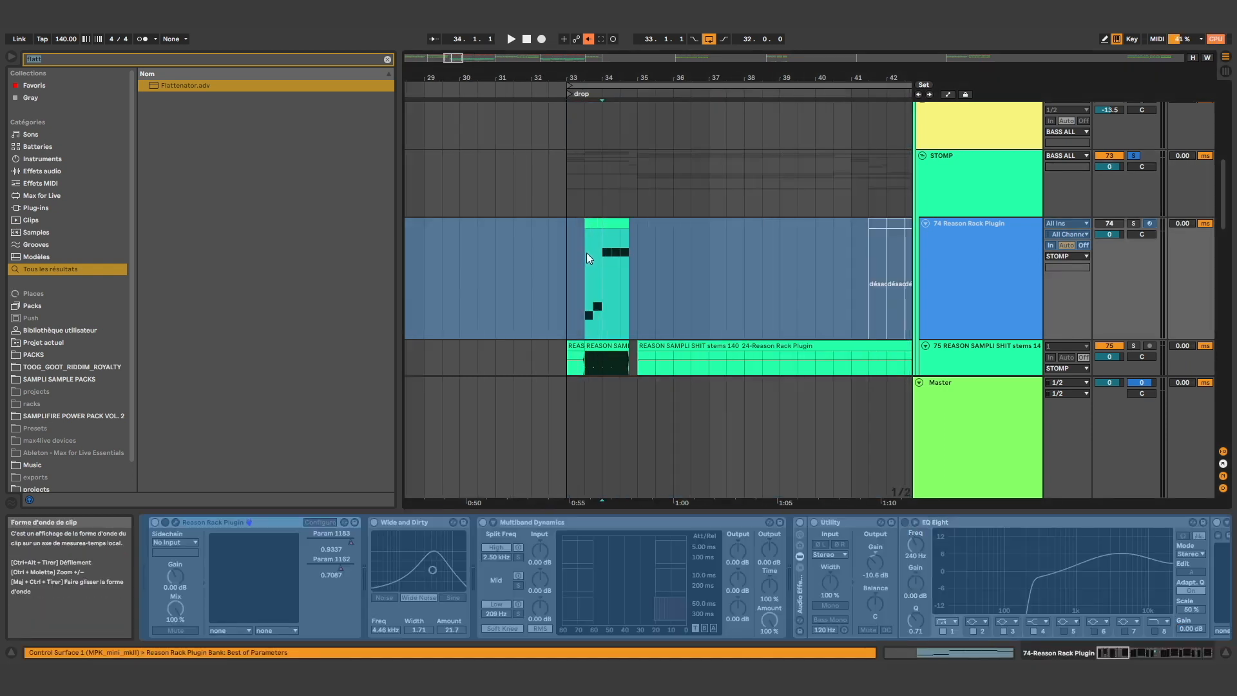
{"action": "key", "text": "Up"}
{"action": "key", "text": "space"}
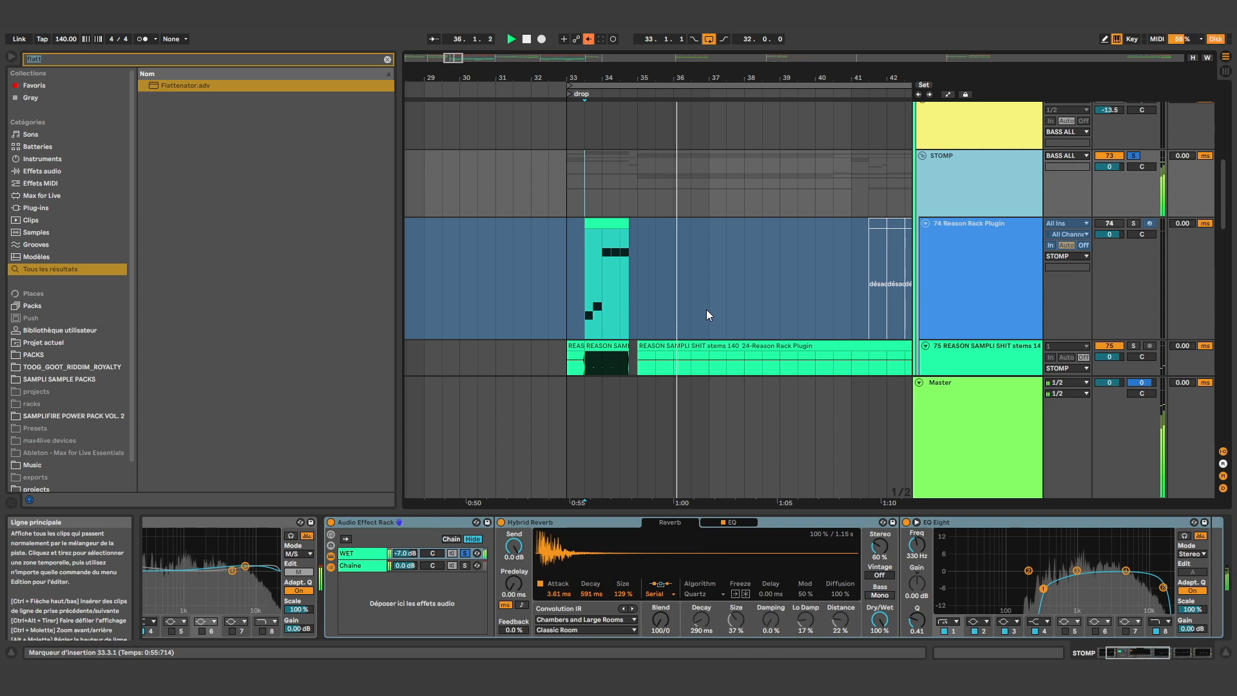
{"action": "key", "text": "space"}
{"action": "left_click", "coordinate": [463, 552]}
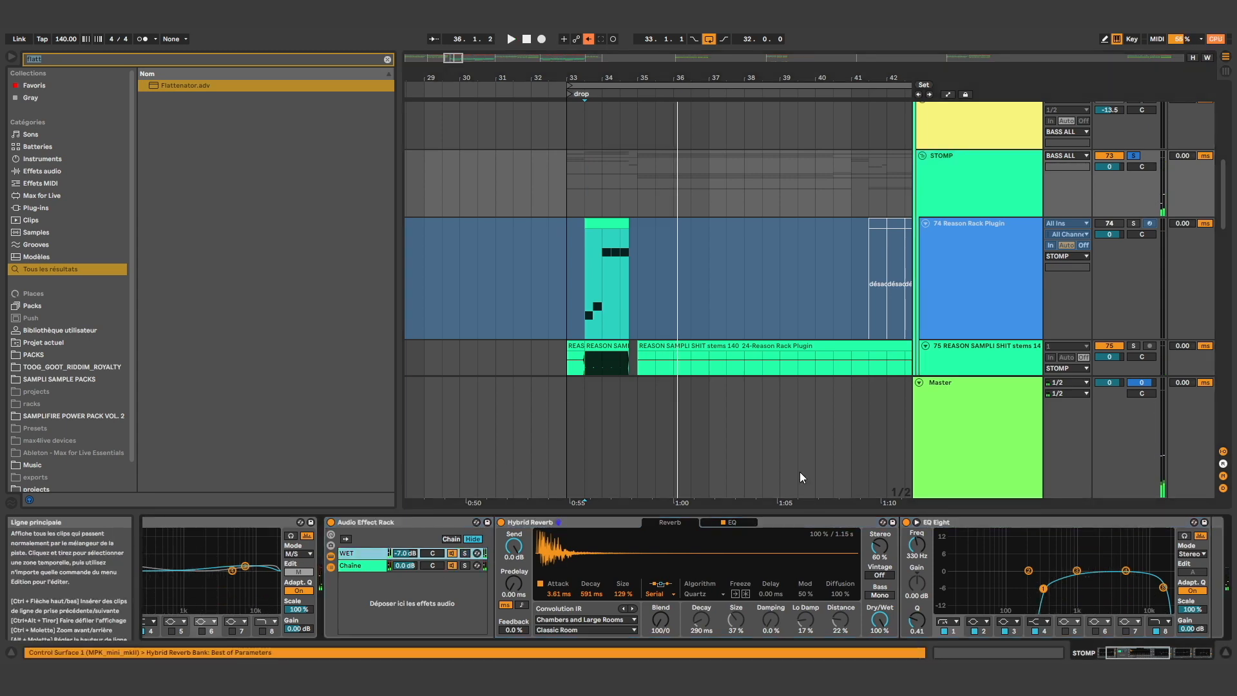
Show the BASS ALL group's effects and expand its Ozone 9 Imager, CamelCrusher, Utility and first FabFilter Pro-Q 3
{"action": "scroll", "coordinate": [535, 269], "scroll_direction": "down", "scroll_amount": 1}
{"action": "scroll", "coordinate": [535, 269], "scroll_direction": "down", "scroll_amount": 3}
{"action": "left_click", "coordinate": [955, 161]}
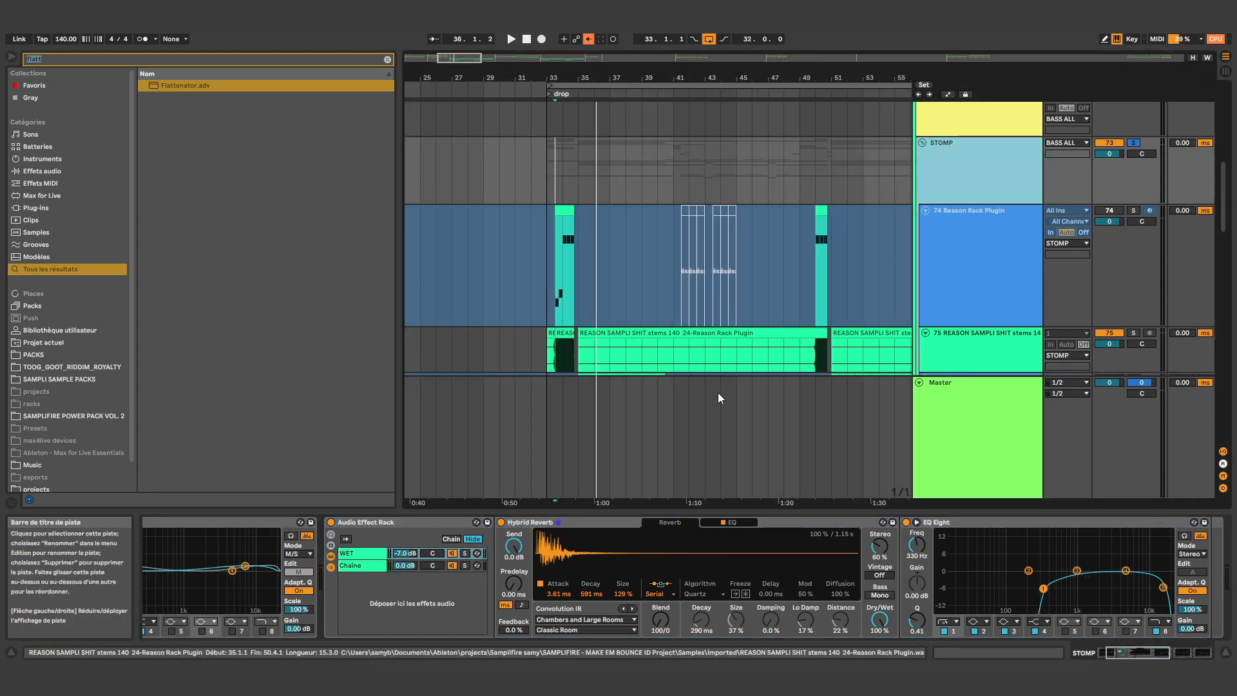
{"action": "scroll", "coordinate": [736, 357], "scroll_direction": "up", "scroll_amount": 6}
{"action": "scroll", "coordinate": [812, 281], "scroll_direction": "down", "scroll_amount": 3}
{"action": "left_click", "coordinate": [958, 137]}
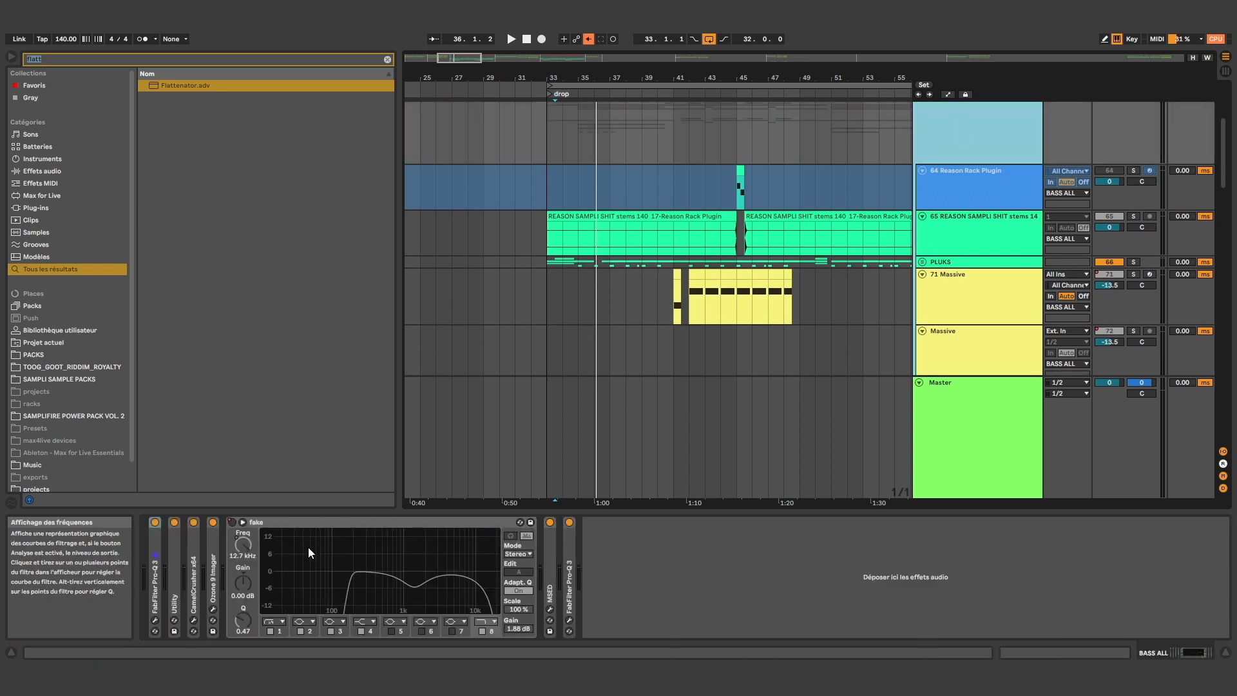
{"action": "double_click", "coordinate": [214, 583]}
{"action": "double_click", "coordinate": [196, 580]}
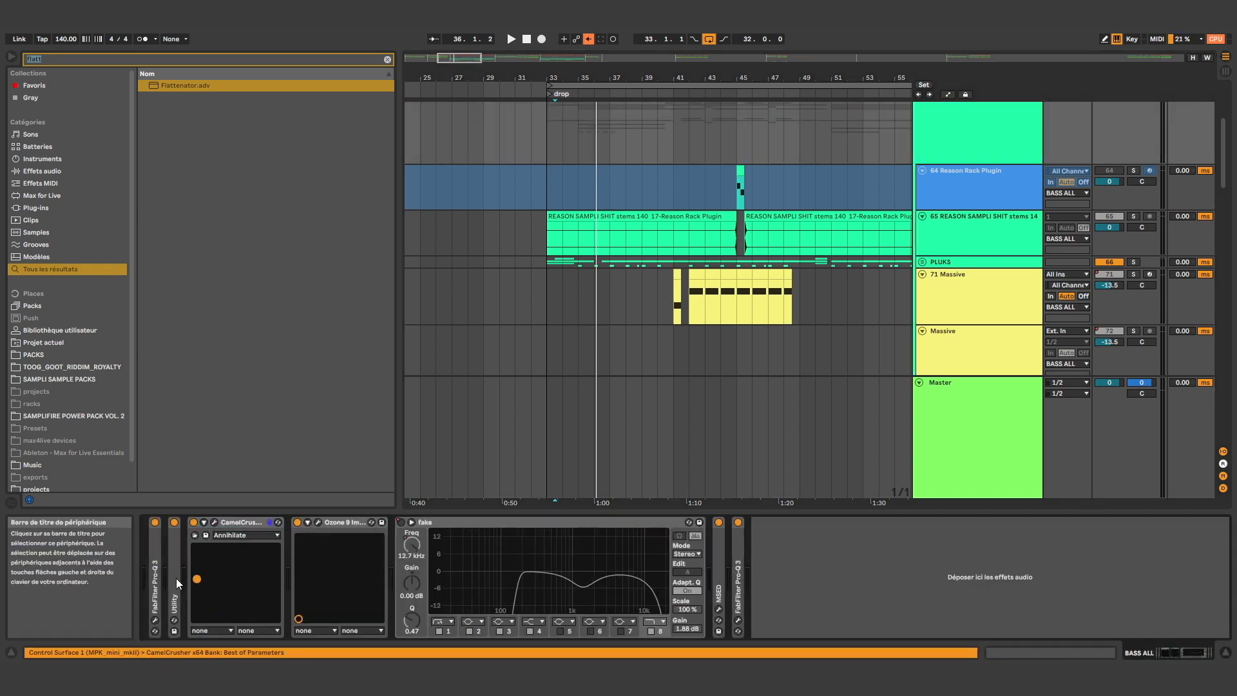
{"action": "double_click", "coordinate": [175, 580]}
{"action": "double_click", "coordinate": [153, 577]}
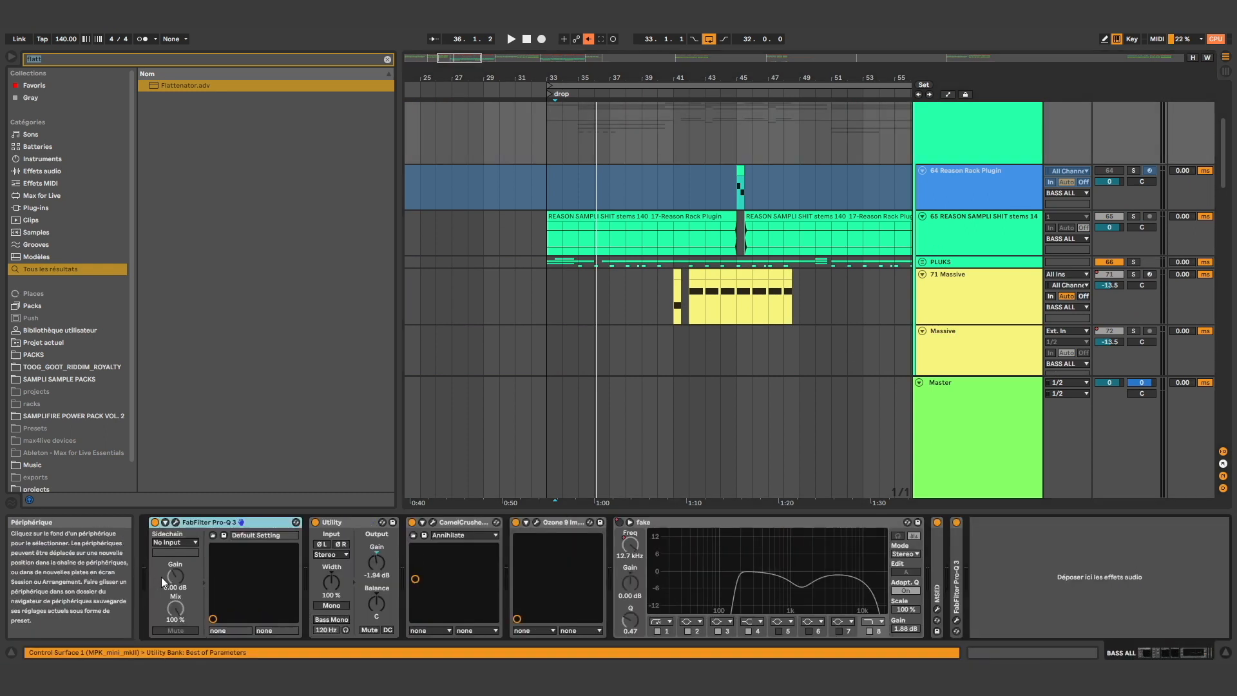
Check the equalizer curve of the first FabFilter Pro-Q 3 on BASS ALL and close its window
{"action": "left_click", "coordinate": [179, 525]}
{"action": "left_click", "coordinate": [180, 525]}
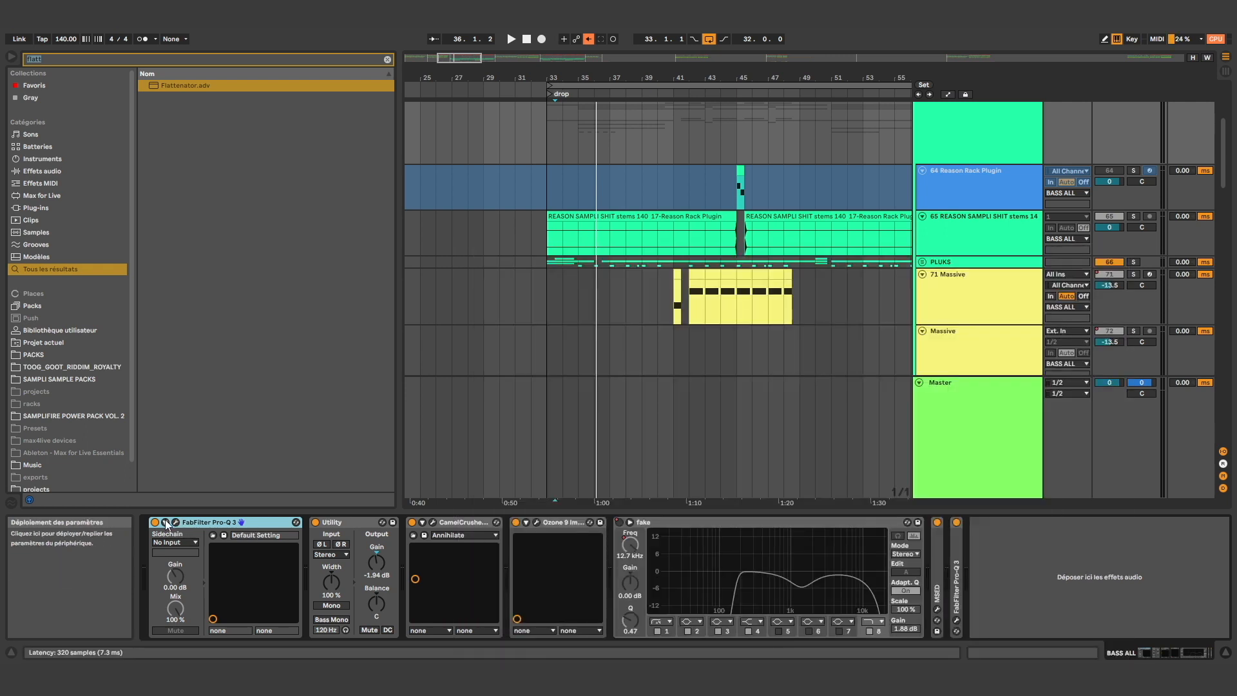
{"action": "left_click", "coordinate": [166, 524]}
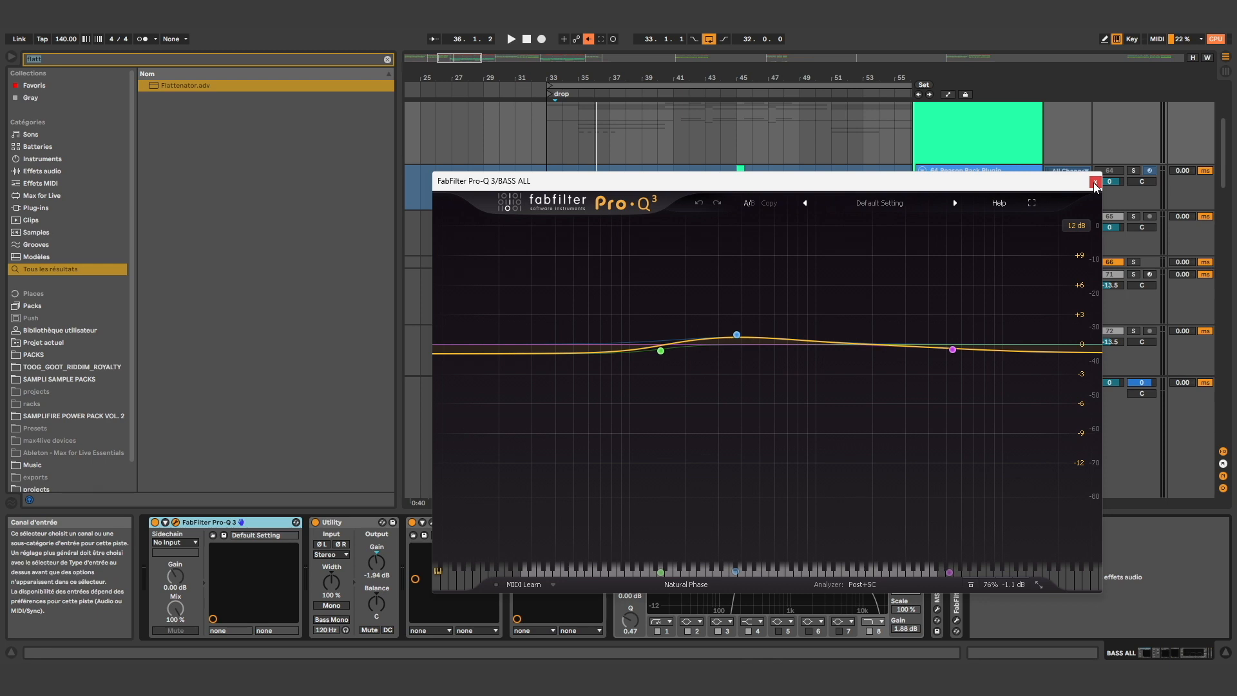
{"action": "left_click", "coordinate": [1095, 183]}
Check the settings of CamelCrusher and Ozone 9 Imager on BASS ALL, closing each plug-in window
{"action": "left_click", "coordinate": [433, 522]}
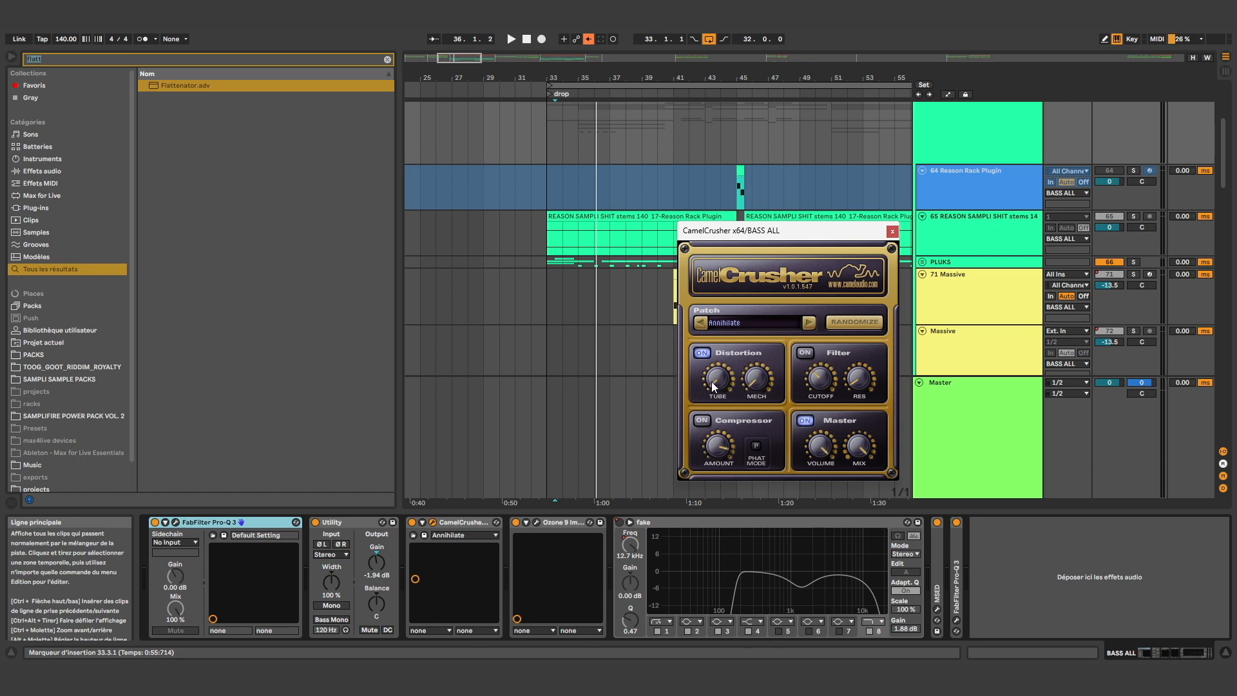
{"action": "left_click", "coordinate": [893, 231]}
{"action": "left_click", "coordinate": [538, 523]}
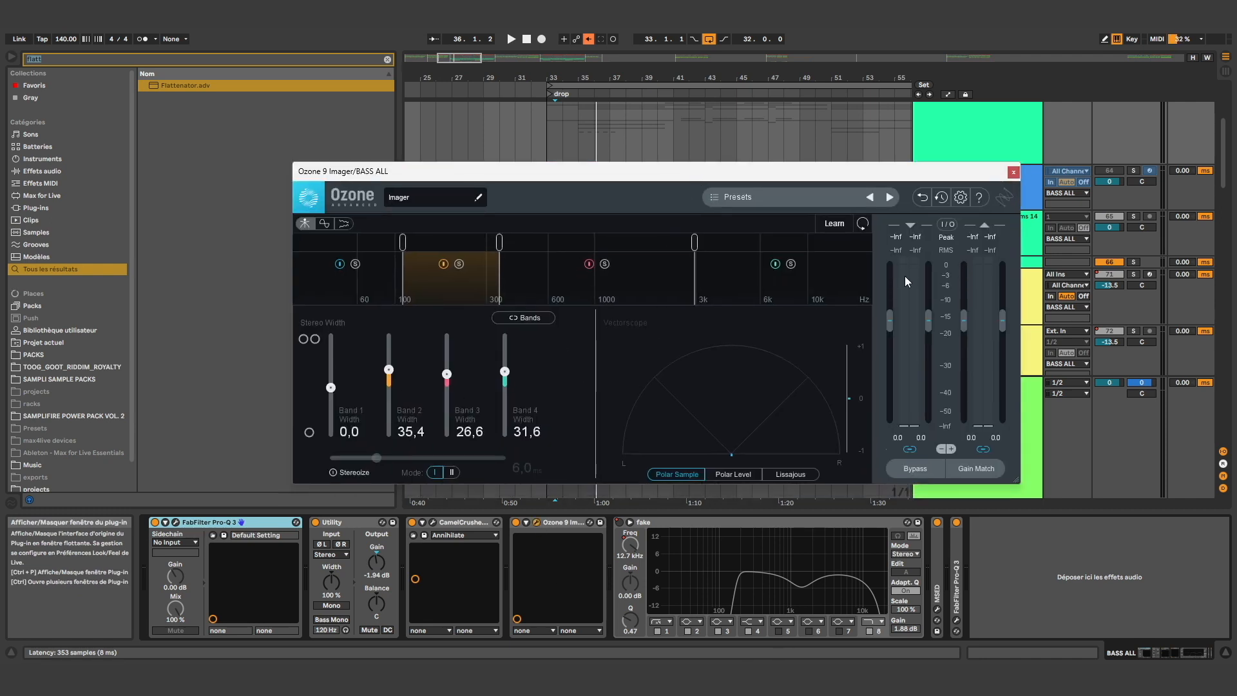
{"action": "left_click", "coordinate": [1013, 173]}
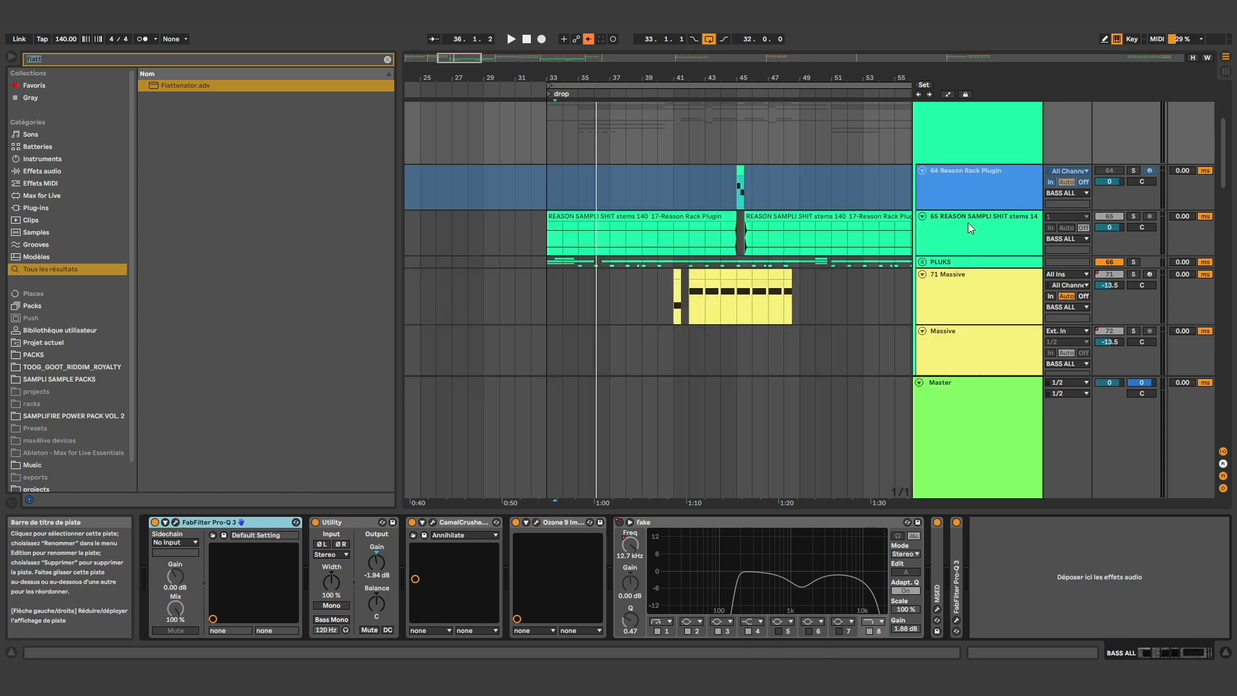
Show the Master track's "better master reason shit id" rack and open its MBassador plug-in
{"action": "scroll", "coordinate": [980, 238], "scroll_direction": "up", "scroll_amount": 5}
{"action": "left_click", "coordinate": [983, 489]}
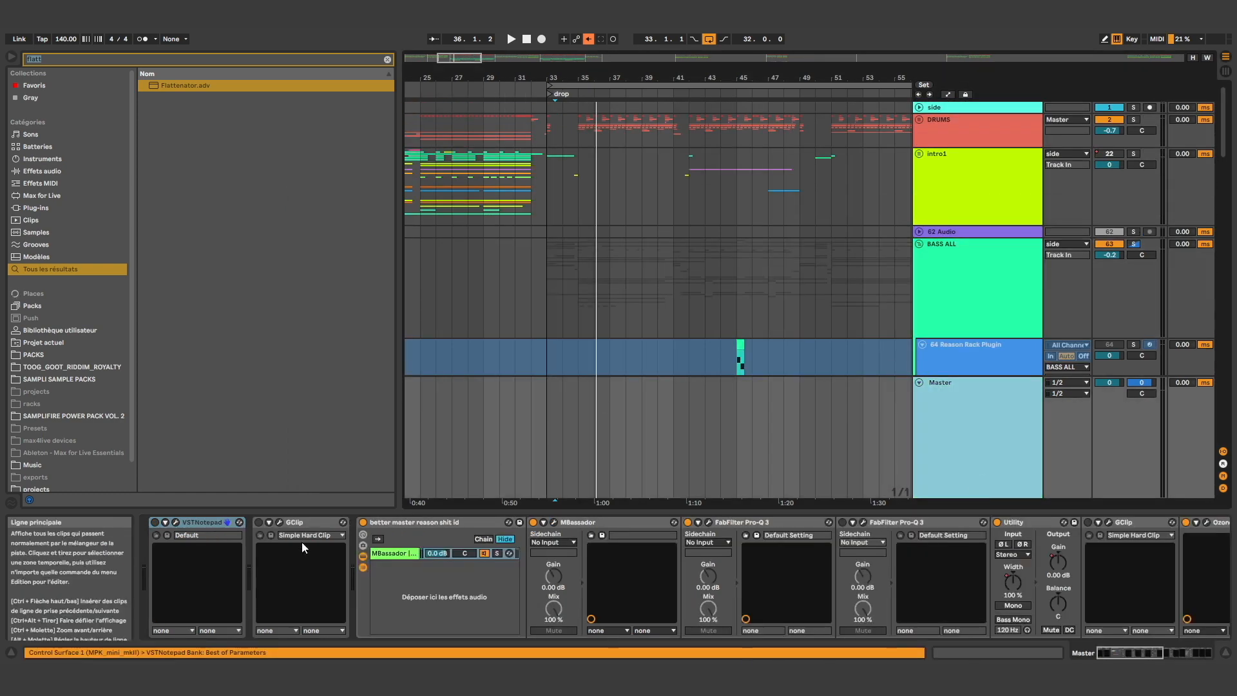
{"action": "double_click", "coordinate": [200, 520]}
{"action": "double_click", "coordinate": [208, 526]}
{"action": "left_click", "coordinate": [248, 528]}
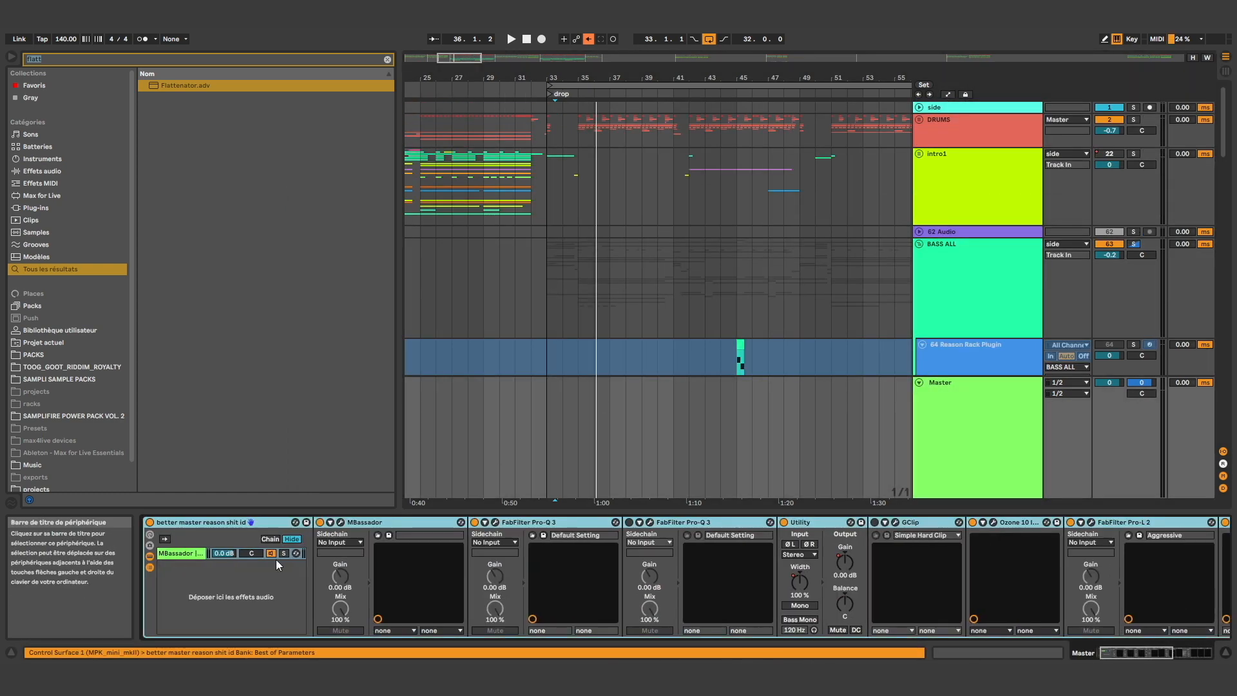
{"action": "left_click", "coordinate": [1065, 285]}
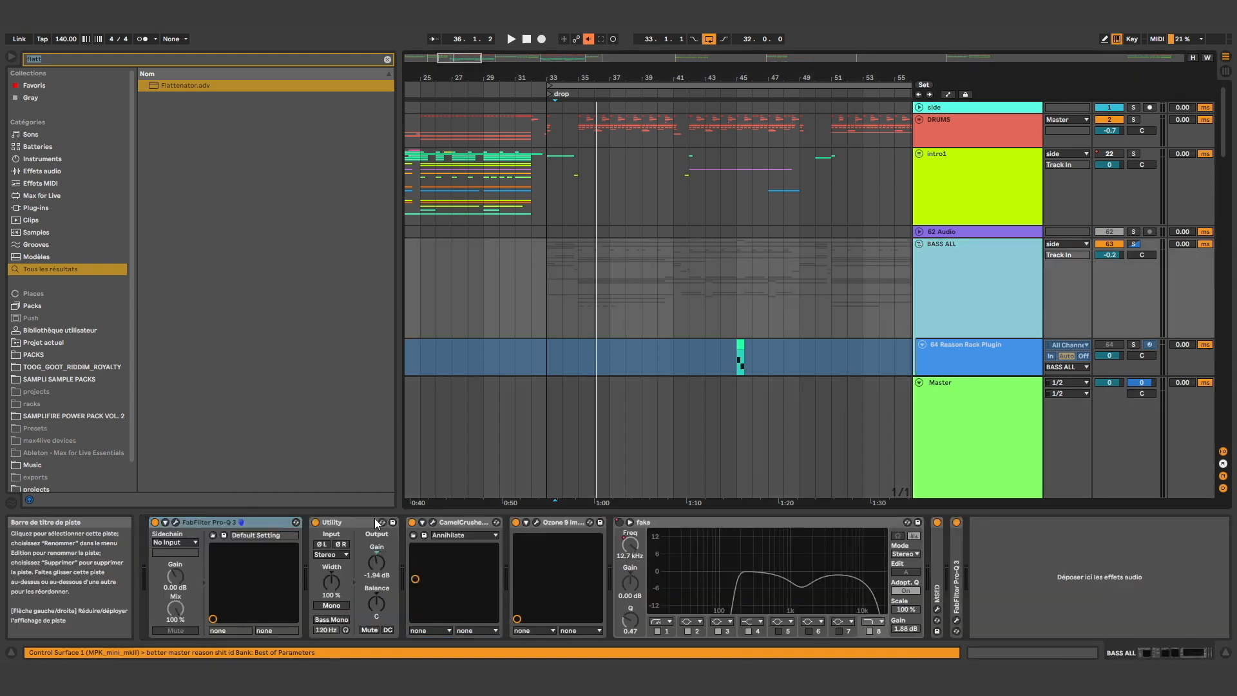
{"action": "left_click", "coordinate": [949, 466]}
{"action": "left_click", "coordinate": [341, 523]}
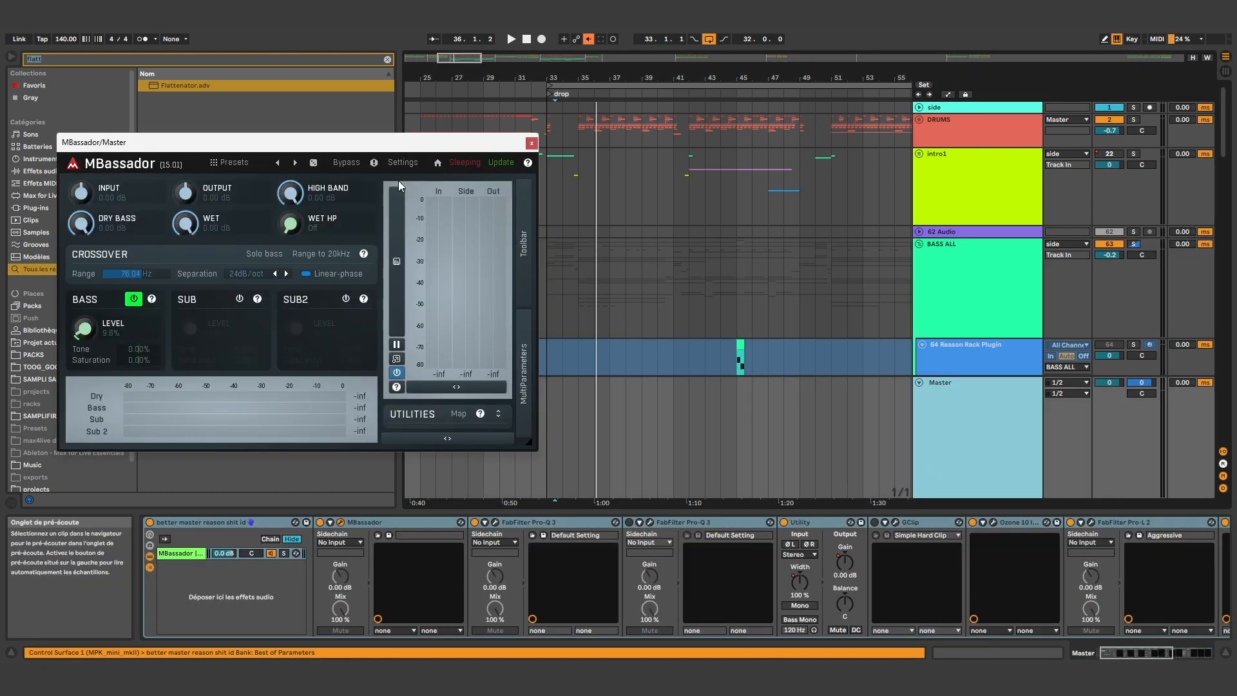
Play the drop with BASS ALL unsoloed and MBassador's bass soloed, select bars 35 to 41 and return to the Master's devices
{"action": "left_click_drag", "start_coordinate": [394, 146], "coordinate": [430, 148]}
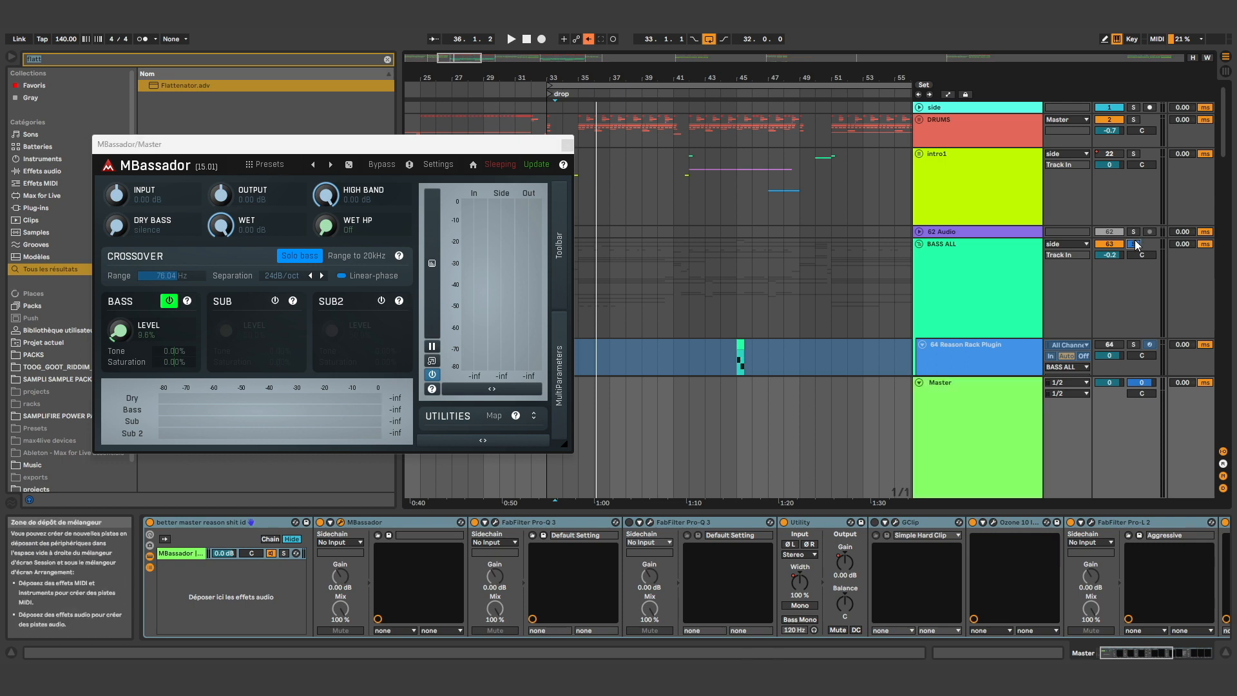
{"action": "key", "text": "space"}
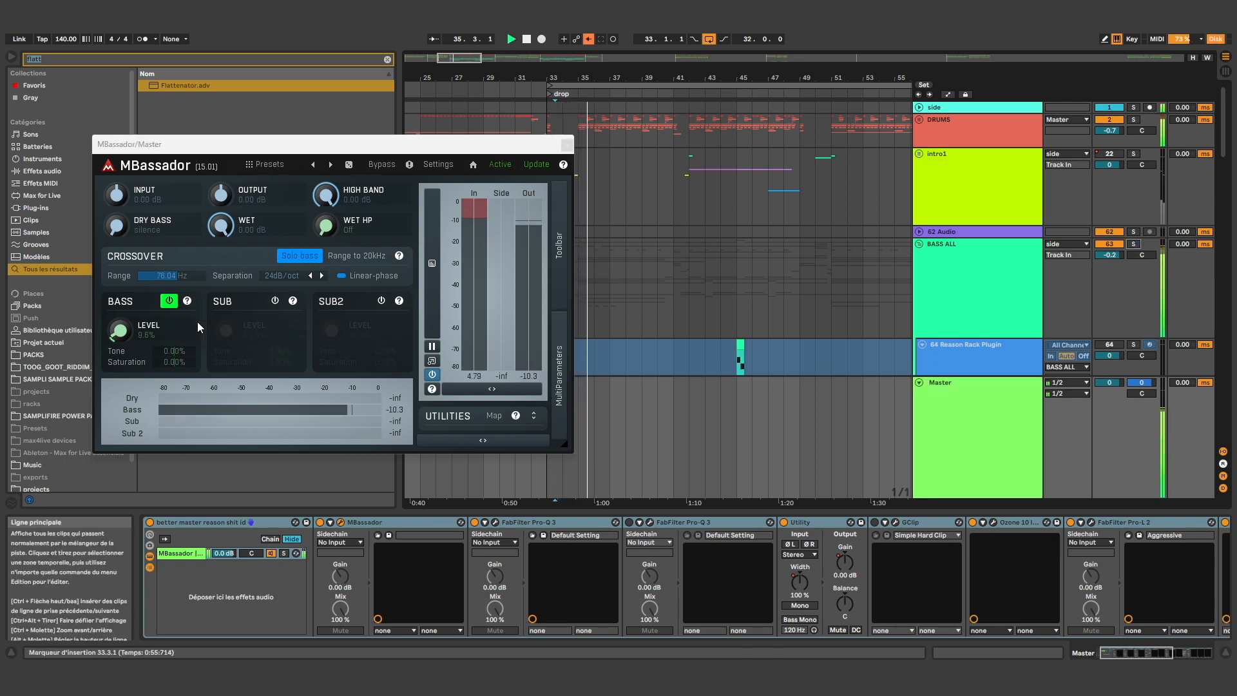
{"action": "left_click_drag", "start_coordinate": [529, 145], "coordinate": [478, 133]}
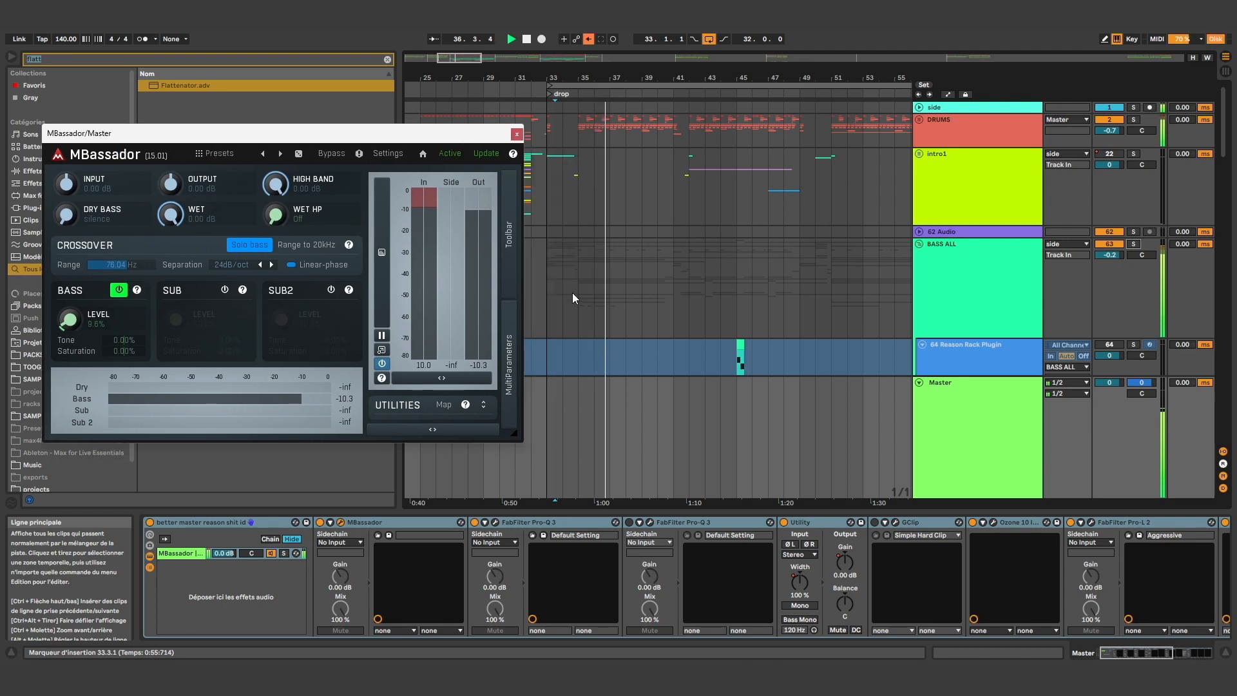
{"action": "left_click_drag", "start_coordinate": [573, 289], "coordinate": [677, 293]}
{"action": "key", "text": "space"}
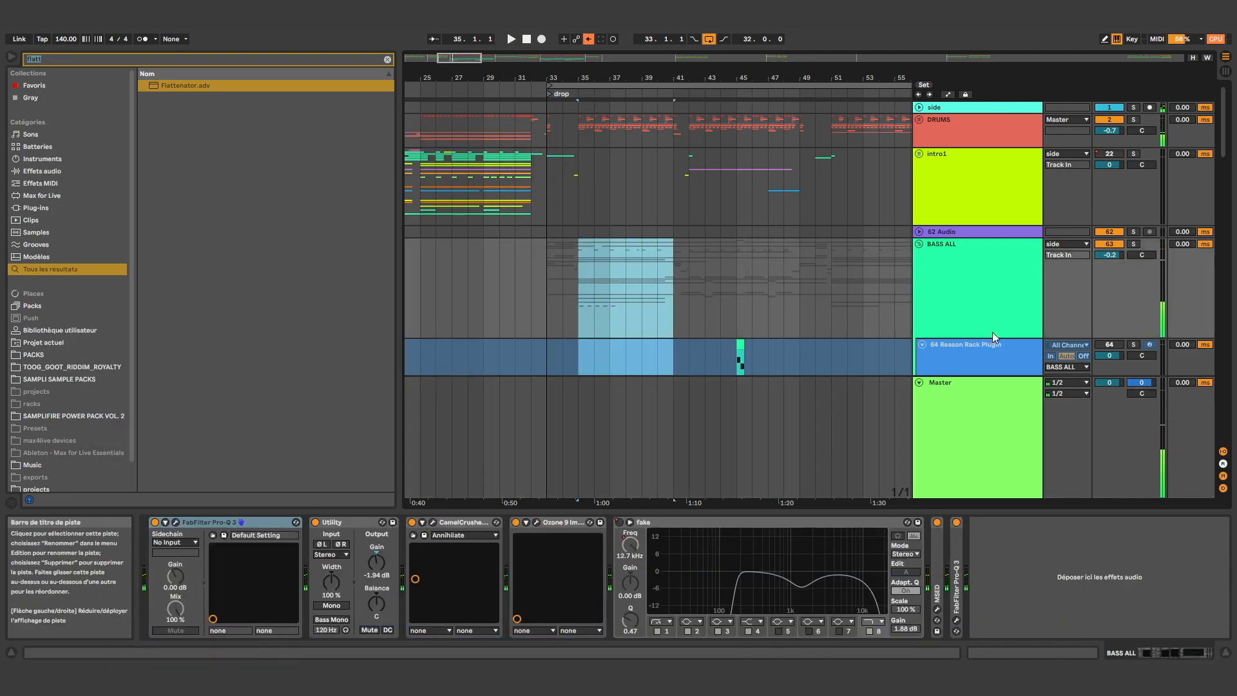
{"action": "left_click", "coordinate": [969, 491]}
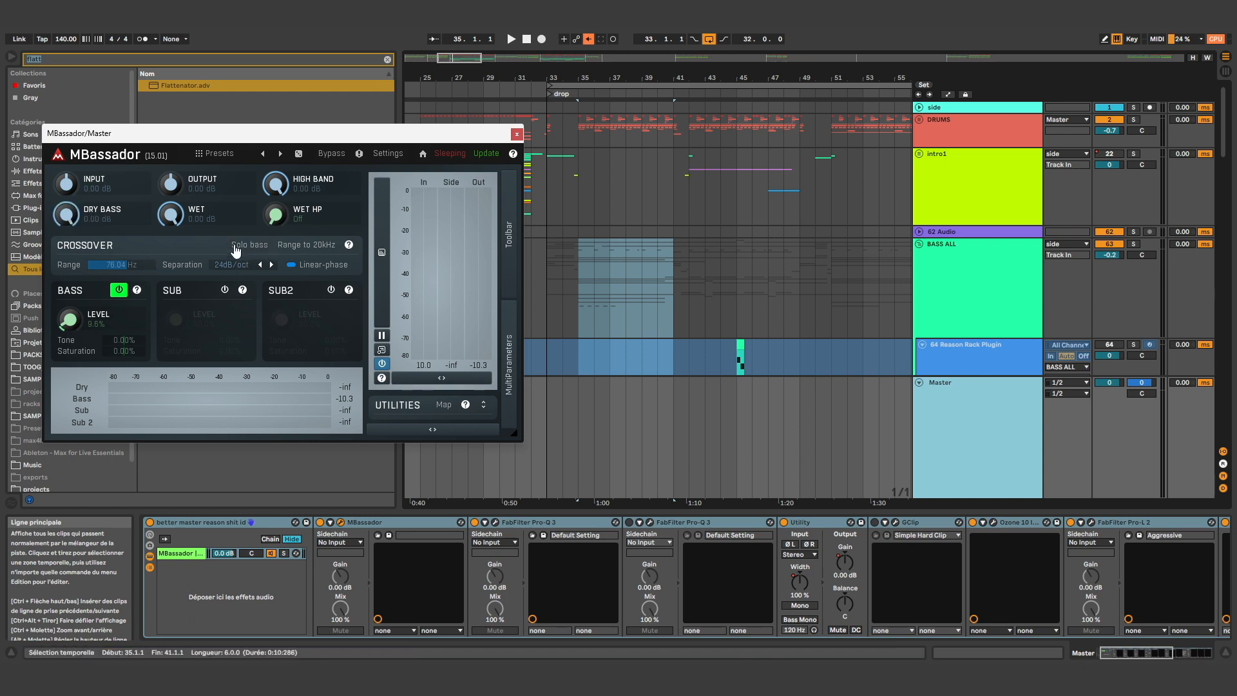
Look through the Master devices that follow the first FabFilter Pro-Q 3 and close the MBassador window
{"action": "left_click", "coordinate": [577, 524]}
{"action": "scroll", "coordinate": [575, 524], "scroll_direction": "down", "scroll_amount": 3}
{"action": "scroll", "coordinate": [576, 523], "scroll_direction": "down", "scroll_amount": 5}
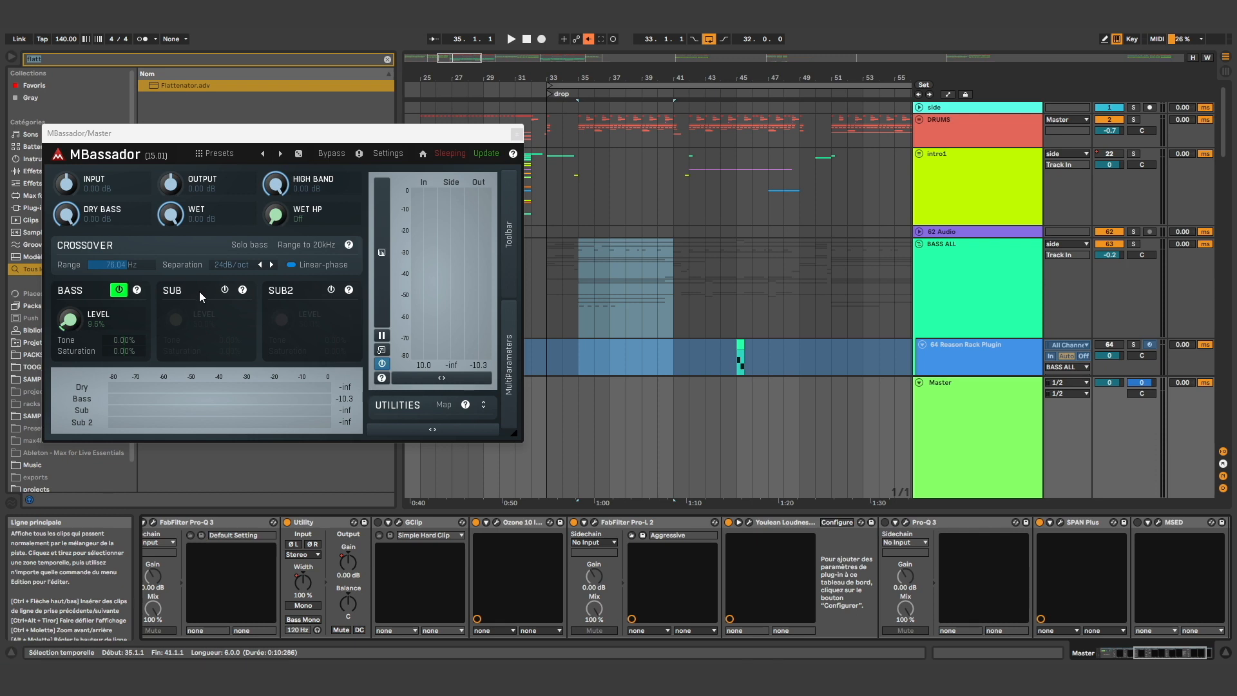
{"action": "left_click", "coordinate": [517, 134]}
Open the Master's Ozone 10 Imager and reposition its window to examine the stereo width settings
{"action": "scroll", "coordinate": [545, 594], "scroll_direction": "left", "scroll_amount": 3}
{"action": "scroll", "coordinate": [599, 543], "scroll_direction": "left", "scroll_amount": 2}
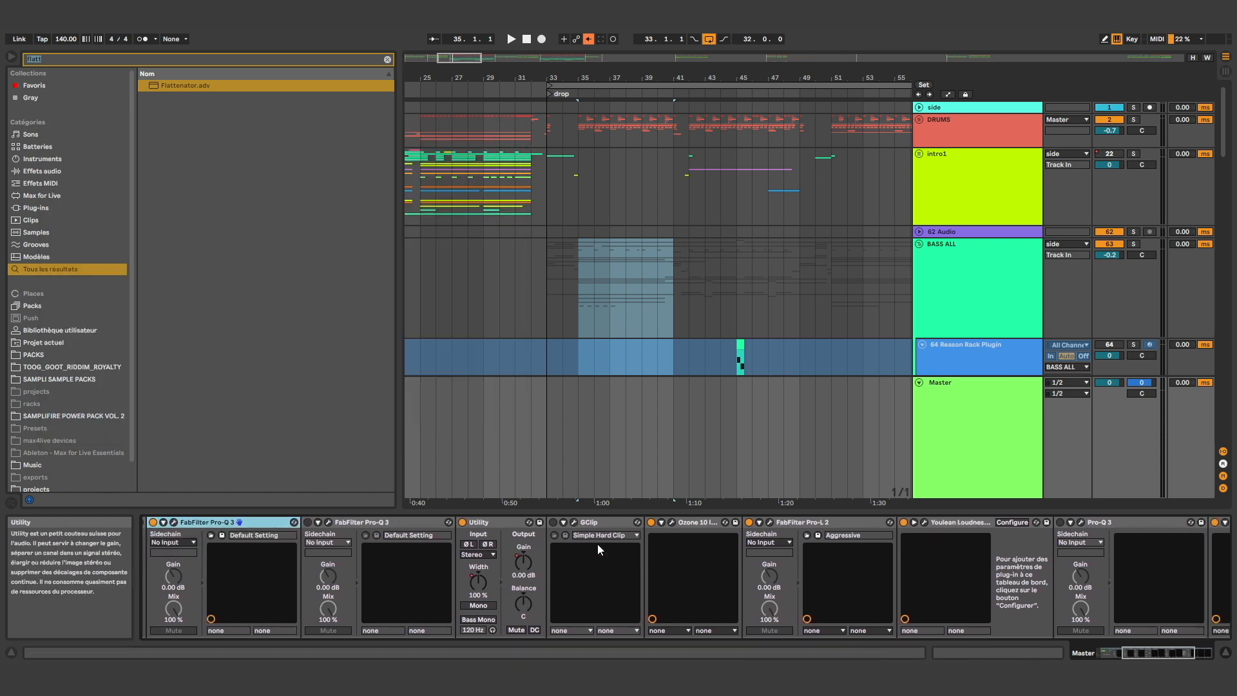
{"action": "left_click", "coordinate": [661, 523]}
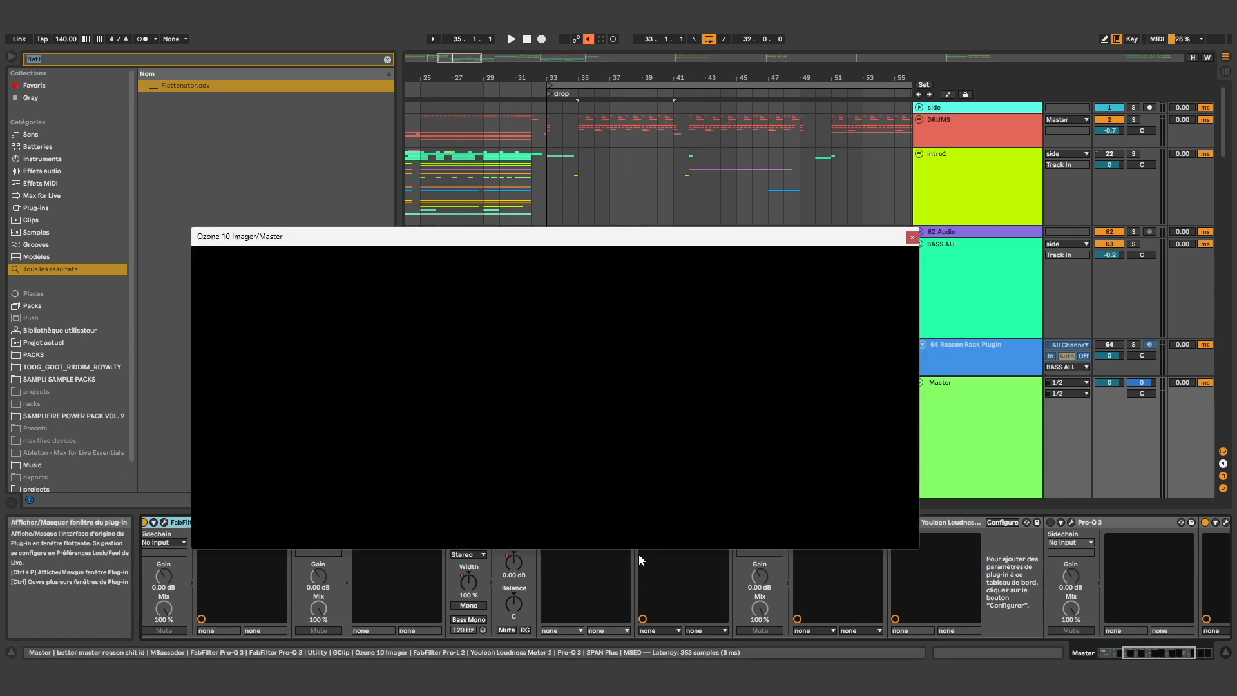
{"action": "left_click_drag", "start_coordinate": [538, 236], "coordinate": [504, 132]}
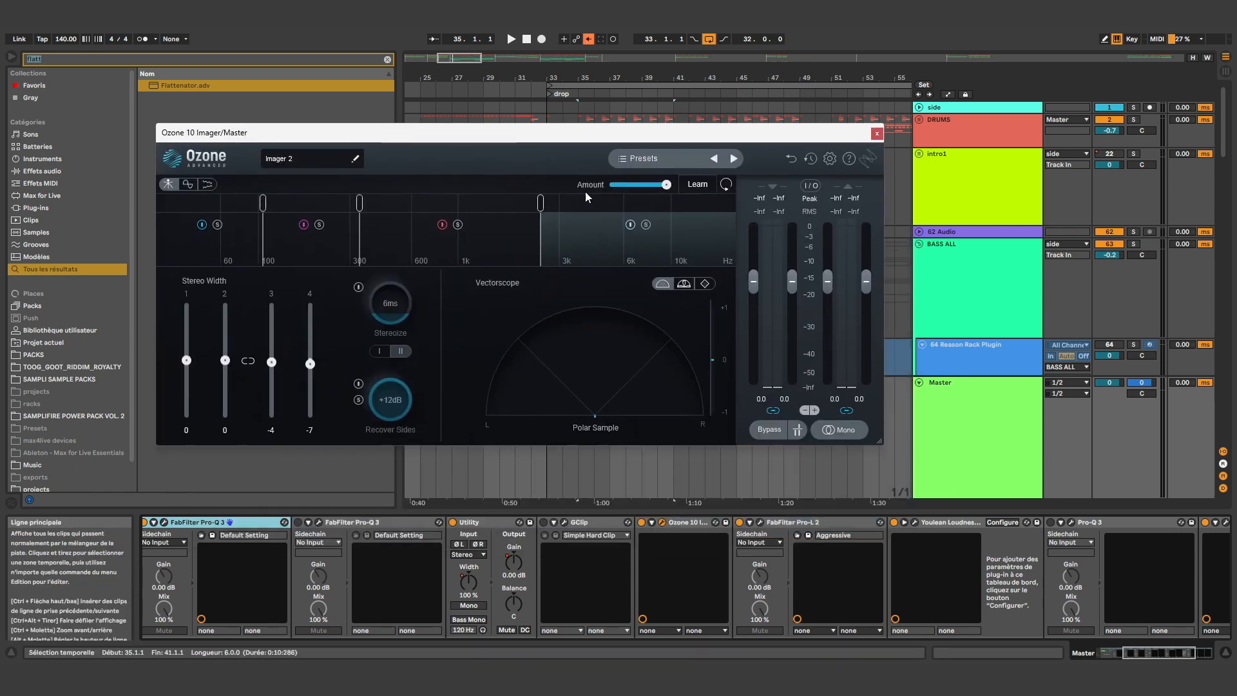
Close the Ozone 10 Imager and open the Master's FabFilter Pro-L 2 to view its Aggressive preset among the Basic presets
{"action": "left_click", "coordinate": [877, 135]}
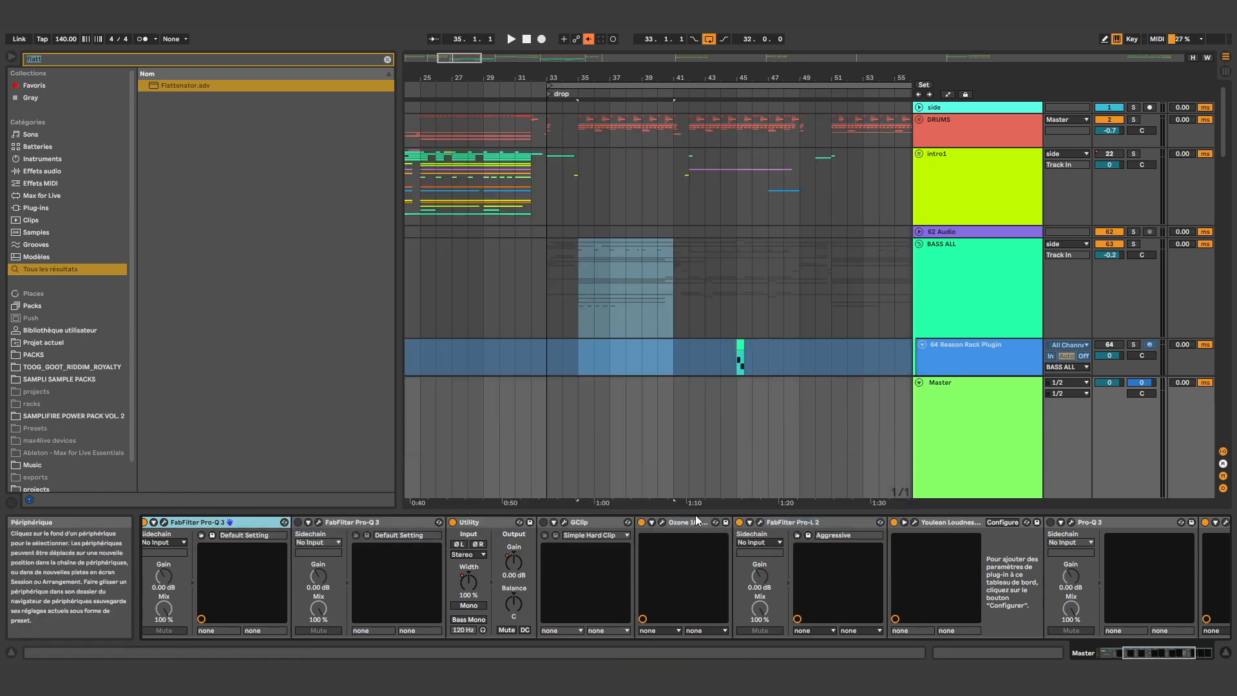
{"action": "left_click", "coordinate": [760, 522]}
{"action": "left_click_drag", "start_coordinate": [520, 138], "coordinate": [501, 34]}
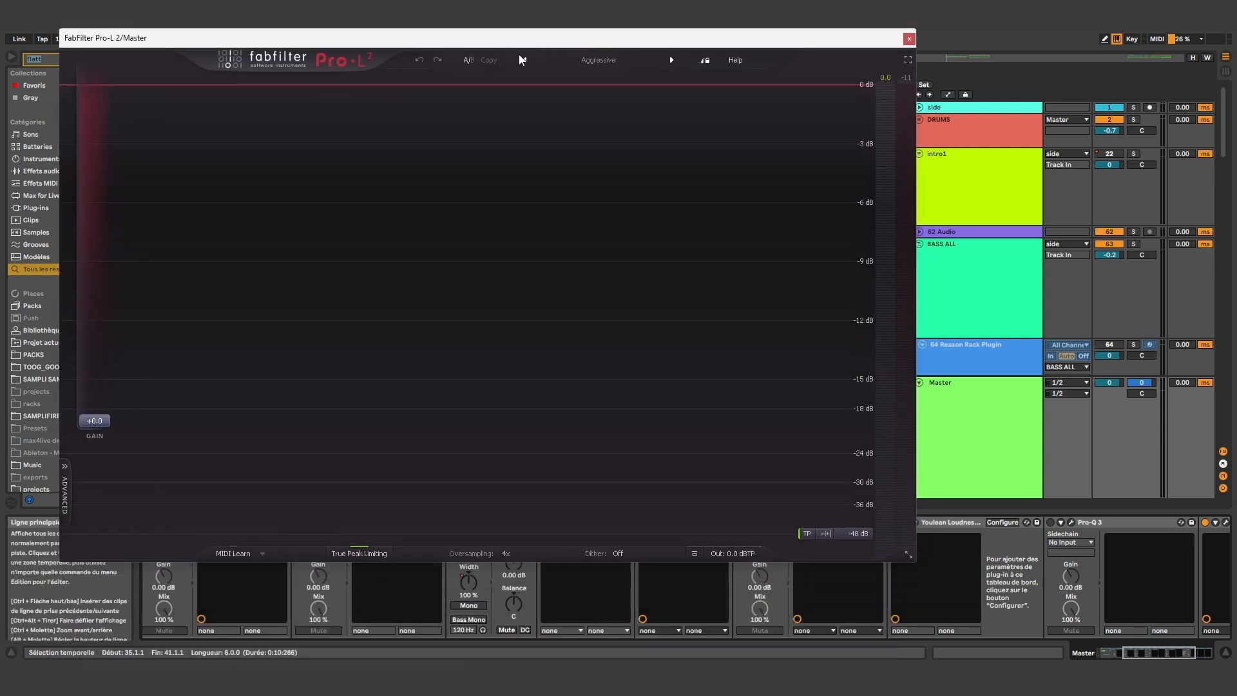
{"action": "left_click", "coordinate": [585, 64]}
{"action": "mouse_move", "coordinate": [591, 75]}
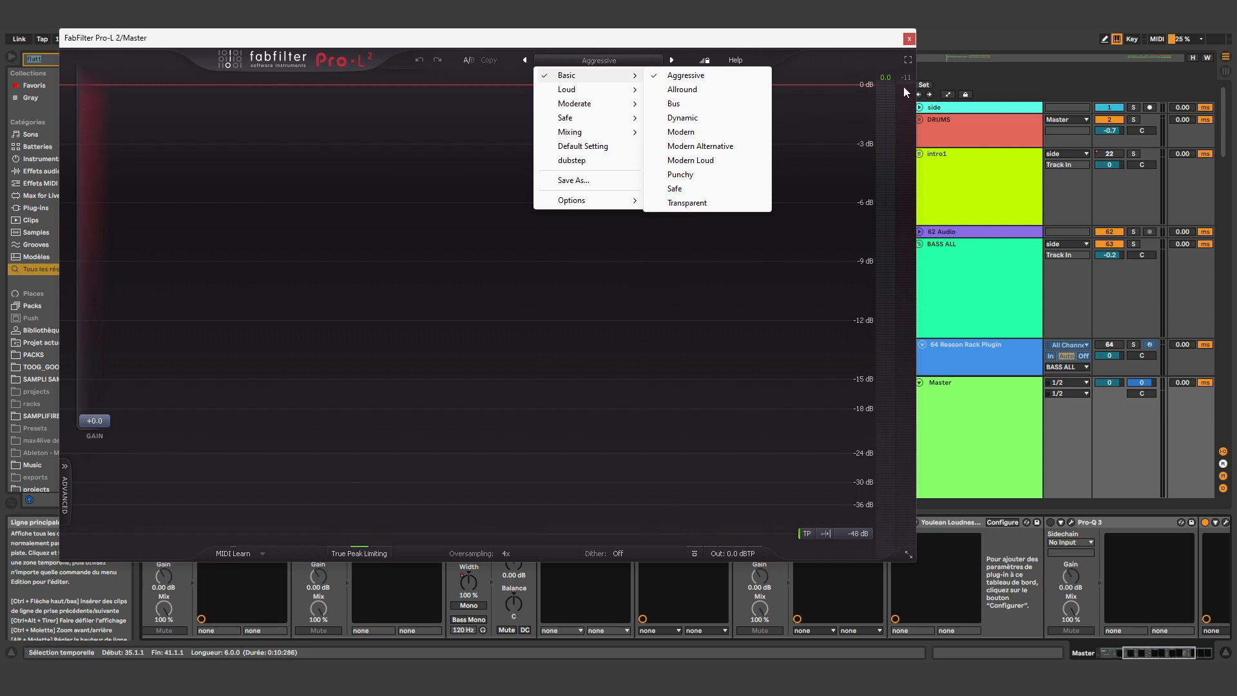
{"action": "left_click", "coordinate": [908, 38]}
Look through the Master devices after Pro-L 2, including Youlean Loudness Meter 2, and open SPAN Plus with its window repositioned
{"action": "scroll", "coordinate": [942, 532], "scroll_direction": "right", "scroll_amount": 3}
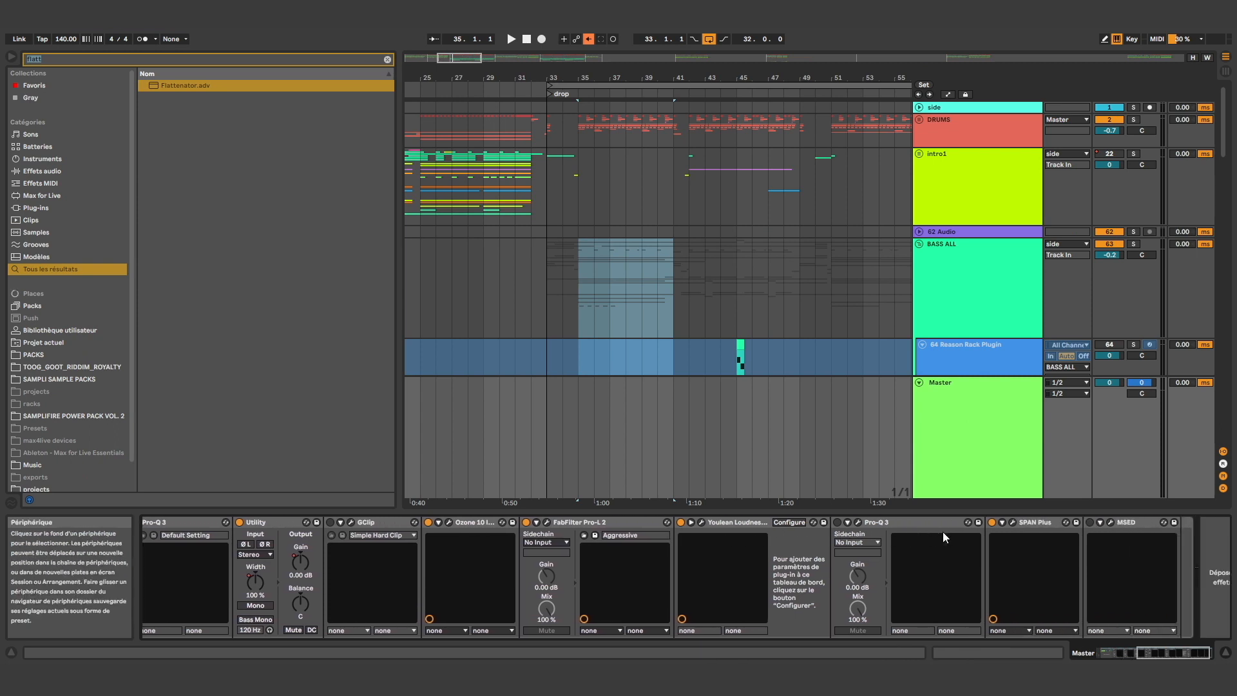
{"action": "scroll", "coordinate": [942, 531], "scroll_direction": "right", "scroll_amount": 2}
{"action": "left_click", "coordinate": [707, 524]}
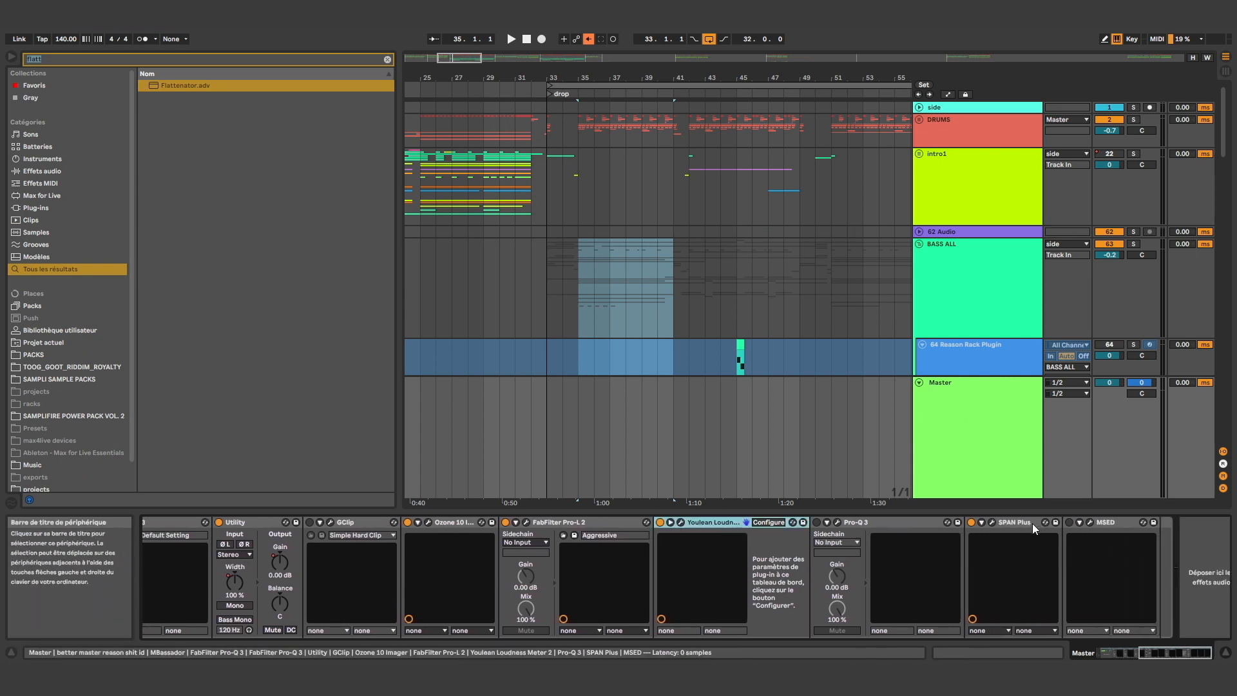
{"action": "left_click", "coordinate": [992, 522]}
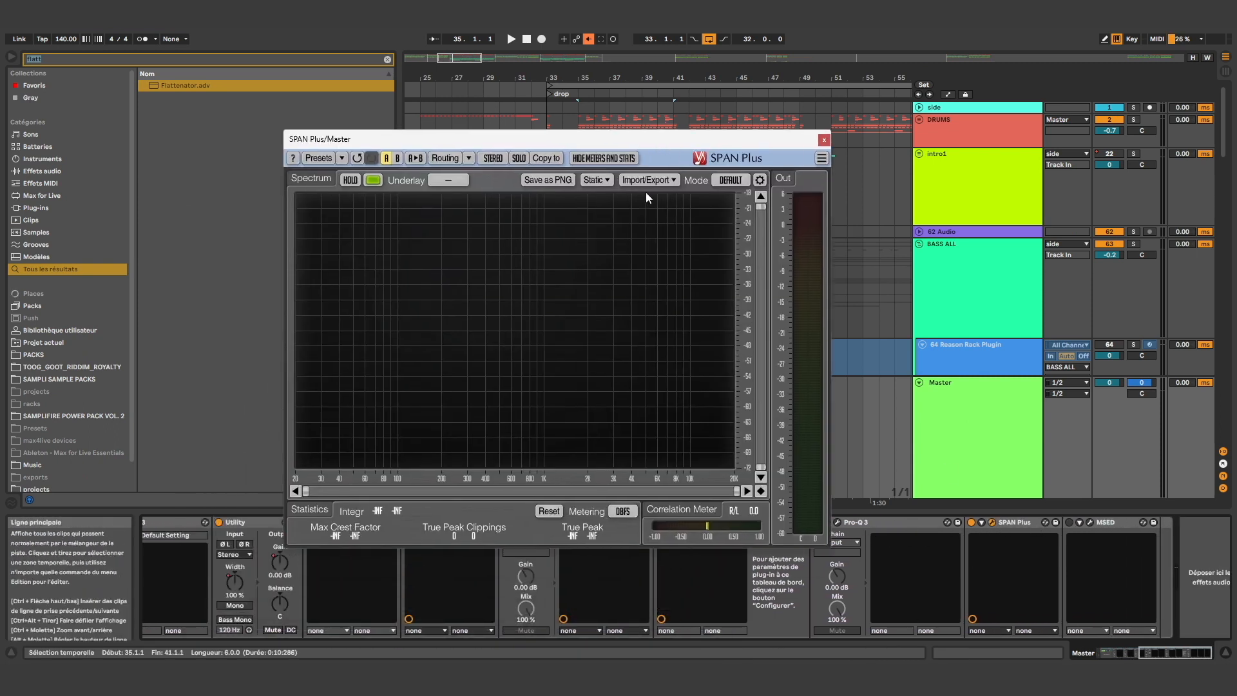
{"action": "left_click_drag", "start_coordinate": [309, 142], "coordinate": [255, 64]}
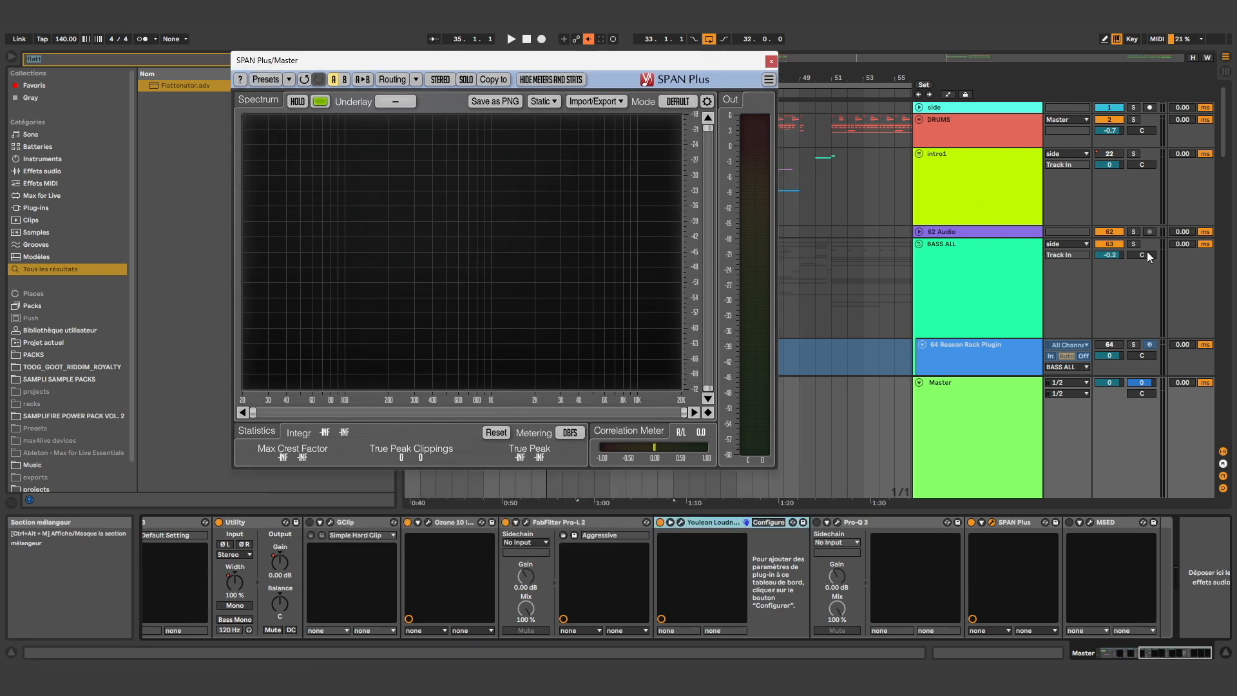
Fold the BASS ALL group and loop bars 35 to 41 of the drop
{"action": "left_click", "coordinate": [933, 251]}
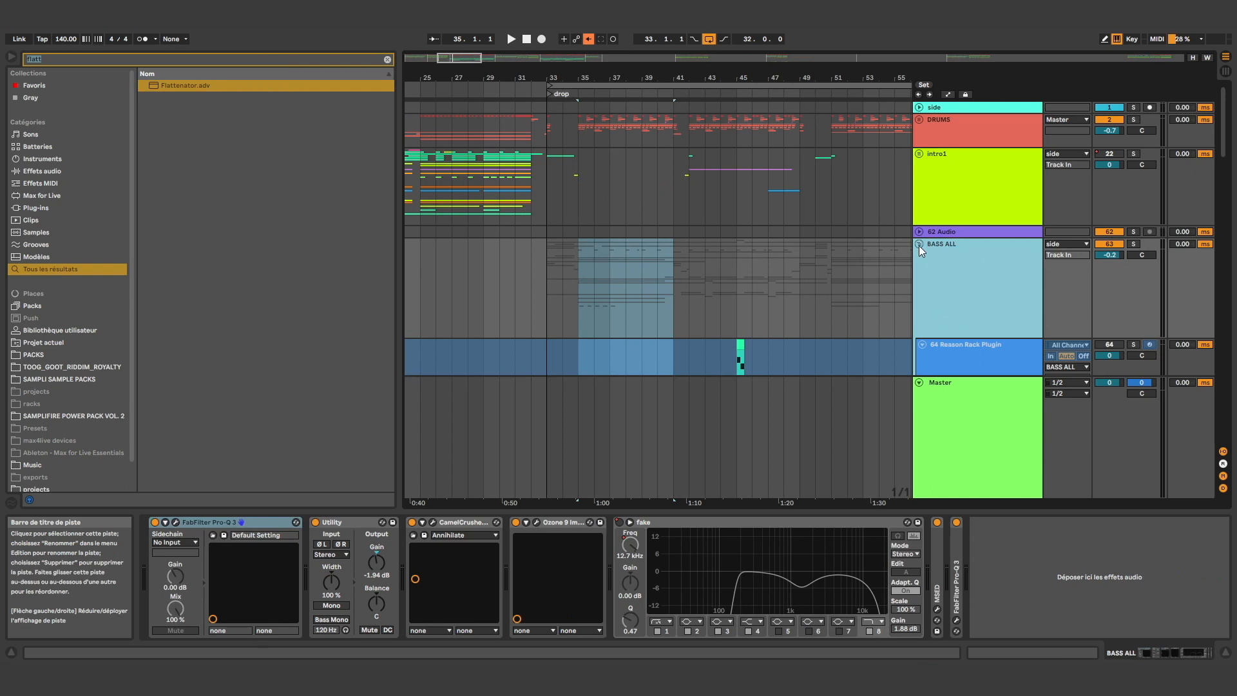
{"action": "left_click", "coordinate": [919, 245]}
{"action": "left_click", "coordinate": [926, 323]}
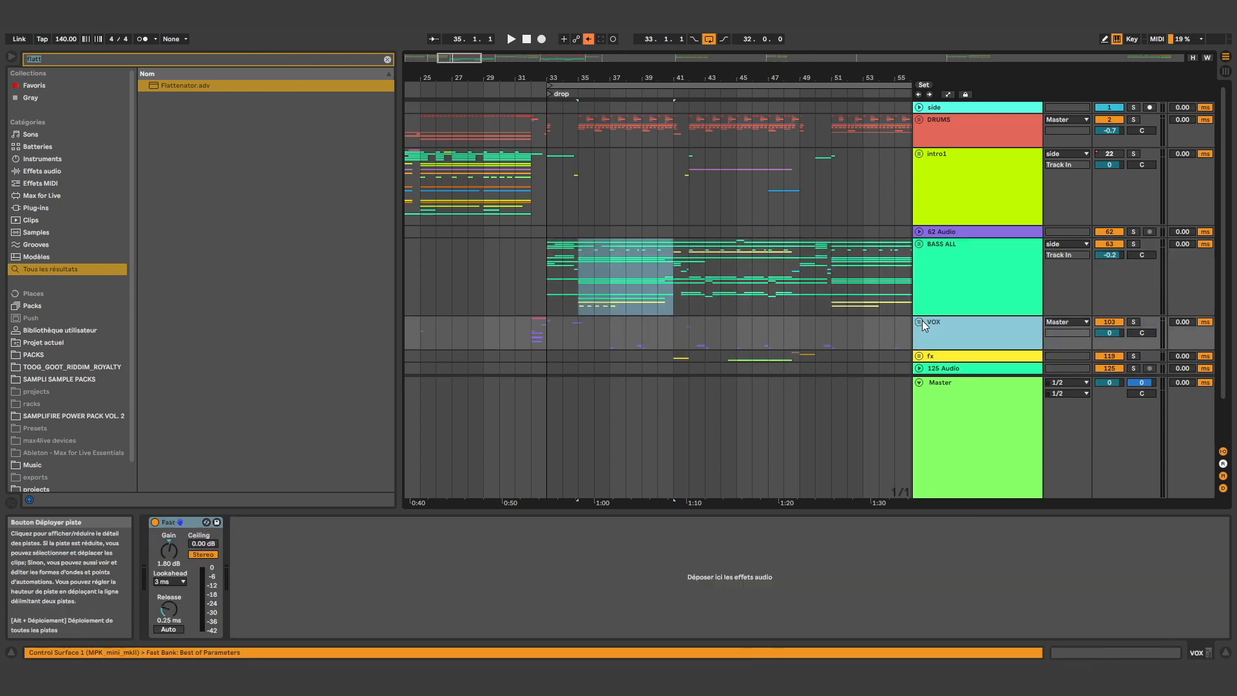
{"action": "left_click", "coordinate": [539, 247]}
{"action": "left_click_drag", "start_coordinate": [578, 276], "coordinate": [666, 269]}
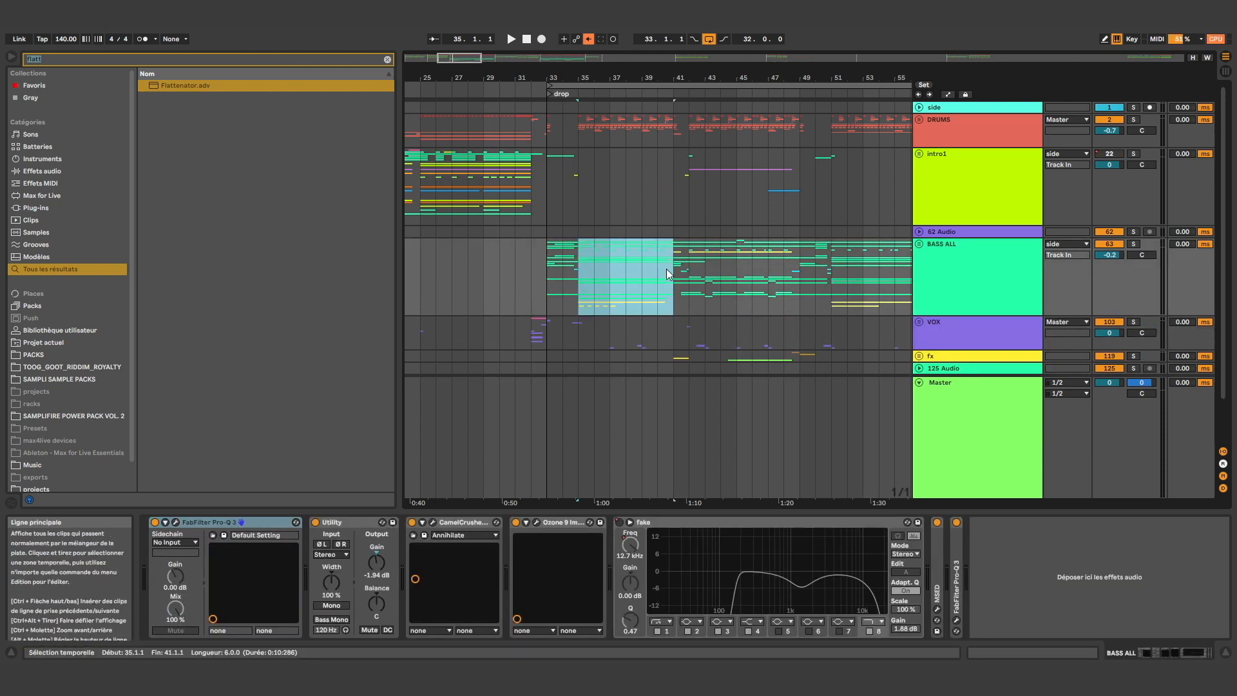
{"action": "key", "text": "ctrl+l"}
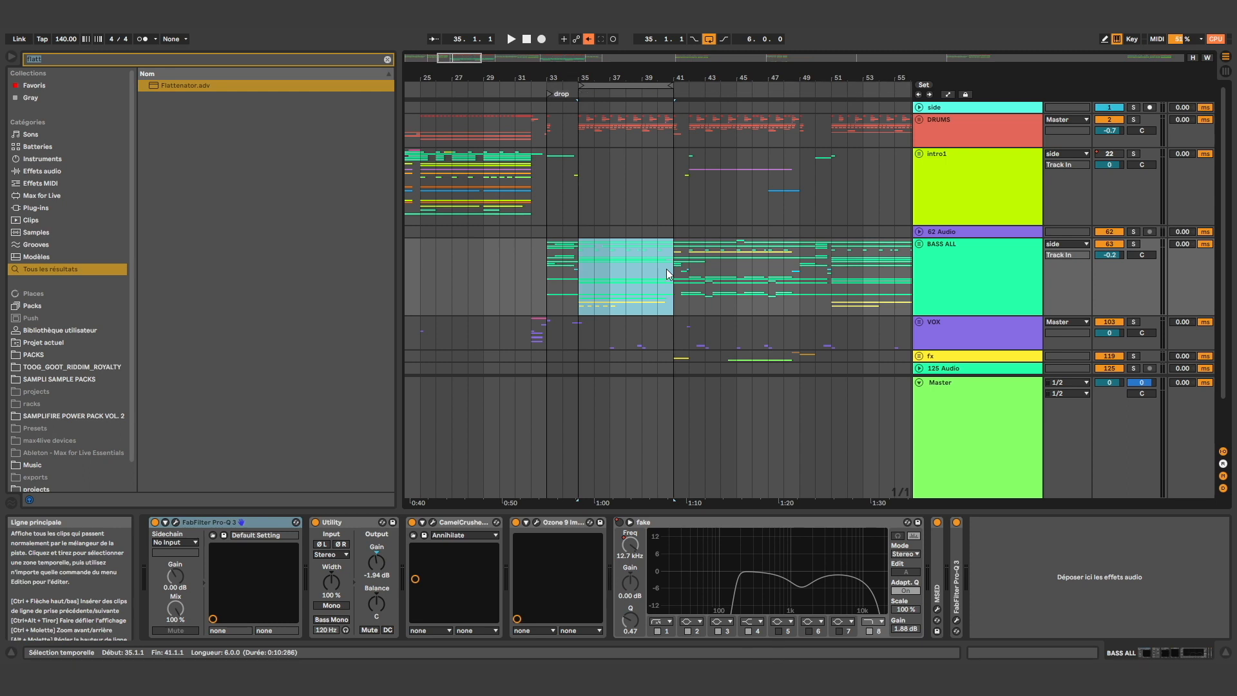
Play the looped drop while viewing the Master's spectrum in SPAN Plus, stop playback and close the analyser
{"action": "left_click", "coordinate": [925, 411]}
{"action": "left_click_drag", "start_coordinate": [697, 67], "coordinate": [694, 64]}
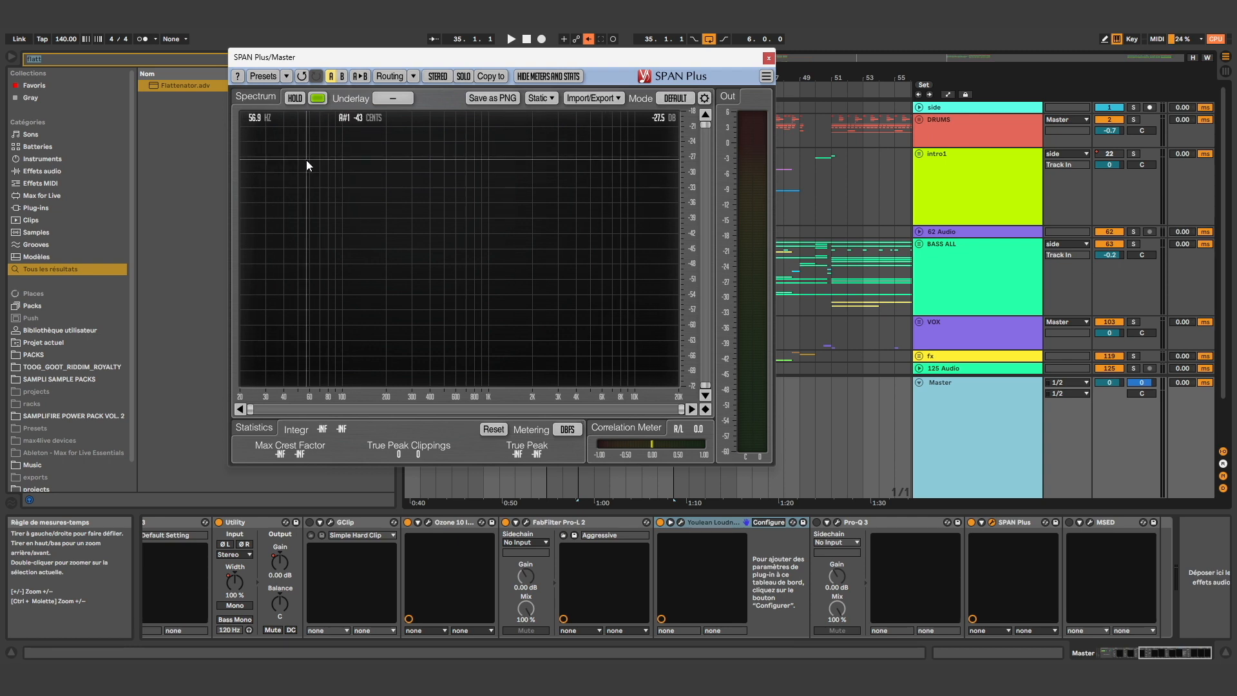
{"action": "key", "text": "space"}
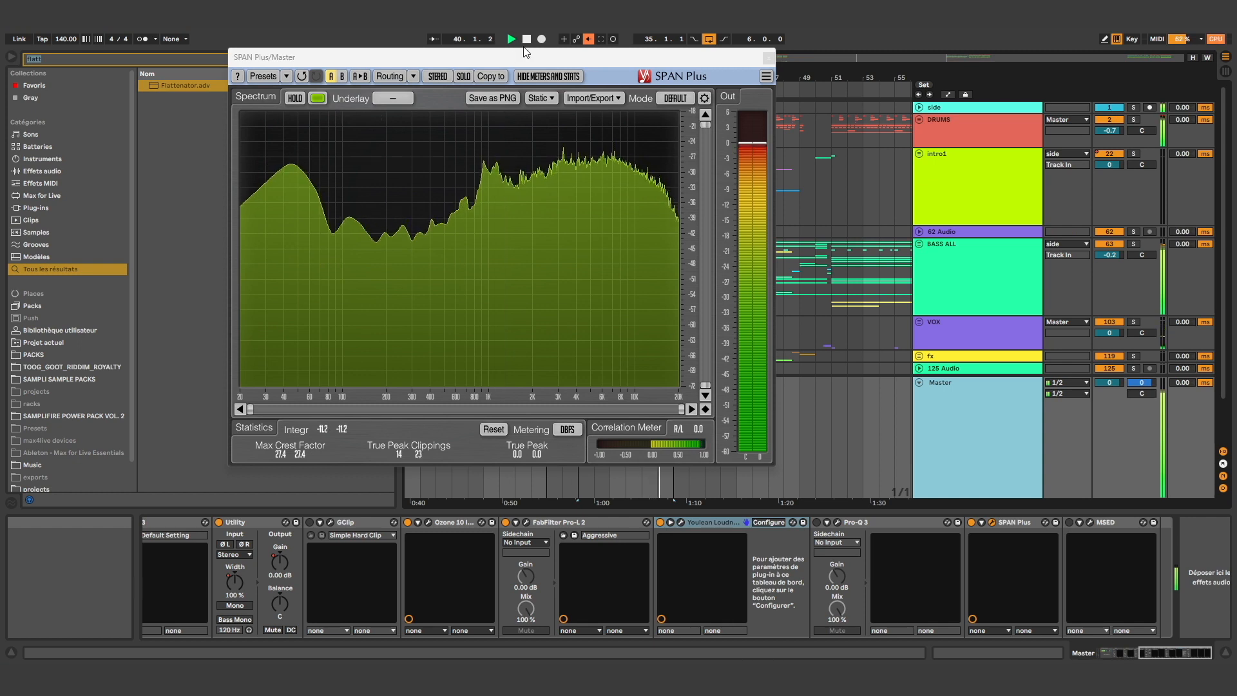
{"action": "key", "text": "space"}
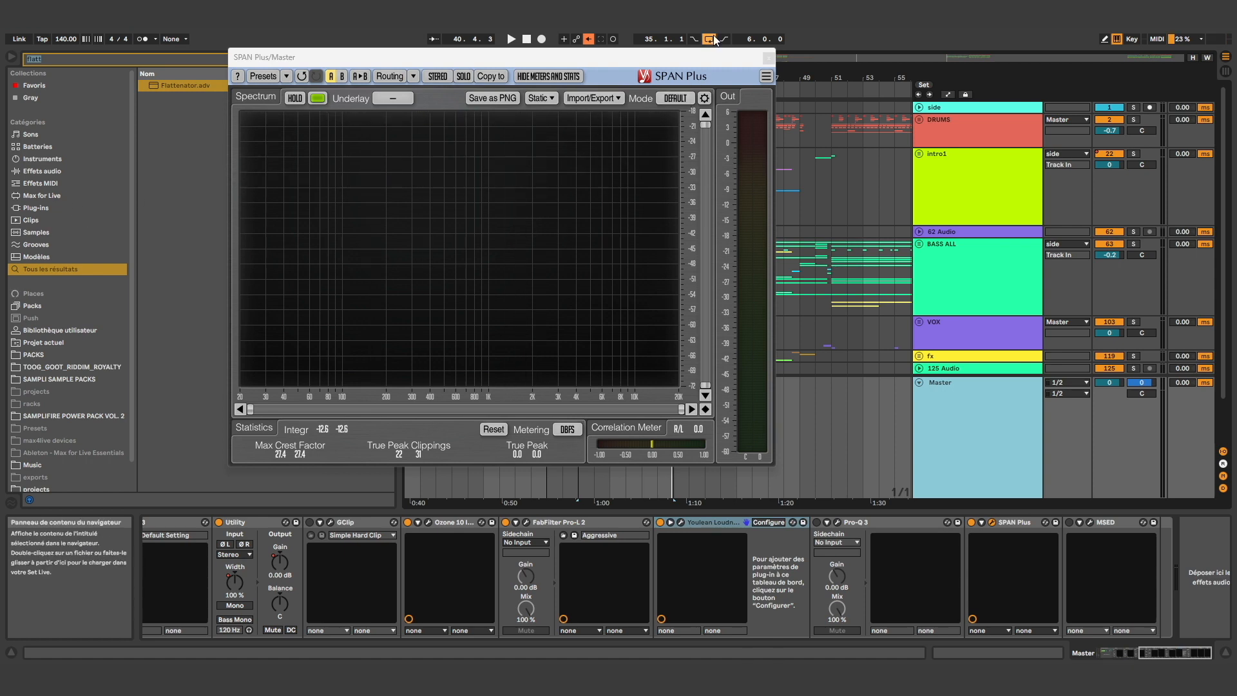
{"action": "left_click", "coordinate": [768, 58]}
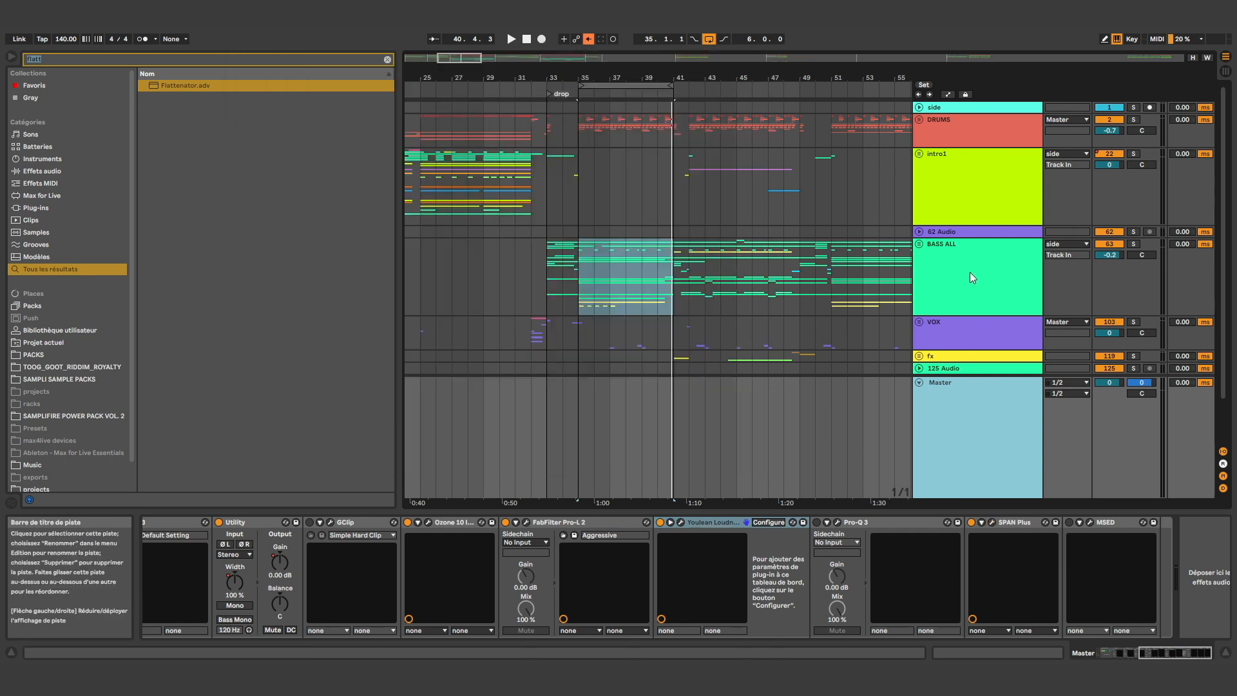
Compare the BASS ALL and Master device chains, unfold BASS ALL and browse through its tracks and stems
{"action": "left_click", "coordinate": [935, 268]}
{"action": "scroll", "coordinate": [919, 255], "scroll_direction": "down", "scroll_amount": 2}
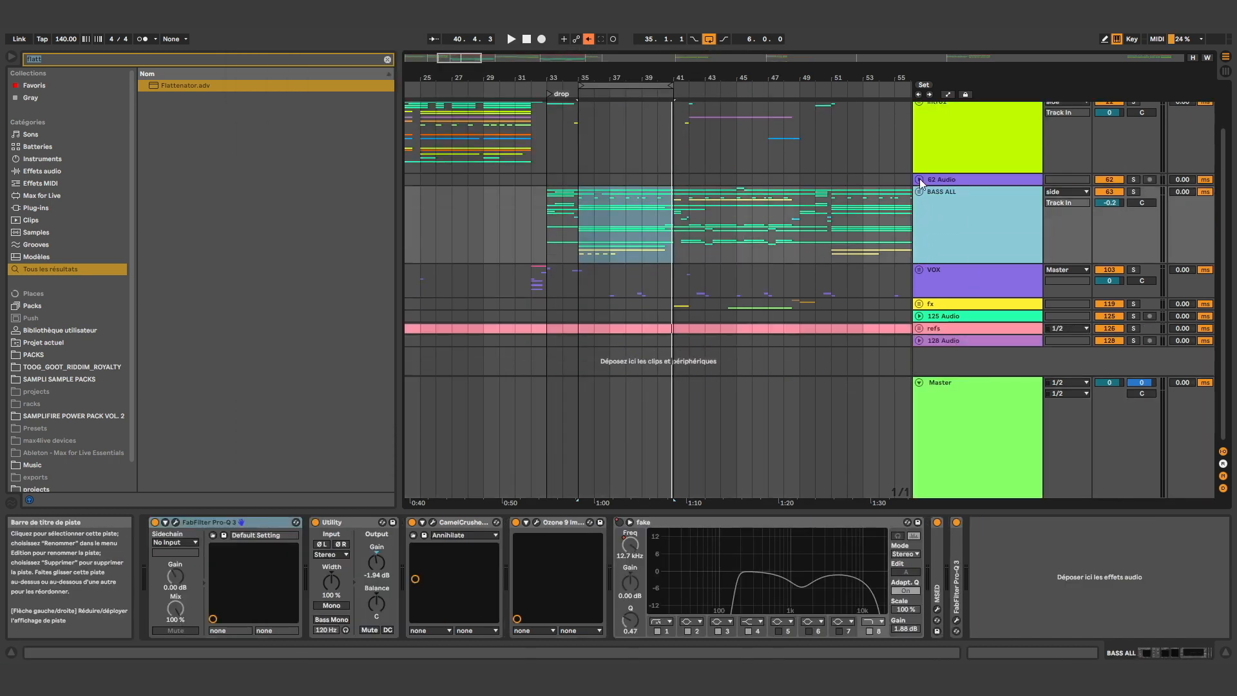
{"action": "left_click", "coordinate": [996, 445]}
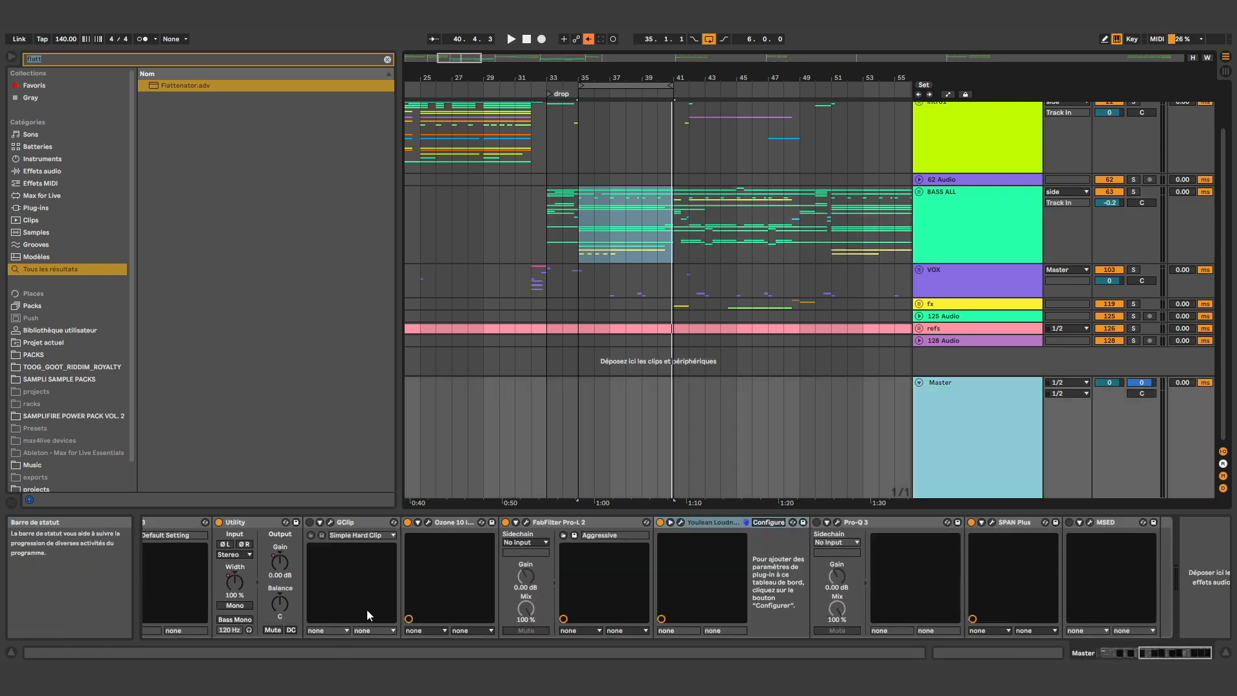
{"action": "left_click", "coordinate": [939, 225]}
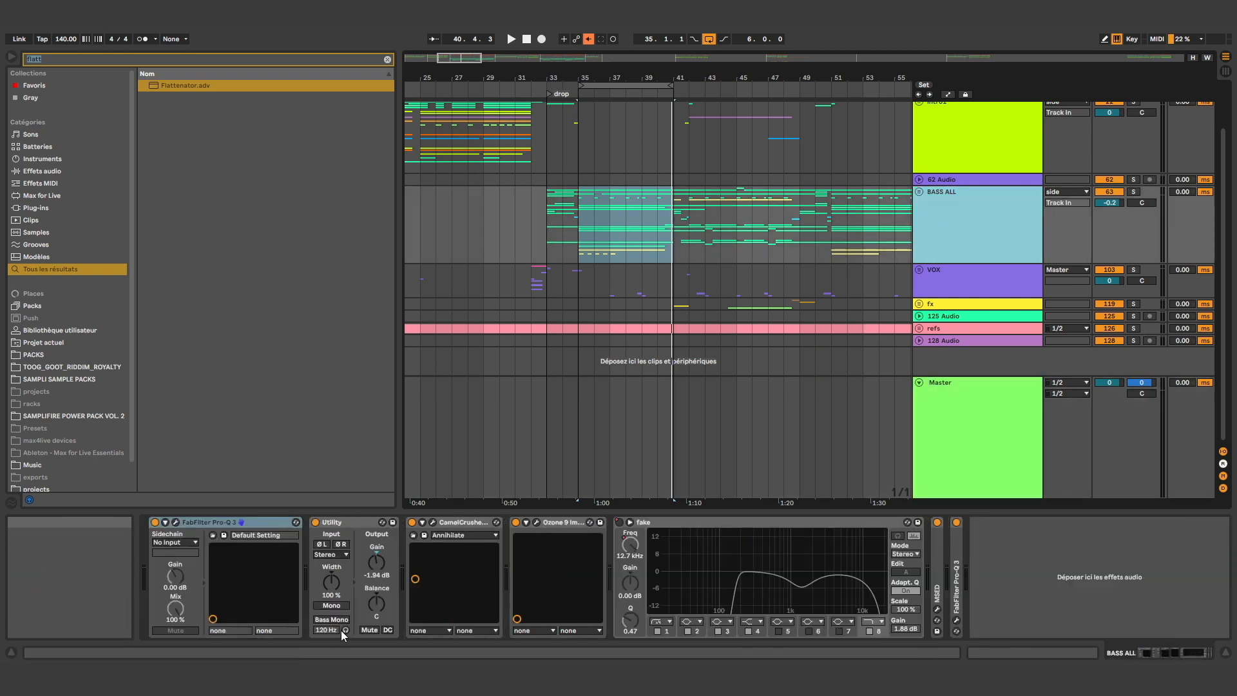
{"action": "left_click", "coordinate": [920, 192]}
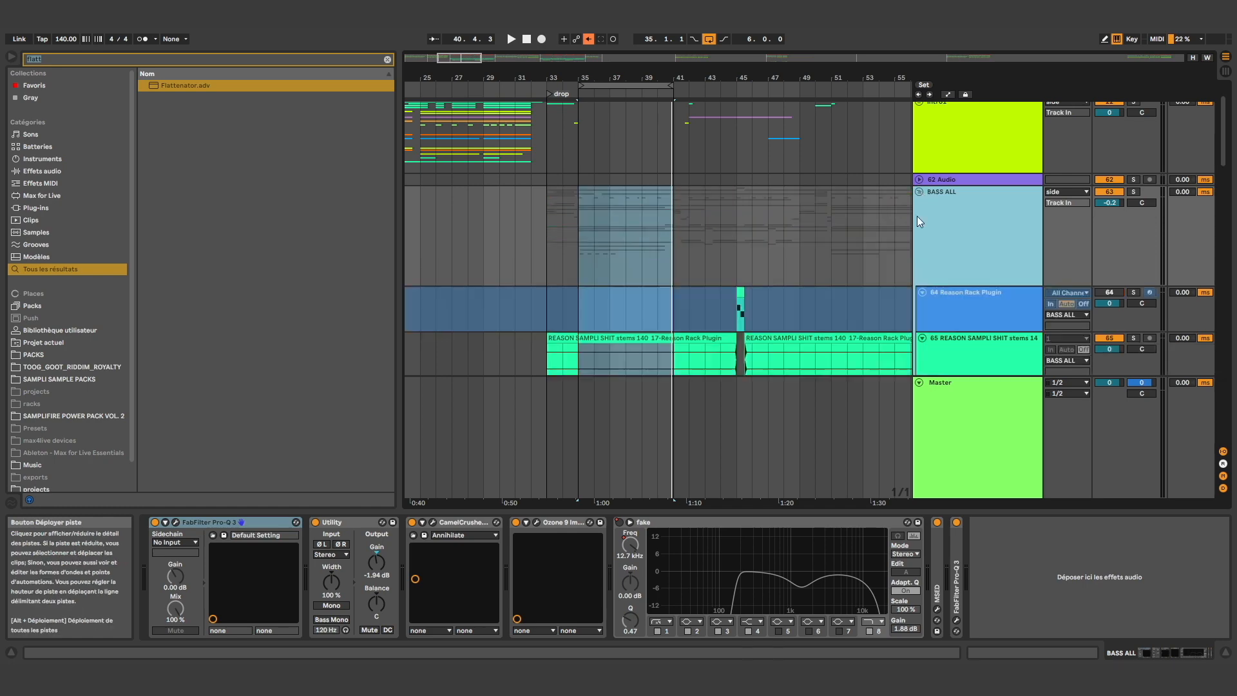
{"action": "scroll", "coordinate": [891, 273], "scroll_direction": "down", "scroll_amount": 10}
{"action": "scroll", "coordinate": [717, 311], "scroll_direction": "down", "scroll_amount": 5}
{"action": "scroll", "coordinate": [534, 346], "scroll_direction": "up", "scroll_amount": 4}
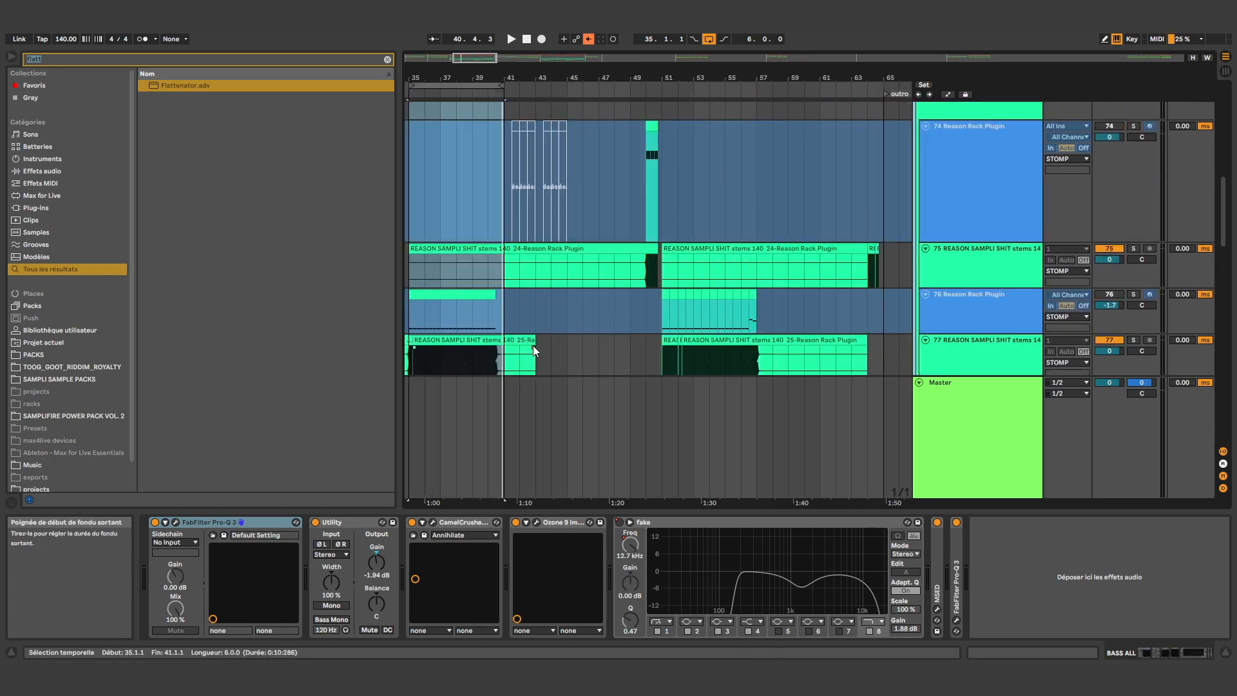
{"action": "scroll", "coordinate": [508, 359], "scroll_direction": "down", "scroll_amount": 2}
{"action": "scroll", "coordinate": [413, 290], "scroll_direction": "up", "scroll_amount": 2}
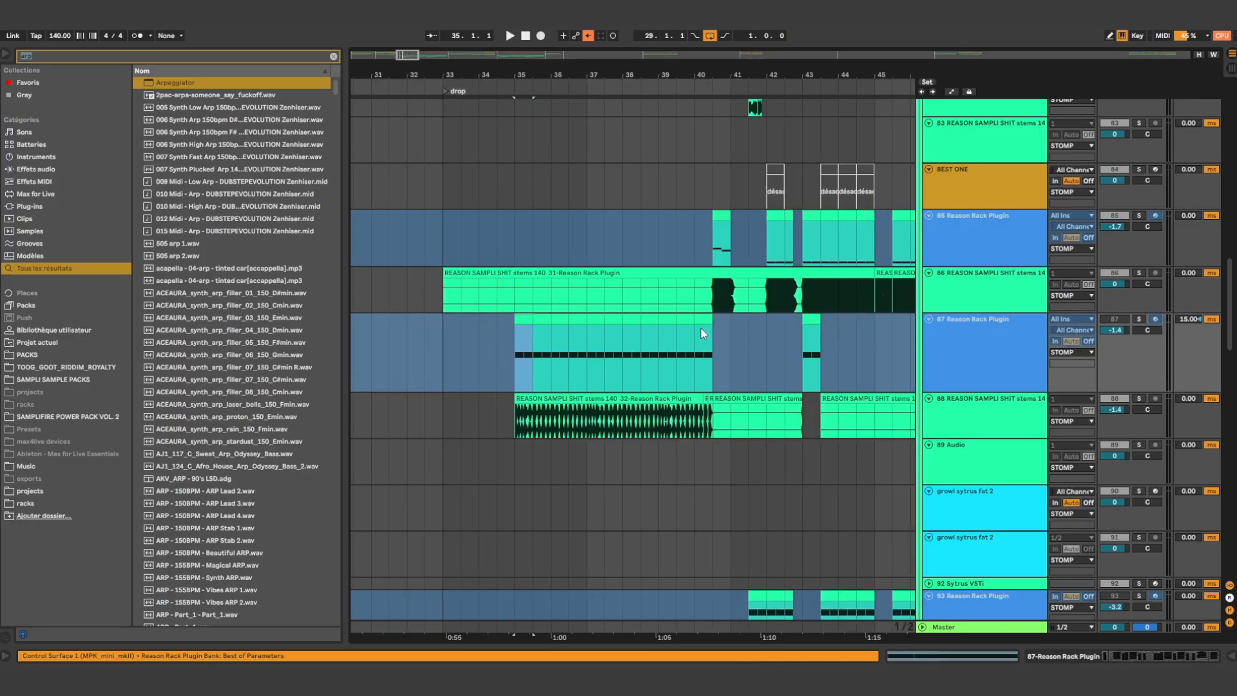
Find track 97 Reason Rack Plugin, open its MIDI clip at bar 35 and enlarge the clip editor
{"action": "left_click", "coordinate": [703, 319]}
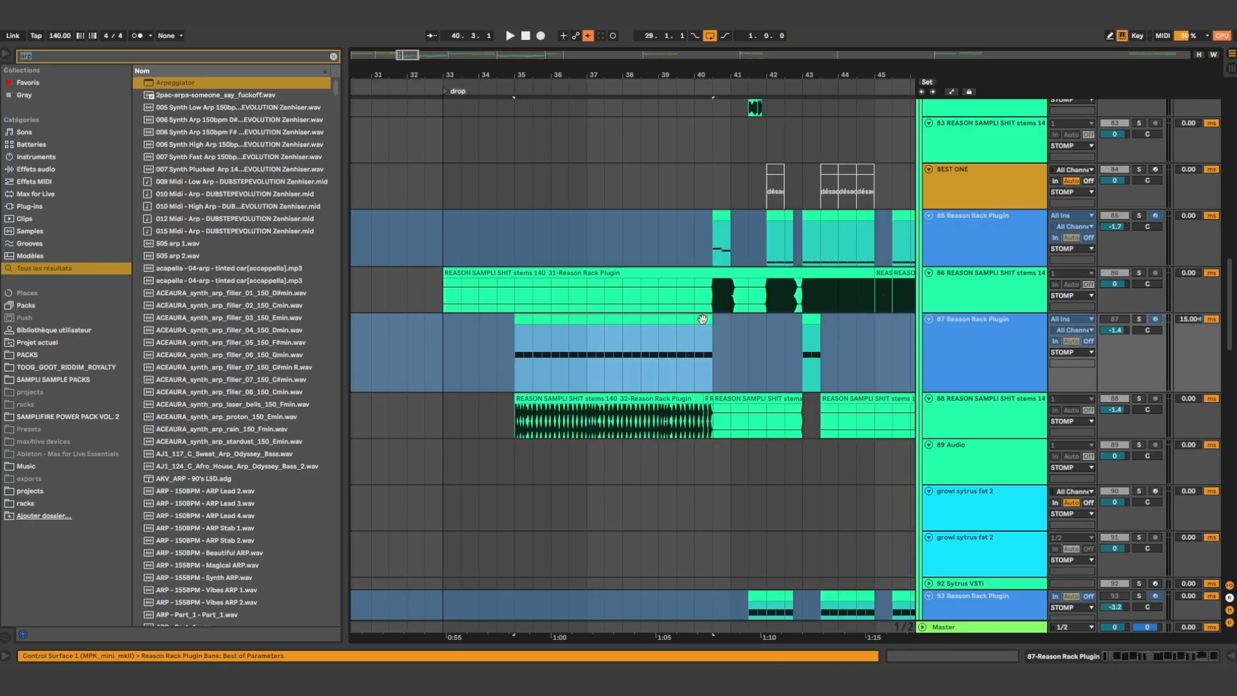
{"action": "scroll", "coordinate": [649, 365], "scroll_direction": "down", "scroll_amount": 6}
{"action": "left_click", "coordinate": [535, 431]}
{"action": "left_click", "coordinate": [535, 440]}
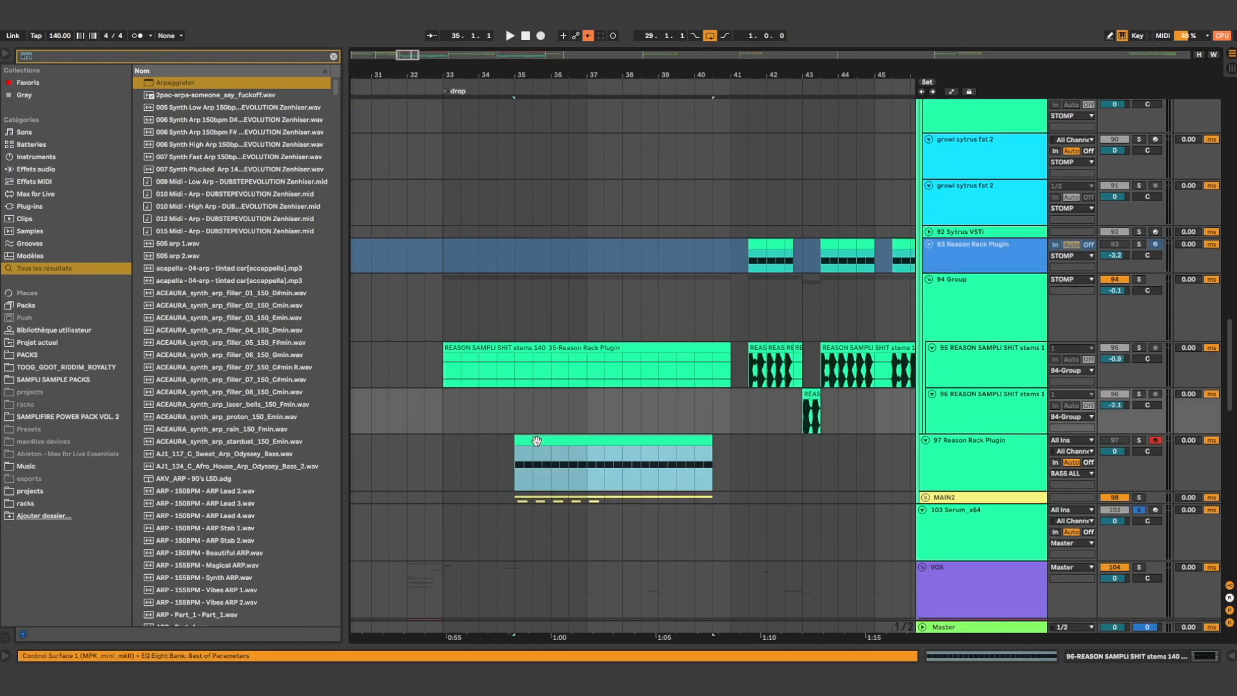
{"action": "double_click", "coordinate": [983, 477]}
{"action": "left_click", "coordinate": [647, 439]}
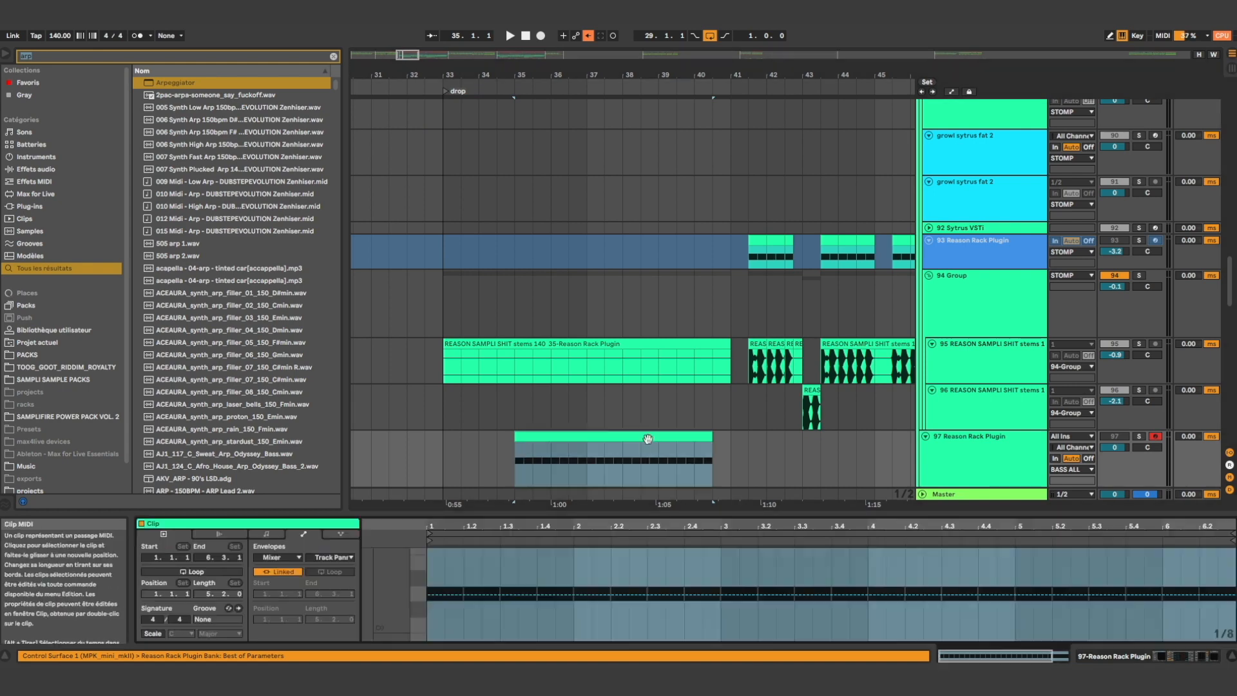
{"action": "left_click_drag", "start_coordinate": [507, 511], "coordinate": [506, 381]}
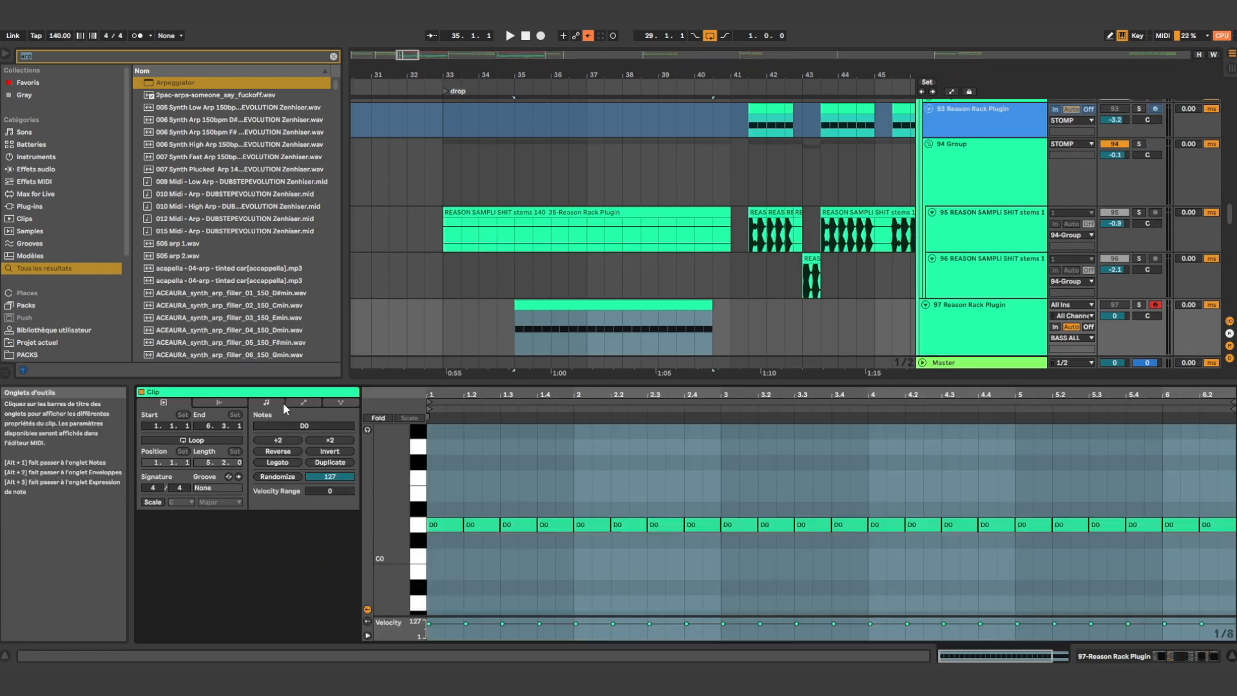
Show the clip's MIDI Ctrl Pitch Bend envelope and select its entire range
{"action": "left_click", "coordinate": [281, 427]}
{"action": "left_click", "coordinate": [312, 428]}
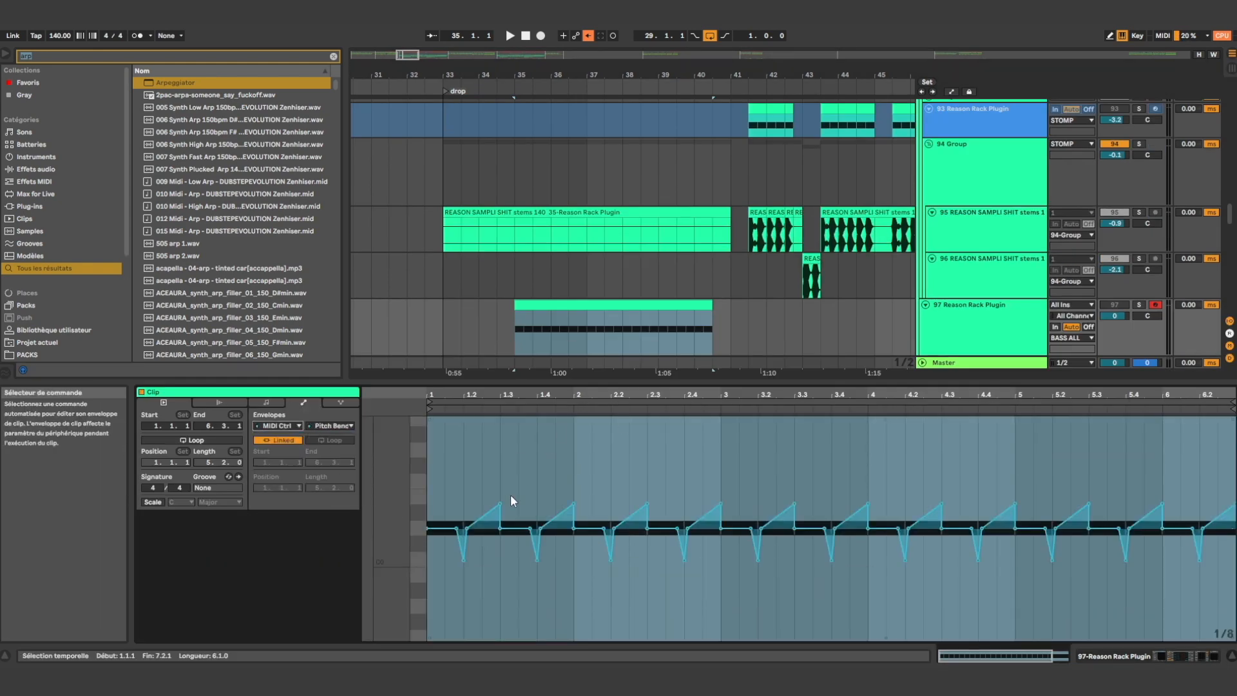
{"action": "key", "text": "ctrl+a"}
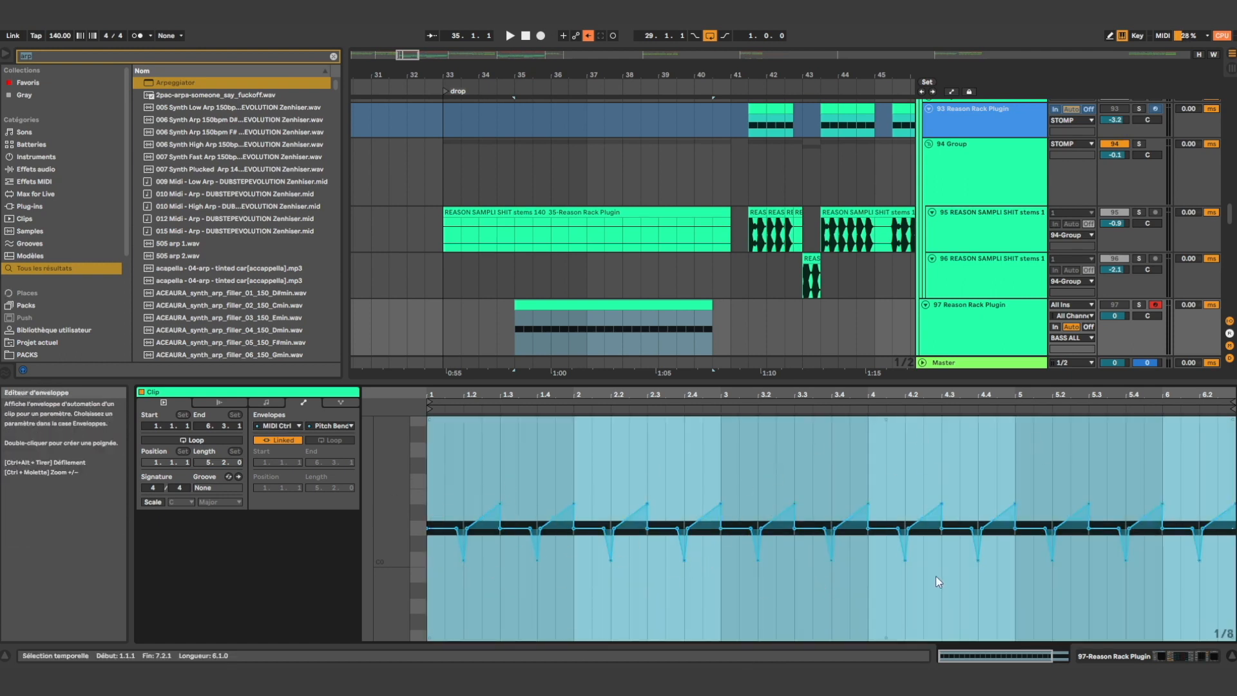
{"action": "left_click", "coordinate": [924, 490]}
{"action": "key", "text": "ctrl+a"}
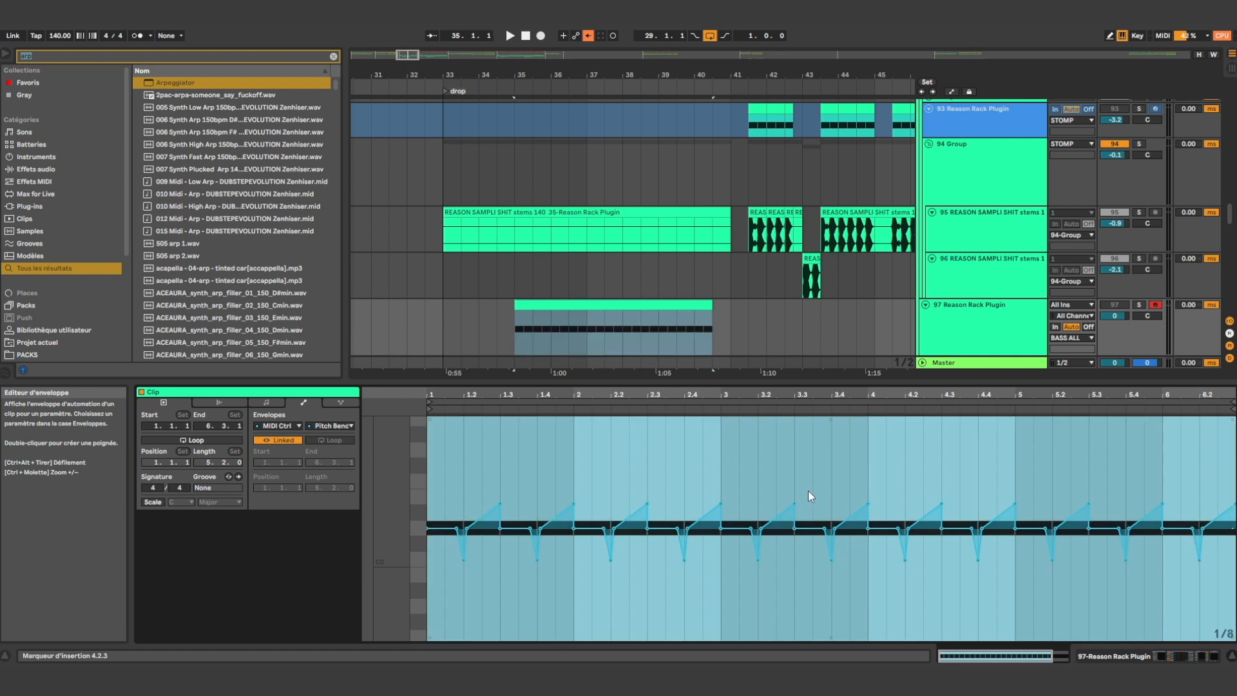
Loop the track 97 MIDI clip, start playback and solo the track
{"action": "left_click", "coordinate": [625, 304]}
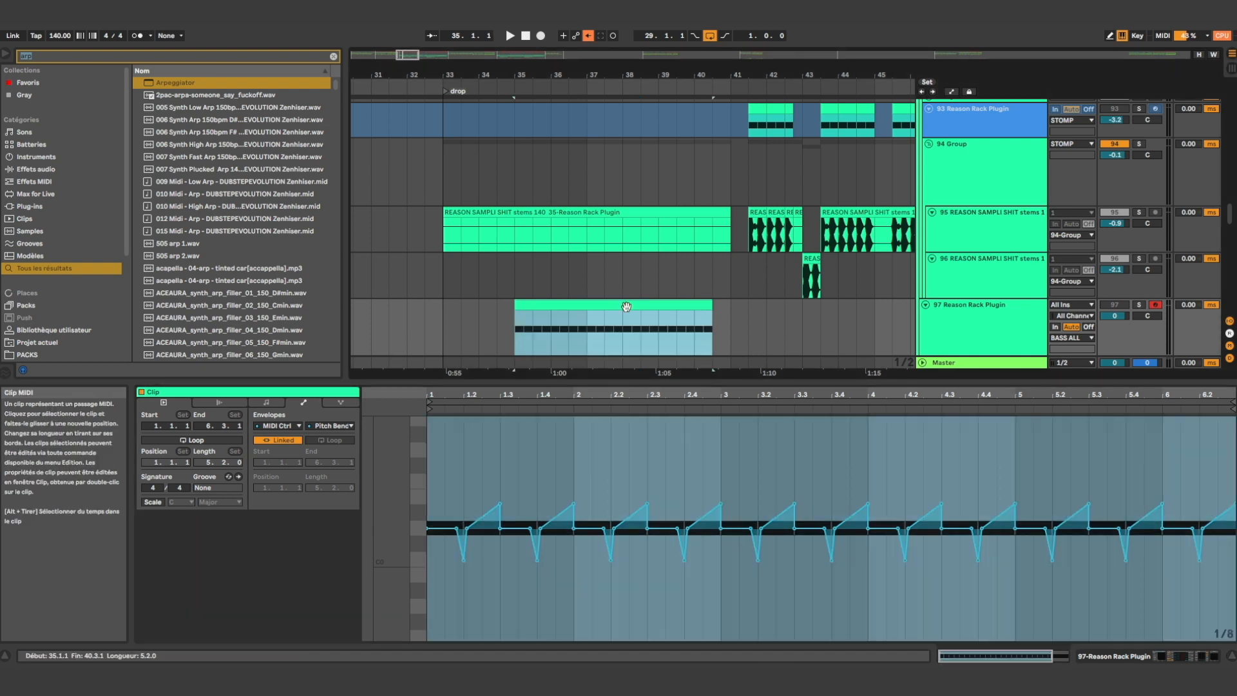
{"action": "key", "text": "ctrl+l"}
{"action": "key", "text": "space"}
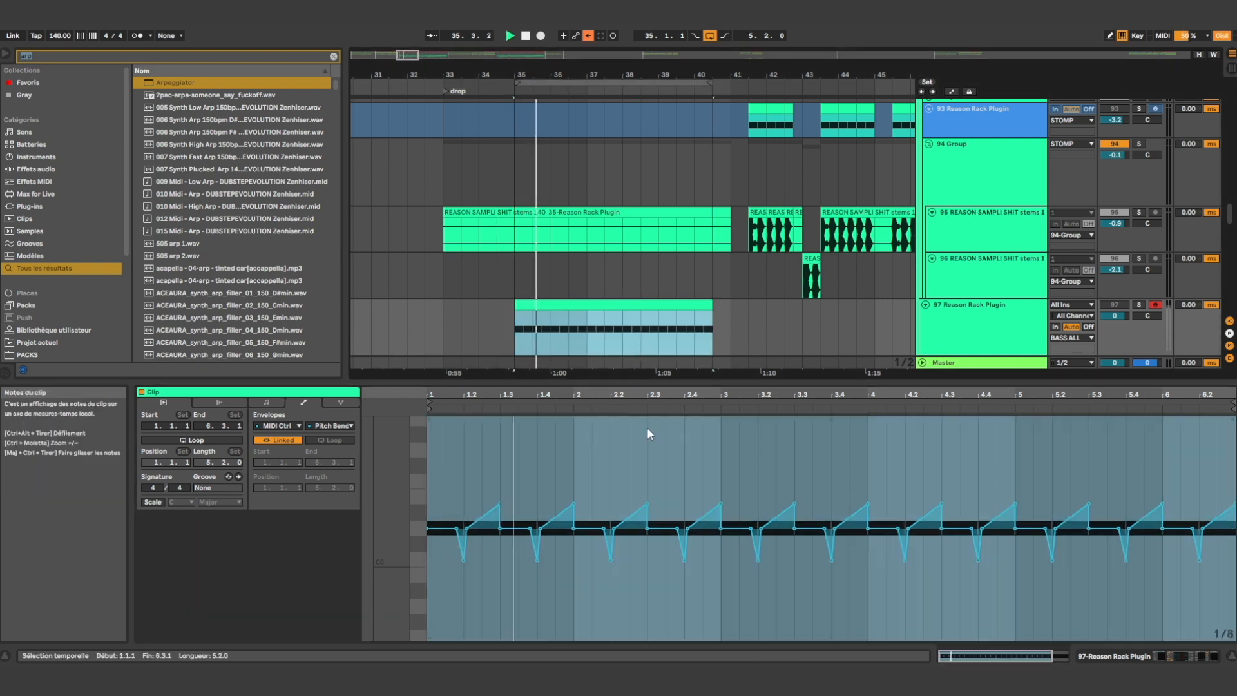
{"action": "left_click", "coordinate": [1141, 305]}
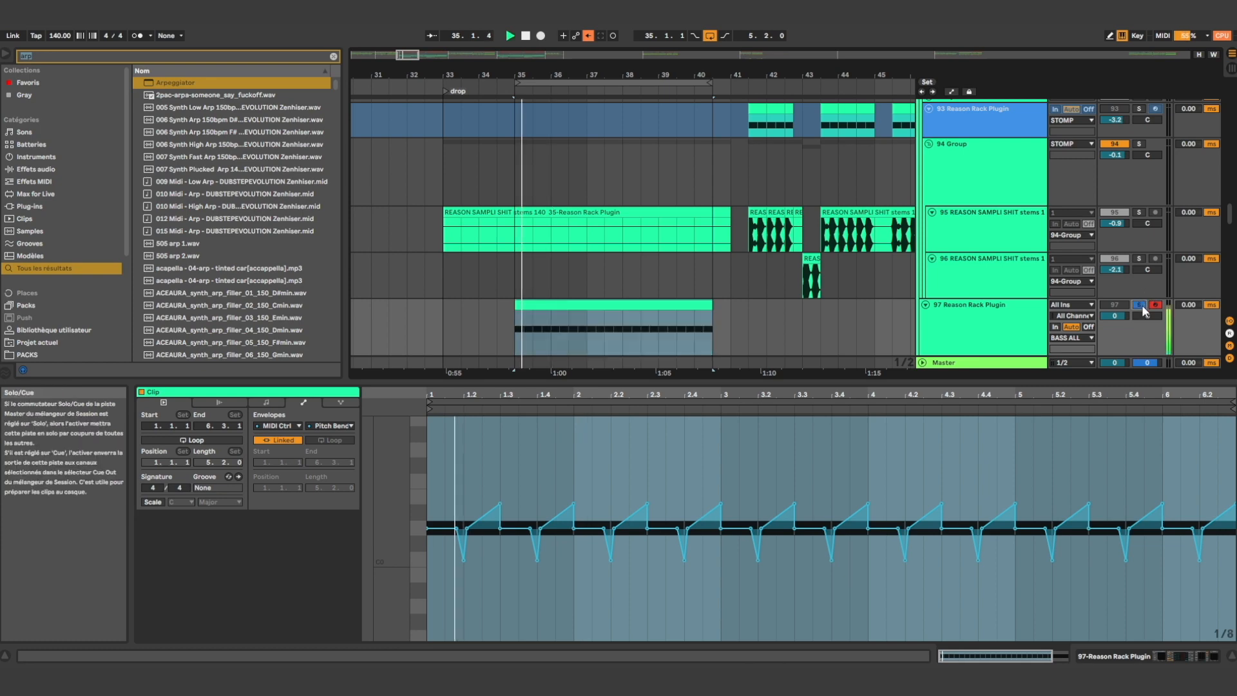
Display track 97's device chain and open its Reason Rack Plugin to examine the Malström and Scream 4 settings
{"action": "left_click", "coordinate": [1171, 654]}
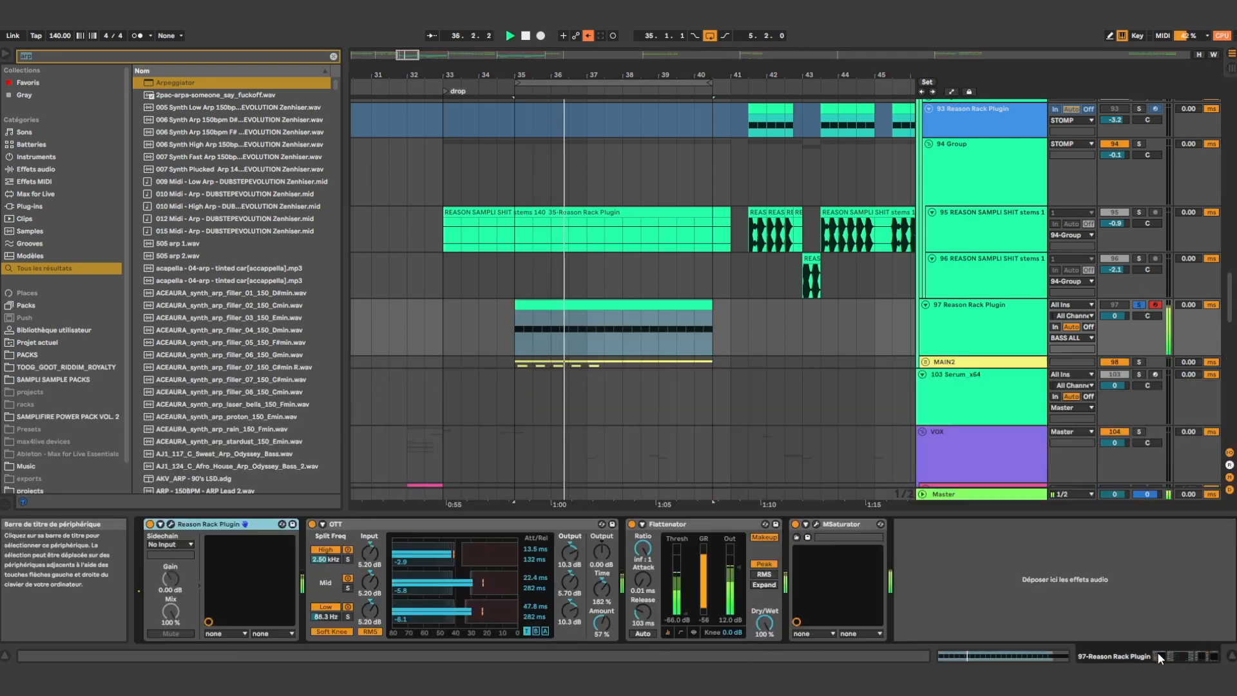
{"action": "left_click", "coordinate": [171, 525]}
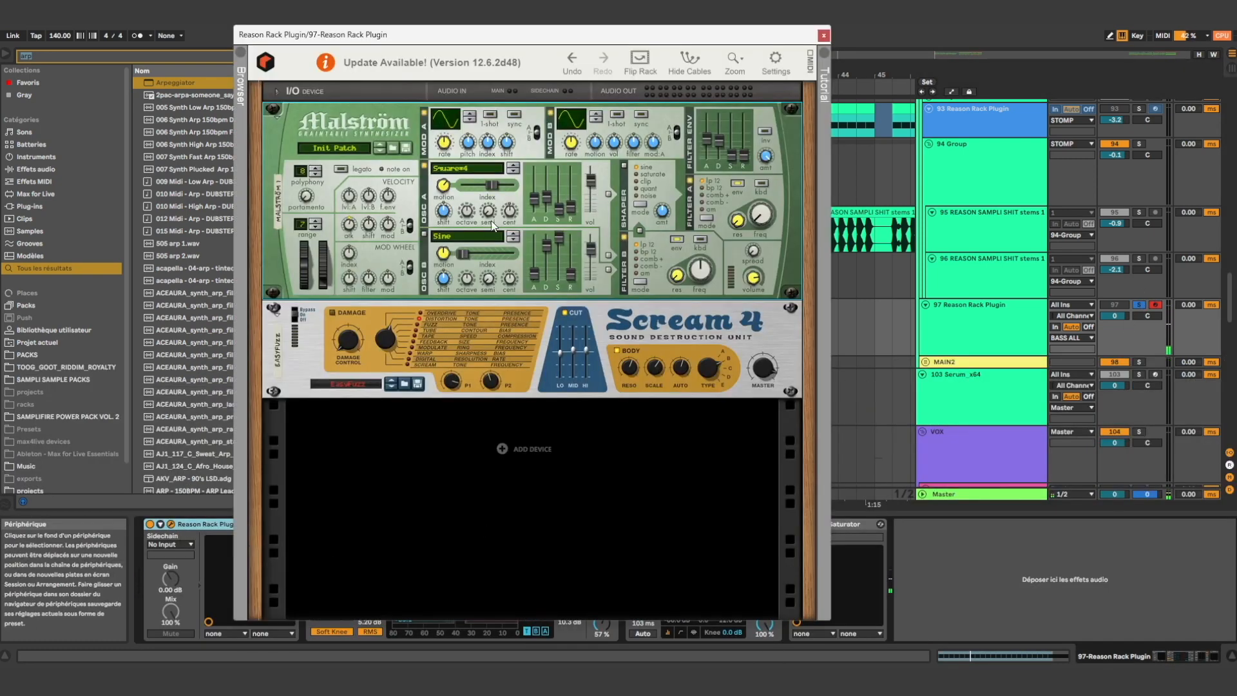
{"action": "left_click_drag", "start_coordinate": [547, 199], "coordinate": [548, 208]}
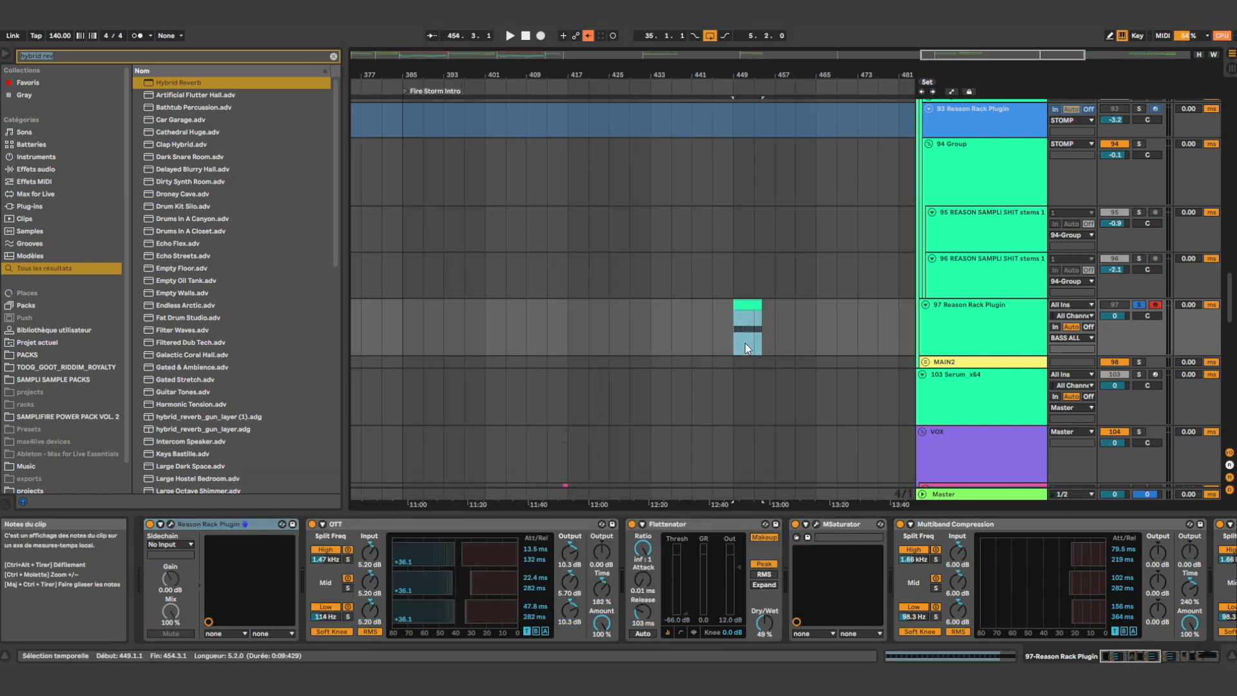
Remove the end section of track 97's MIDI clip from bar 453 onwards
{"action": "scroll", "coordinate": [745, 343], "scroll_direction": "up", "scroll_amount": 5}
{"action": "left_click", "coordinate": [760, 346]}
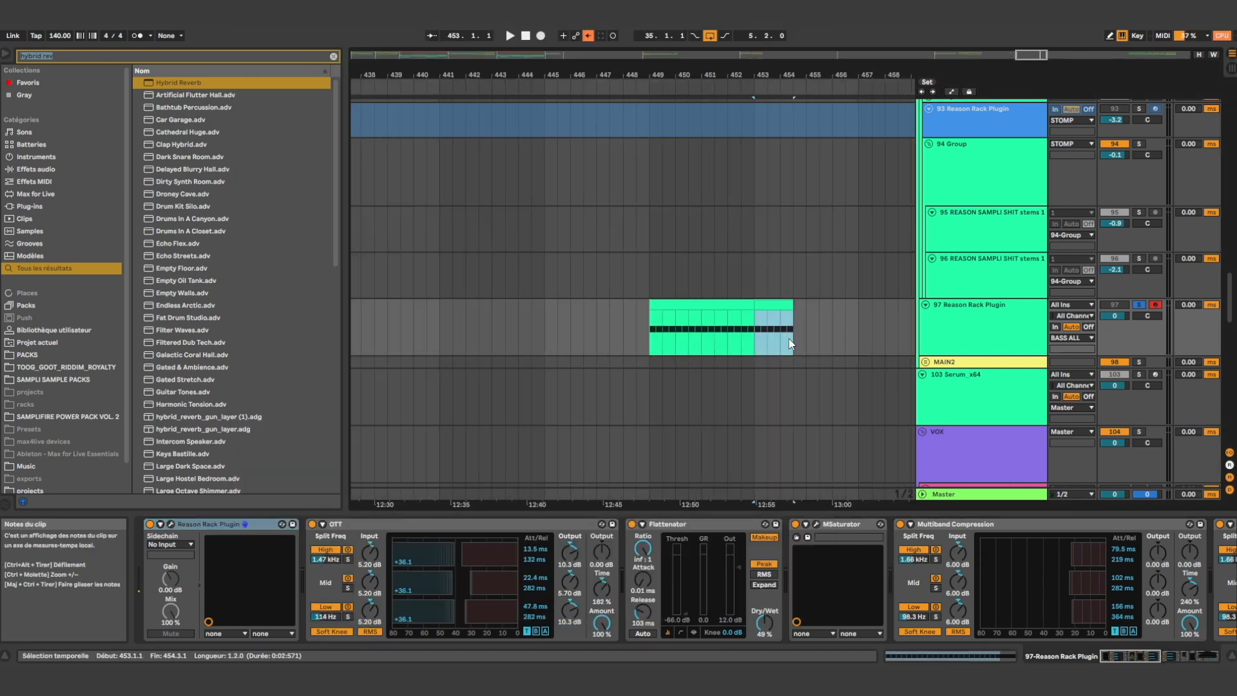
{"action": "scroll", "coordinate": [791, 344], "scroll_direction": "down", "scroll_amount": 8}
Copy the DRUMS group's one-bar section at bar 38 and paste it at bar 449, above track 97's clip
{"action": "scroll", "coordinate": [740, 295], "scroll_direction": "up", "scroll_amount": 15}
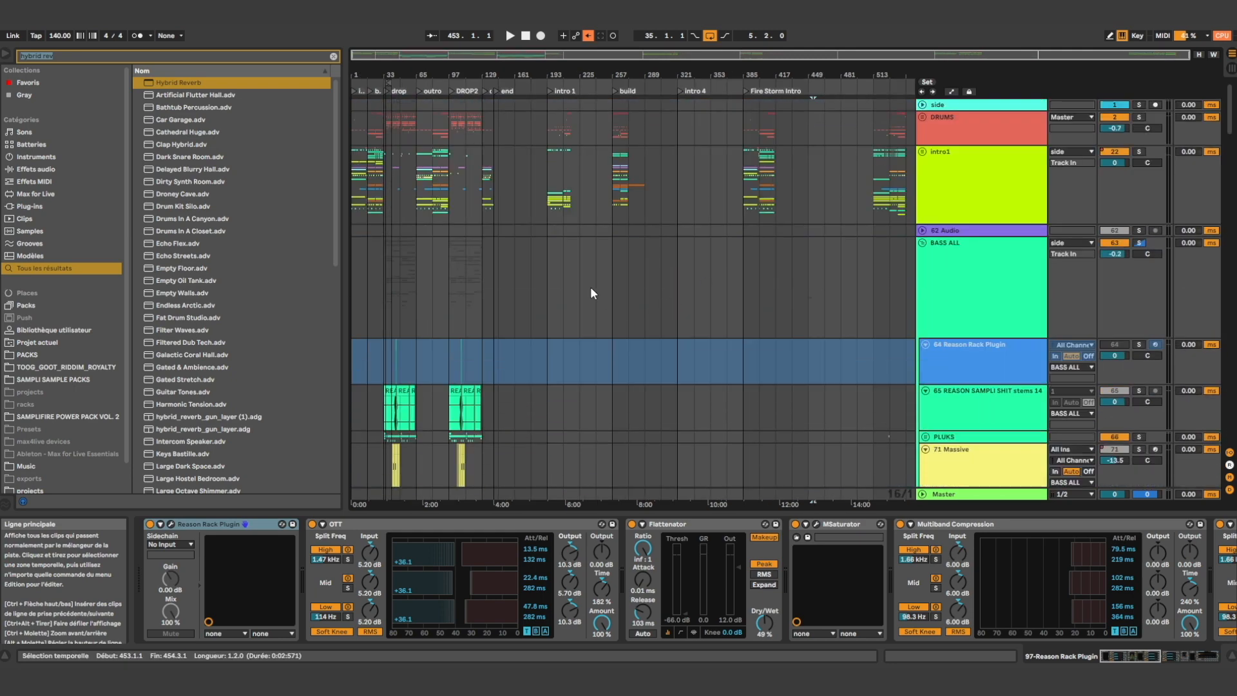
{"action": "scroll", "coordinate": [381, 145], "scroll_direction": "up", "scroll_amount": 6}
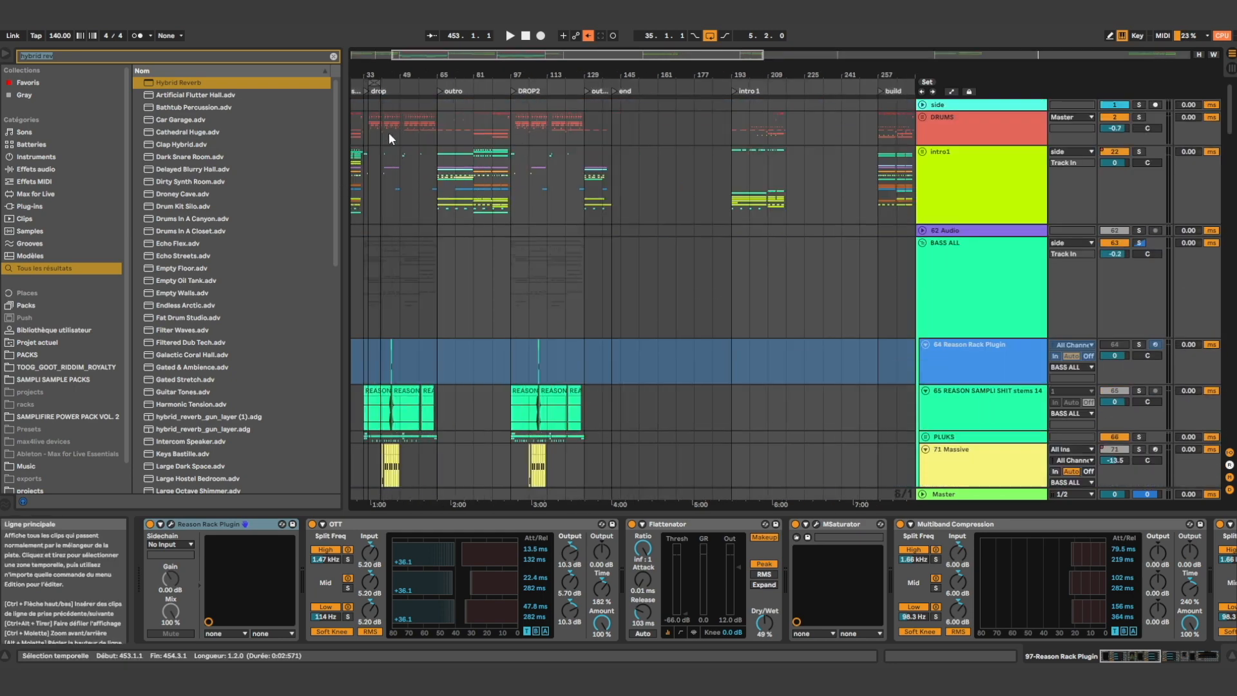
{"action": "scroll", "coordinate": [382, 140], "scroll_direction": "up", "scroll_amount": 5}
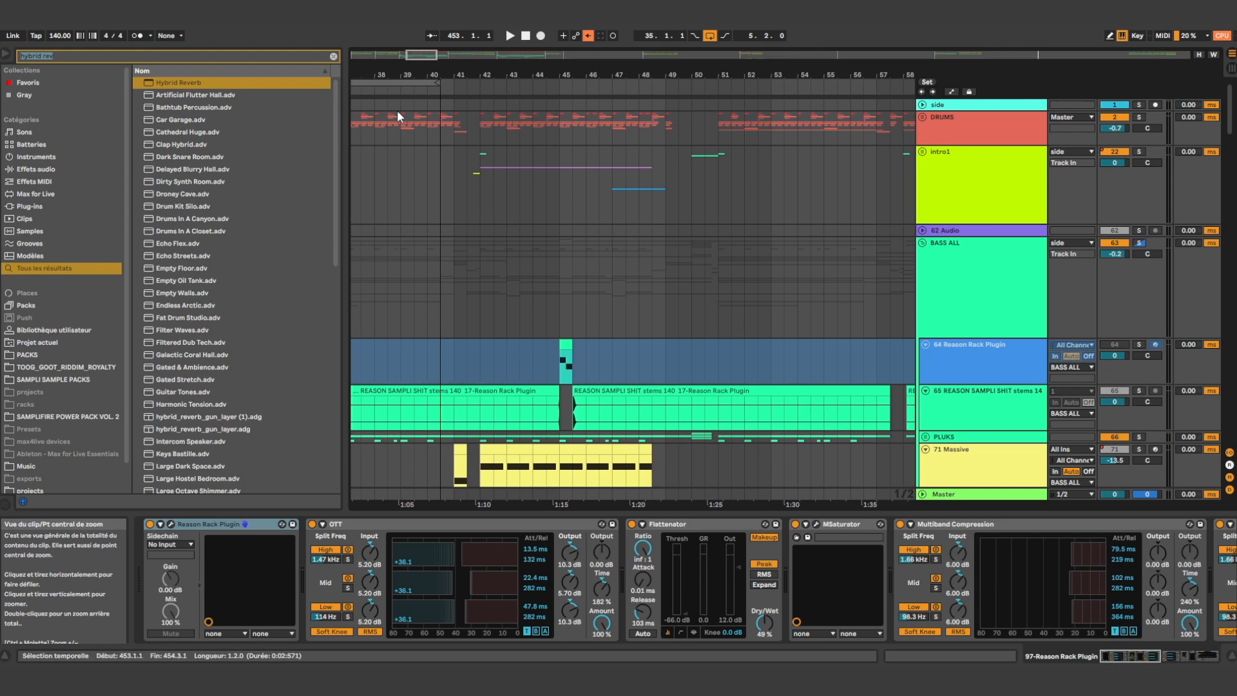
{"action": "left_click", "coordinate": [379, 137]}
{"action": "left_click", "coordinate": [406, 140]}
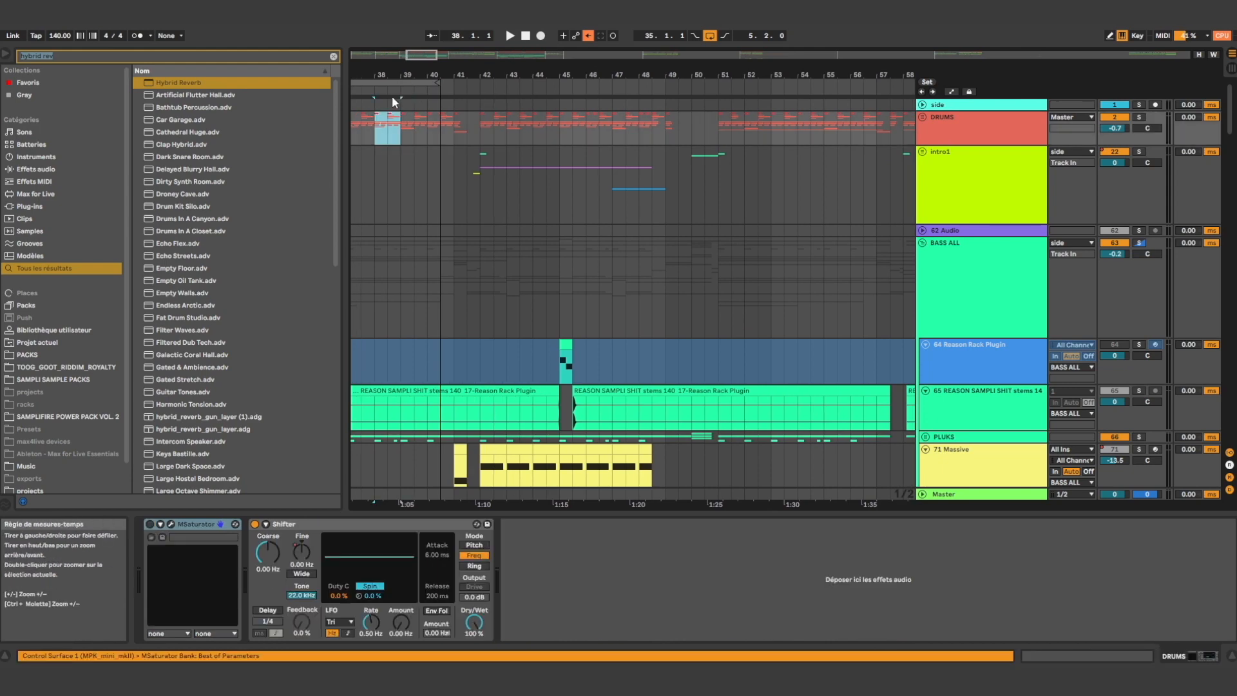
{"action": "scroll", "coordinate": [400, 226], "scroll_direction": "down", "scroll_amount": 11}
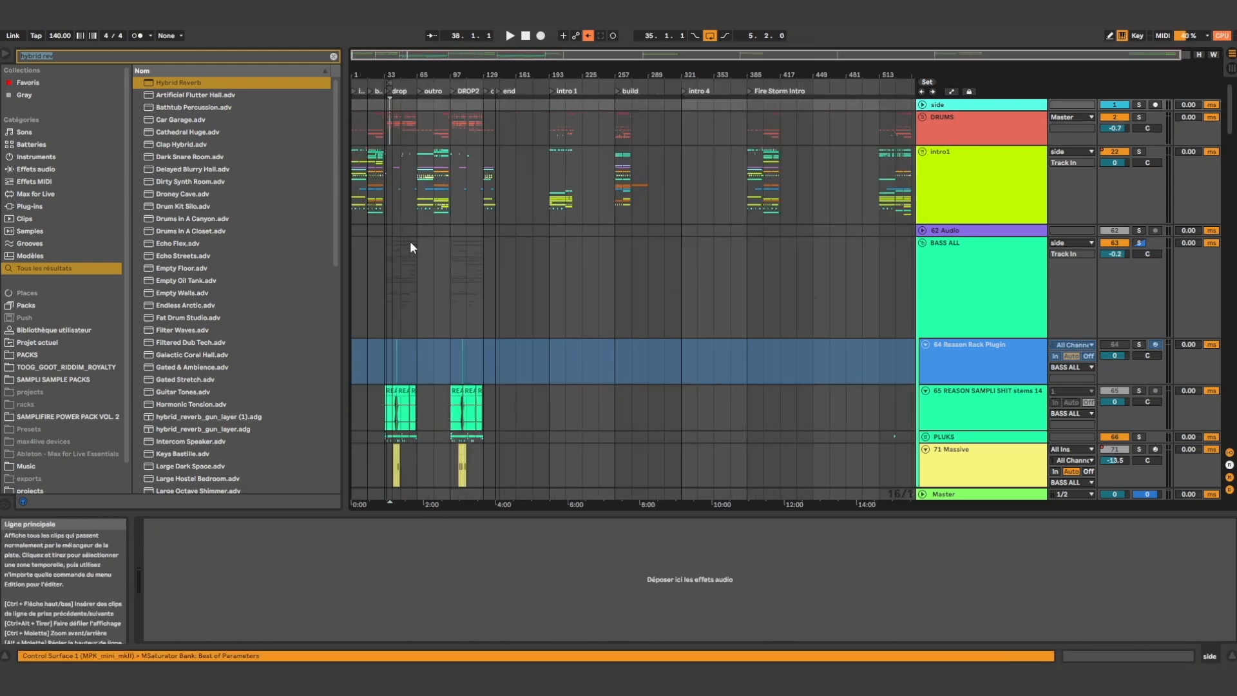
{"action": "scroll", "coordinate": [806, 243], "scroll_direction": "down", "scroll_amount": 10}
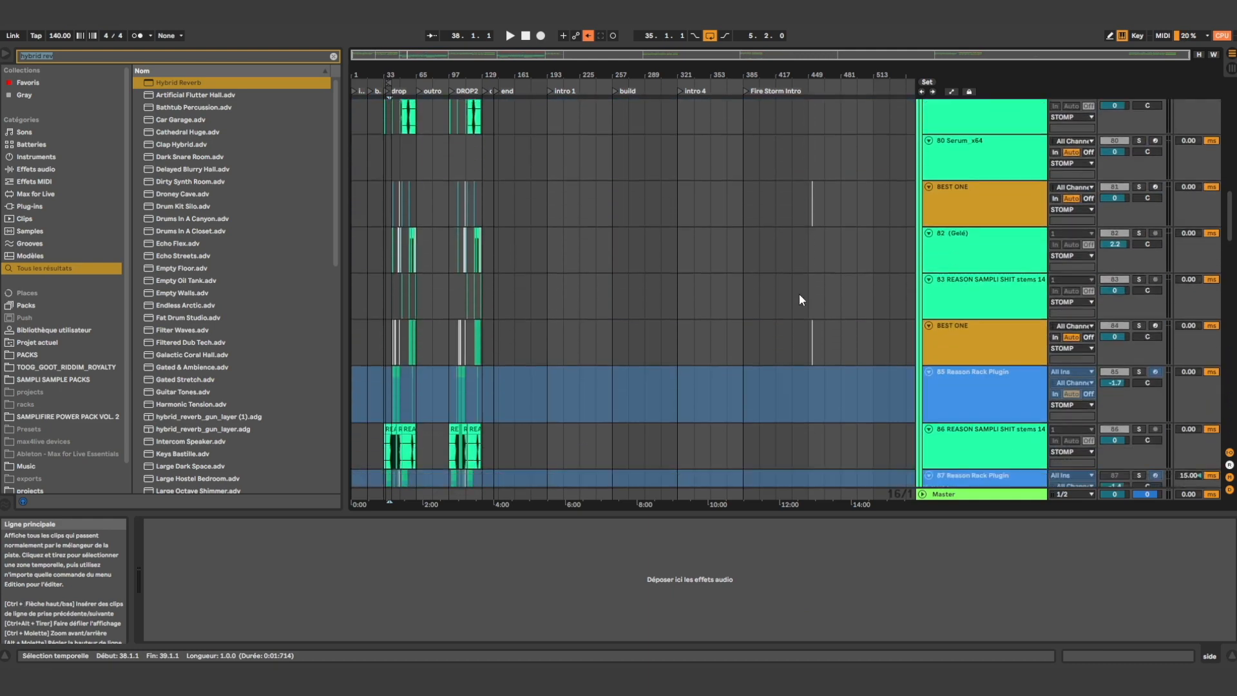
{"action": "scroll", "coordinate": [757, 191], "scroll_direction": "up", "scroll_amount": 5}
{"action": "scroll", "coordinate": [763, 232], "scroll_direction": "up", "scroll_amount": 12}
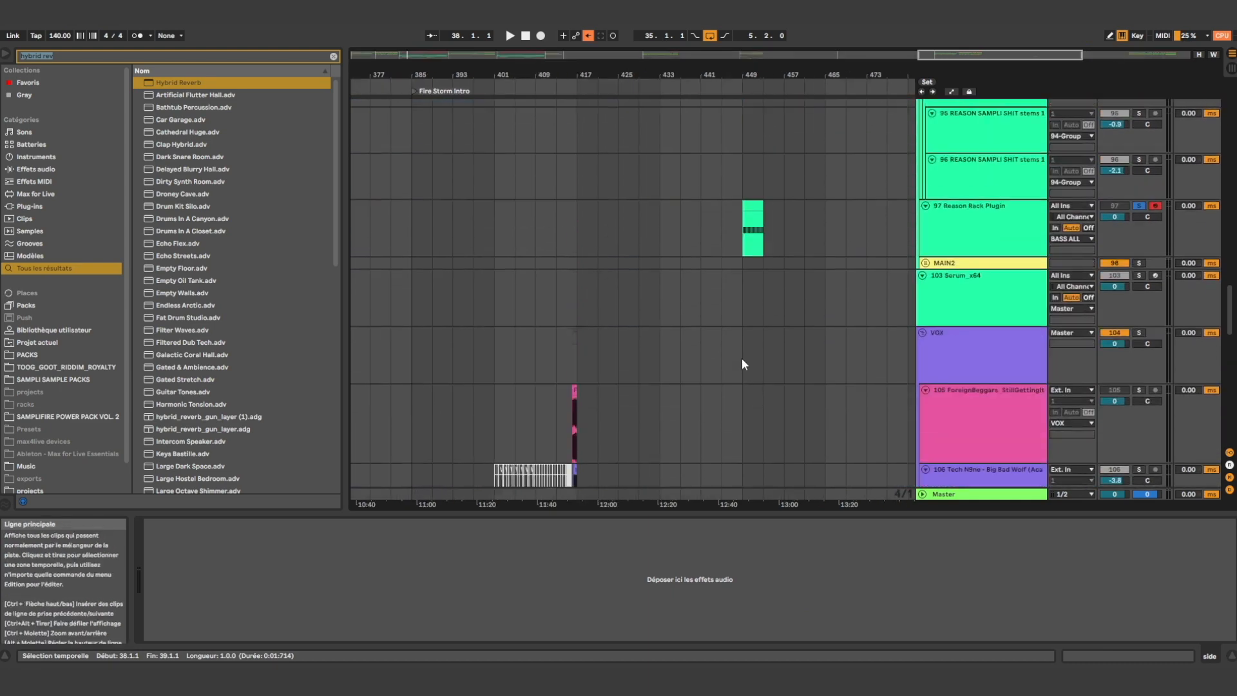
{"action": "left_click_drag", "start_coordinate": [744, 102], "coordinate": [741, 143]}
Loop bar 449, turn off track 97's solo and play the bass together with the drums
{"action": "key", "text": "ctrl+l"}
{"action": "key", "text": "space"}
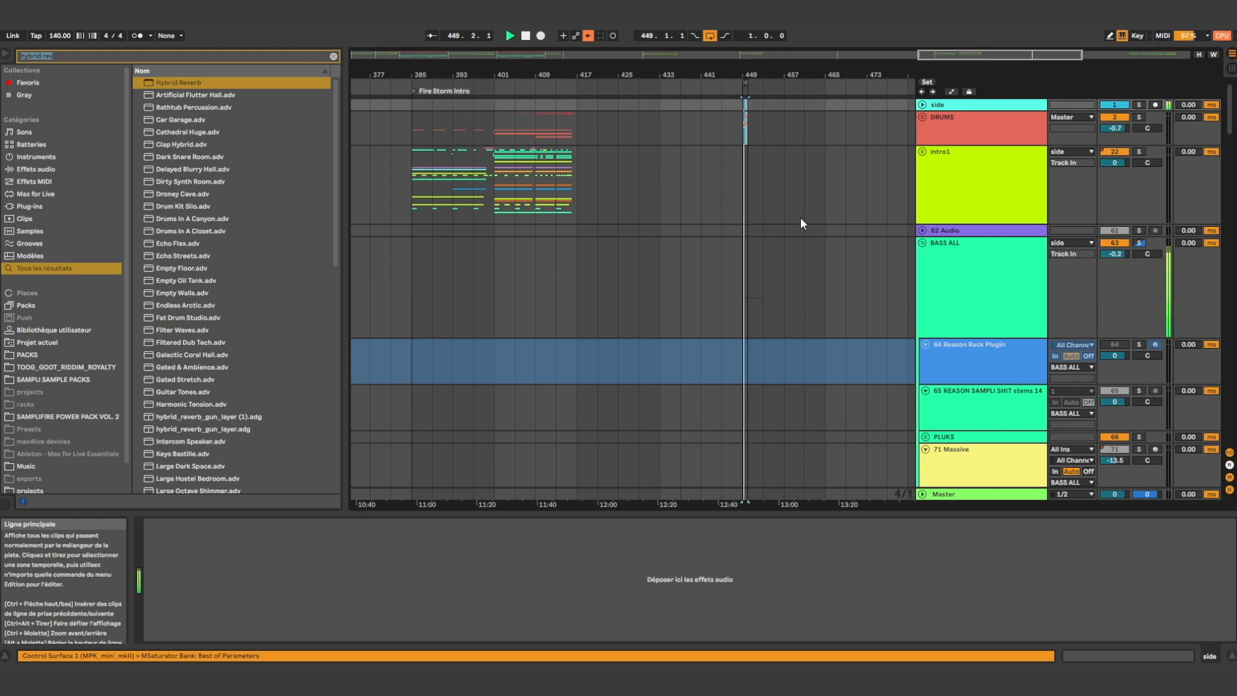
{"action": "scroll", "coordinate": [797, 219], "scroll_direction": "up", "scroll_amount": 5}
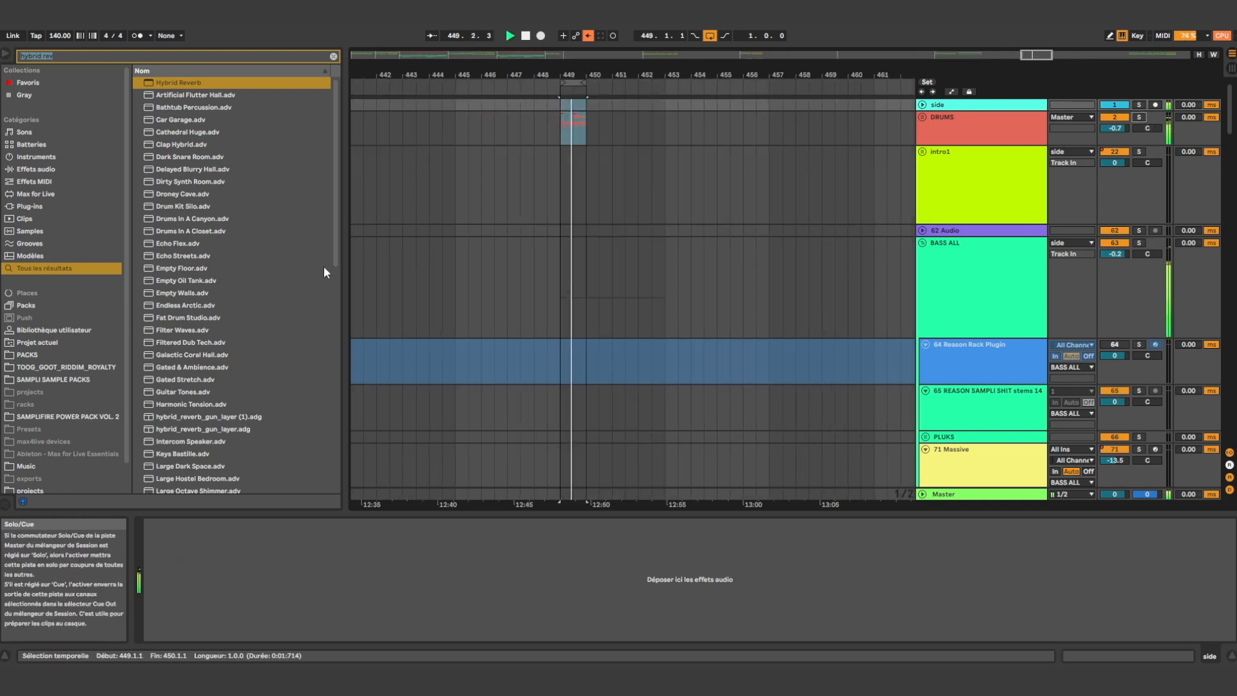
{"action": "scroll", "coordinate": [551, 178], "scroll_direction": "up", "scroll_amount": 5}
{"action": "scroll", "coordinate": [578, 252], "scroll_direction": "down", "scroll_amount": 20}
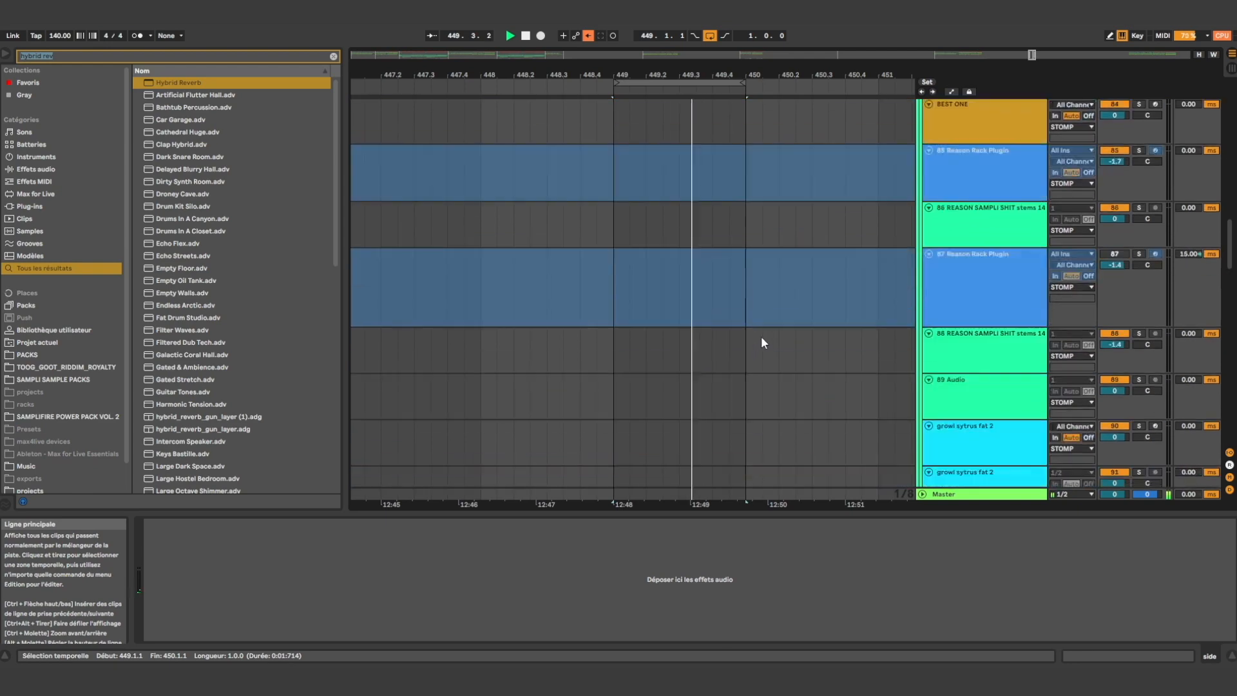
{"action": "key", "text": "space"}
{"action": "scroll", "coordinate": [1097, 287], "scroll_direction": "up", "scroll_amount": 15}
{"action": "key", "text": "space"}
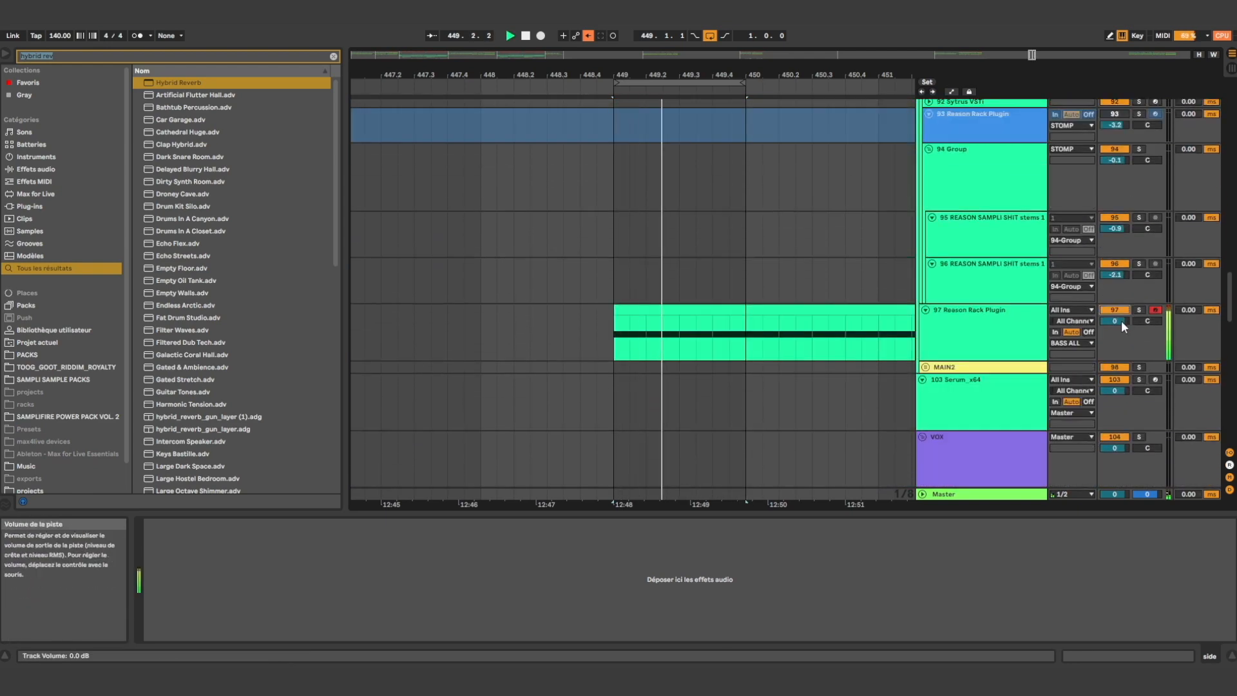
Open track 97's Reason Rack Plugin to examine Malström's oscillator A envelope, and view the effects chain through Hybrid Reverb
{"action": "left_click", "coordinate": [911, 356]}
{"action": "left_click", "coordinate": [170, 525]}
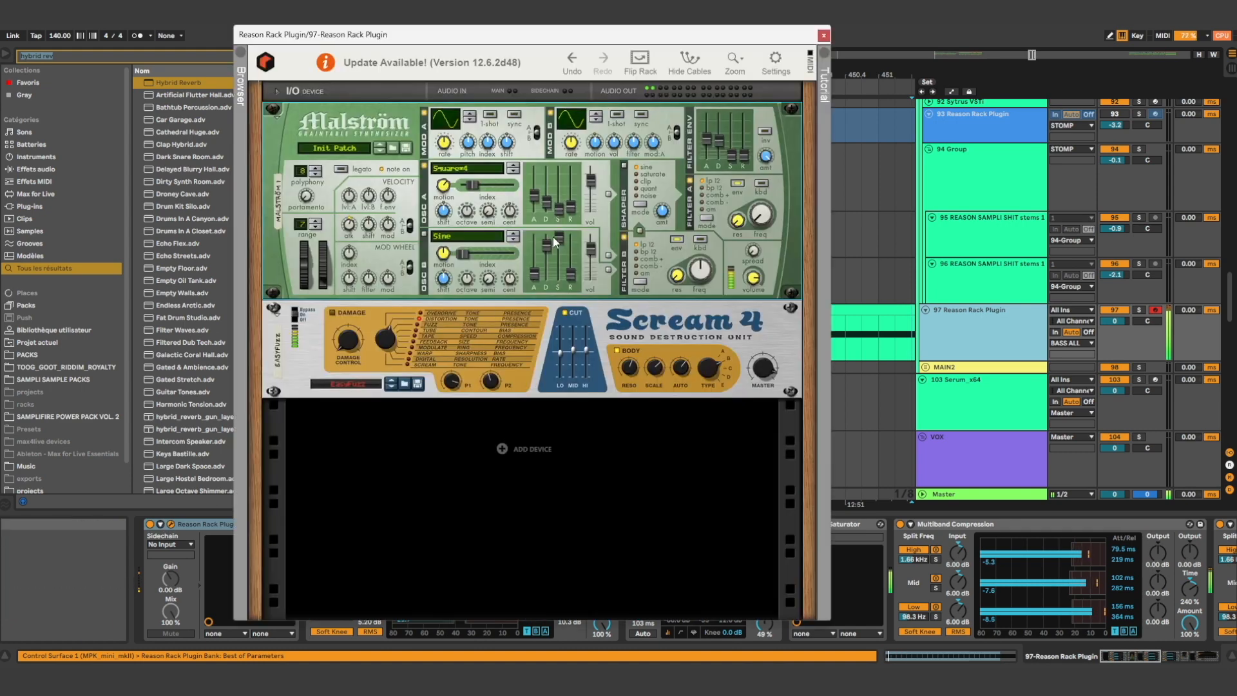
{"action": "left_click", "coordinate": [551, 202]}
{"action": "left_click_drag", "start_coordinate": [550, 202], "coordinate": [547, 205]}
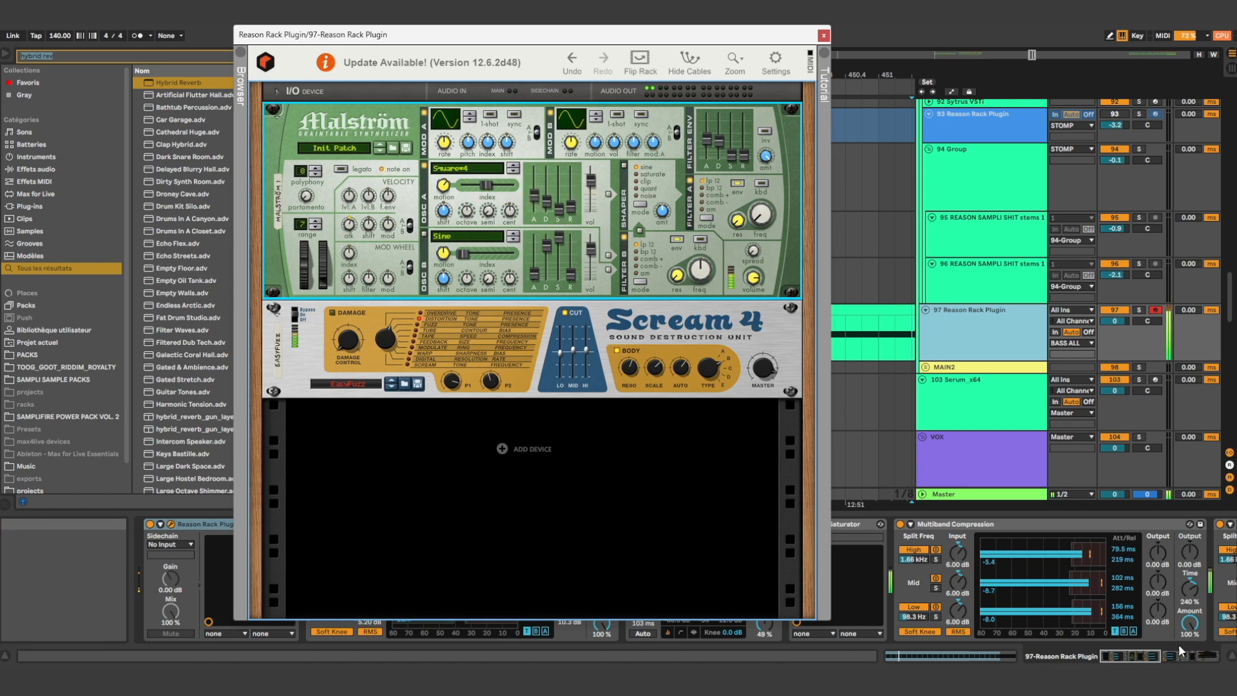
{"action": "left_click_drag", "start_coordinate": [1112, 656], "coordinate": [1178, 656]}
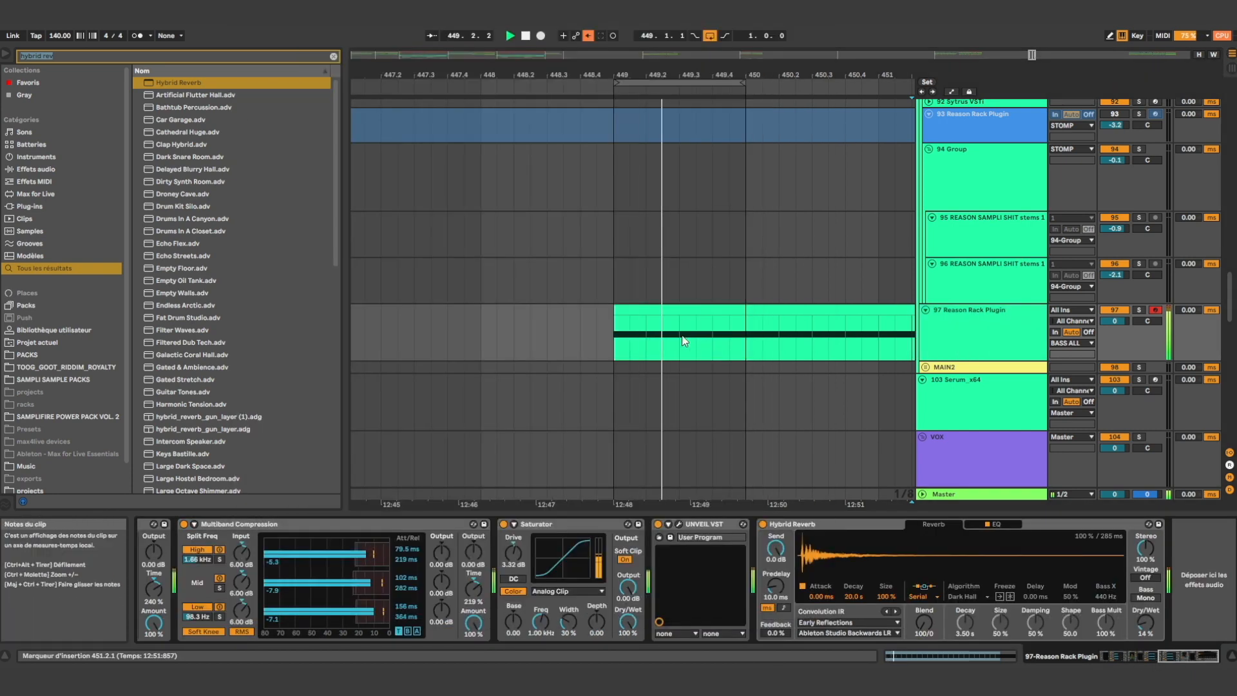
{"action": "left_click", "coordinate": [686, 311]}
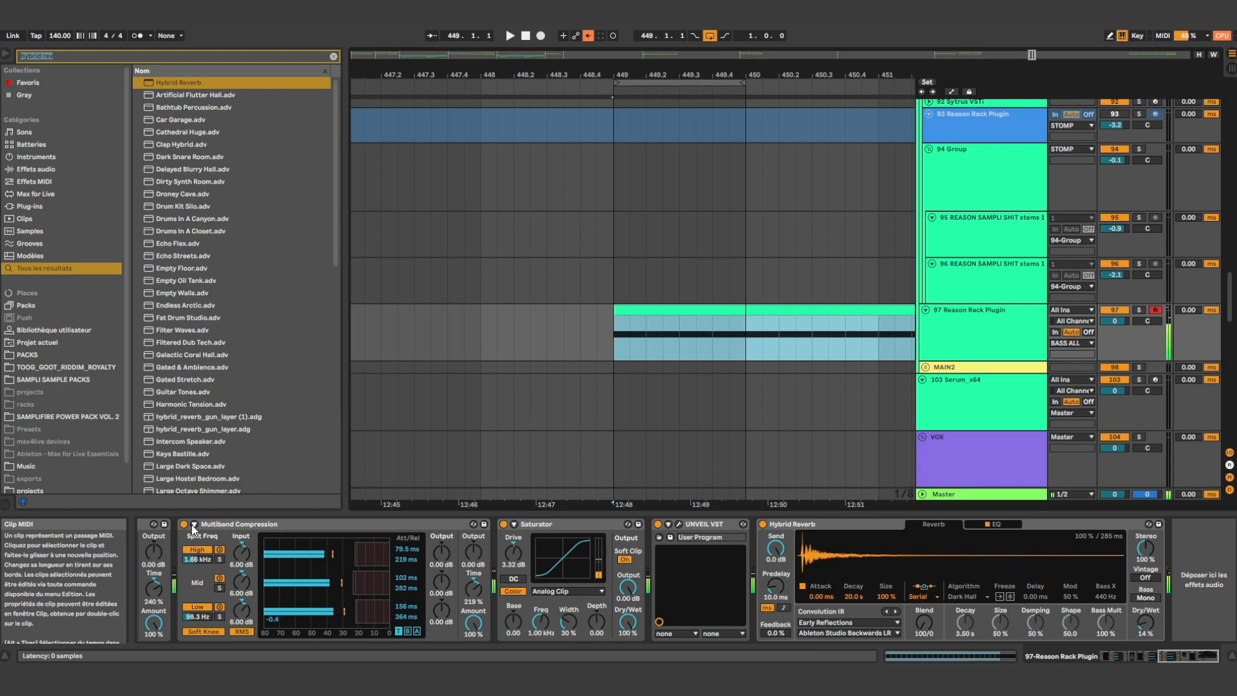
Reopen the Reason Rack Plugin, change Malström's Modulator B curve and raise oscillator A's index, and close the plugin window
{"action": "scroll", "coordinate": [360, 590], "scroll_direction": "up", "scroll_amount": 4}
{"action": "scroll", "coordinate": [177, 536], "scroll_direction": "up", "scroll_amount": 5}
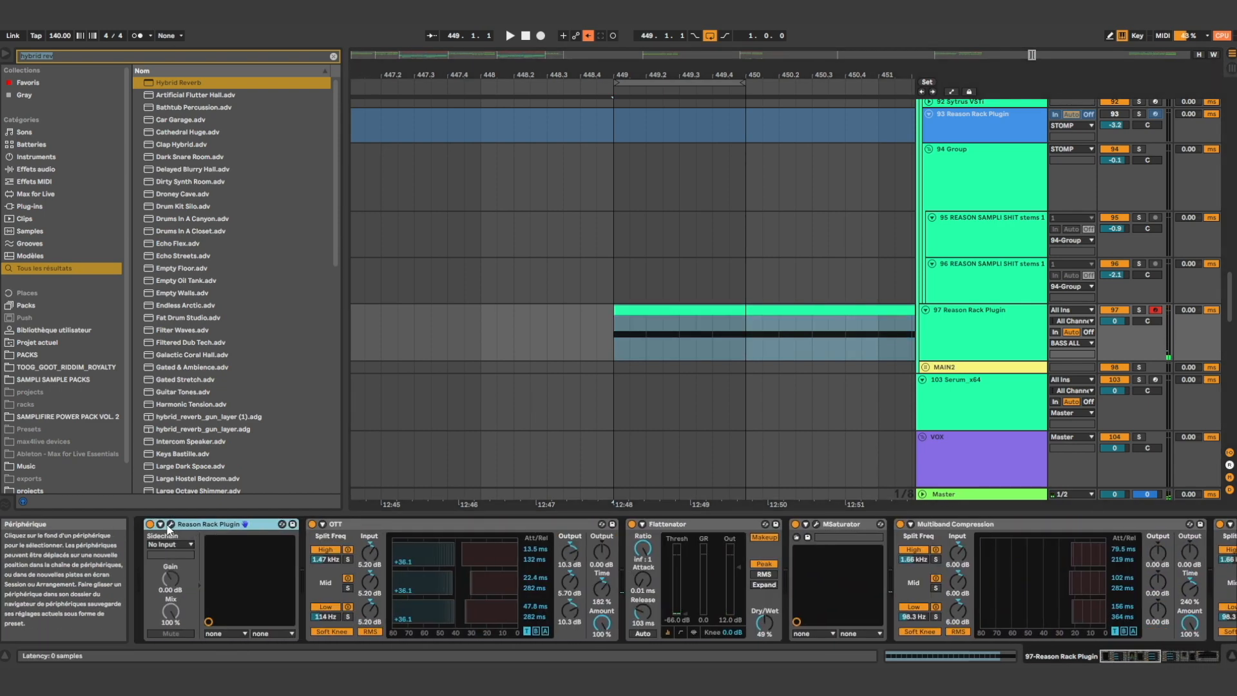
{"action": "left_click", "coordinate": [171, 524]}
{"action": "left_click_drag", "start_coordinate": [553, 201], "coordinate": [559, 191]}
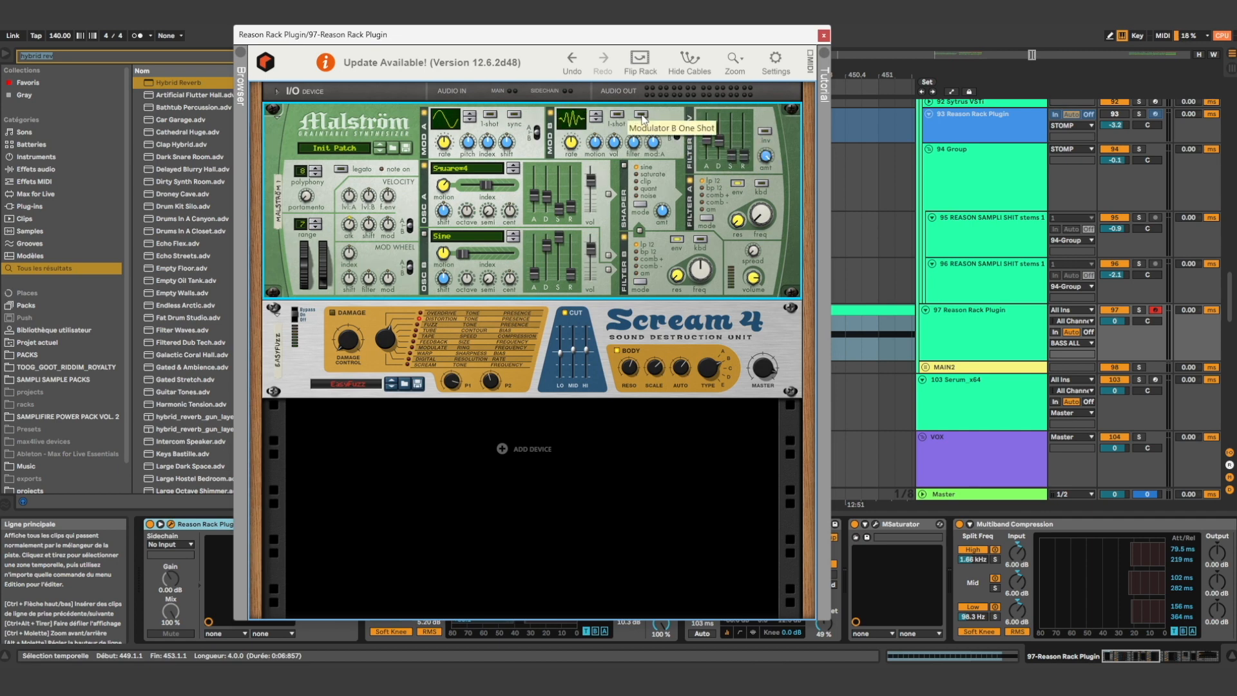
{"action": "left_click", "coordinate": [594, 114]}
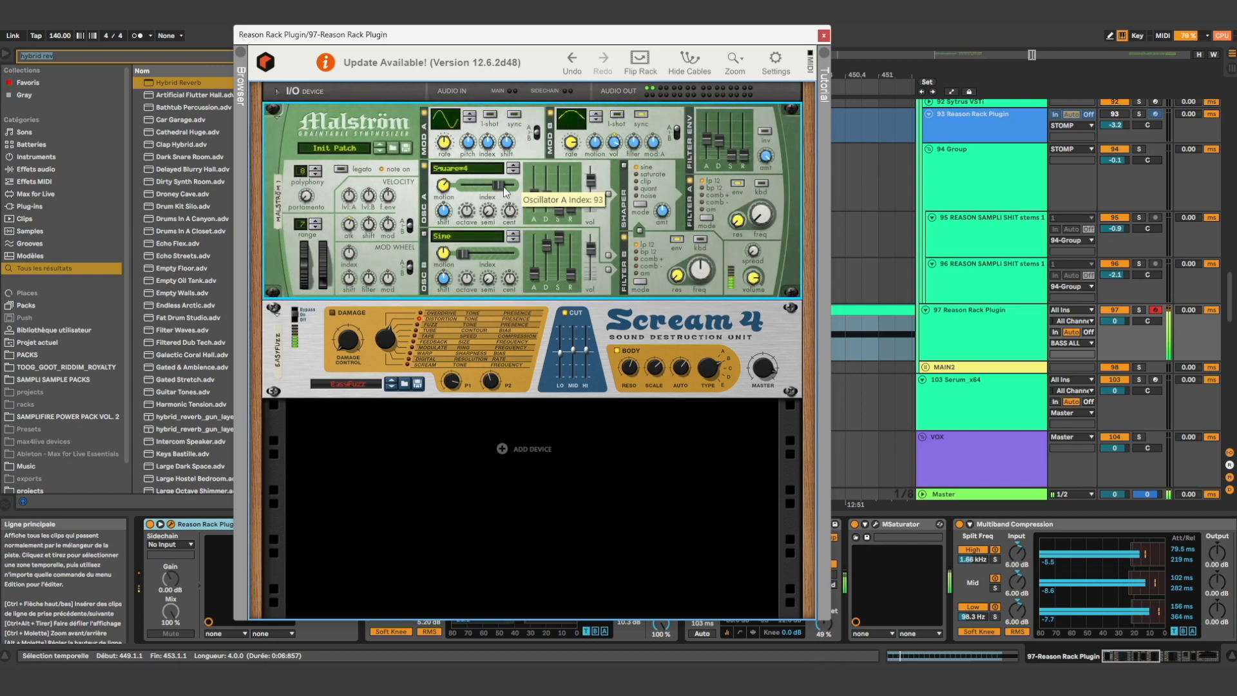
{"action": "left_click", "coordinate": [825, 36]}
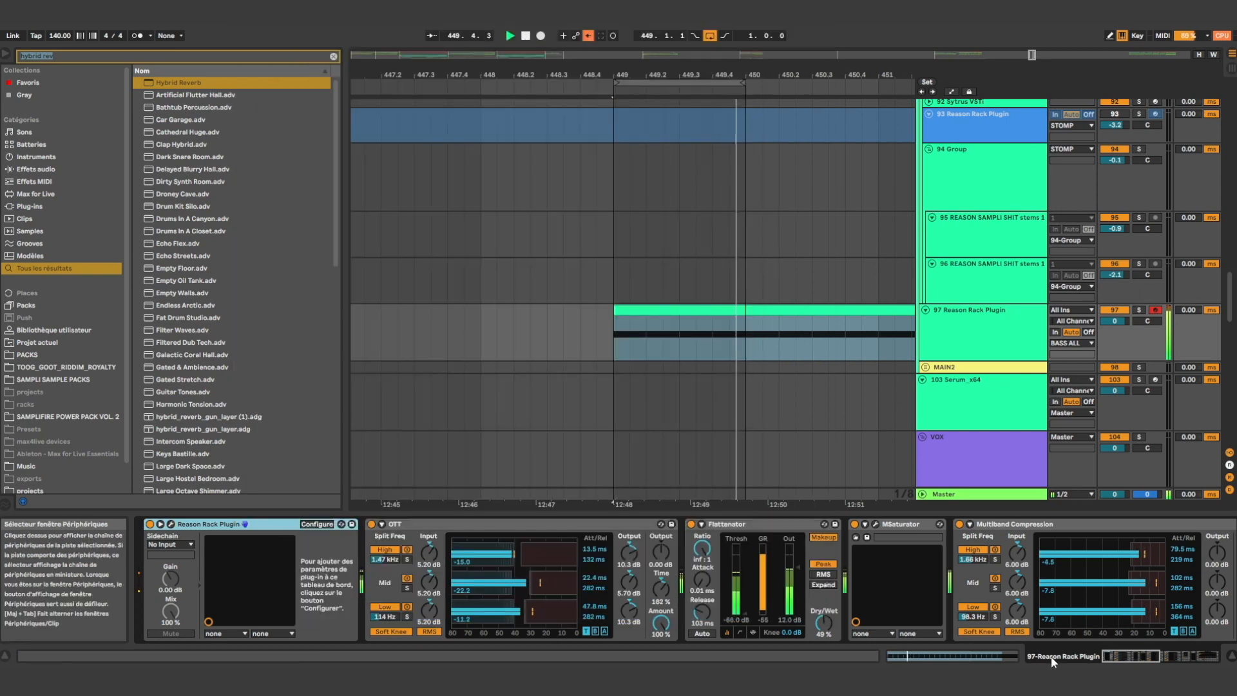
Stop playback and set the loop to two bars starting at bar 449 of track 97's clip
{"action": "left_click", "coordinate": [749, 342]}
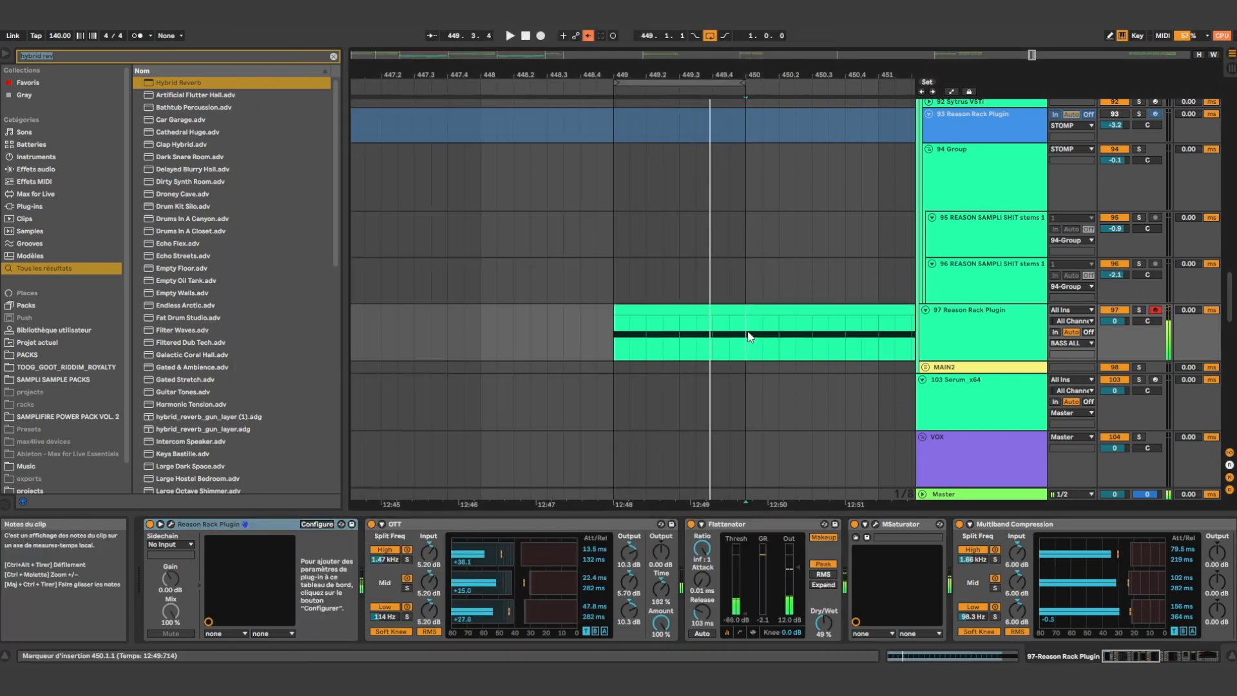
{"action": "scroll", "coordinate": [748, 340], "scroll_direction": "down", "scroll_amount": 3}
{"action": "key", "text": "space"}
{"action": "left_click_drag", "start_coordinate": [741, 341], "coordinate": [689, 347]}
{"action": "scroll", "coordinate": [688, 347], "scroll_direction": "down", "scroll_amount": 2}
{"action": "scroll", "coordinate": [730, 345], "scroll_direction": "up", "scroll_amount": 3}
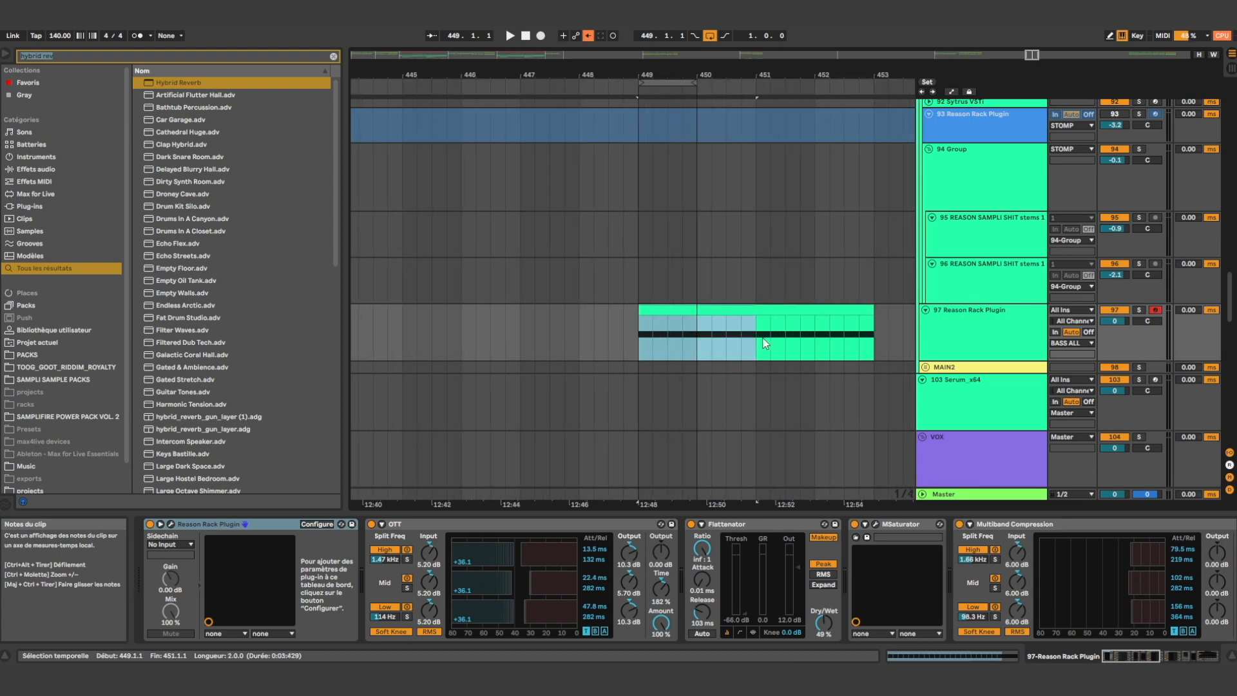
{"action": "scroll", "coordinate": [737, 168], "scroll_direction": "up", "scroll_amount": 15}
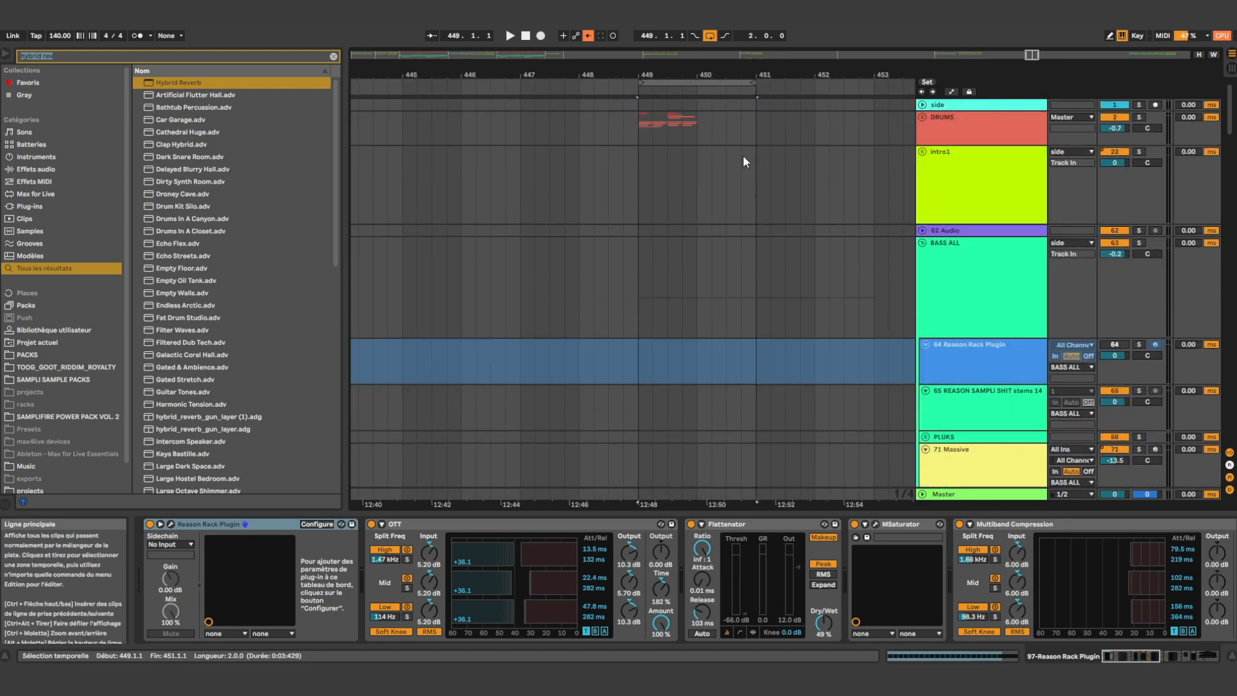
Duplicate the DRUMS section of bar 449 into bar 450
{"action": "left_click_drag", "start_coordinate": [701, 129], "coordinate": [642, 134]}
{"action": "key", "text": "ctrl+d"}
{"action": "scroll", "coordinate": [717, 275], "scroll_direction": "down", "scroll_amount": 15}
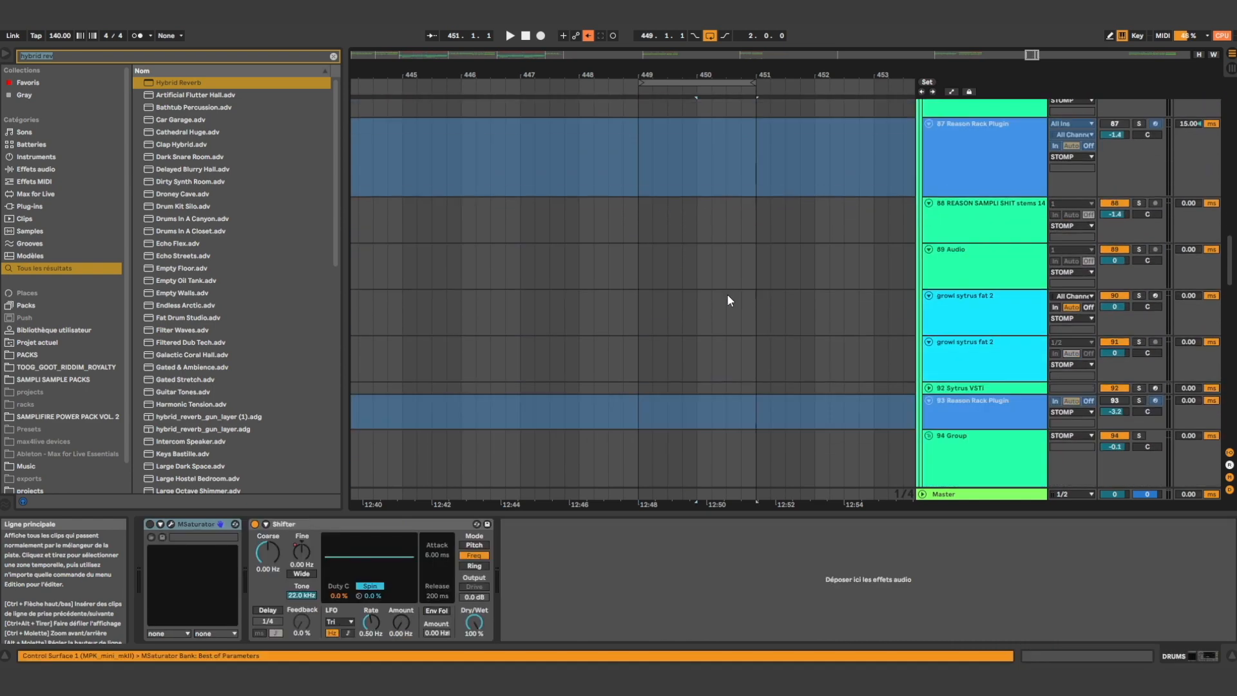
Open track 97's MIDI clip and display its MIDI Ctrl Pitch Bend envelope
{"action": "scroll", "coordinate": [709, 161], "scroll_direction": "up", "scroll_amount": 5}
{"action": "double_click", "coordinate": [705, 303]}
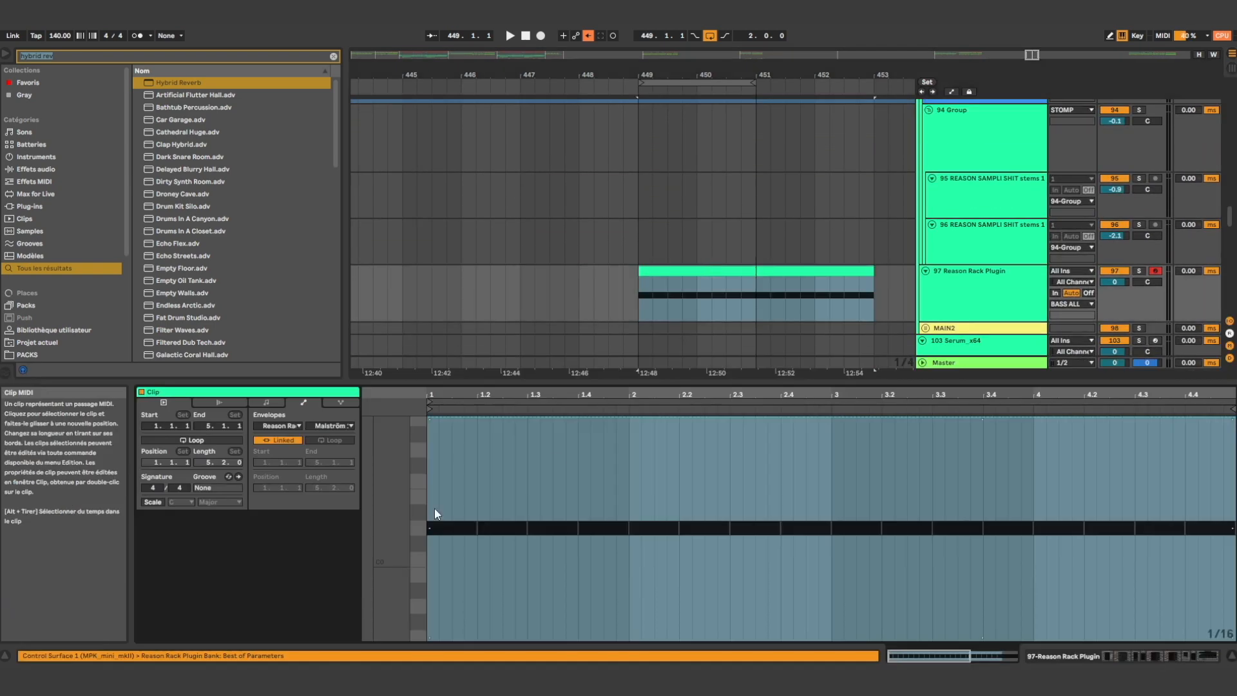
{"action": "left_click", "coordinate": [283, 426]}
{"action": "left_click", "coordinate": [273, 437]}
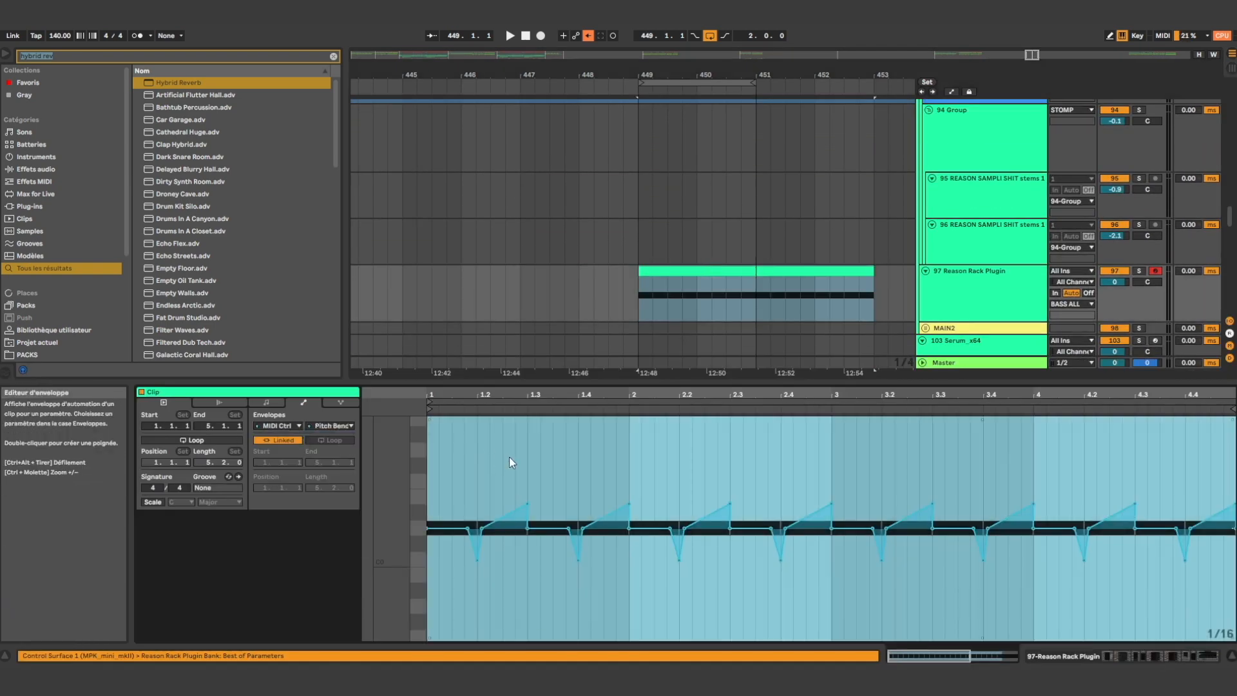
Delete the Pitch Bend envelope, play the clip without it and undo the deletion
{"action": "key", "text": "Delete"}
{"action": "key", "text": "space"}
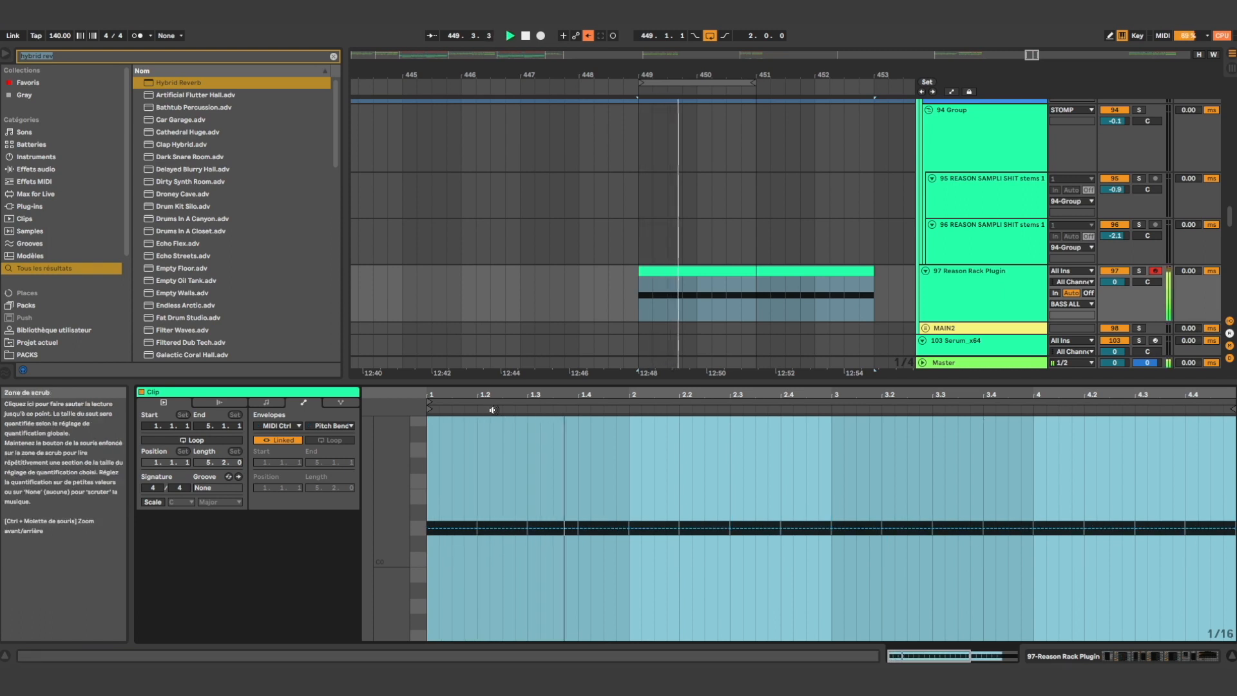
{"action": "left_click", "coordinate": [471, 494]}
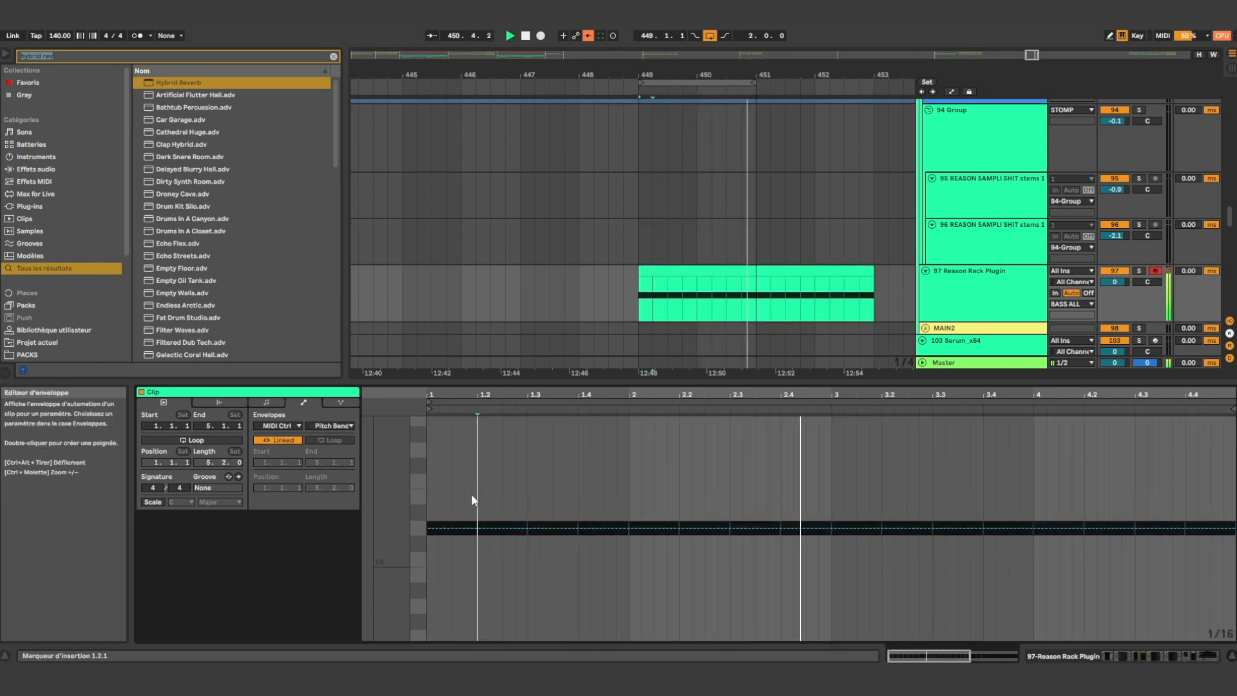
{"action": "key", "text": "space"}
{"action": "key", "text": "ctrl+z"}
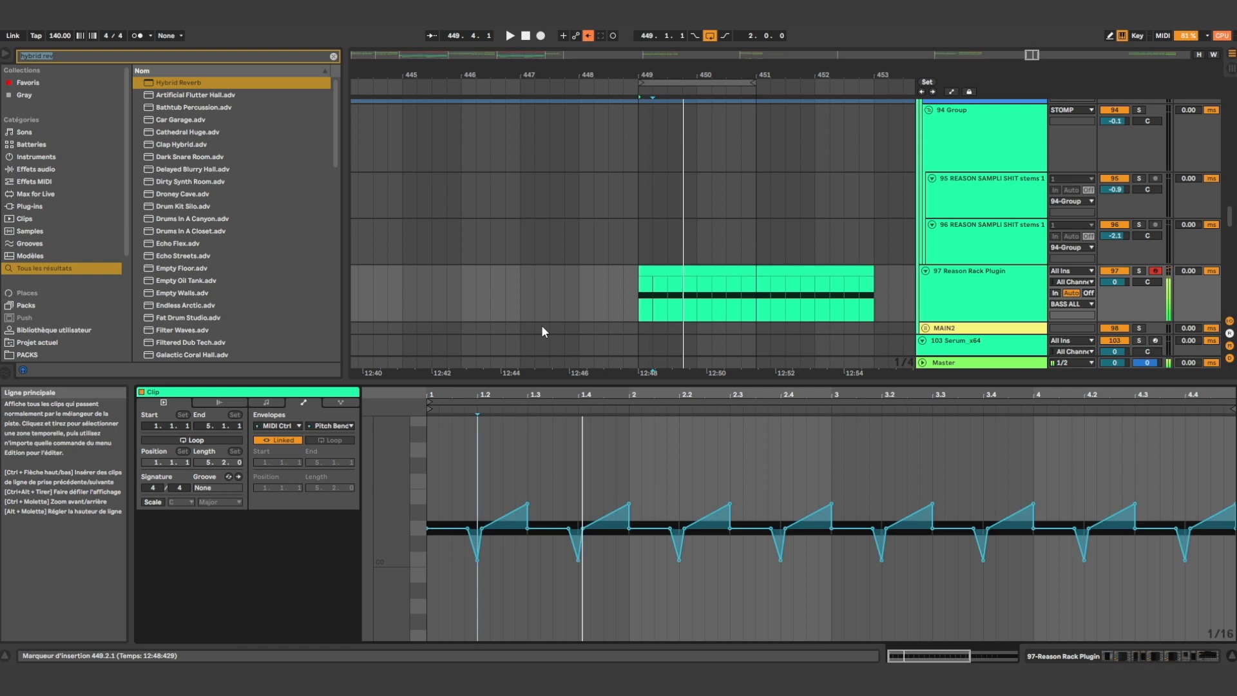
Play the loop, and reshape the envelope's first half bar with a curved initial rise and a wider, rounded dip at 1.2
{"action": "key", "text": "space"}
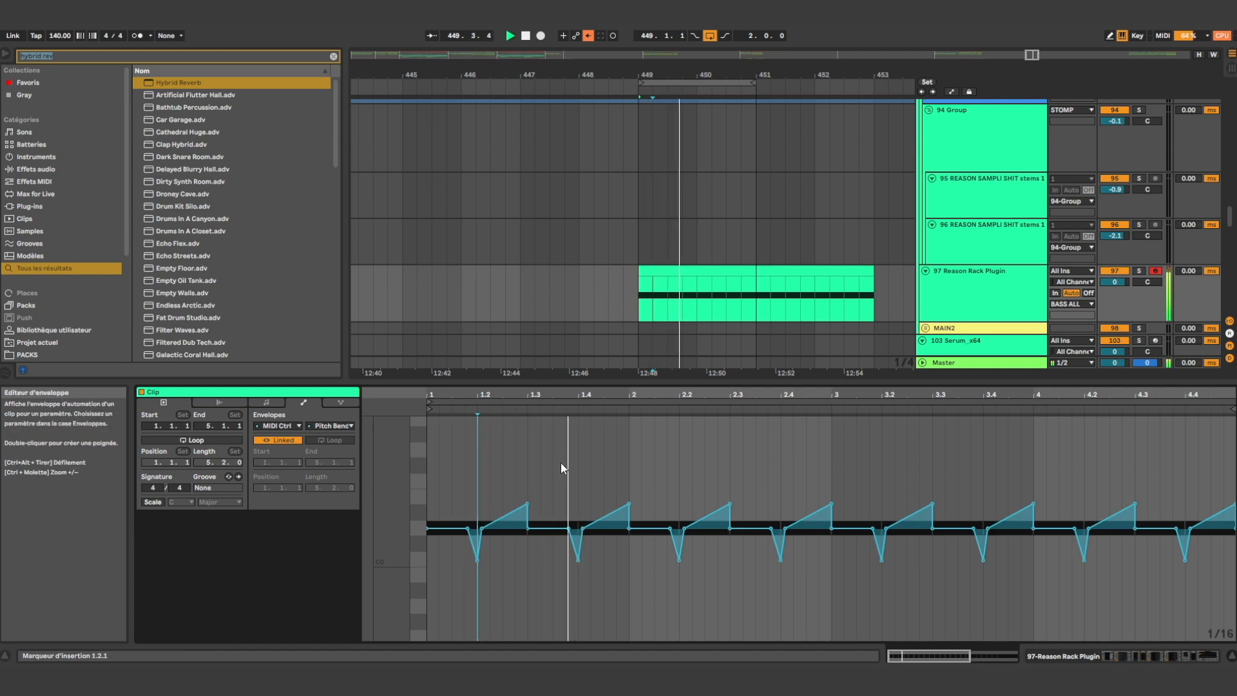
{"action": "left_click", "coordinate": [557, 465]}
{"action": "key", "text": "space"}
{"action": "mouse_move", "coordinate": [447, 530]}
{"action": "left_mouse_down"}
{"action": "mouse_move", "coordinate": [447, 506]}
{"action": "mouse_move", "coordinate": [461, 544]}
{"action": "left_mouse_up"}
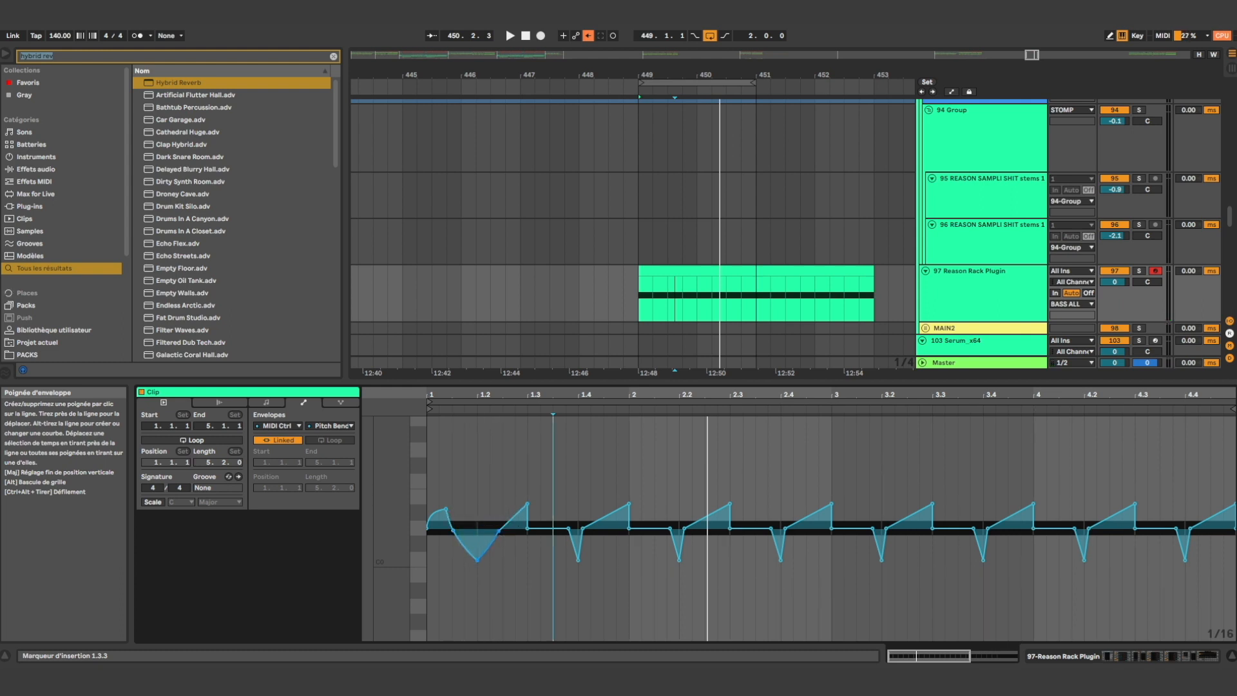
Select the reshaped Pitch Bend curve from 1.1.1 to 1.3.1 and duplicate it repeatedly along the clip
{"action": "left_click_drag", "start_coordinate": [532, 462], "coordinate": [413, 470]}
{"action": "key", "text": "ctrl+d"}
{"action": "key", "text": "ctrl+d"}
{"action": "key", "text": "ctrl+d"}
{"action": "key", "text": "ctrl+d"}
{"action": "key", "text": "ctrl+d"}
{"action": "key", "text": "ctrl+d"}
{"action": "key", "text": "ctrl+d"}
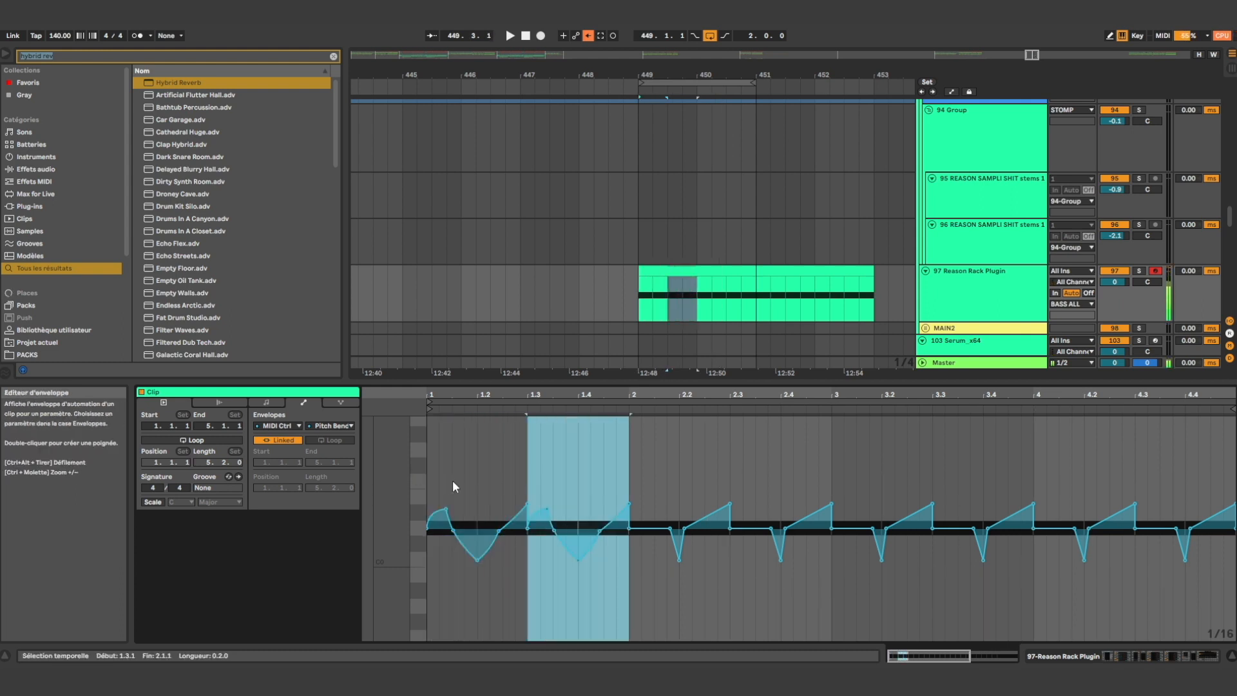
Play the two-bar loop to listen to the reshaped pitch bends with the drums
{"action": "left_click", "coordinate": [509, 451]}
{"action": "left_click_drag", "start_coordinate": [453, 451], "coordinate": [414, 450]}
{"action": "key", "text": "space"}
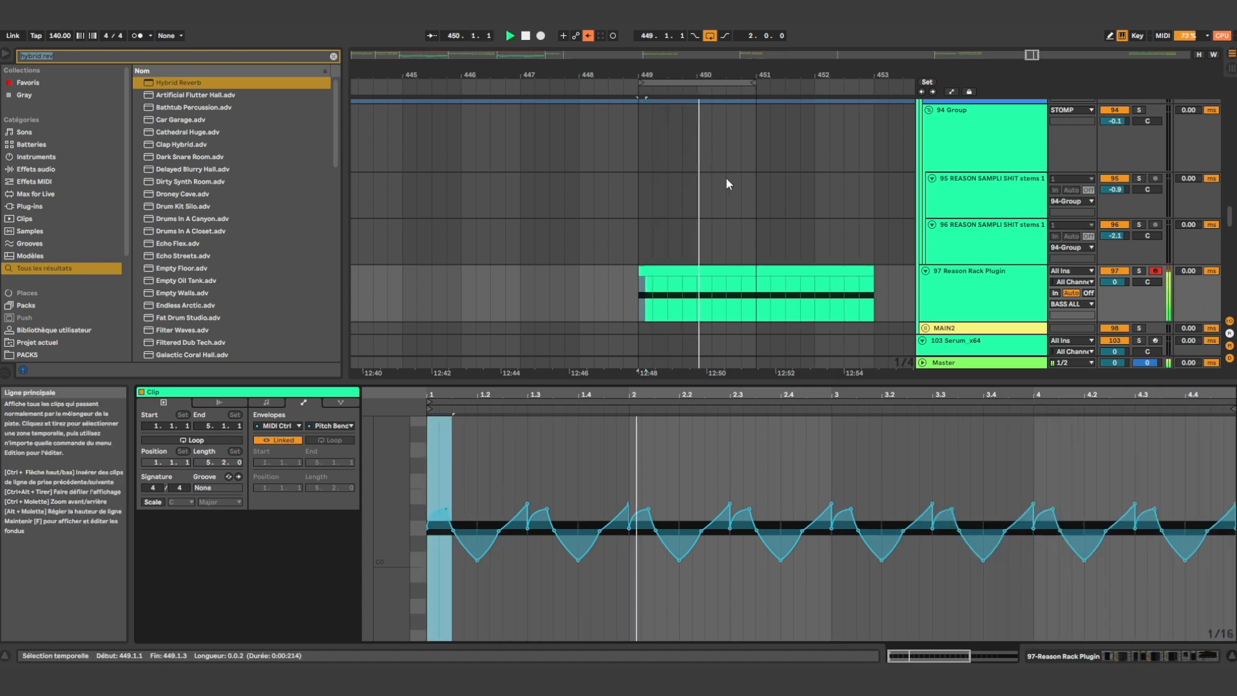
{"action": "key", "text": "space"}
Reshape the Pitch Bend curve from 2.3 to 3 into one rounded rise, peaking at 2.4 in place of the dip
{"action": "scroll", "coordinate": [740, 271], "scroll_direction": "up", "scroll_amount": 1}
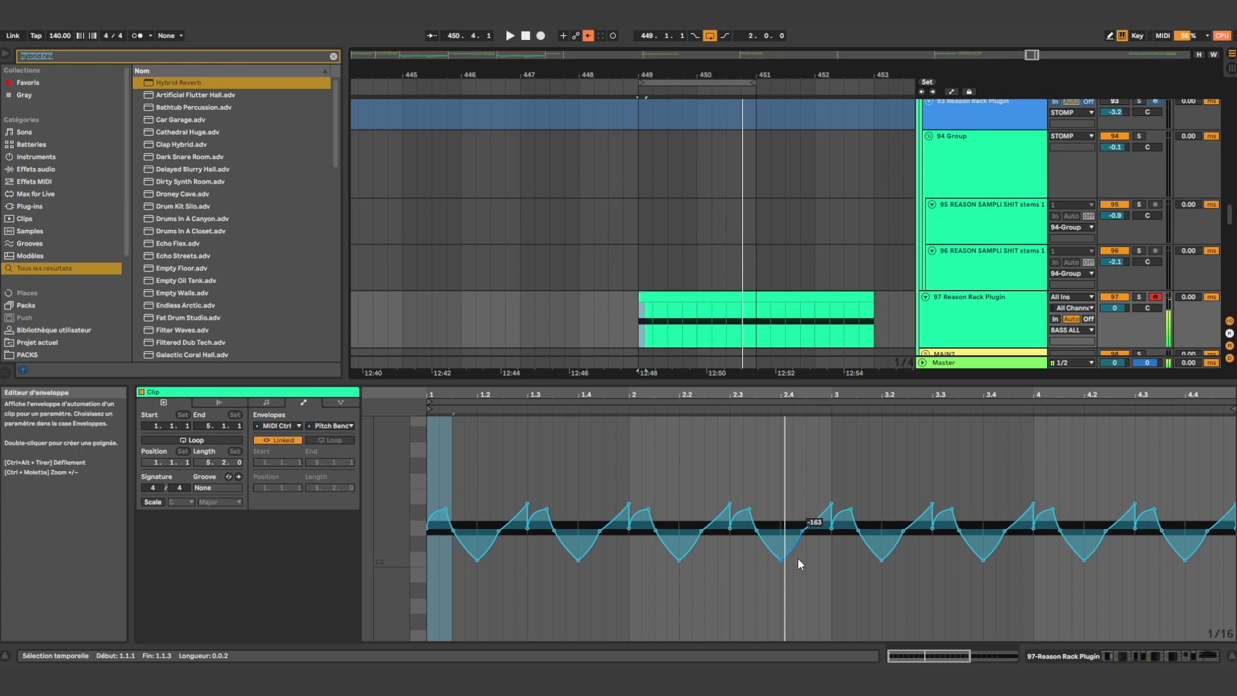
{"action": "left_click_drag", "start_coordinate": [781, 559], "coordinate": [783, 480]}
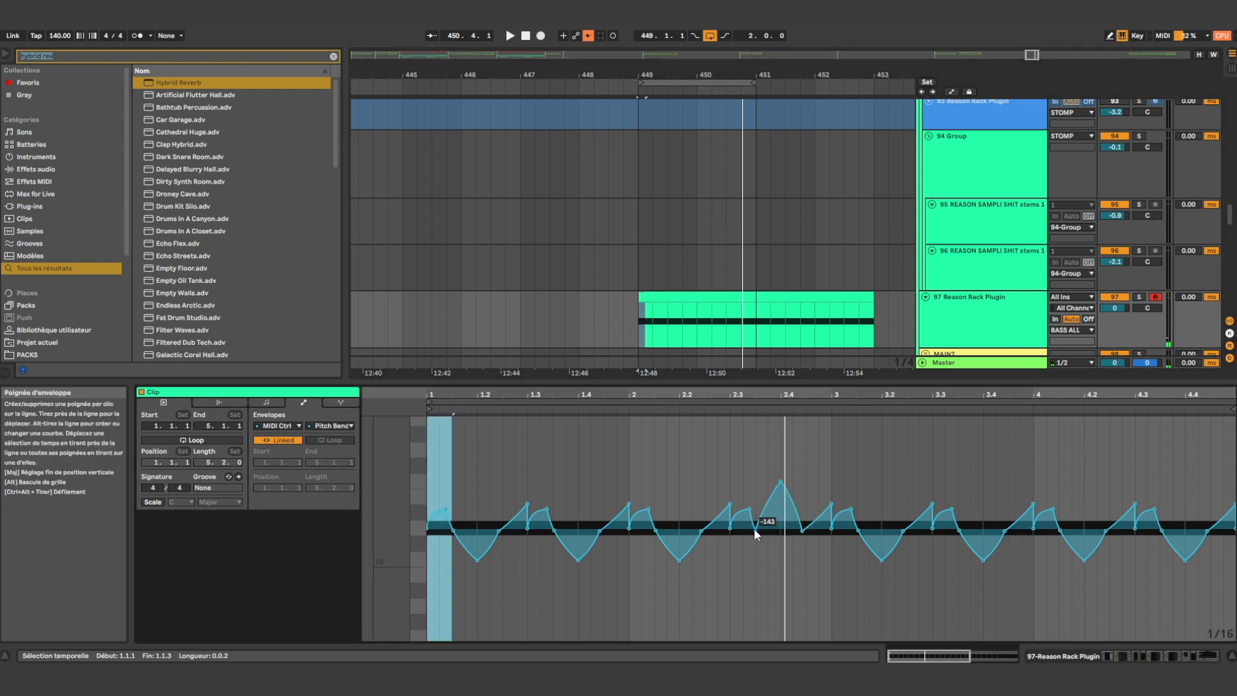
{"action": "left_click_drag", "start_coordinate": [756, 527], "coordinate": [758, 496]}
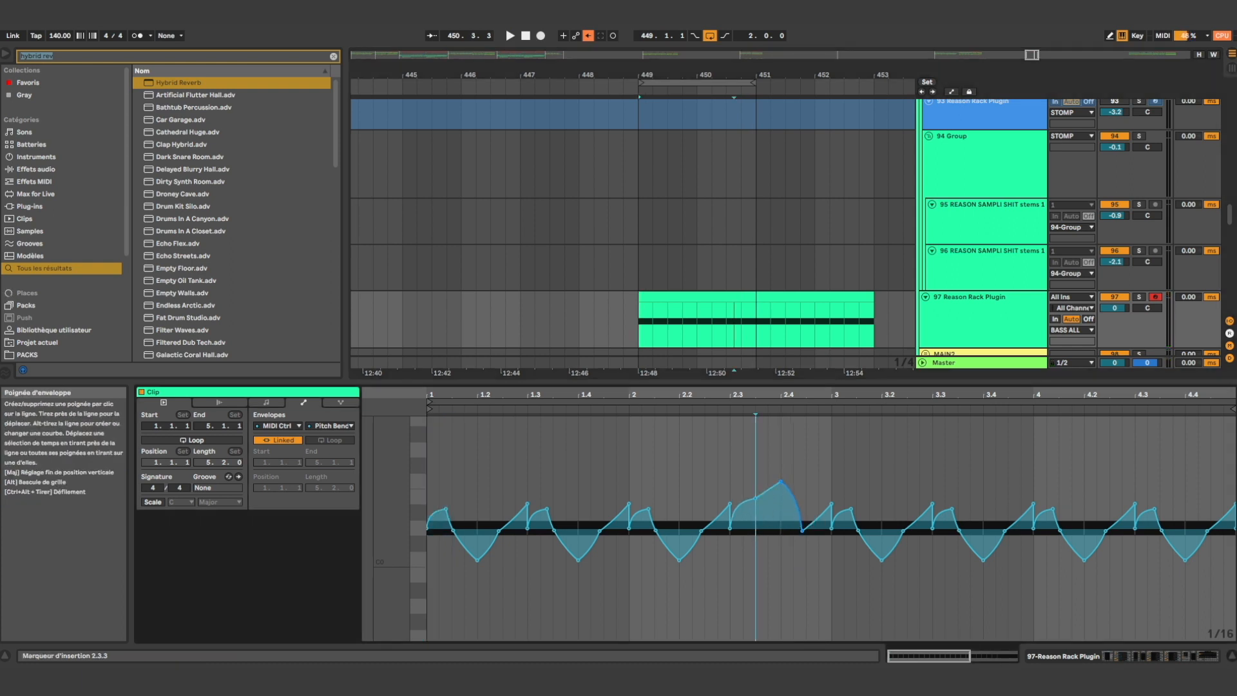
{"action": "left_click_drag", "start_coordinate": [803, 530], "coordinate": [820, 512]}
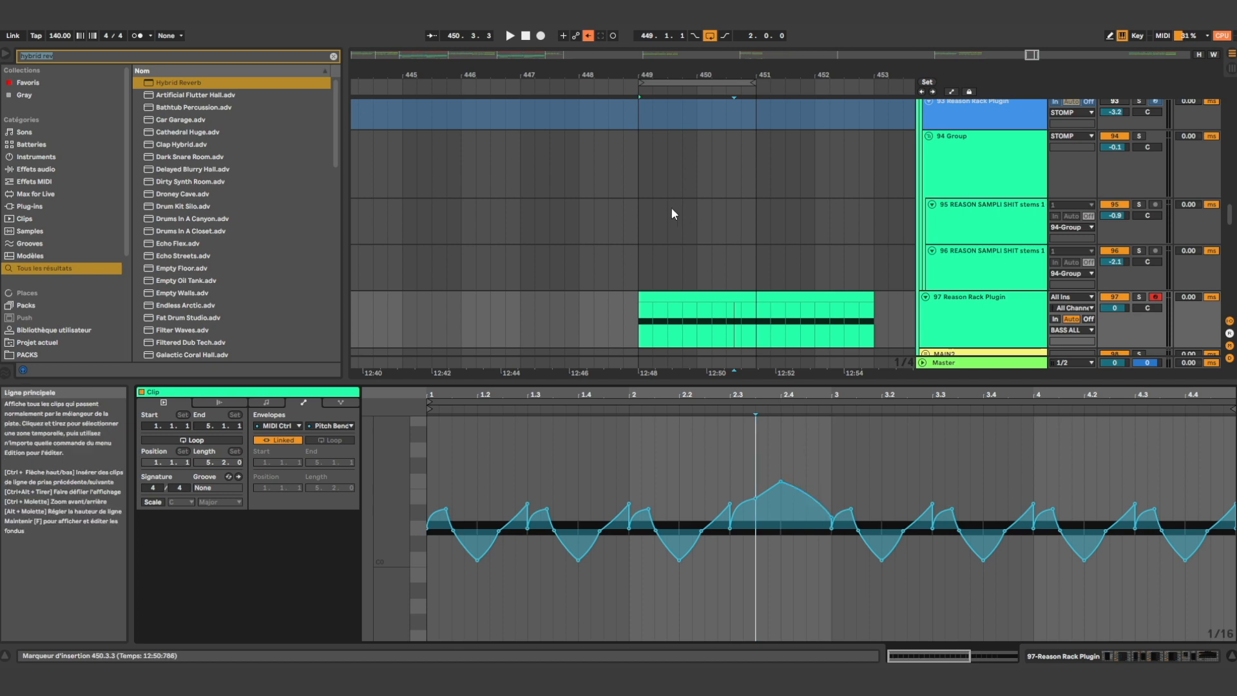
Unfold the side track, duplicate its first bar from 449 onward, and play the two-bar loop with the bass
{"action": "scroll", "coordinate": [696, 233], "scroll_direction": "up", "scroll_amount": 12}
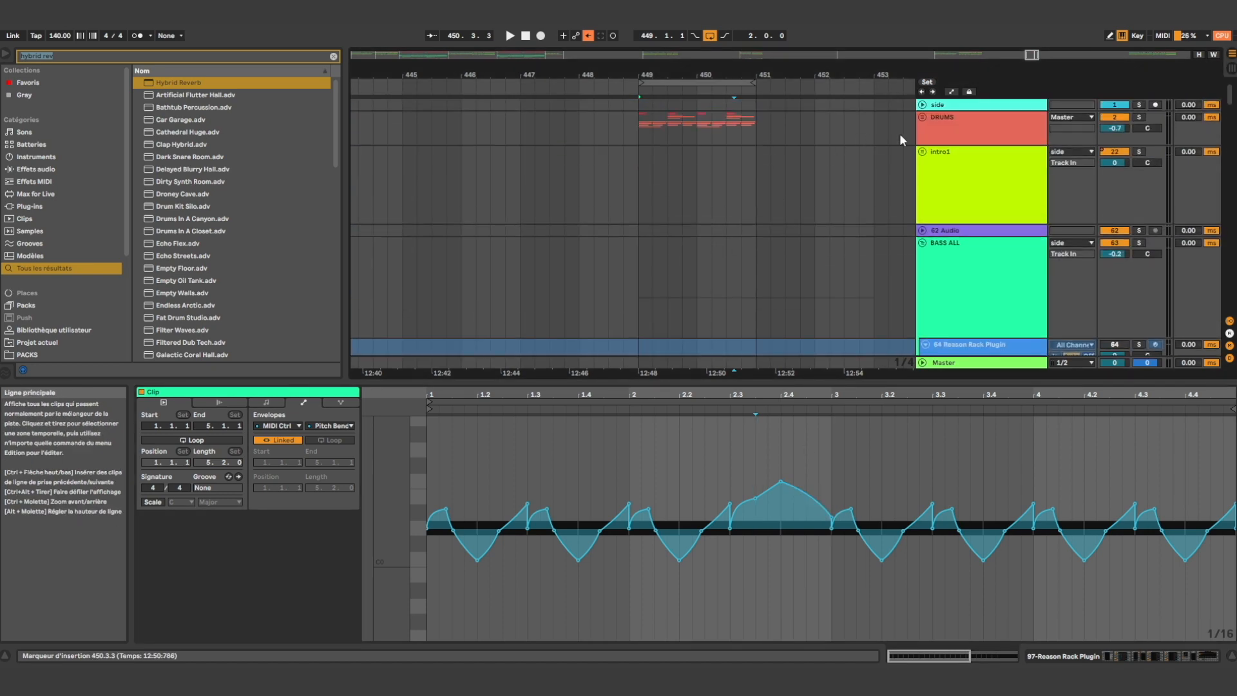
{"action": "left_click", "coordinate": [922, 105]}
{"action": "key", "text": "a"}
{"action": "left_click_drag", "start_coordinate": [695, 144], "coordinate": [652, 141]}
{"action": "key", "text": "ctrl+d"}
{"action": "key", "text": "a"}
{"action": "left_click", "coordinate": [644, 123], "text": "shift"}
{"action": "key", "text": "space"}
{"action": "scroll", "coordinate": [736, 239], "scroll_direction": "down", "scroll_amount": 12}
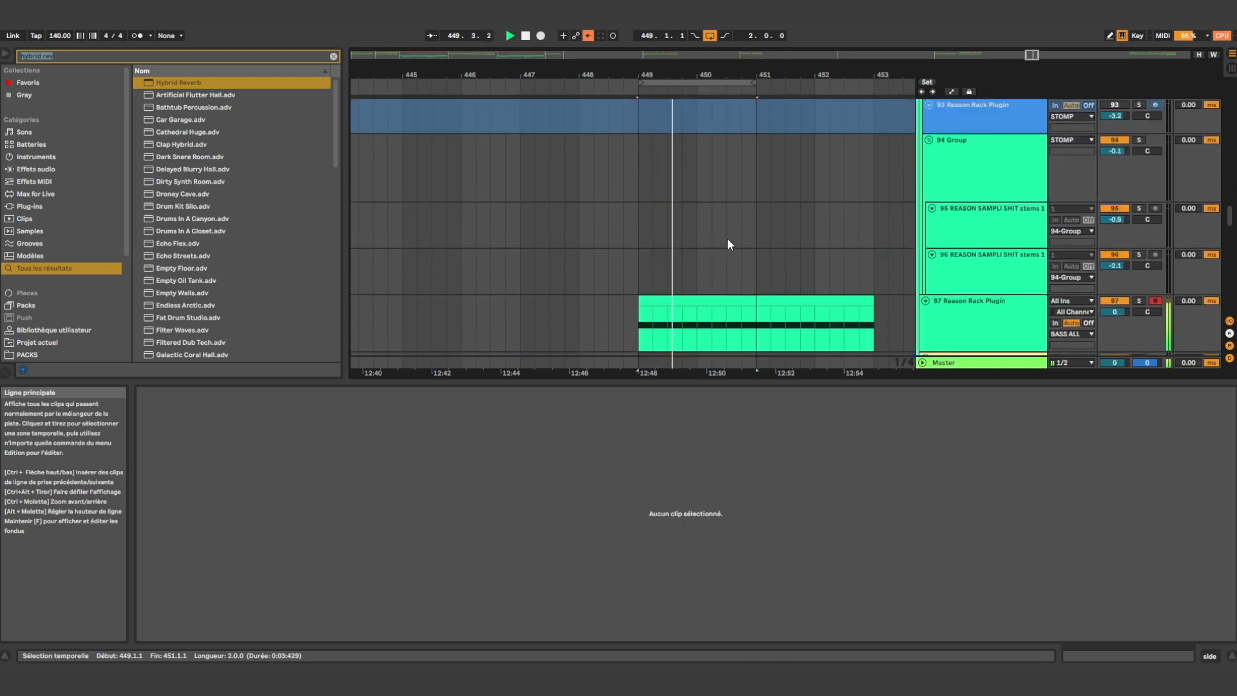
{"action": "scroll", "coordinate": [725, 240], "scroll_direction": "down", "scroll_amount": 6}
{"action": "scroll", "coordinate": [711, 264], "scroll_direction": "up", "scroll_amount": 3}
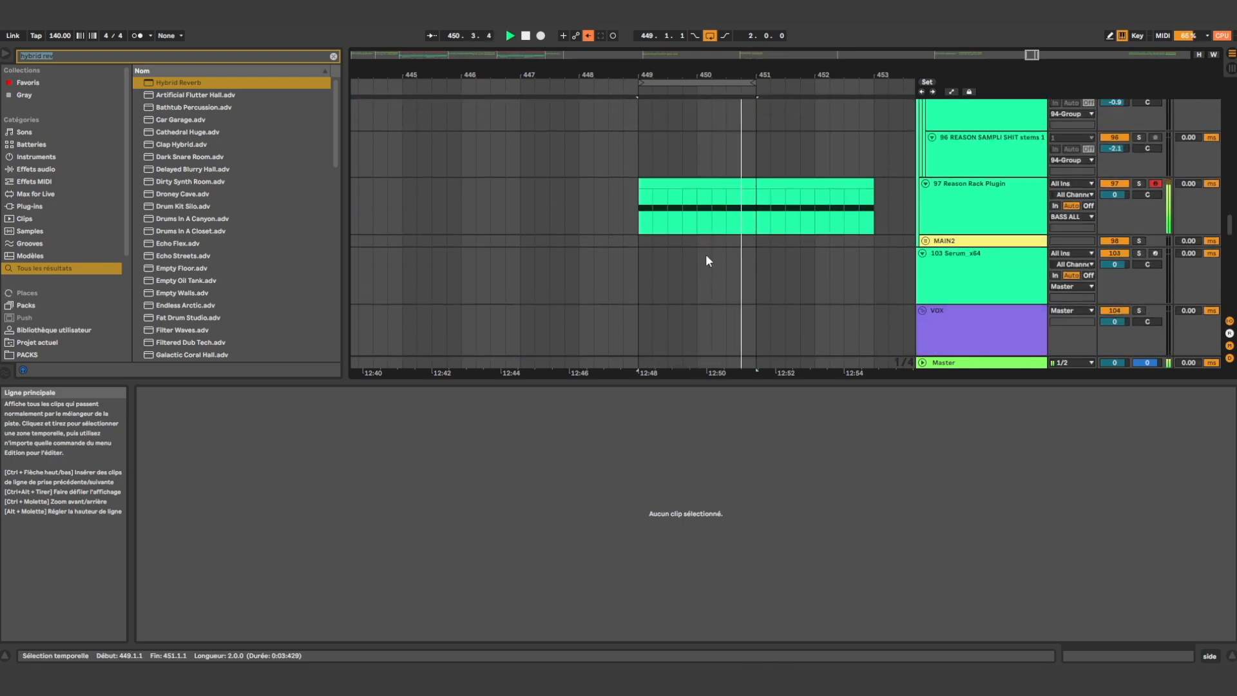
Delete the bass clip's section from 451.1.1 to 453.1.1 and select the remaining two-bar clip
{"action": "left_click_drag", "start_coordinate": [767, 225], "coordinate": [878, 208]}
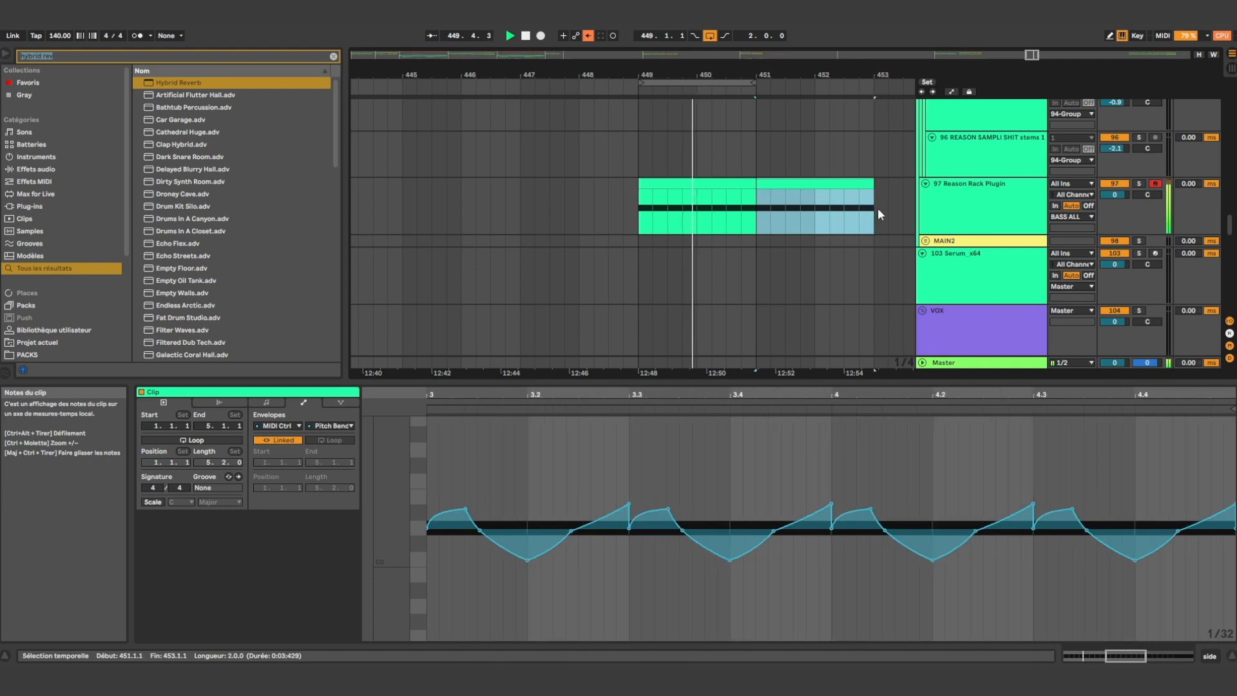
{"action": "key", "text": "Delete"}
{"action": "left_click", "coordinate": [723, 183]}
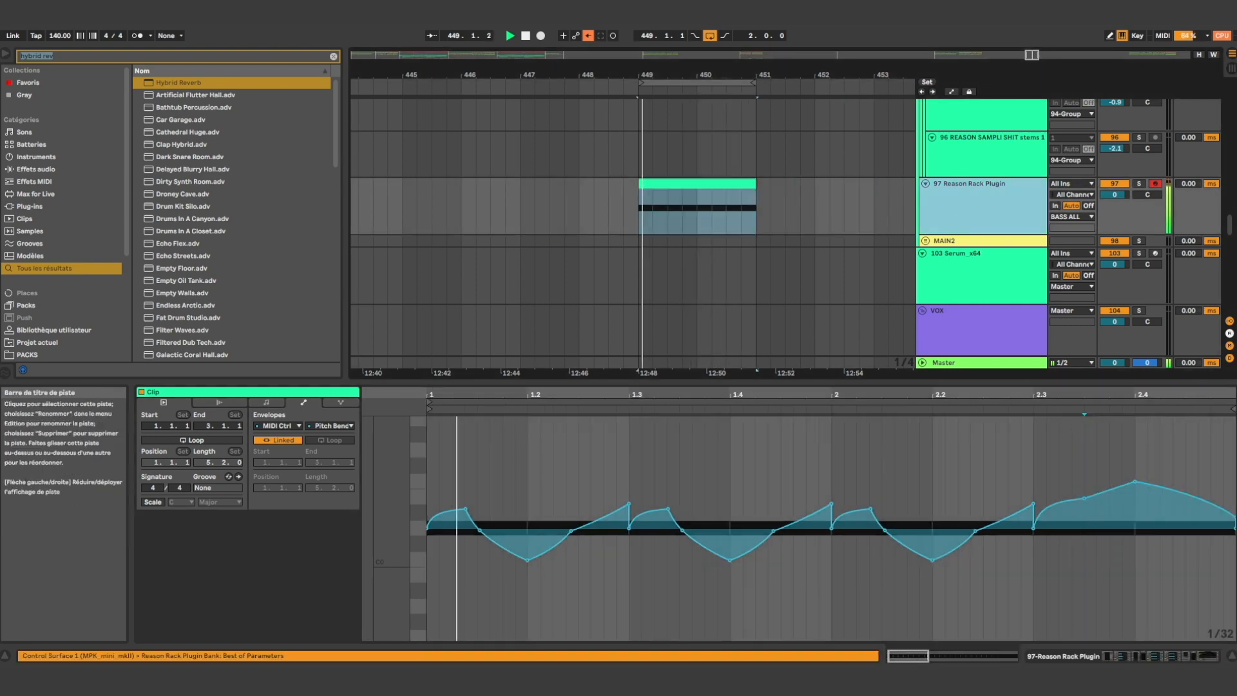
Expose Malström's Modulator B Rate automation and try raising it from 449.1.3 to 449.2.1 while playing the loop
{"action": "left_click", "coordinate": [1113, 654]}
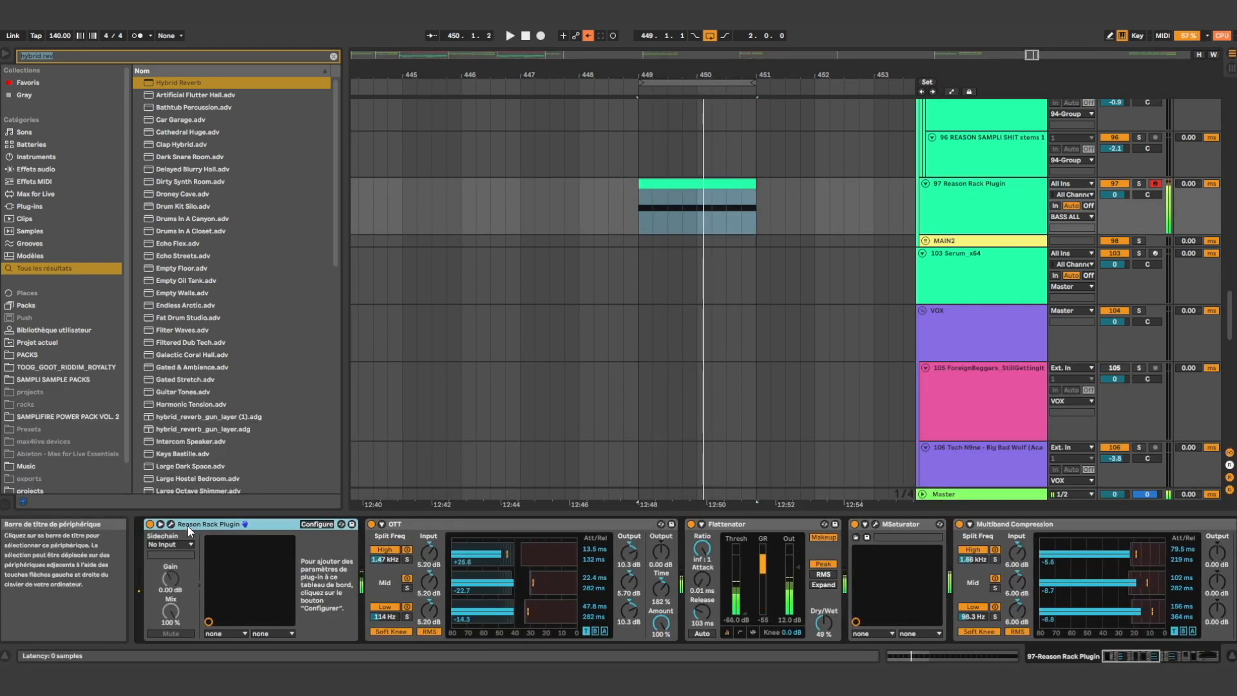
{"action": "left_click", "coordinate": [170, 524]}
{"action": "left_click", "coordinate": [616, 160]}
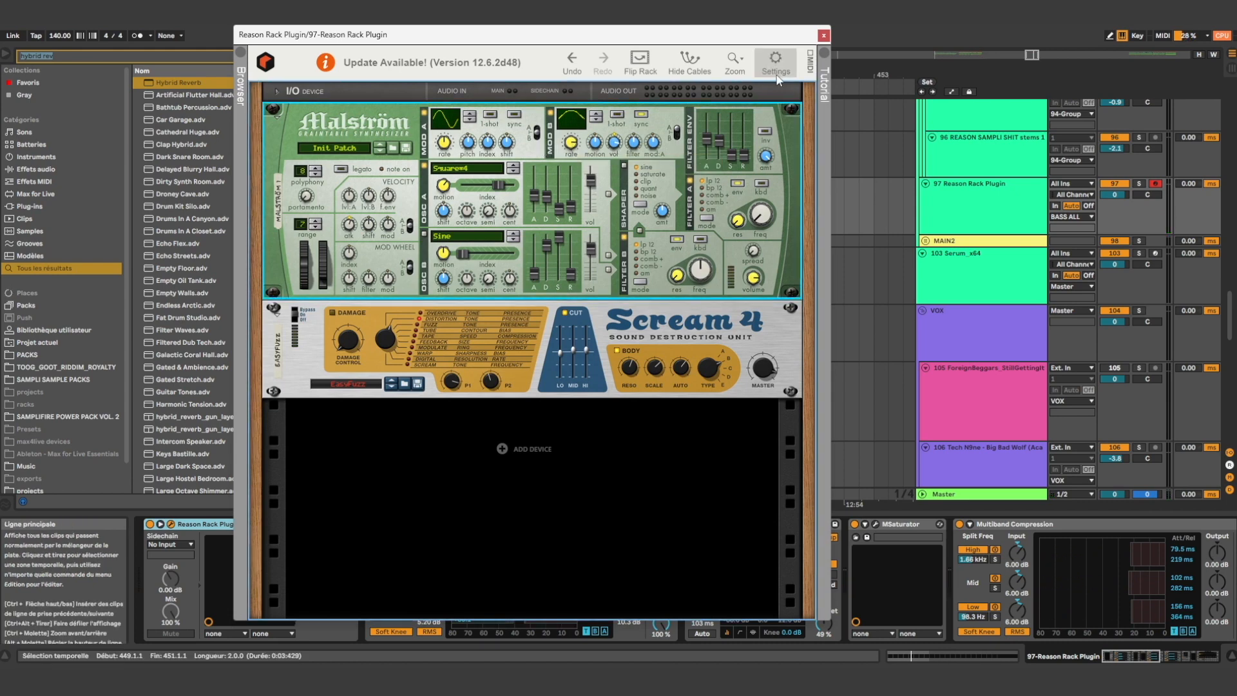
{"action": "left_click", "coordinate": [824, 35]}
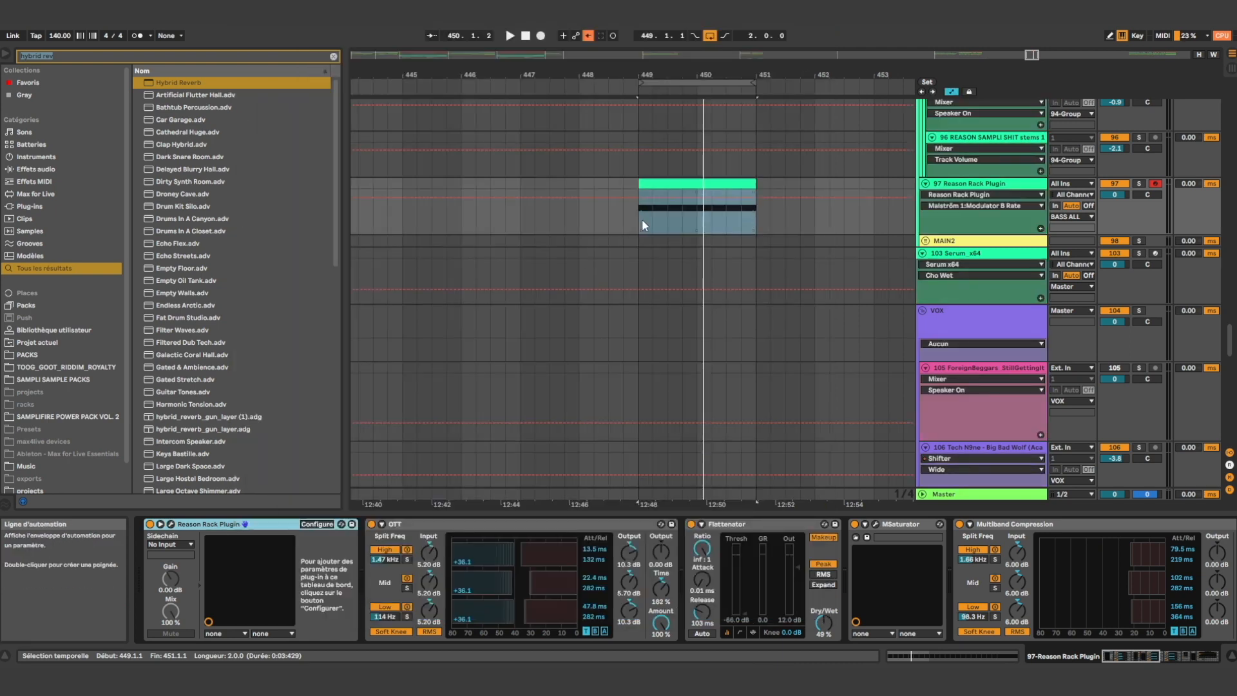
{"action": "scroll", "coordinate": [651, 223], "scroll_direction": "up", "scroll_amount": 3}
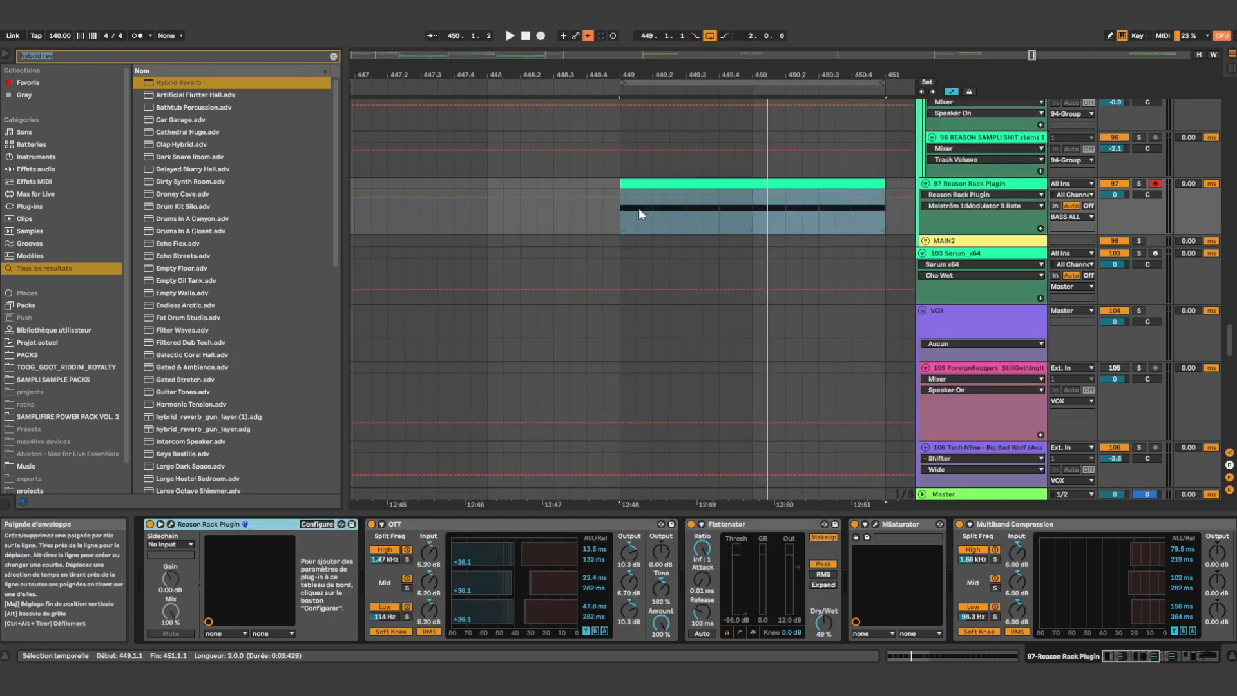
{"action": "left_click_drag", "start_coordinate": [642, 218], "coordinate": [650, 226]}
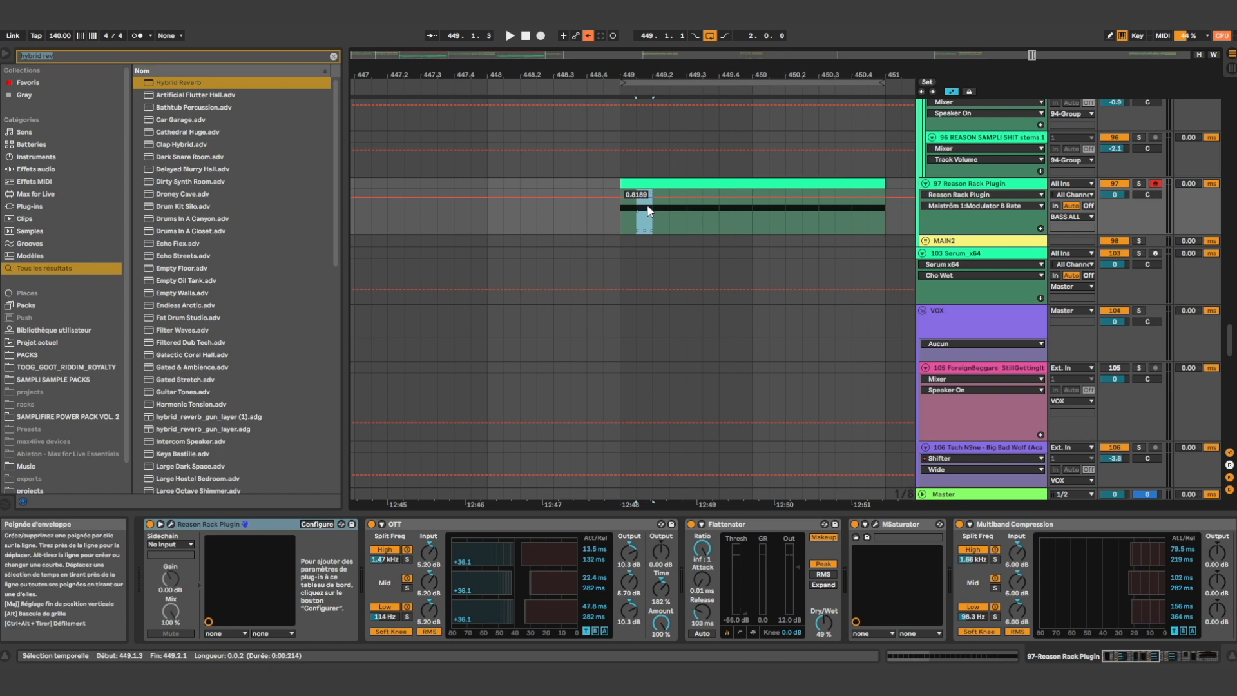
{"action": "key", "text": "space"}
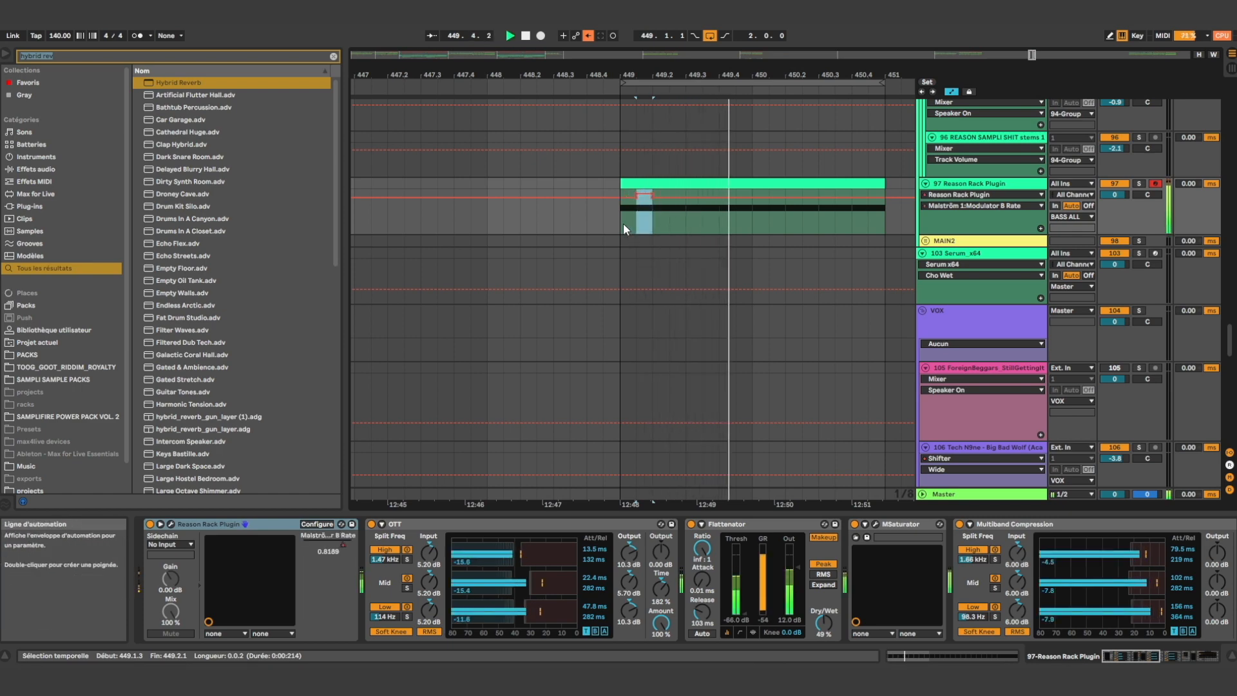
{"action": "left_click", "coordinate": [622, 223]}
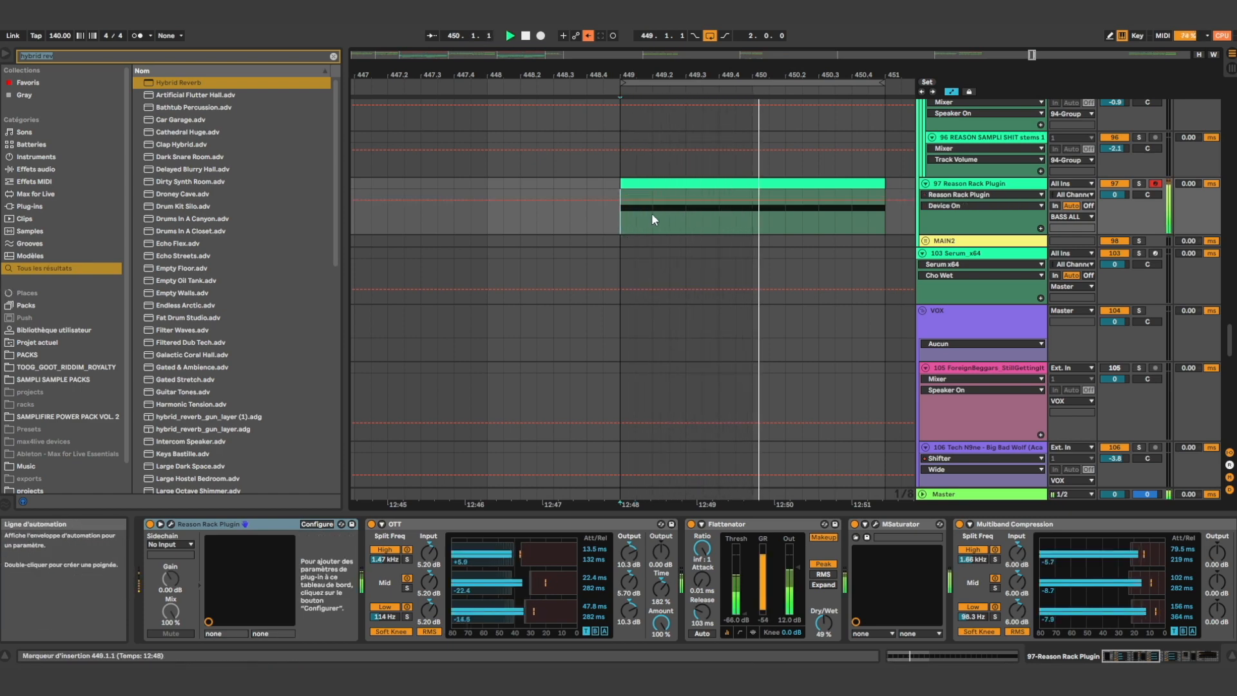
Bring Modulator B Rate back as the automation parameter, raise it to about 0.94 from 449.2.1 to 449.2.3, and play the loop
{"action": "left_click_drag", "start_coordinate": [651, 223], "coordinate": [681, 218]}
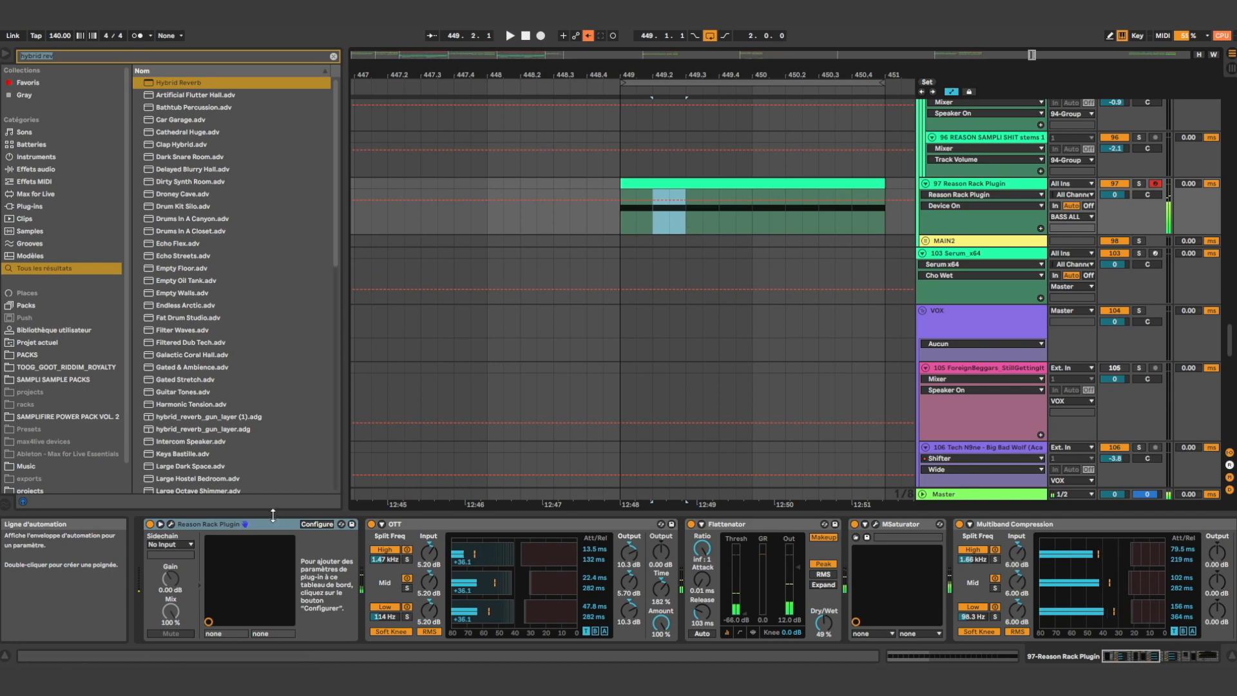
{"action": "left_click", "coordinate": [171, 524]}
{"action": "left_click", "coordinate": [575, 146]}
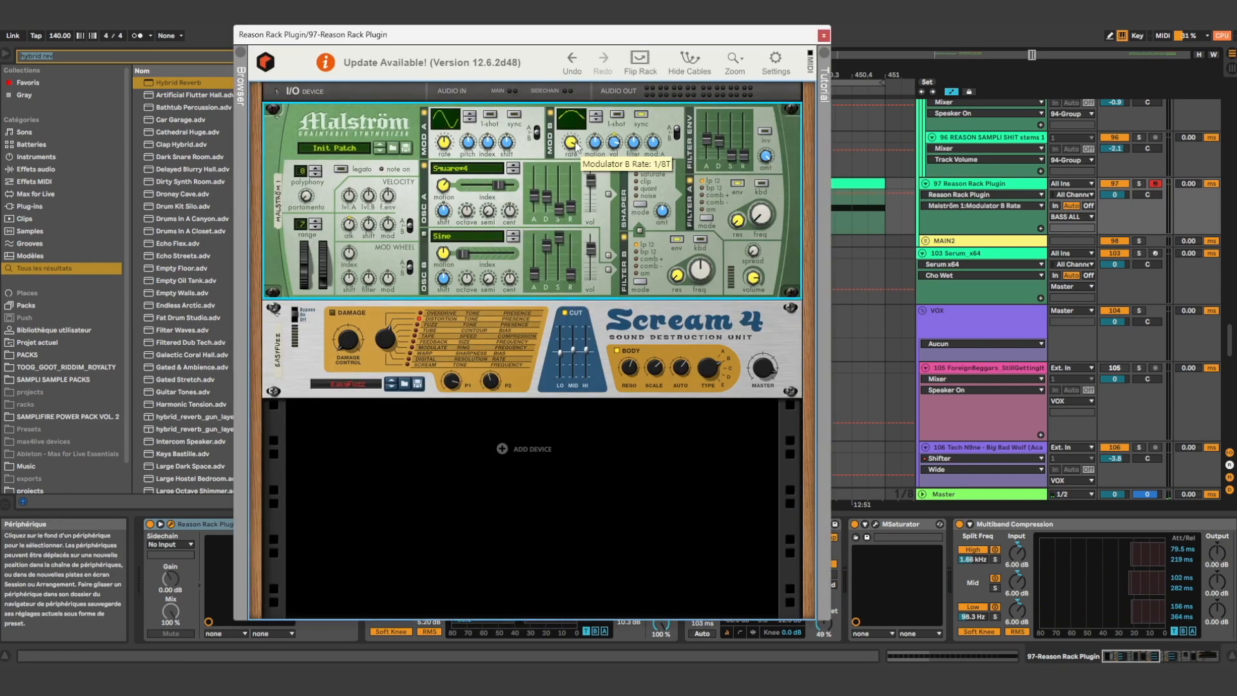
{"action": "left_click", "coordinate": [823, 36]}
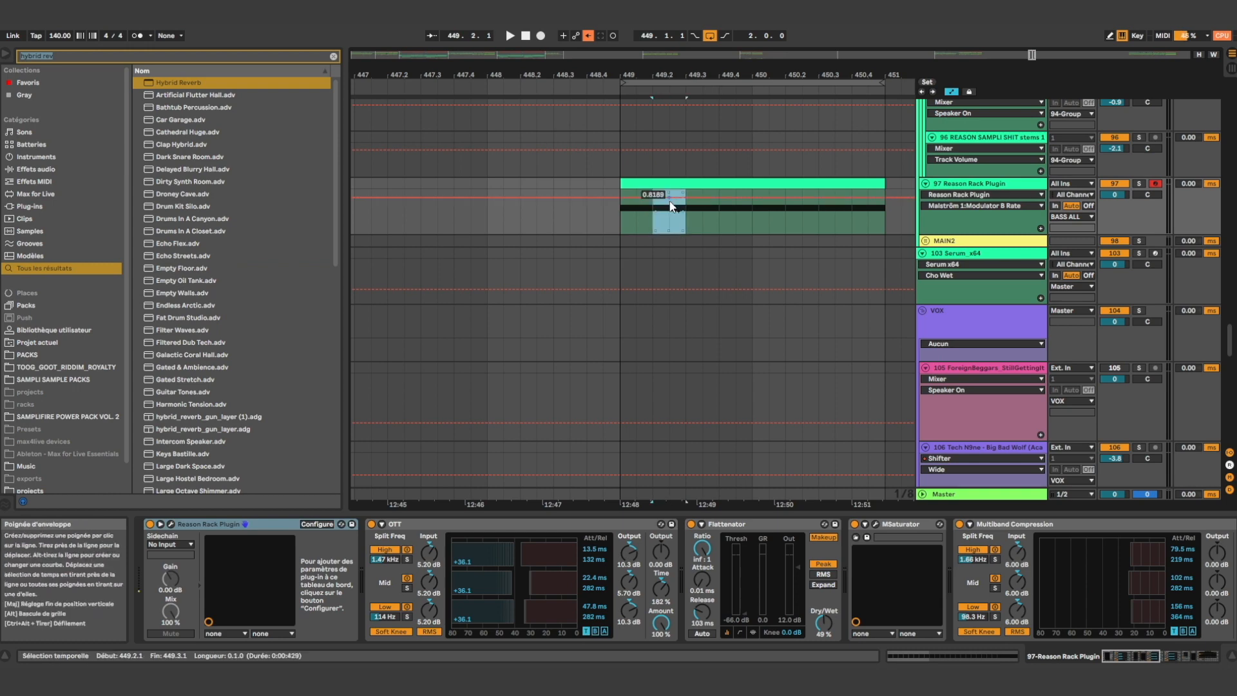
{"action": "left_click", "coordinate": [667, 221]}
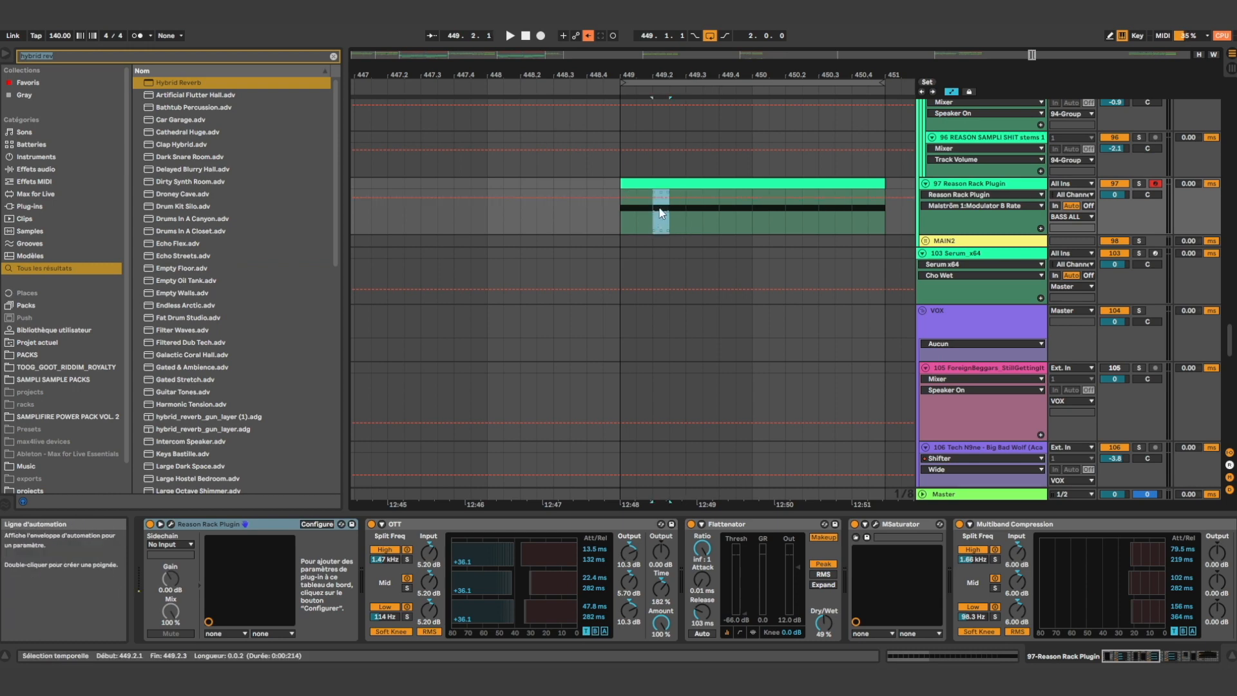
{"action": "key", "text": "space"}
{"action": "left_click", "coordinate": [630, 222]}
{"action": "left_click", "coordinate": [874, 222]}
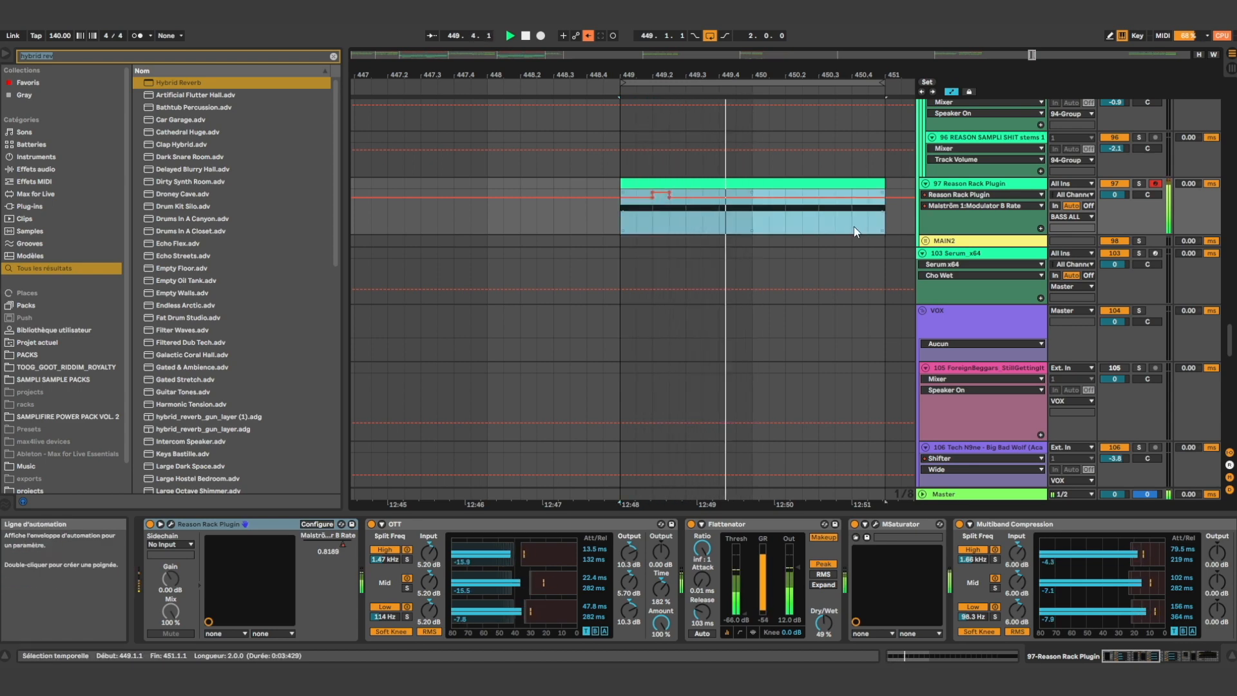
{"action": "left_click", "coordinate": [785, 223]}
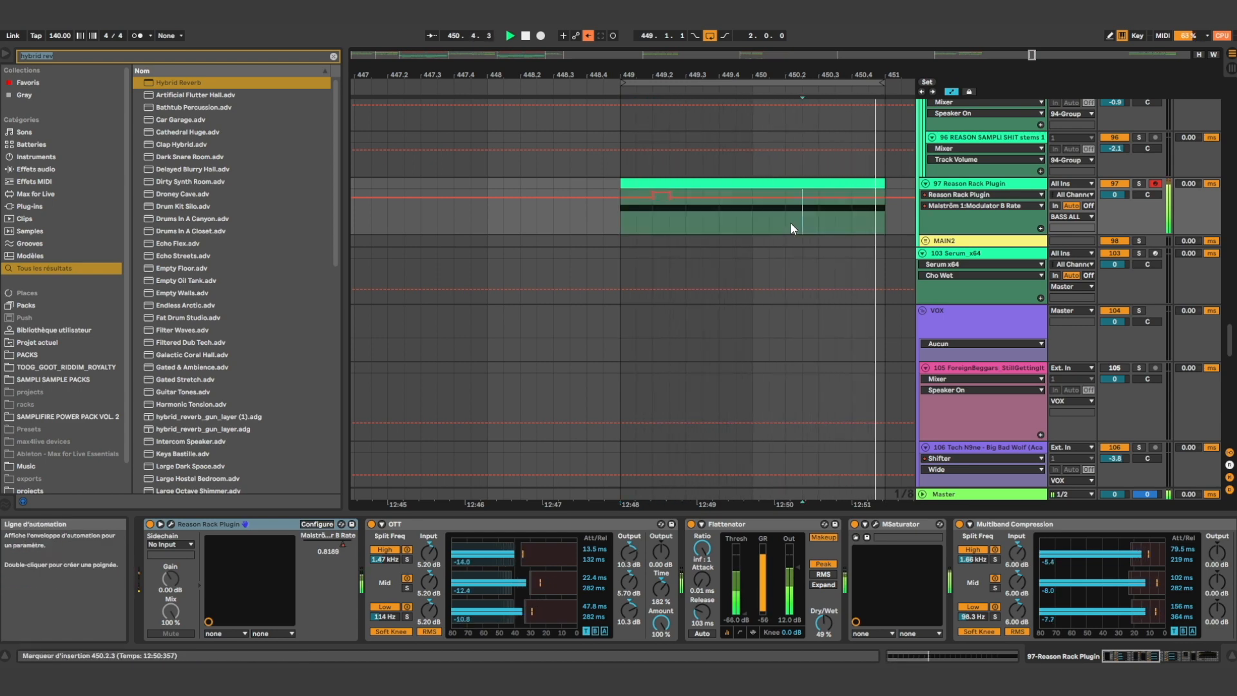
{"action": "key", "text": "space"}
Duplicate the clip and automation section from 449.2.1 to 450.3.1 twice, and duplicate the rate bump at 450.3.1 onto 450.4.1
{"action": "left_click_drag", "start_coordinate": [653, 220], "coordinate": [818, 222]}
{"action": "key", "text": "super+d"}
{"action": "key", "text": "super+d"}
{"action": "left_click_drag", "start_coordinate": [506, 228], "coordinate": [474, 215]}
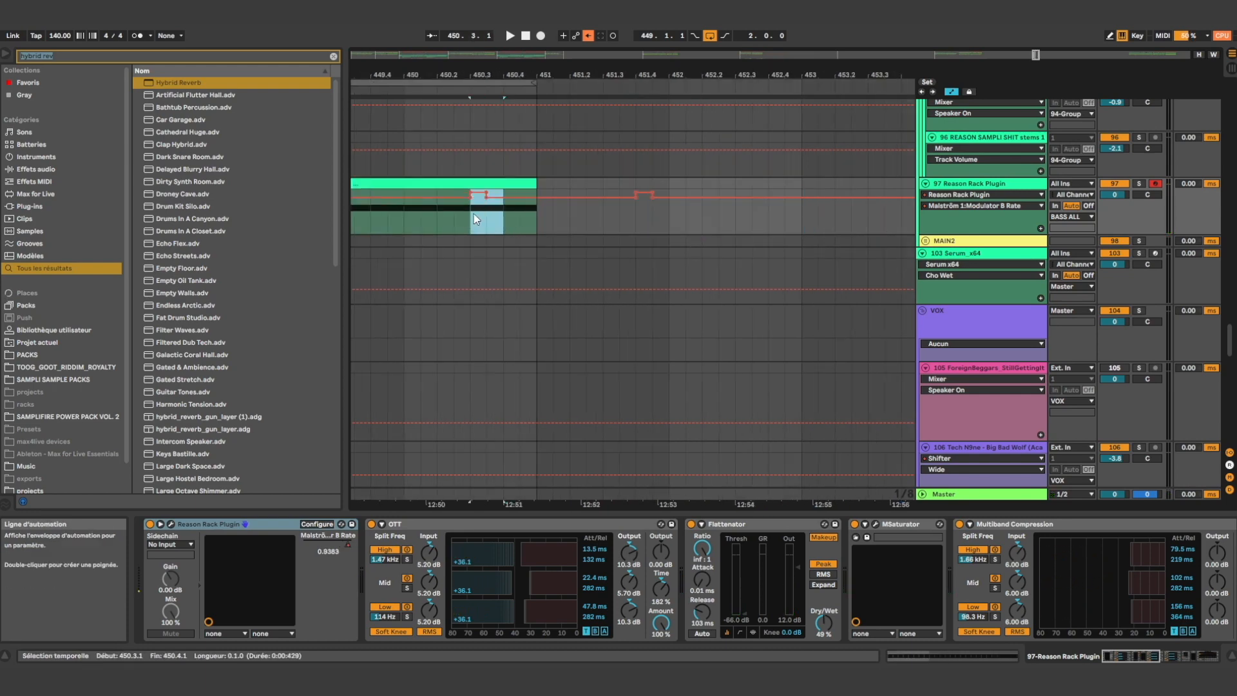
{"action": "key", "text": "super+d"}
Play the two-bar loop and delete the extra Modulator B Rate bump beyond the clip's end at 451
{"action": "scroll", "coordinate": [471, 223], "scroll_direction": "down", "scroll_amount": 5}
{"action": "key", "text": "space"}
{"action": "scroll", "coordinate": [429, 216], "scroll_direction": "up", "scroll_amount": 5}
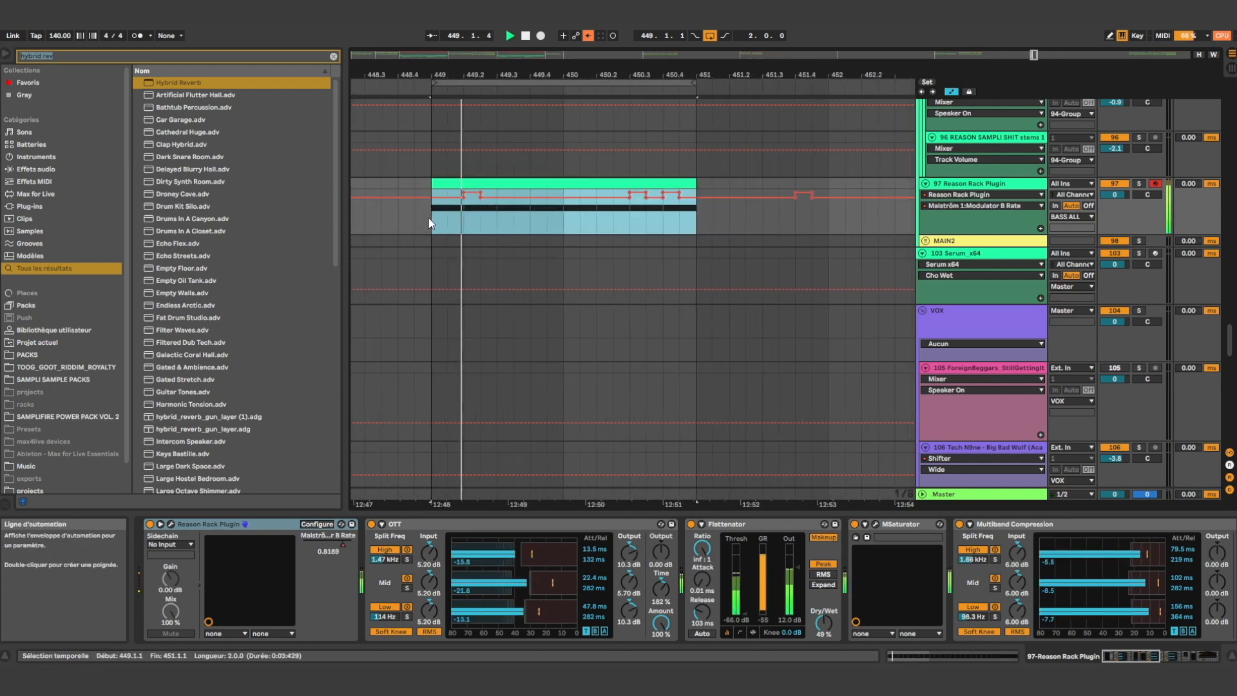
{"action": "left_click", "coordinate": [795, 218]}
{"action": "left_click_drag", "start_coordinate": [845, 225], "coordinate": [725, 226]}
{"action": "key", "text": "Delete"}
Listen to the two-bar bass clip with its rate automation and place the insertion marker at 449.3.3
{"action": "left_click_drag", "start_coordinate": [686, 227], "coordinate": [433, 225]}
{"action": "key", "text": "a"}
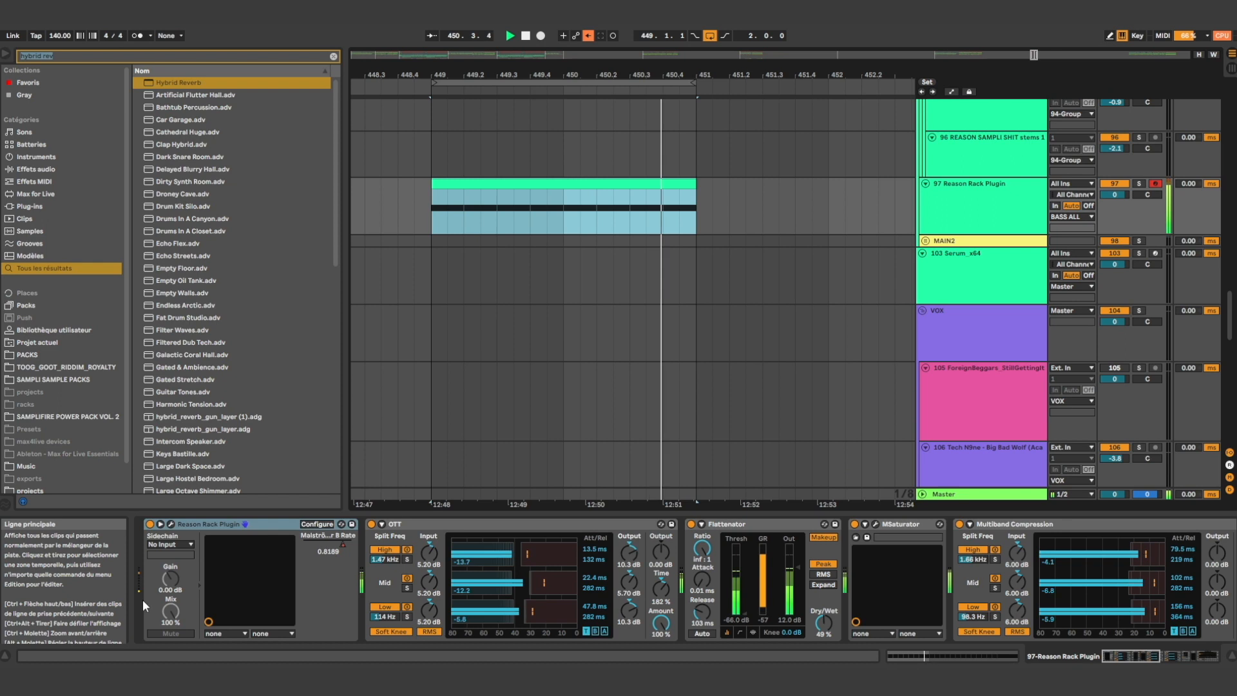
{"action": "scroll", "coordinate": [609, 238], "scroll_direction": "down", "scroll_amount": 3}
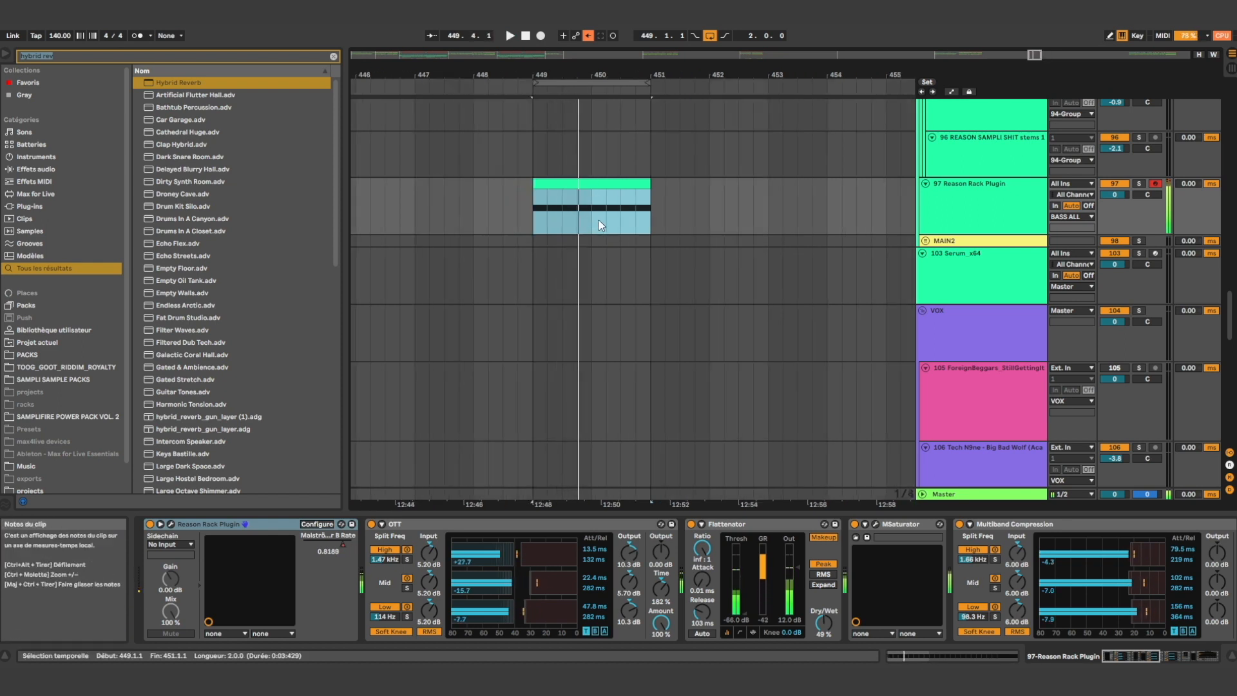
{"action": "scroll", "coordinate": [582, 215], "scroll_direction": "up", "scroll_amount": 3}
{"action": "key", "text": "a"}
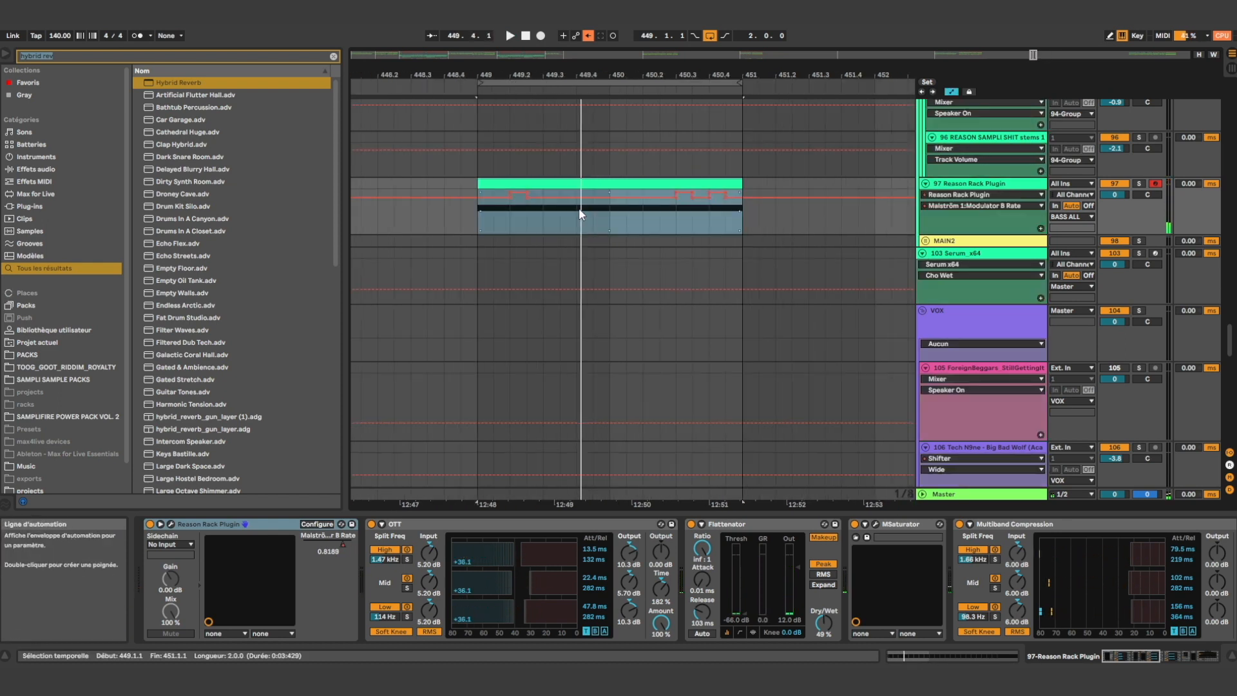
{"action": "left_click", "coordinate": [560, 222]}
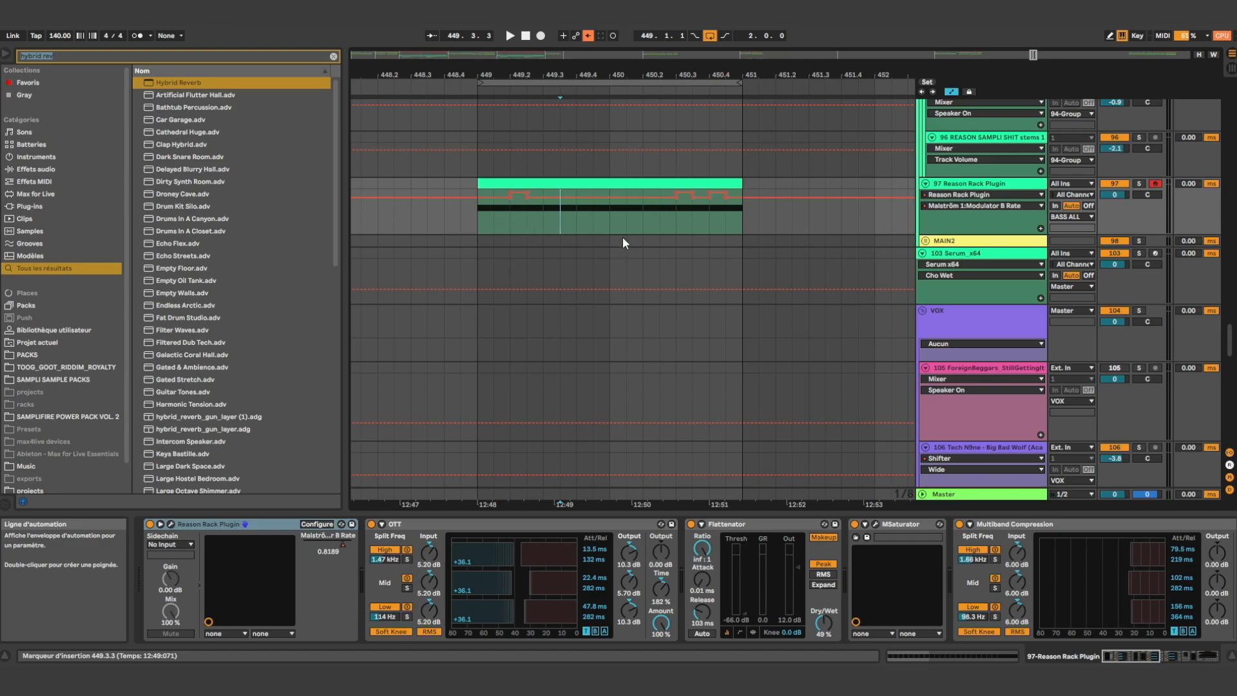